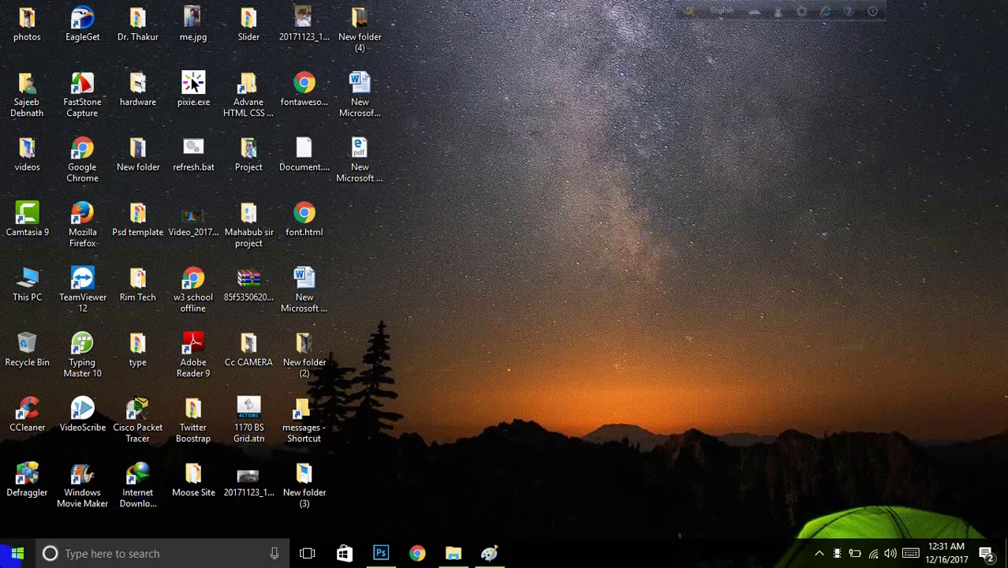
# Step: Bring the running Photoshop window with the blank Untitled-1 document to the front
pyautogui.click(15, 554)
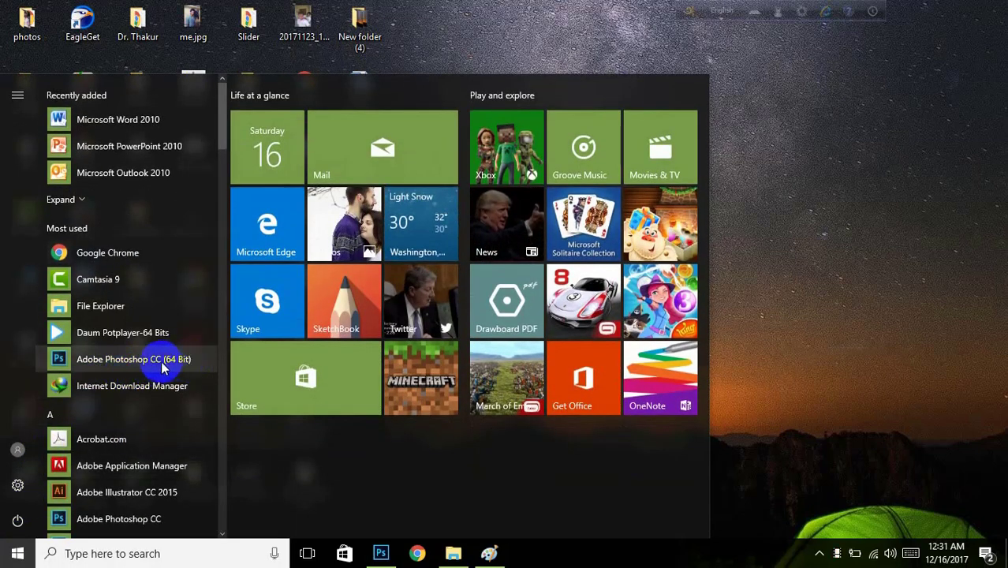
pyautogui.click(746, 346)
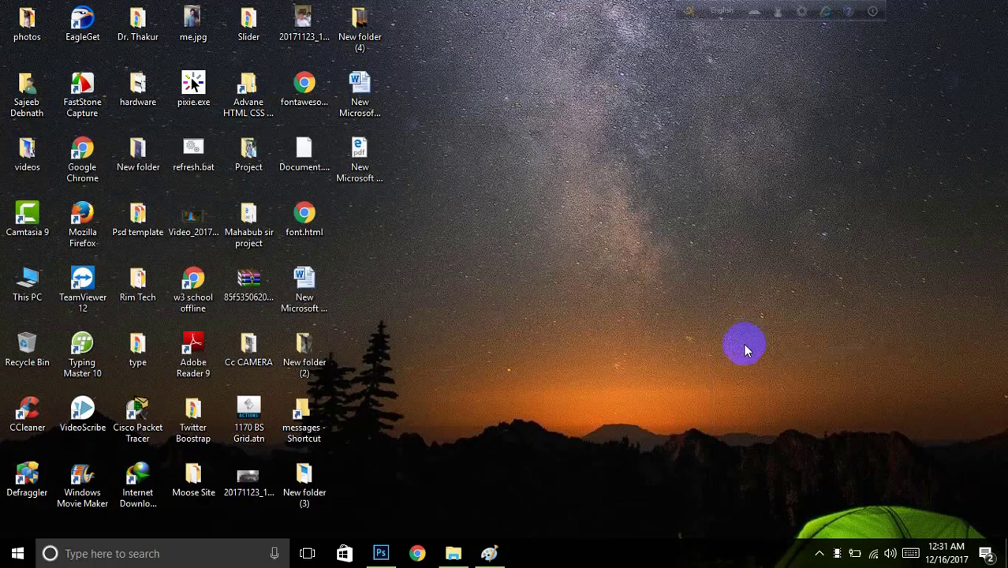
pyautogui.click(379, 553)
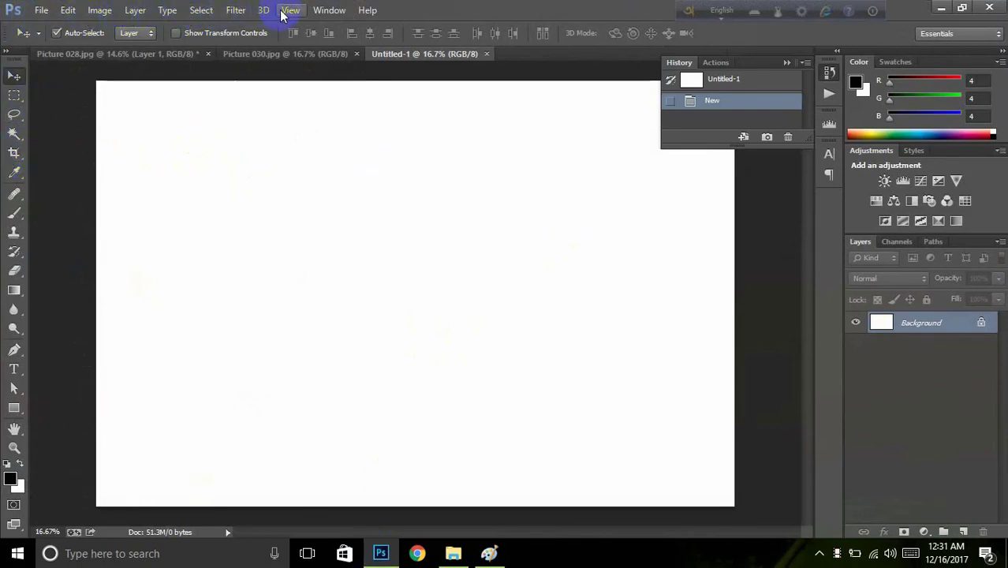
# Step: Open the New document dialog, proposing Untitled-2 at 5184 × 3456 px from the Clipboard preset
pyautogui.click(730, 102)
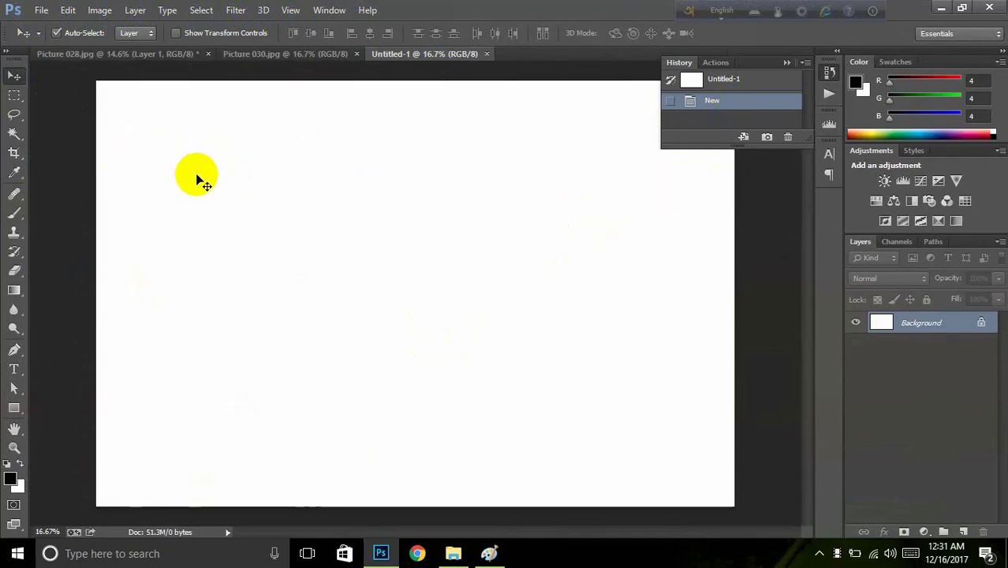
pyautogui.click(44, 11)
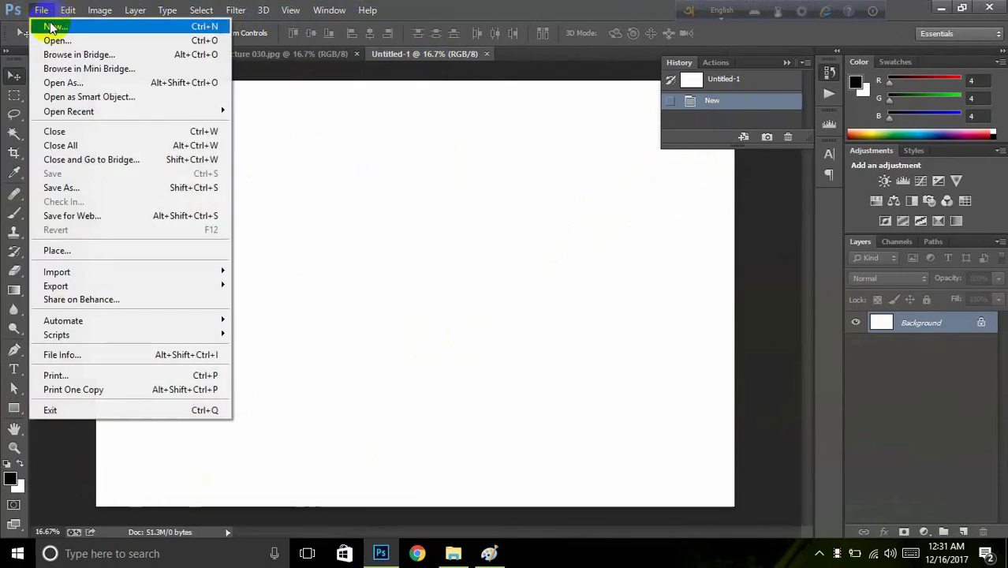
pyautogui.click(52, 22)
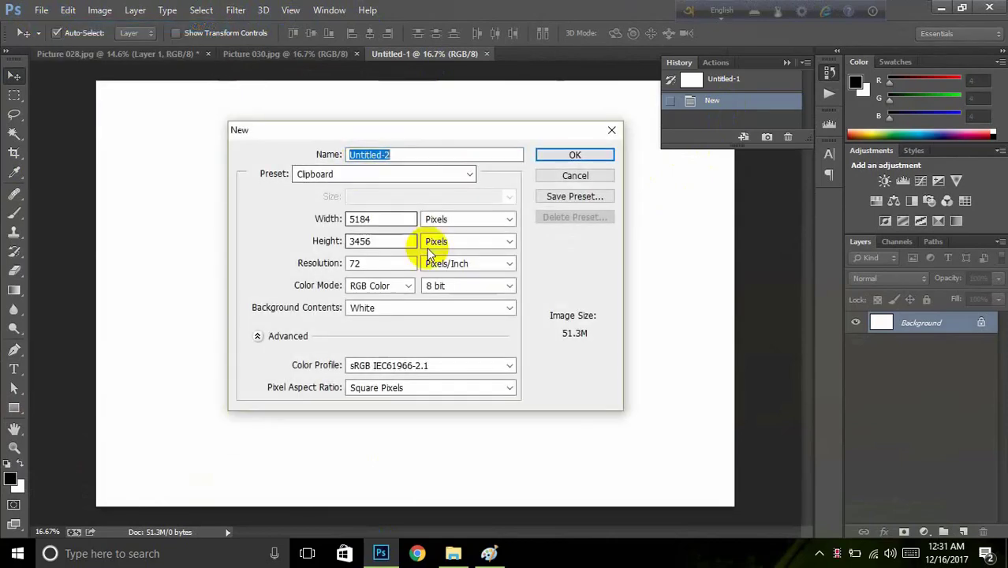
pyautogui.click(577, 175)
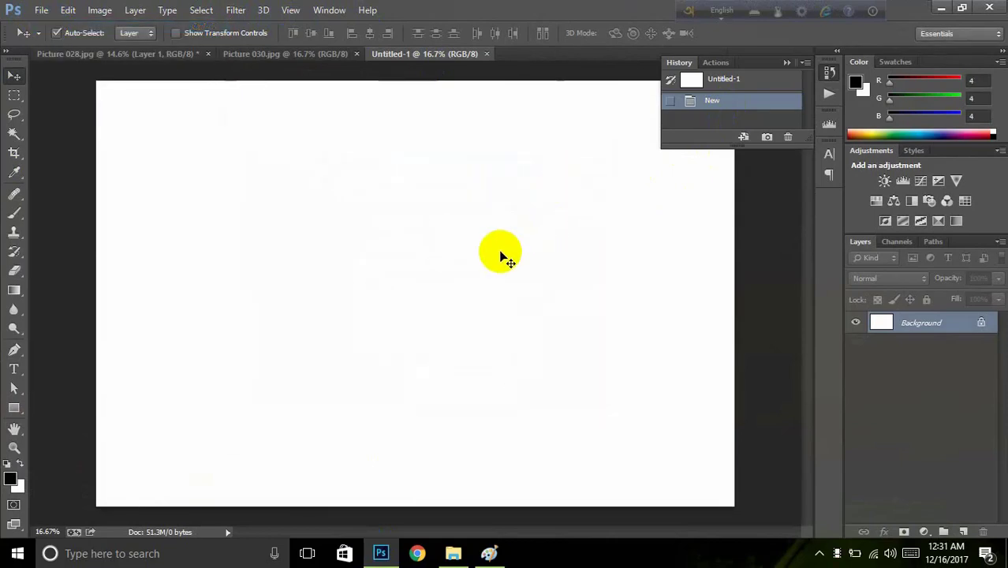
pyautogui.hotkey('ctrl', 'n')
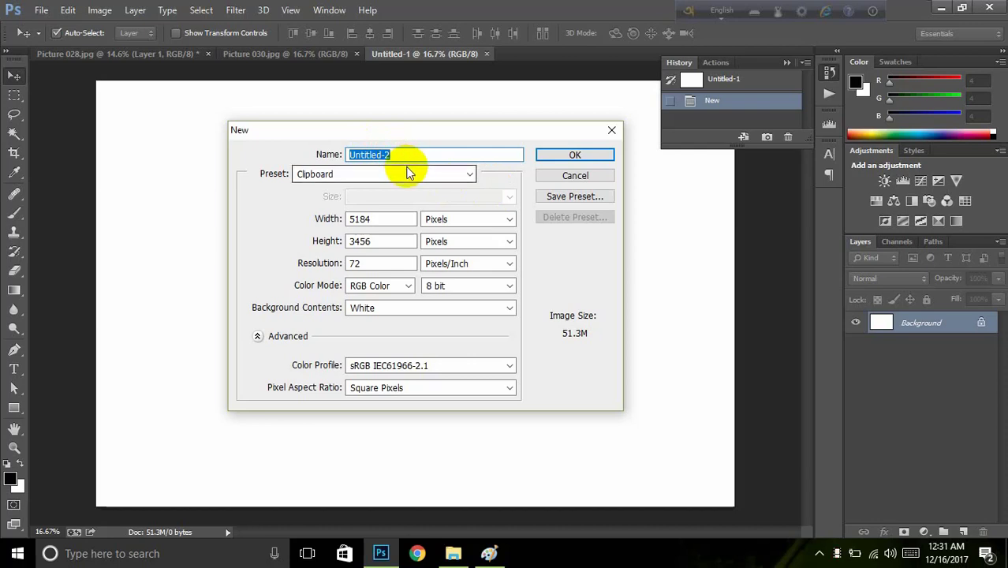
# Step: Name the new document 'shakil' and keep the Clipboard size of 5184 × 3456 pixels
pyautogui.write('shakil')
pyautogui.click(466, 174)
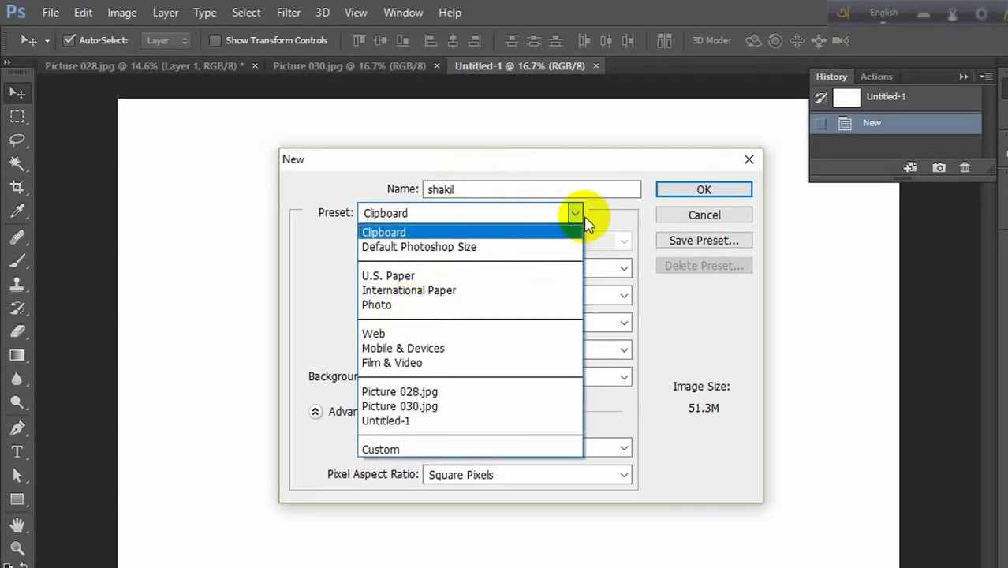
pyautogui.click(612, 216)
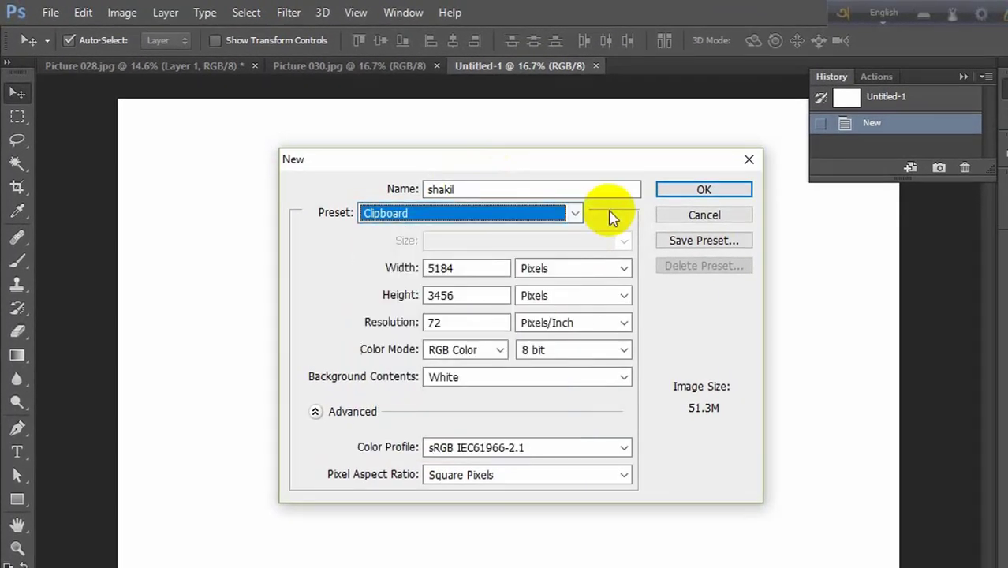
pyautogui.doubleClick(451, 267)
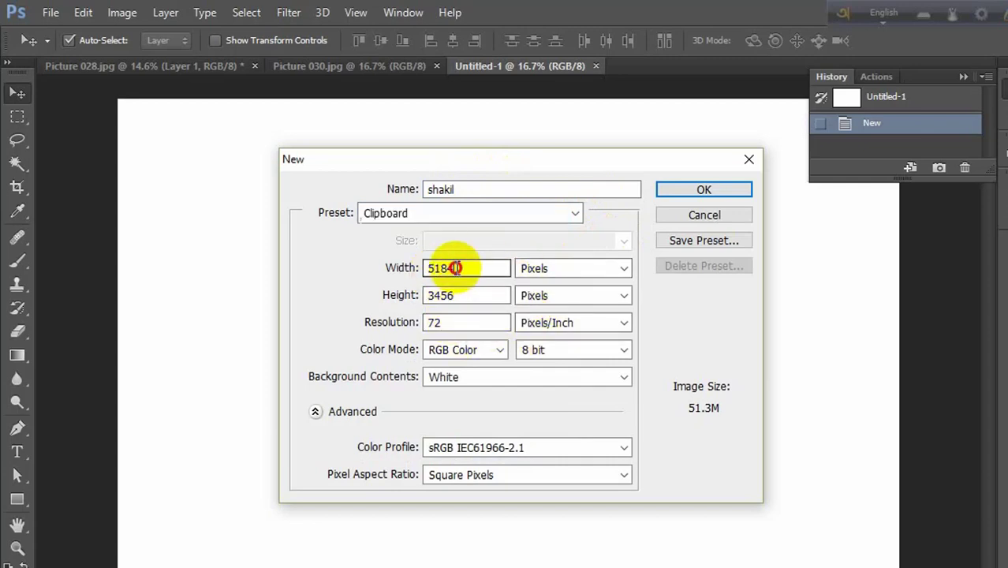
pyautogui.click(449, 267)
pyautogui.click(622, 270)
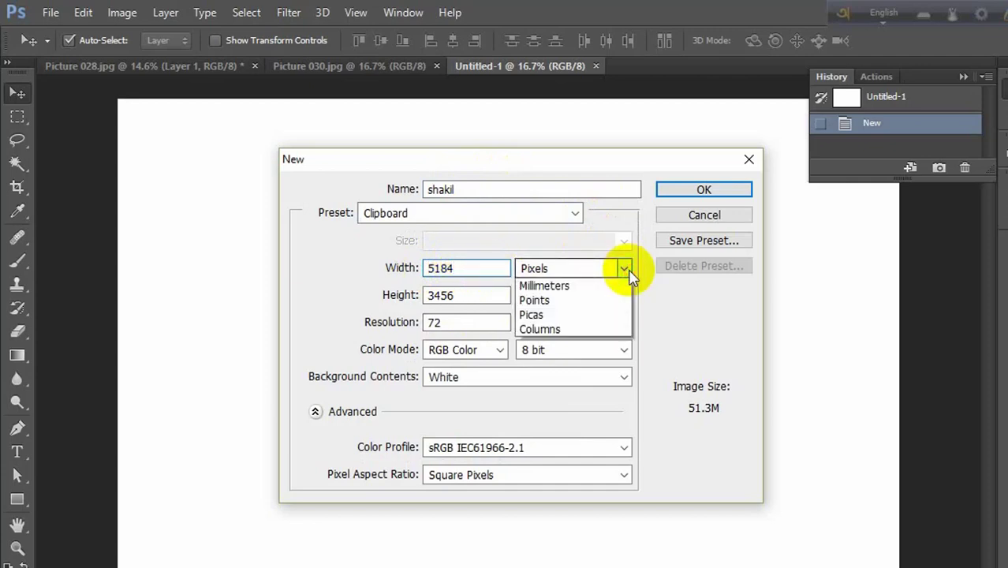
pyautogui.click(617, 267)
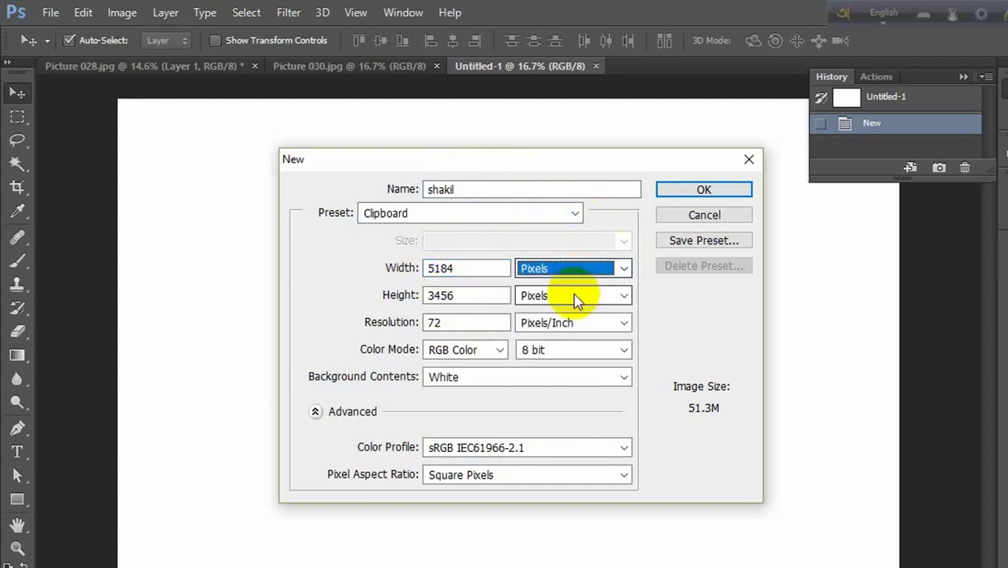
pyautogui.click(625, 269)
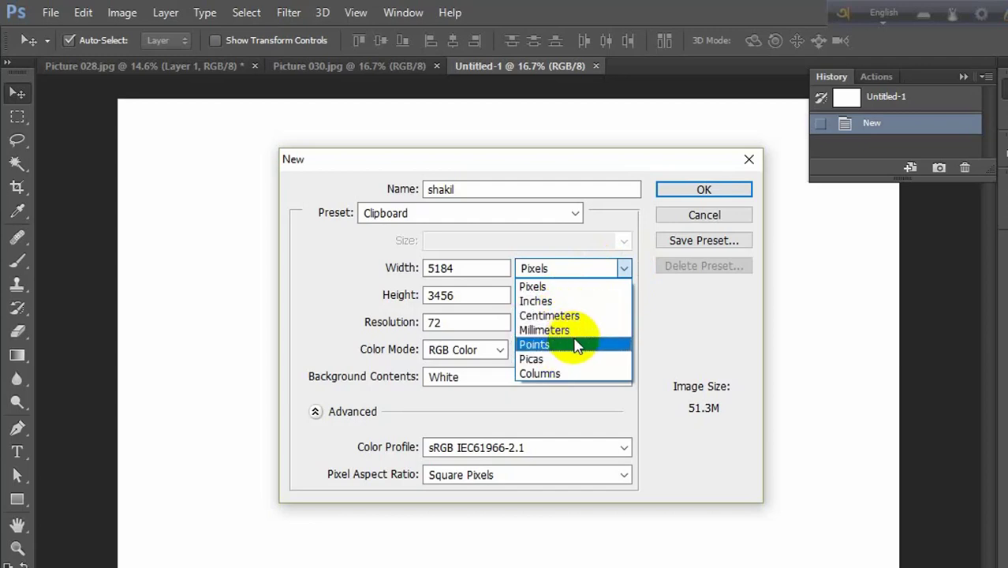
pyautogui.click(666, 308)
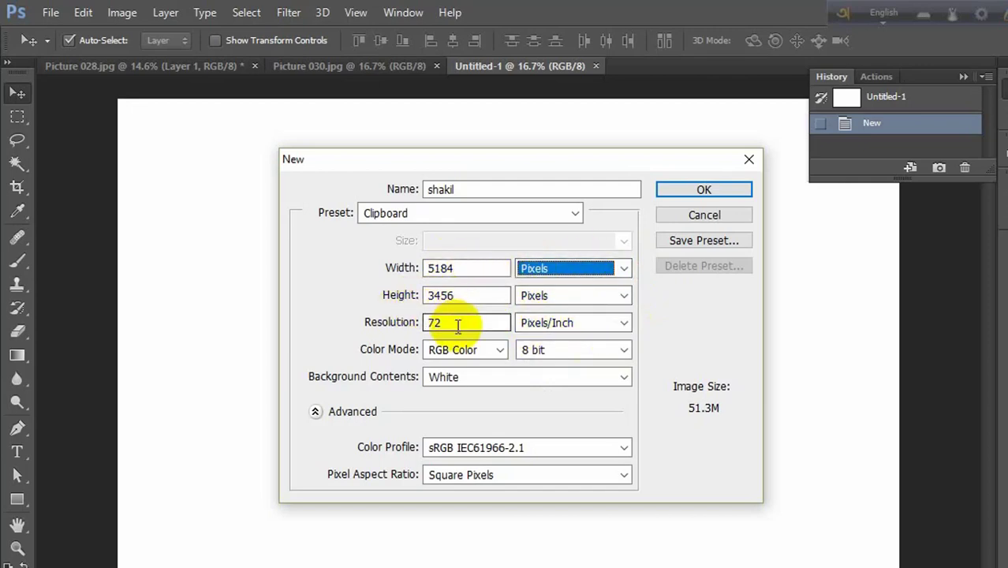
# Step: Set resolution to 300, RGB Color 8 bit, White background, and create the document
pyautogui.click(409, 322)
pyautogui.write('300')
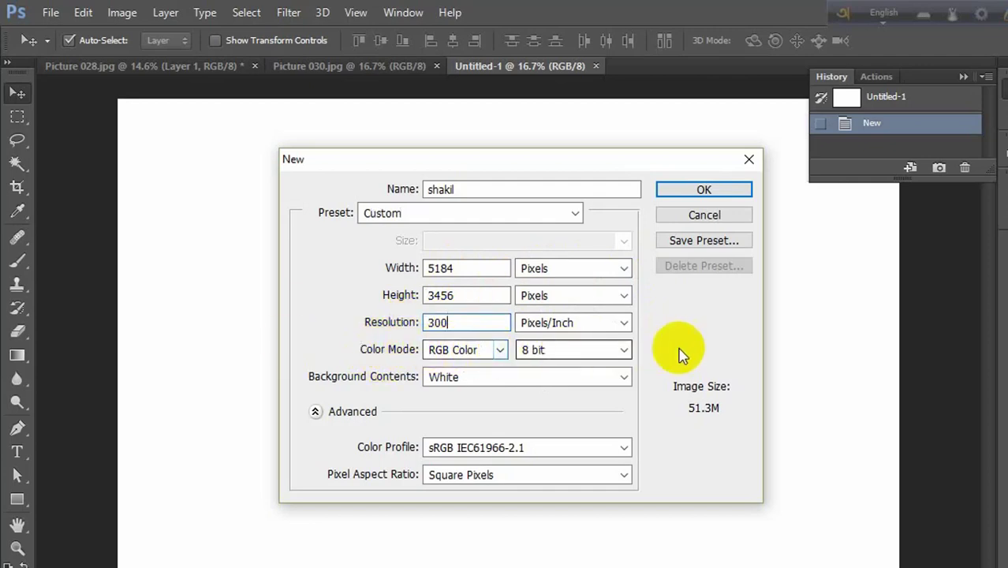
pyautogui.click(638, 352)
pyautogui.click(637, 349)
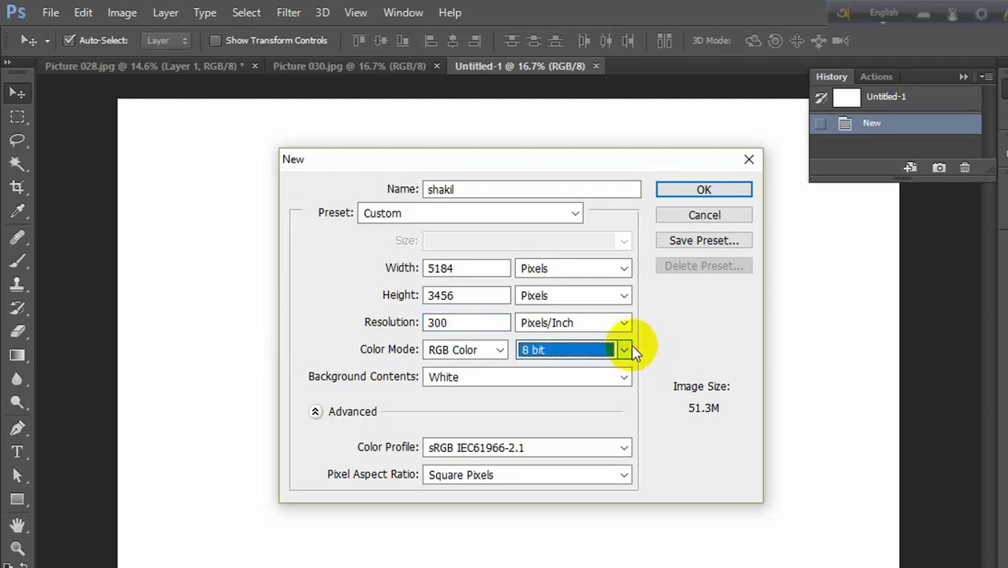
pyautogui.click(501, 350)
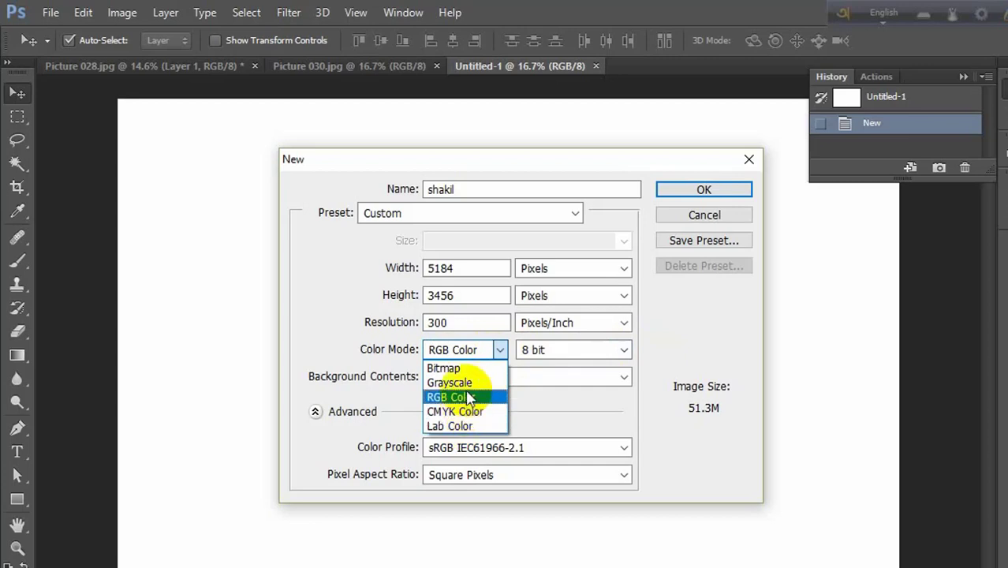
pyautogui.click(542, 395)
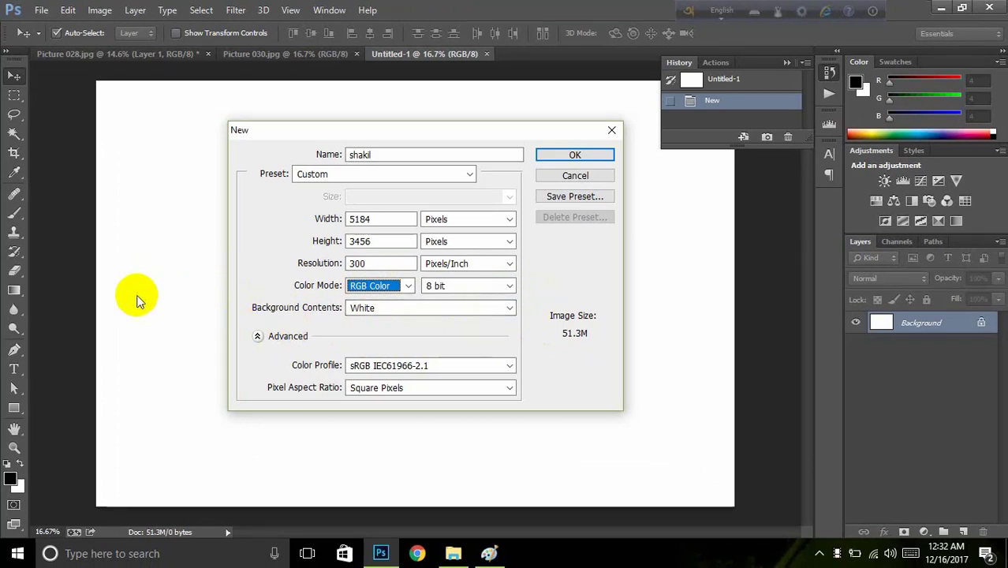
pyautogui.click(511, 308)
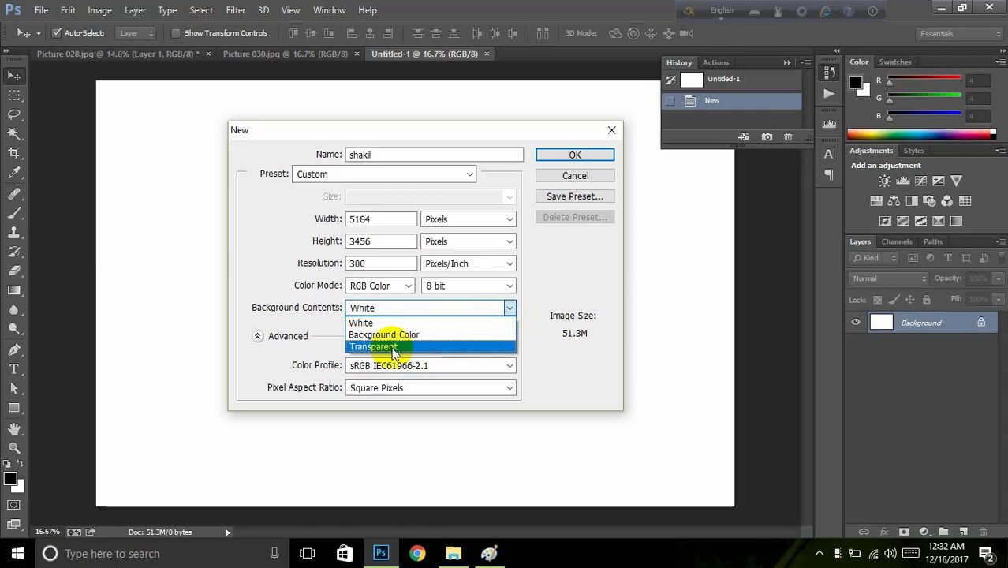
pyautogui.click(519, 357)
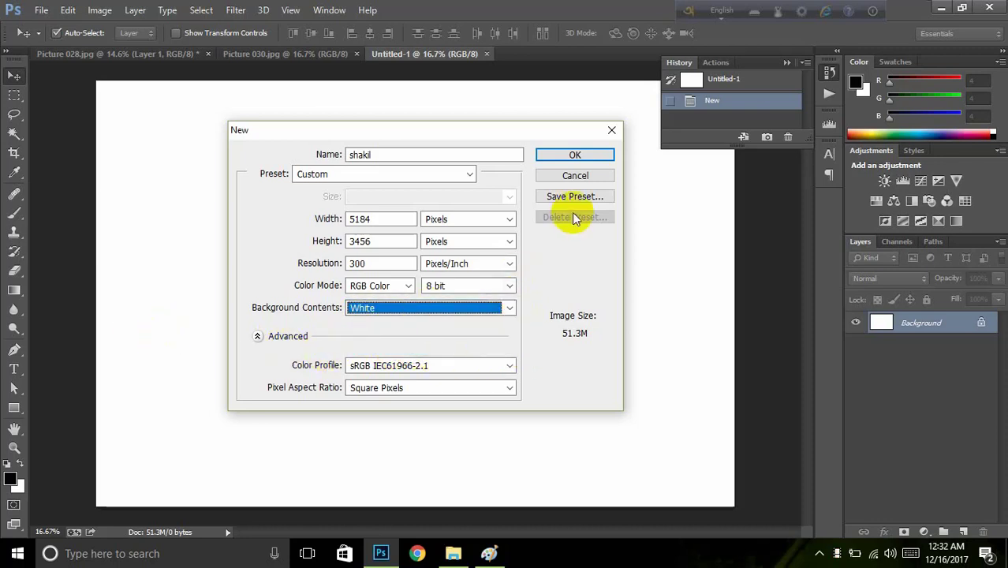
pyautogui.click(573, 158)
pyautogui.click(513, 54)
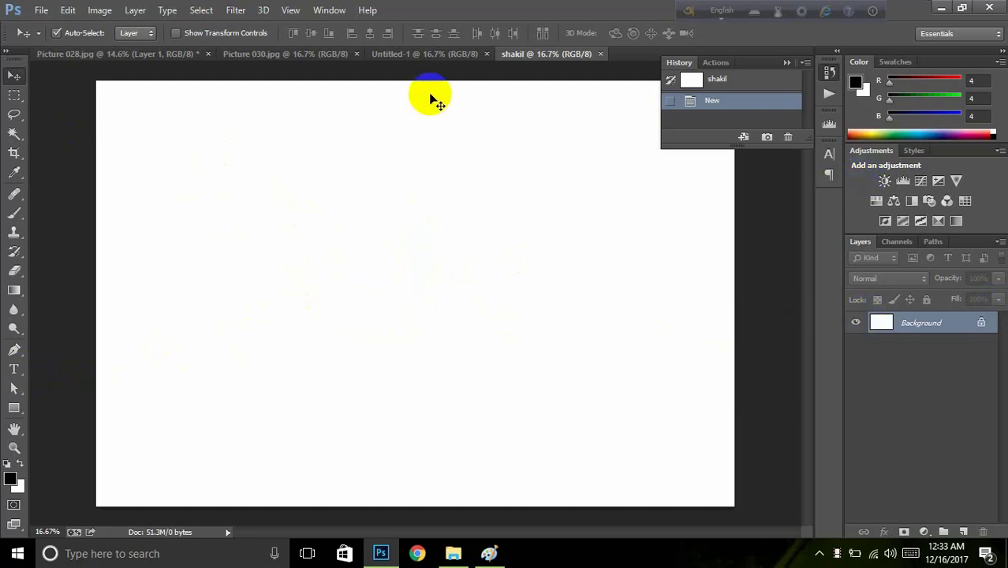
# Step: Toggle the History panel off and back on, then show the Navigator panel from the Window menu
pyautogui.click(327, 10)
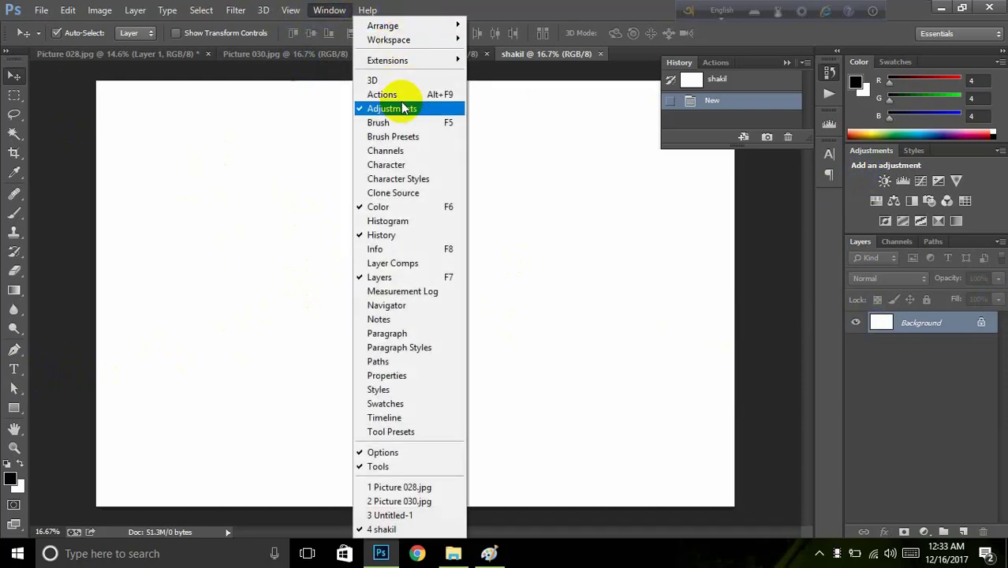
pyautogui.click(371, 235)
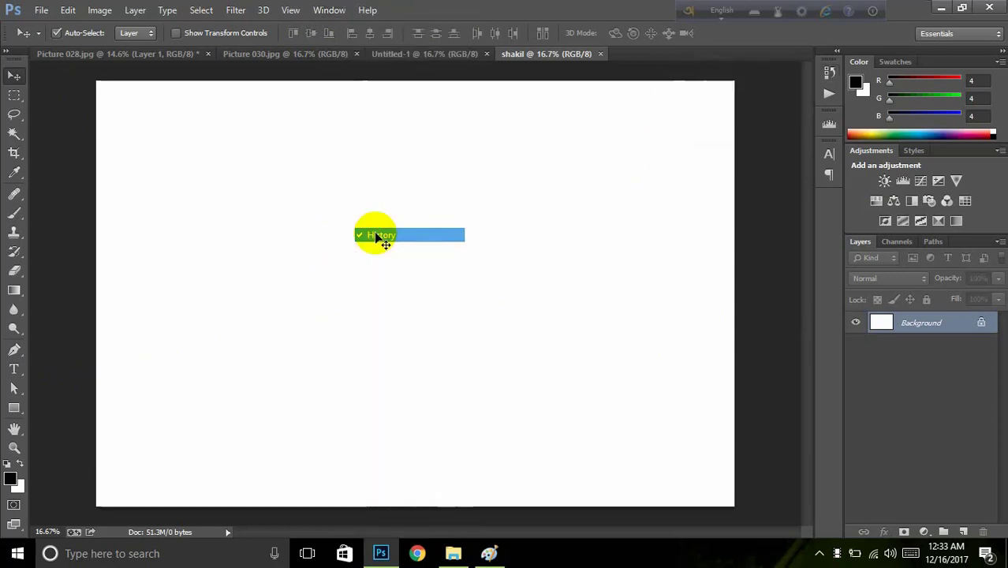
pyautogui.click(323, 10)
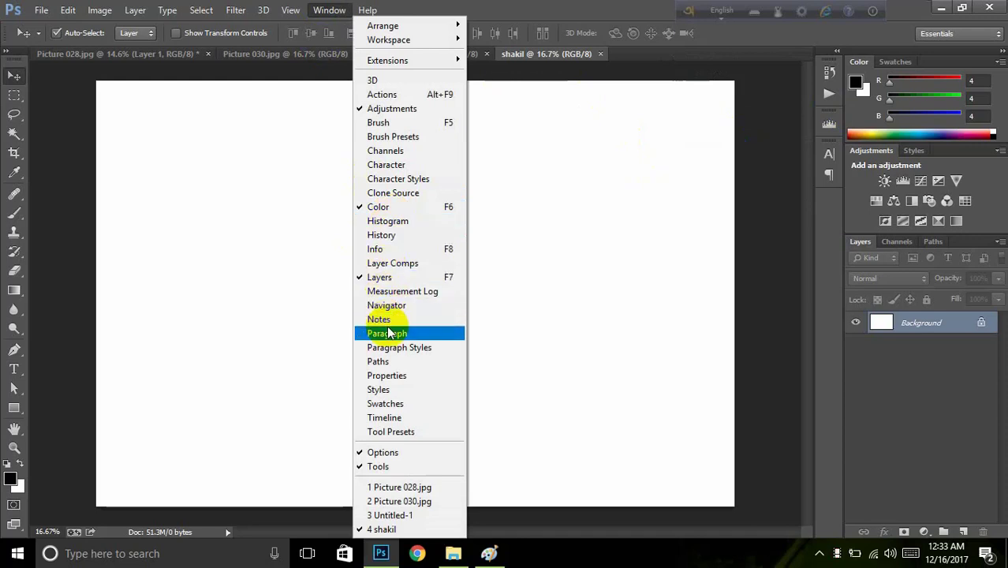
pyautogui.click(399, 235)
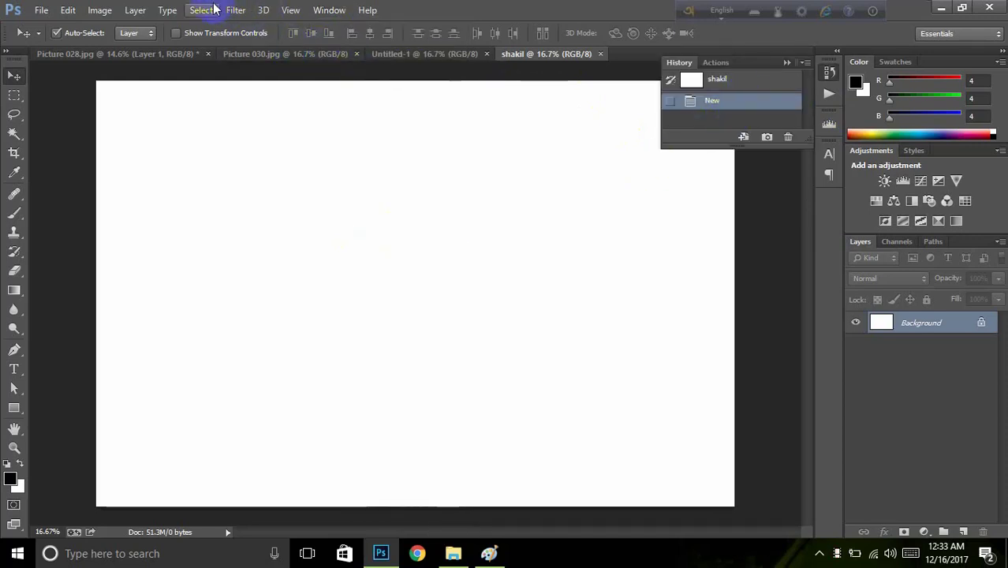
pyautogui.click(329, 10)
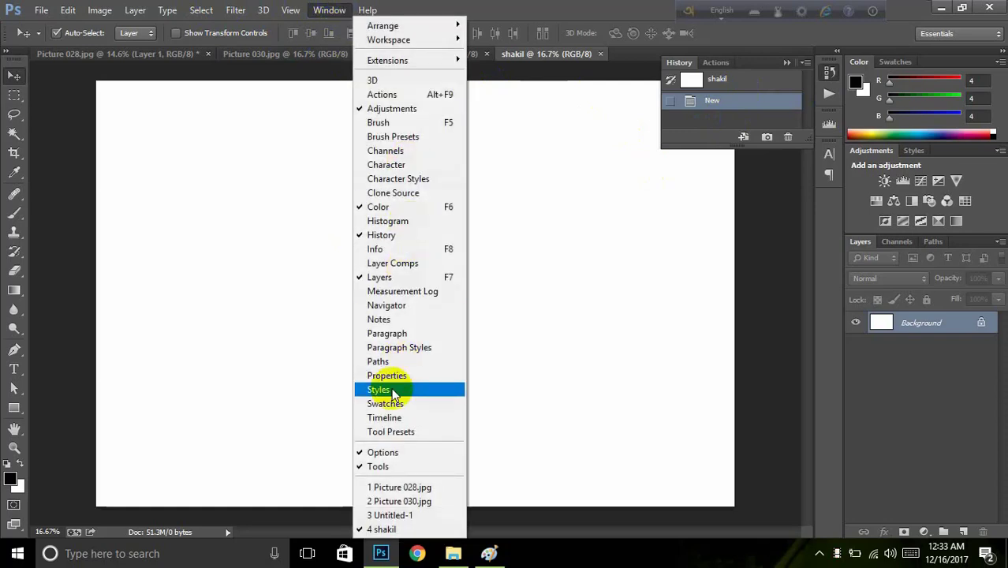
pyautogui.click(386, 305)
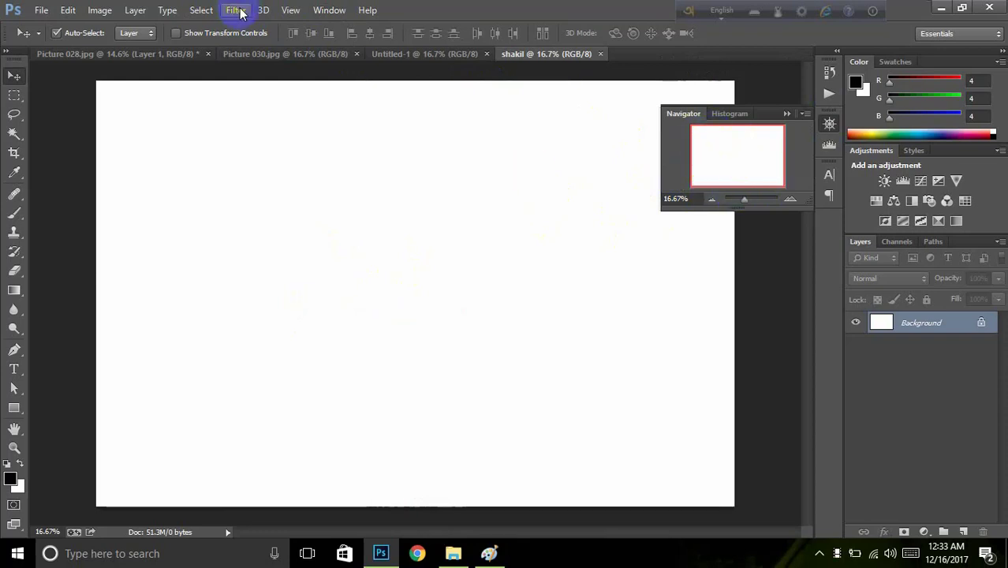
pyautogui.click(330, 11)
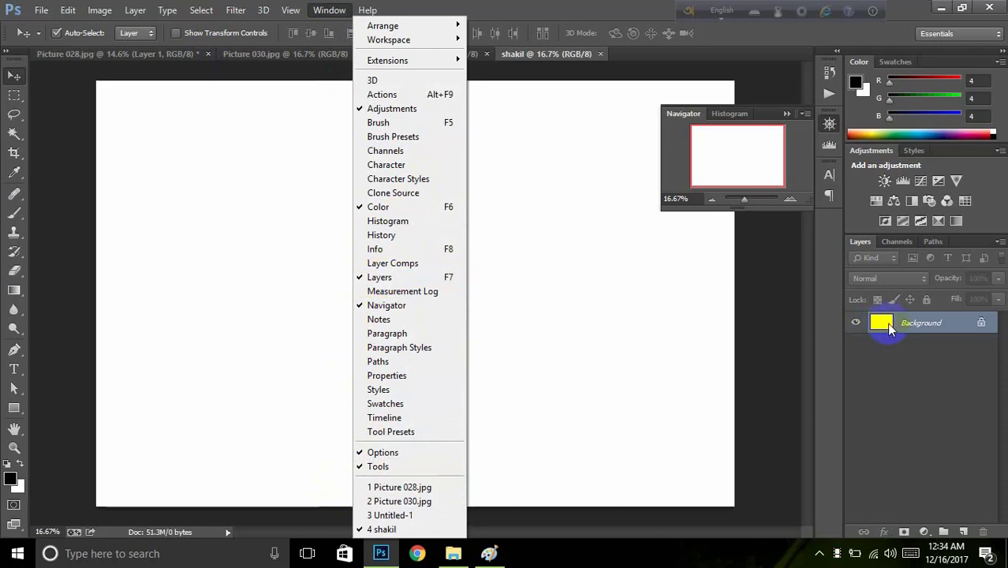
pyautogui.click(558, 312)
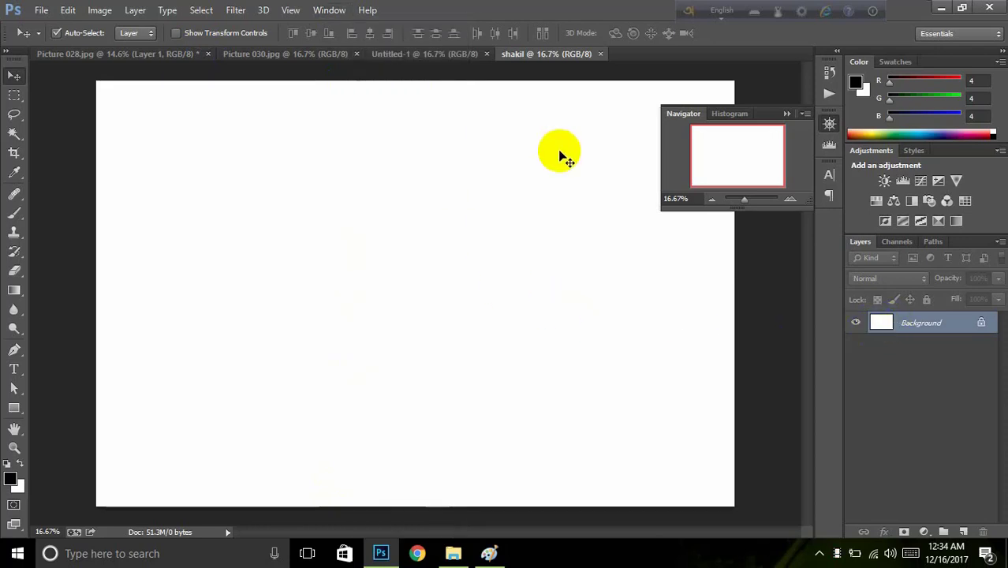
pyautogui.click(382, 271)
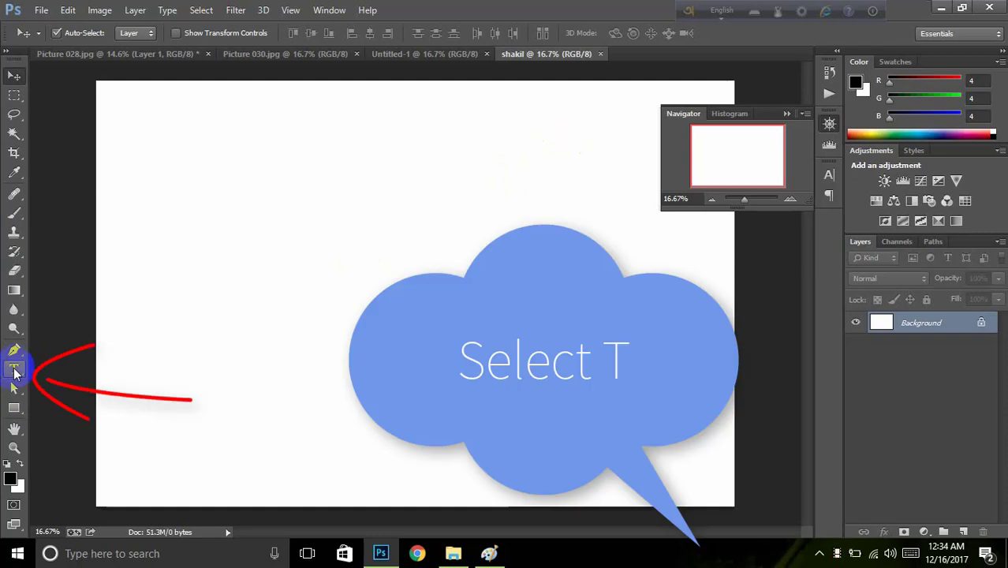
# Step: Add the word 'shakil' as a Script MT Bold 200 pt text layer at the canvas's upper left
pyautogui.click(14, 371)
pyautogui.click(218, 275)
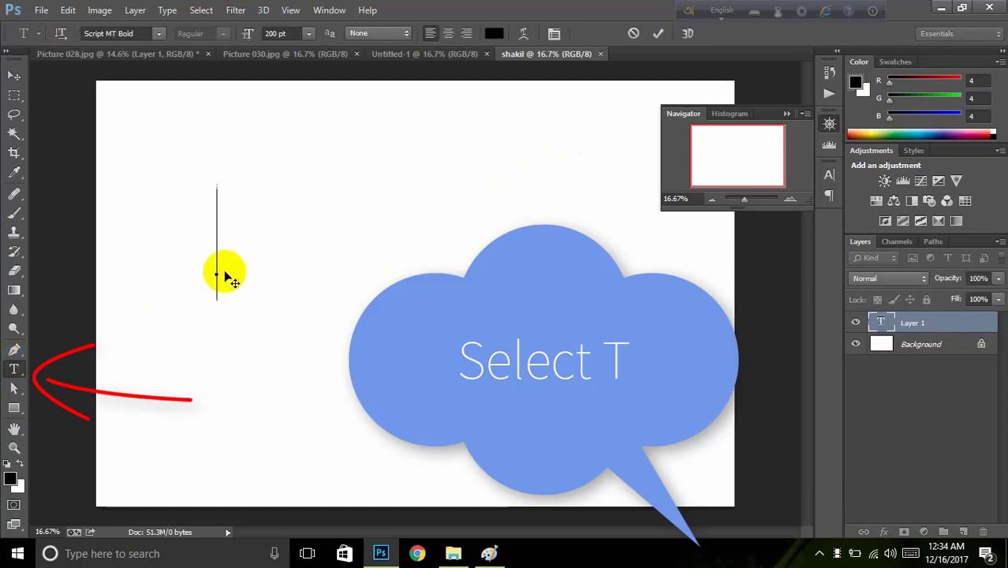
pyautogui.write('sha')
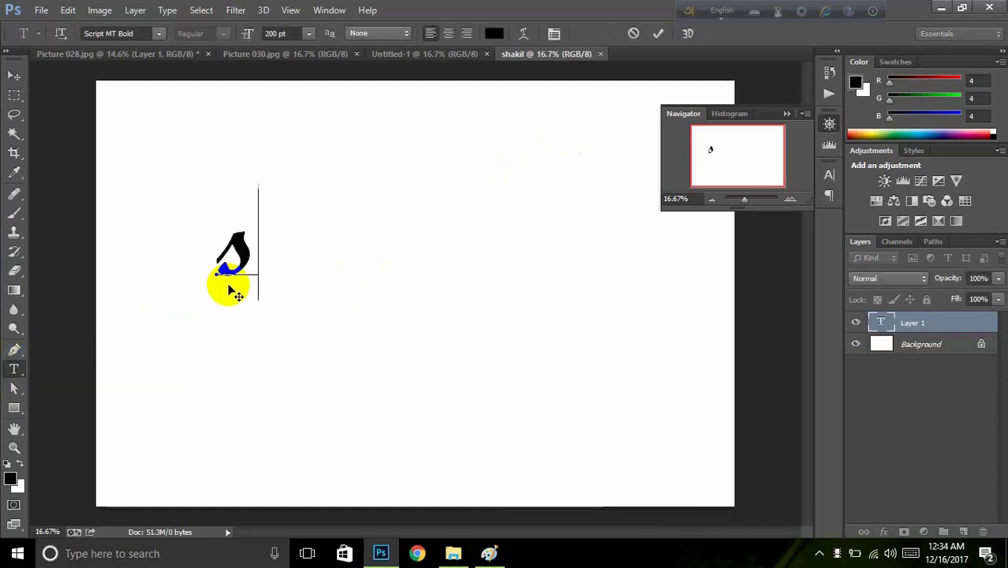
pyautogui.press('BackSpace')
pyautogui.press('BackSpace')
pyautogui.press('BackSpace')
pyautogui.write('shakil')
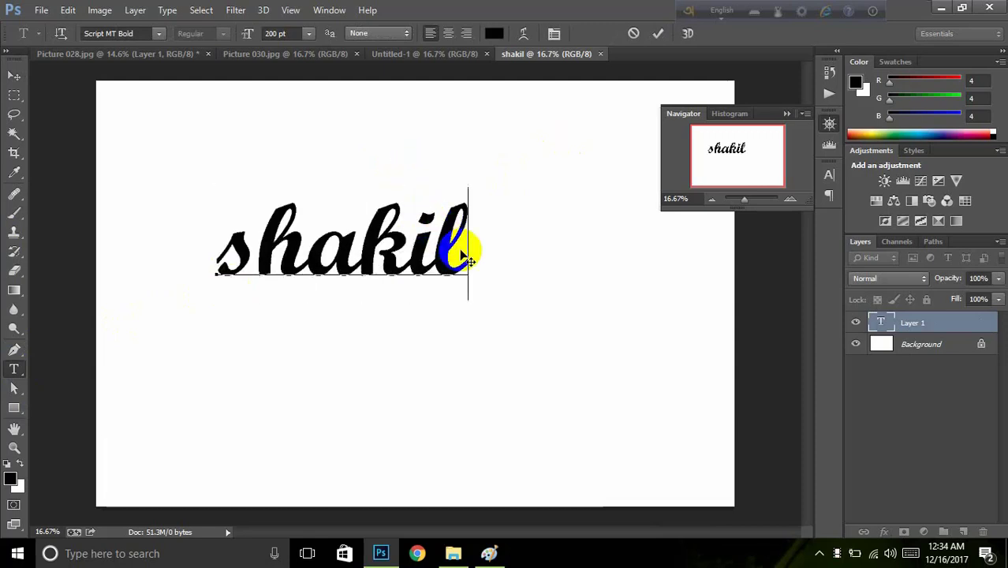
pyautogui.click(658, 33)
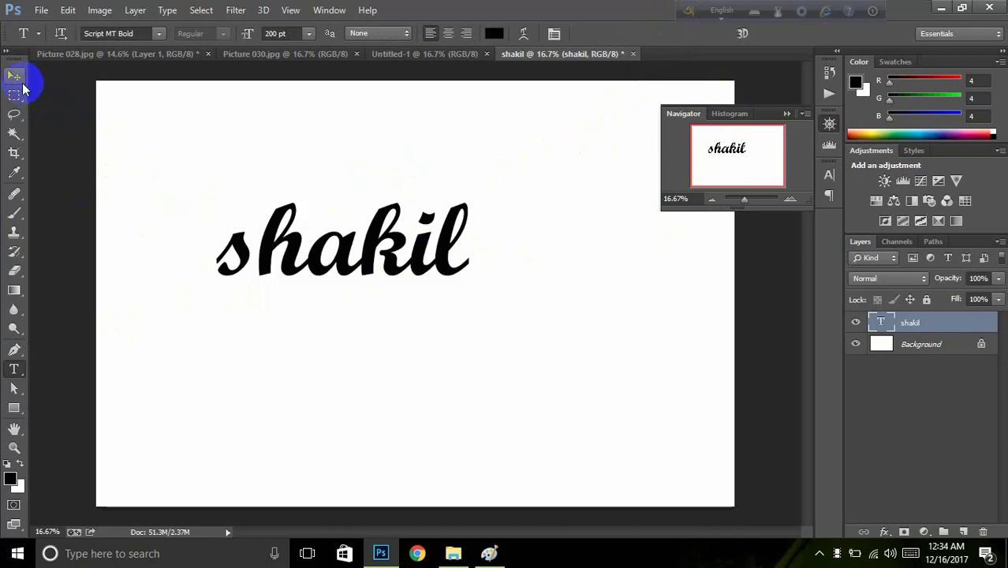
# Step: Drag the shakil text around the canvas with the Move tool
pyautogui.click(15, 76)
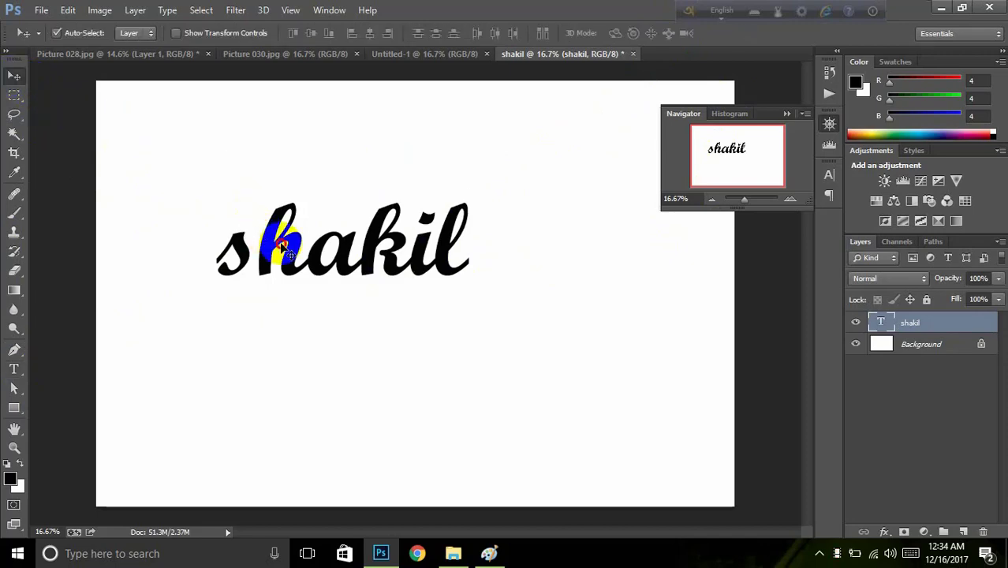
pyautogui.moveTo(288, 246); pyautogui.dragTo(213, 245)
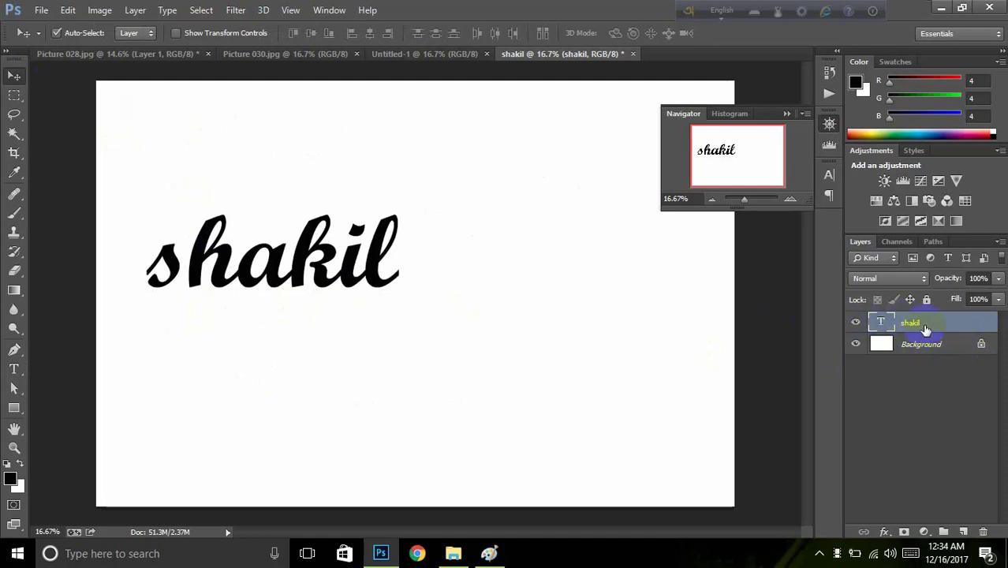
pyautogui.moveTo(277, 264); pyautogui.dragTo(402, 257)
# Step: Cancel the stray empty text layer started below the word
pyautogui.click(13, 368)
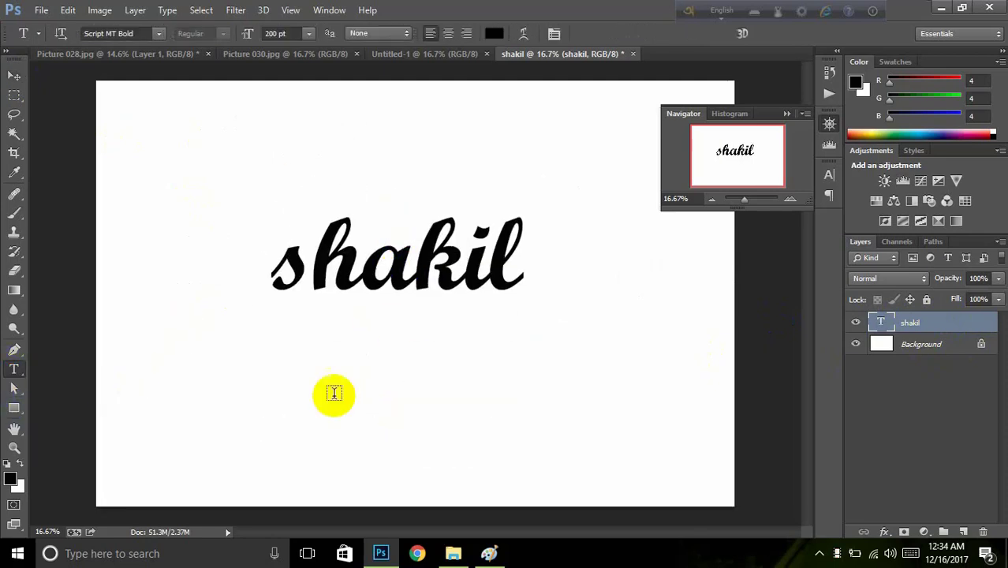
pyautogui.moveTo(275, 284); pyautogui.dragTo(302, 258)
pyautogui.click(304, 370)
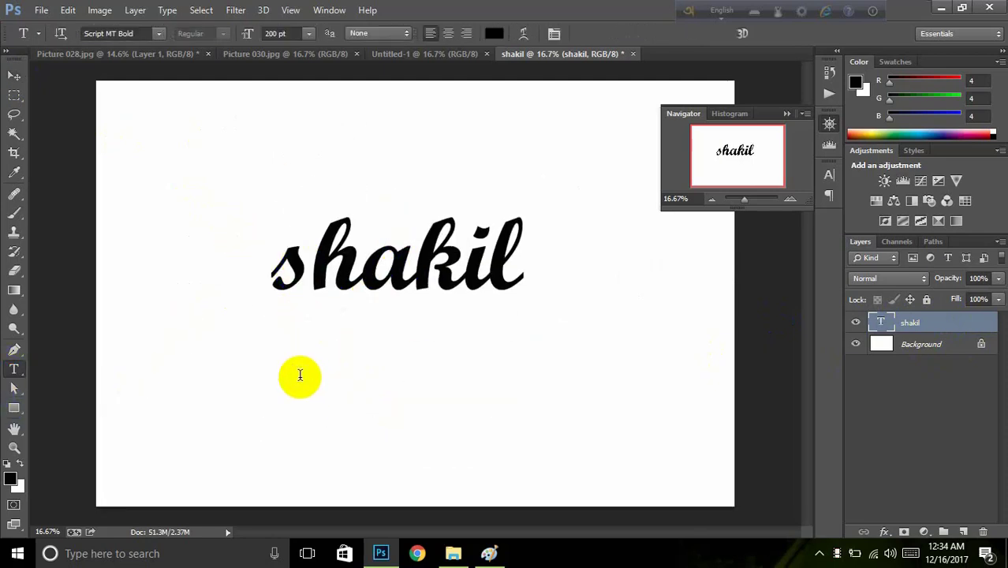
pyautogui.click(299, 376)
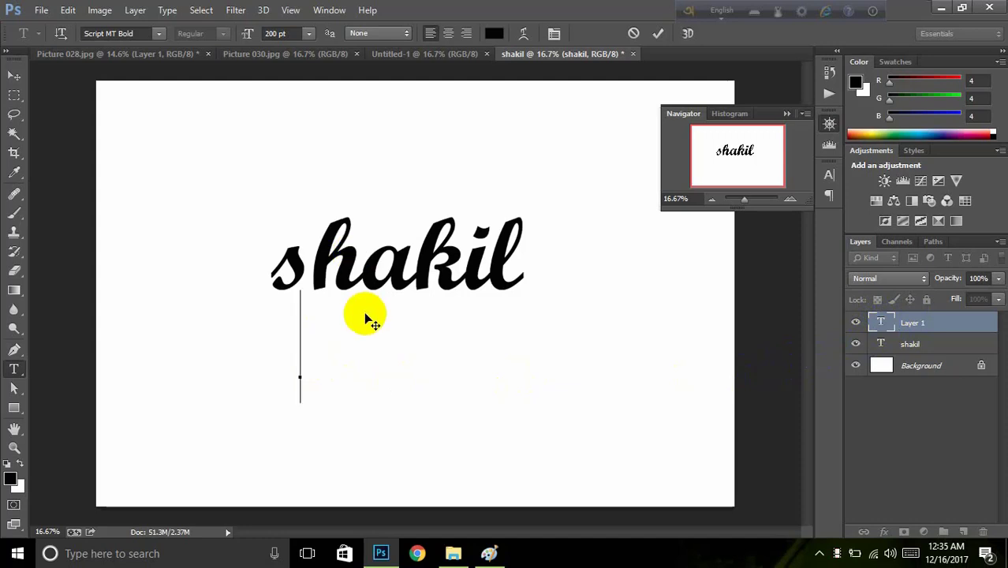
pyautogui.moveTo(422, 298); pyautogui.dragTo(432, 274)
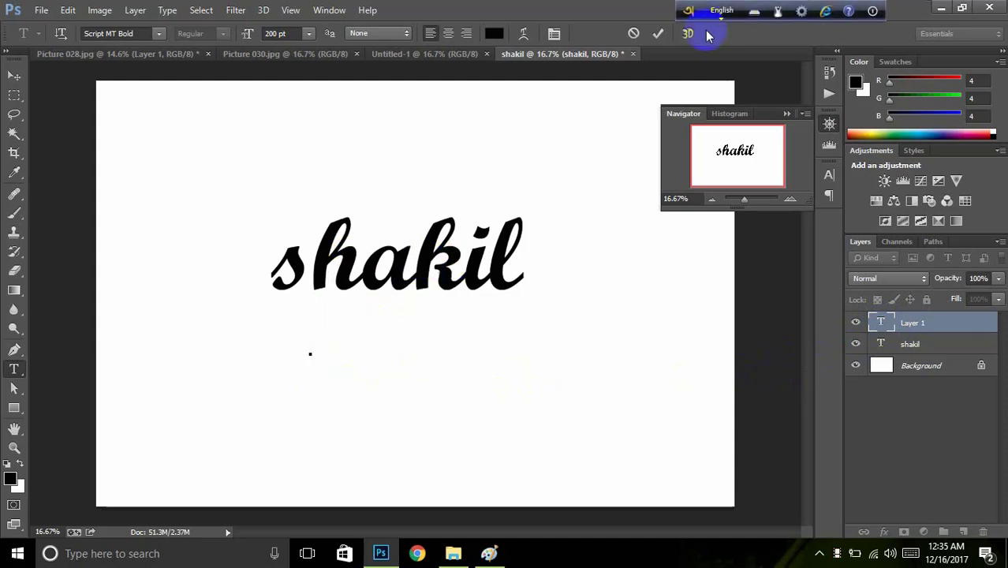
pyautogui.click(634, 34)
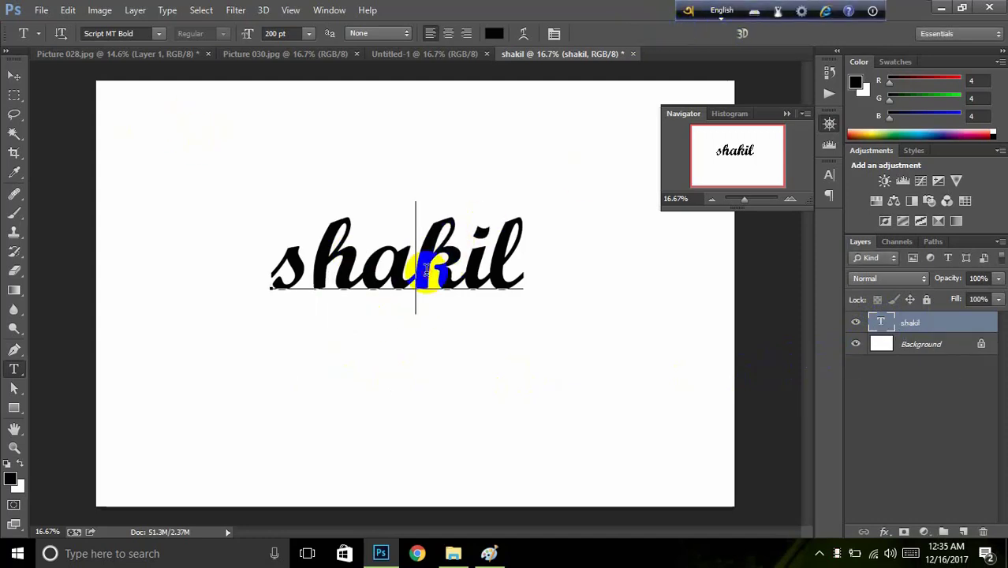
# Step: Place the shakil text at the left middle of the canvas and collapse the Navigator panel
pyautogui.click(12, 76)
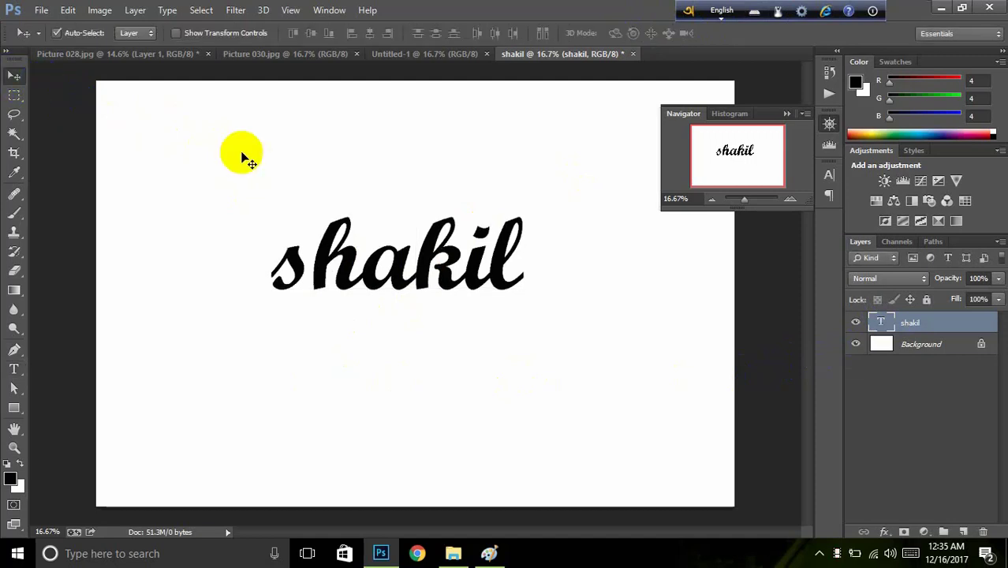
pyautogui.moveTo(316, 244); pyautogui.dragTo(270, 292)
pyautogui.moveTo(482, 259); pyautogui.dragTo(615, 219)
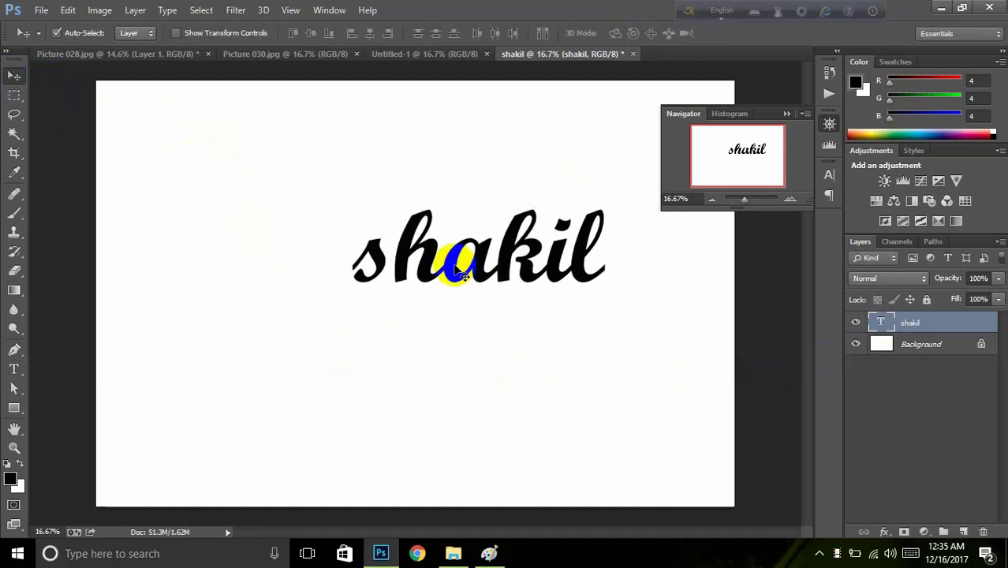
pyautogui.moveTo(500, 286); pyautogui.dragTo(329, 312)
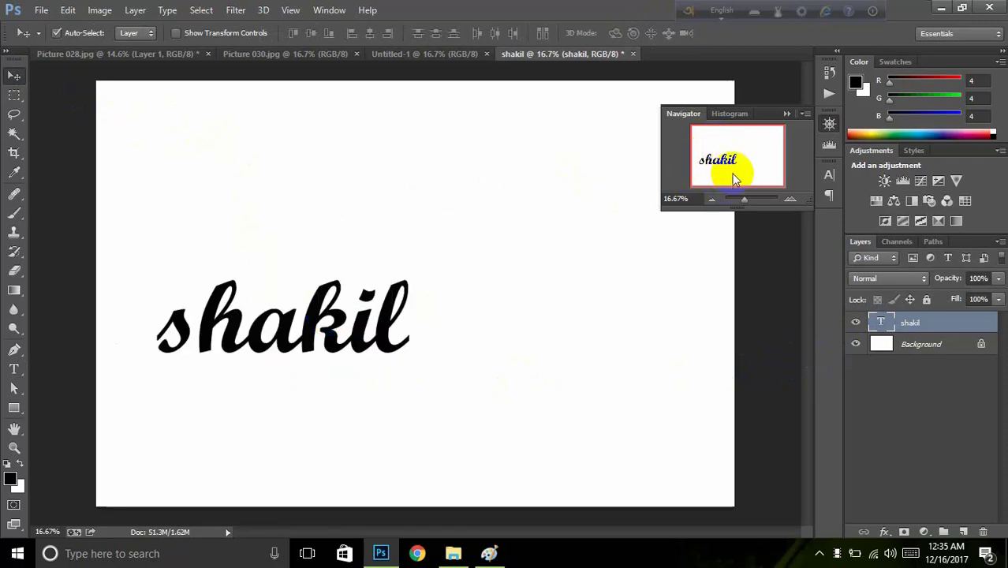
pyautogui.click(786, 115)
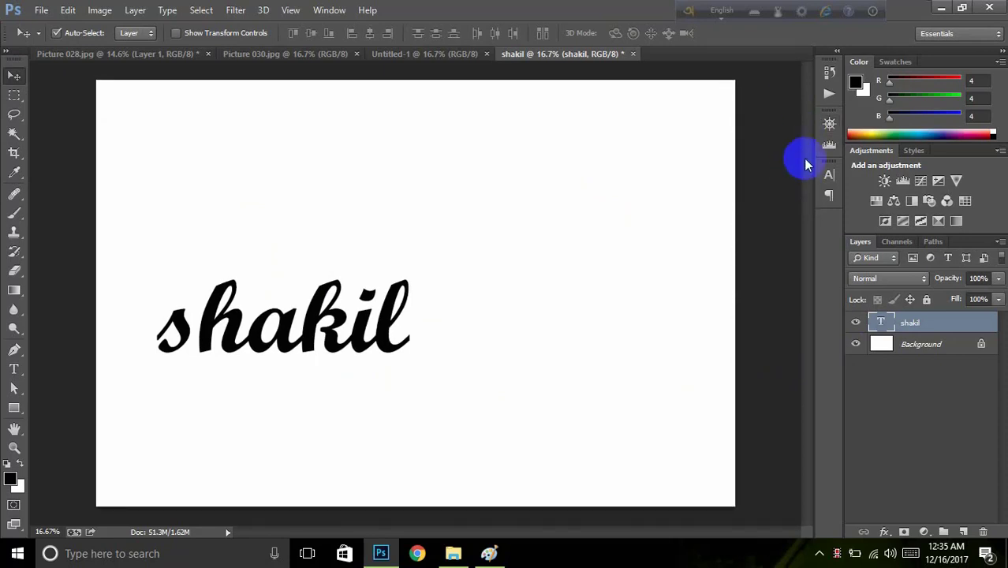
pyautogui.click(828, 73)
pyautogui.click(830, 73)
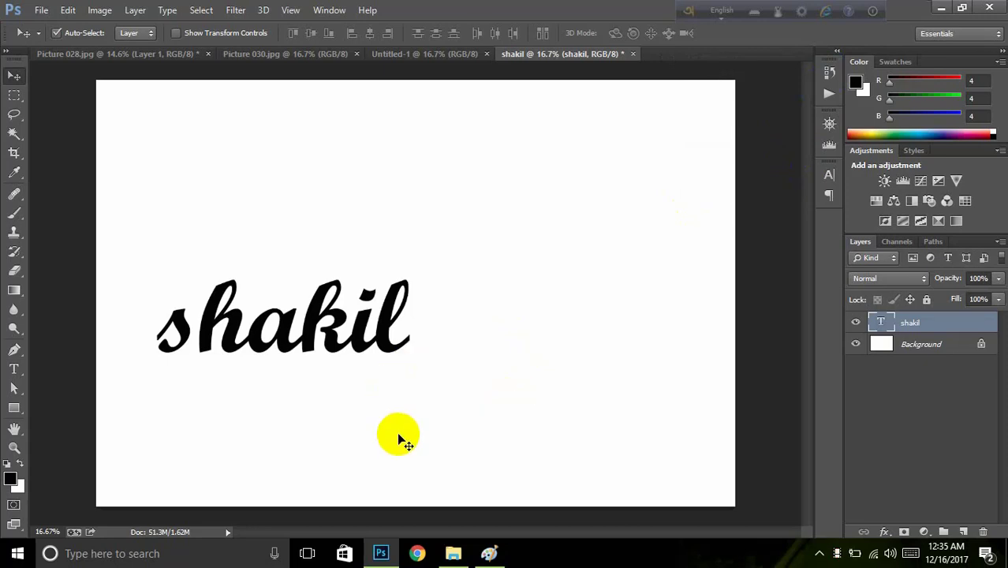
# Step: Draw a lime-green rectangle outline in the middle of Paint's blank canvas, then return to Photoshop
pyautogui.click(489, 553)
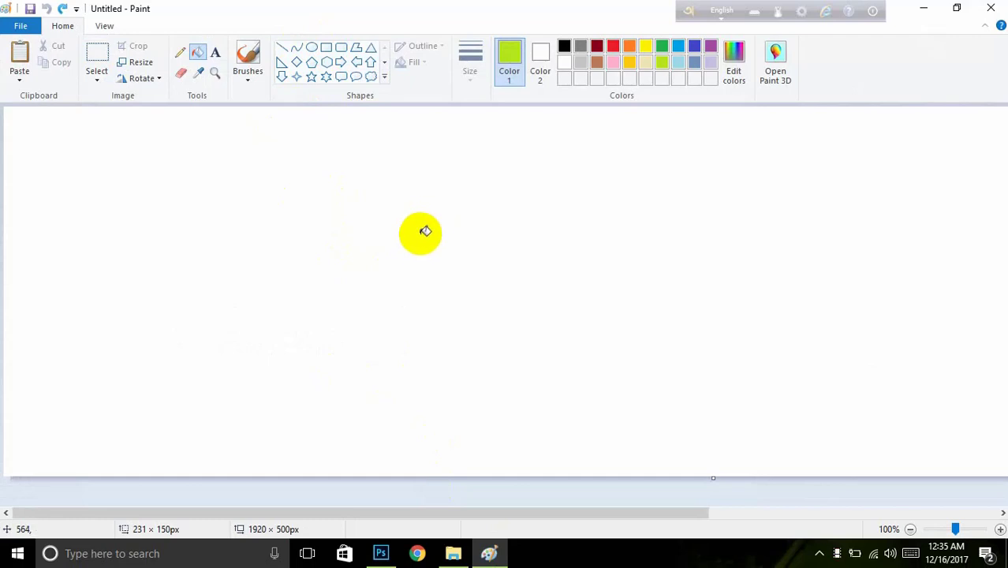
pyautogui.click(325, 49)
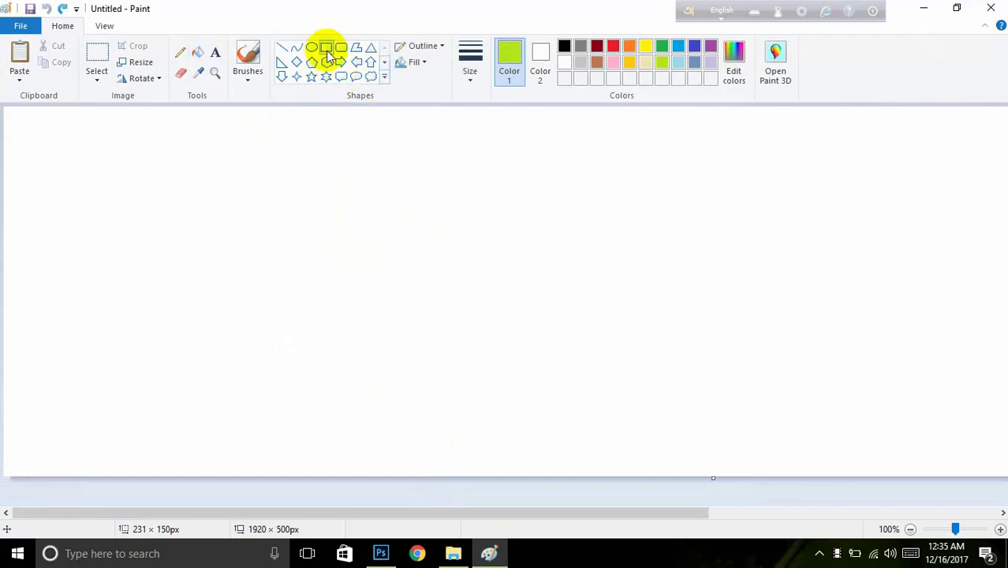
pyautogui.moveTo(408, 193)
pyautogui.mouseDown()
pyautogui.moveTo(567, 304)
pyautogui.moveTo(663, 328)
pyautogui.mouseUp()
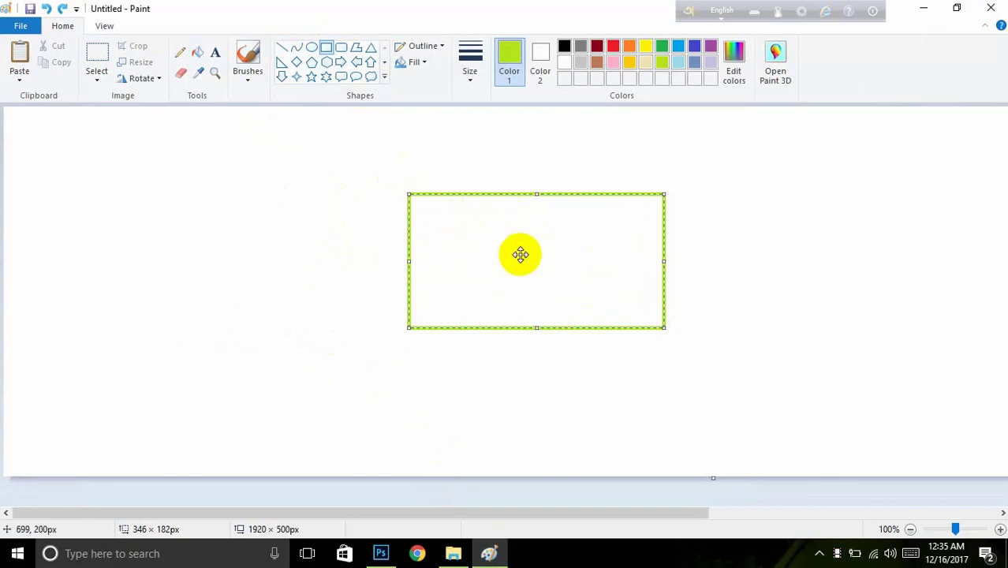
pyautogui.click(387, 553)
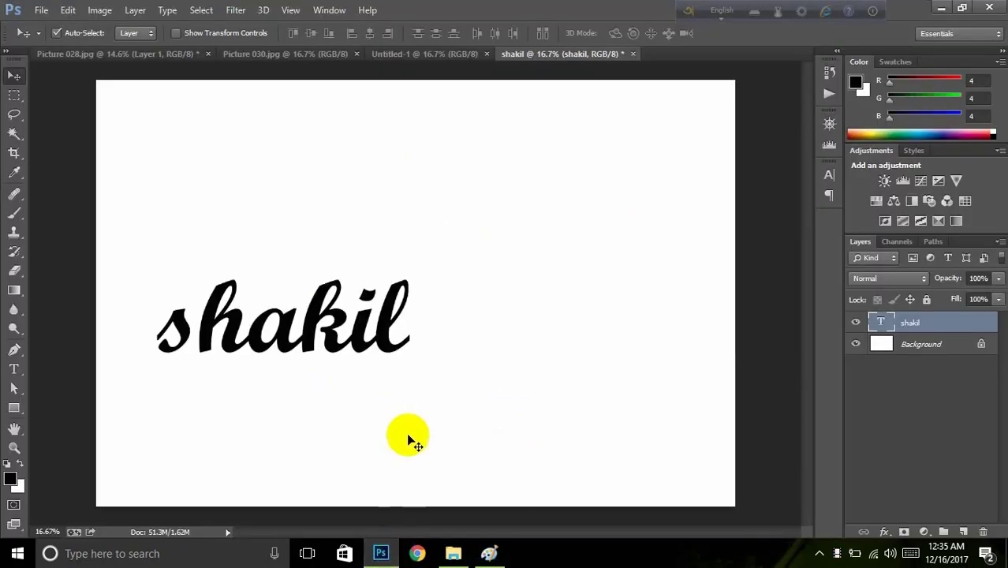
# Step: Select the locked white Background layer beneath the shakil text layer
pyautogui.click(908, 354)
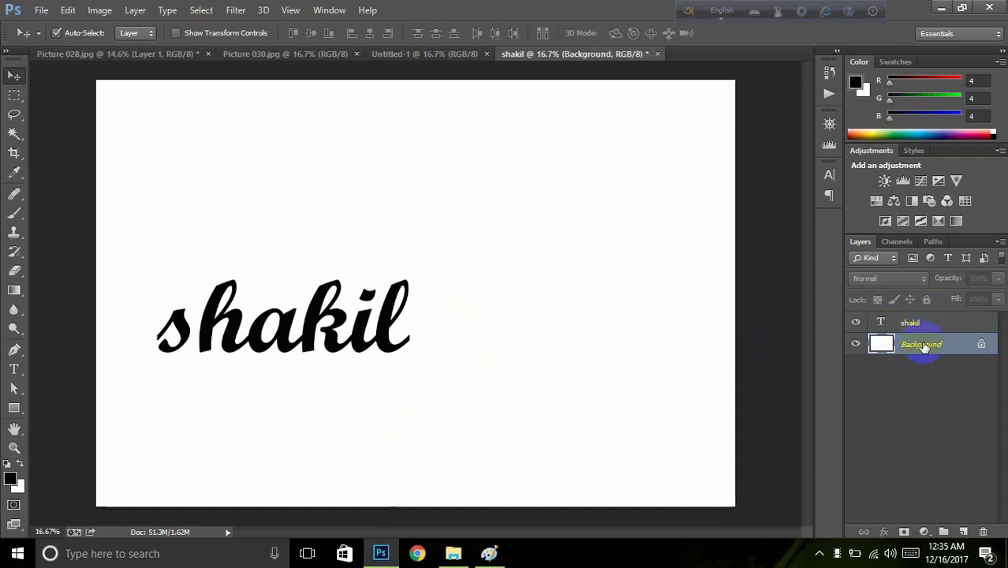
pyautogui.click(968, 357)
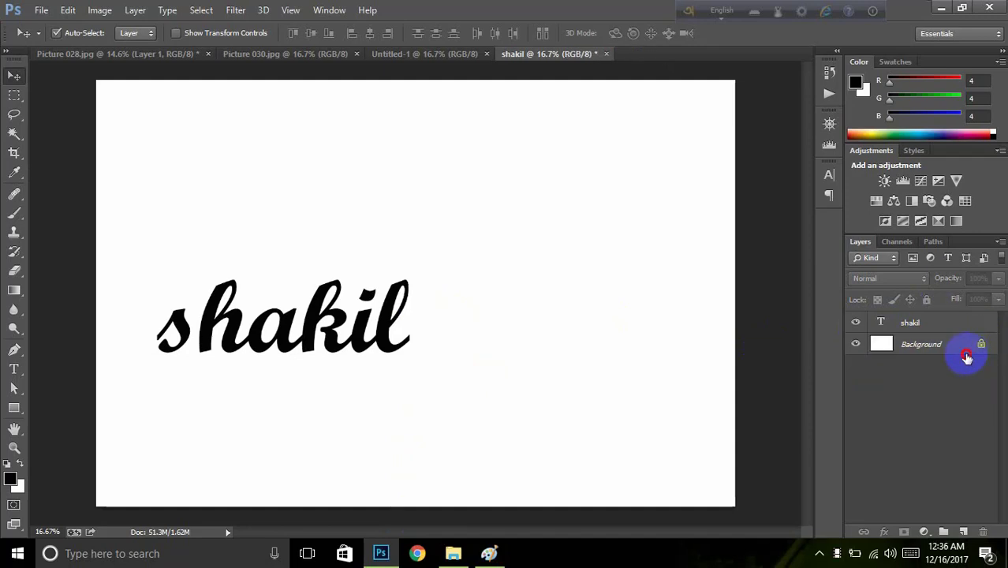
pyautogui.click(960, 351)
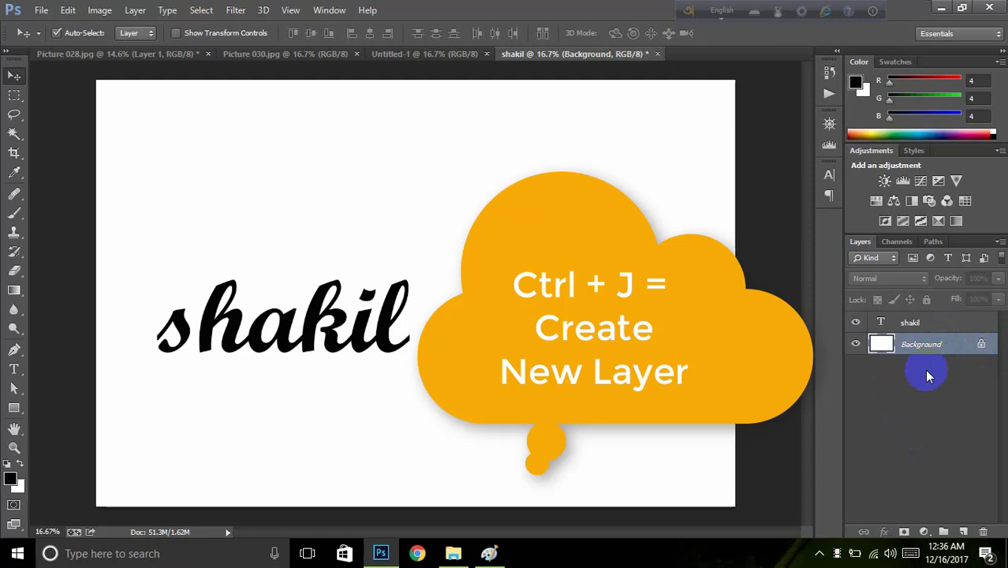
# Step: Duplicate Background with Ctrl+J and delete the original locked Background layer
pyautogui.hotkey('ctrl', 'j')
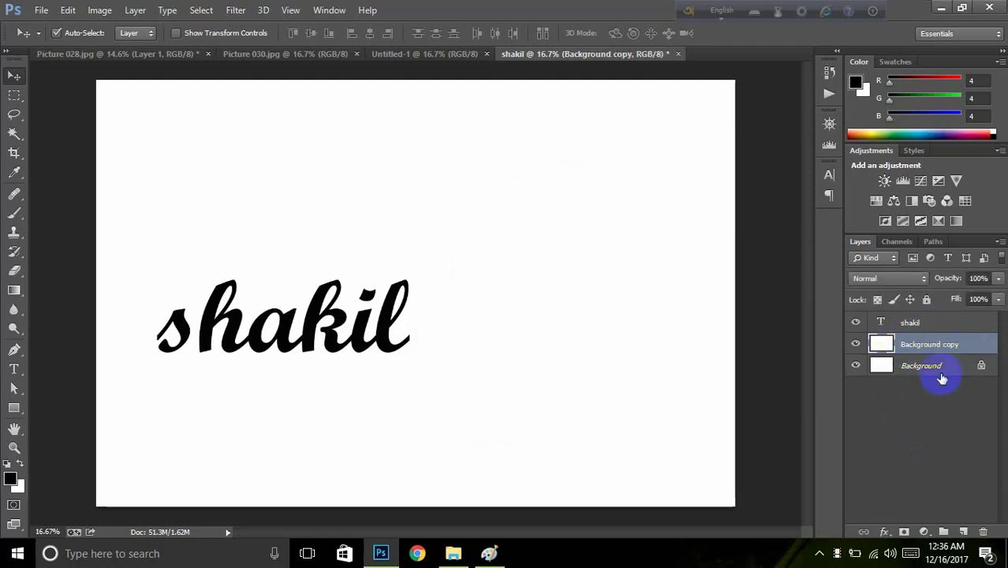
pyautogui.moveTo(941, 376); pyautogui.dragTo(983, 532)
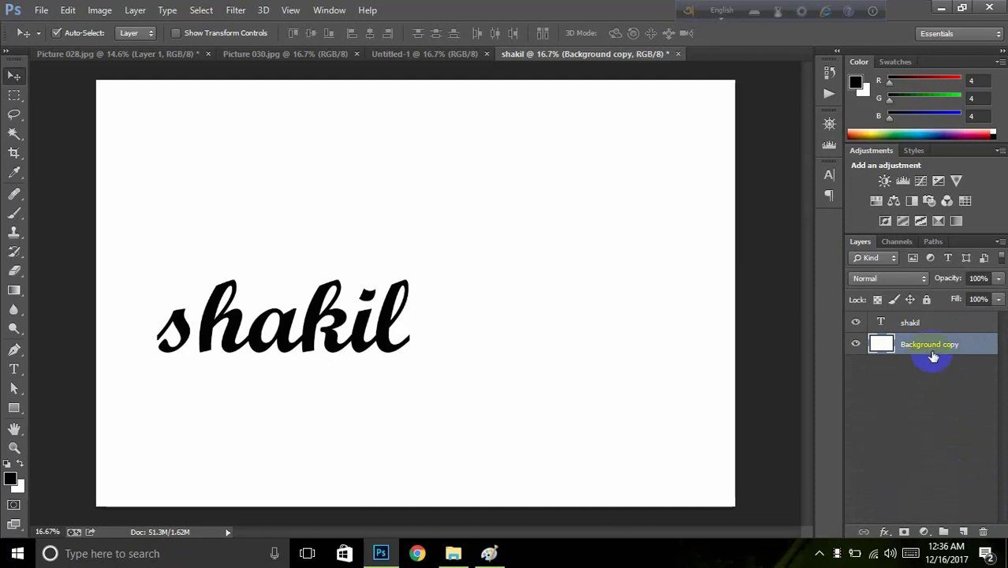
pyautogui.click(877, 343)
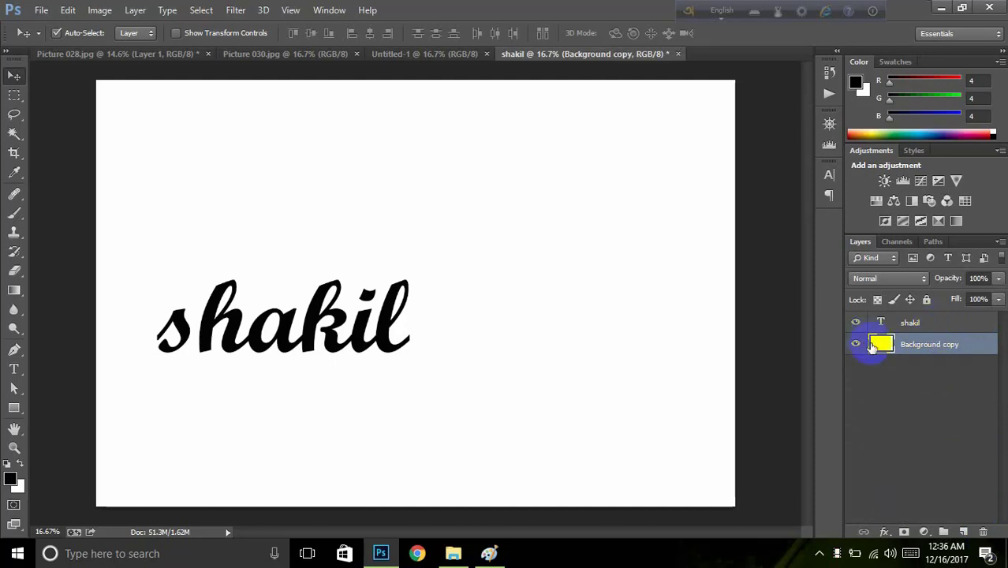
pyautogui.click(889, 347)
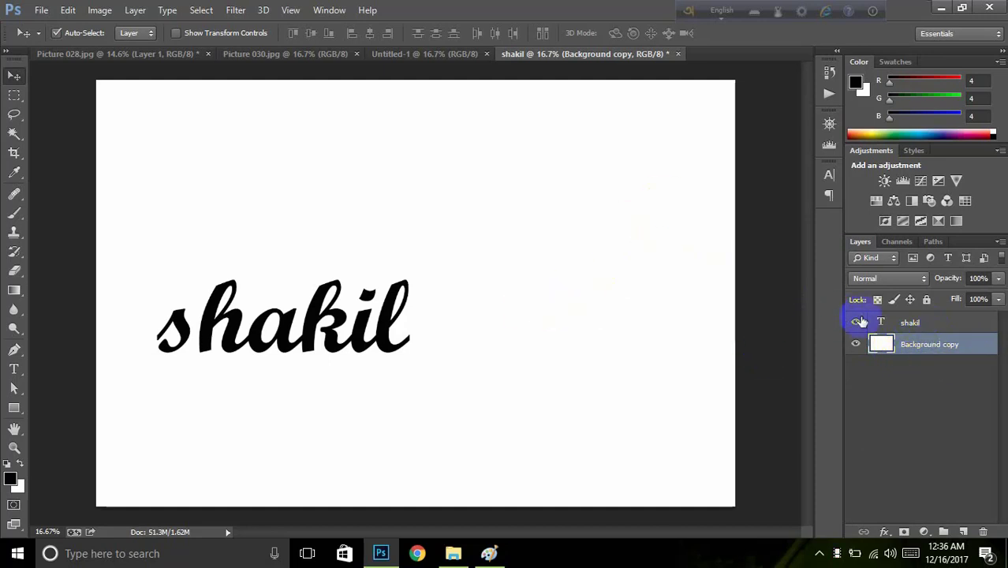
# Step: Restore the shakil text layer above Background copy after a misordering, then switch to Paint
pyautogui.click(895, 326)
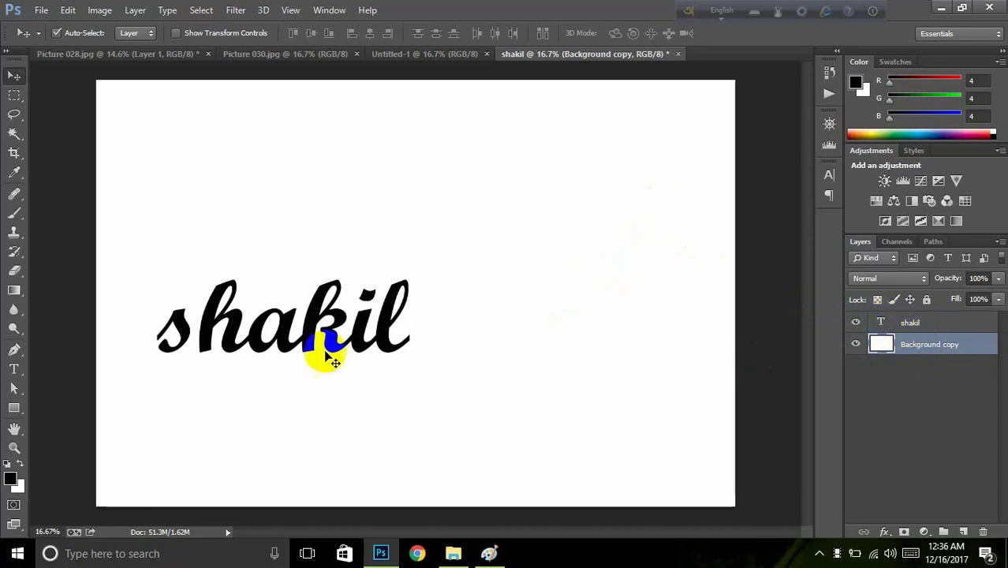
pyautogui.click(935, 326)
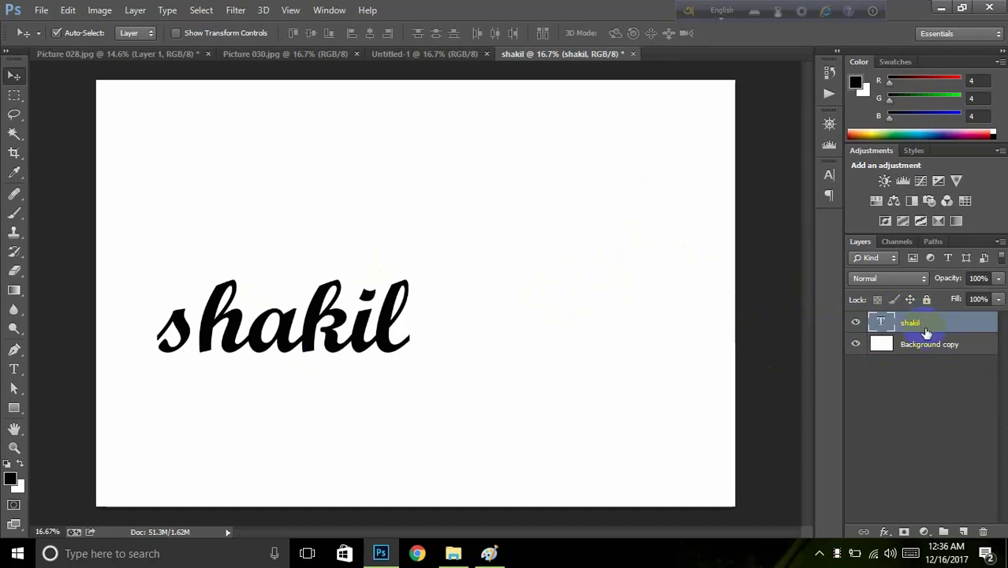
pyautogui.moveTo(922, 320); pyautogui.dragTo(925, 356)
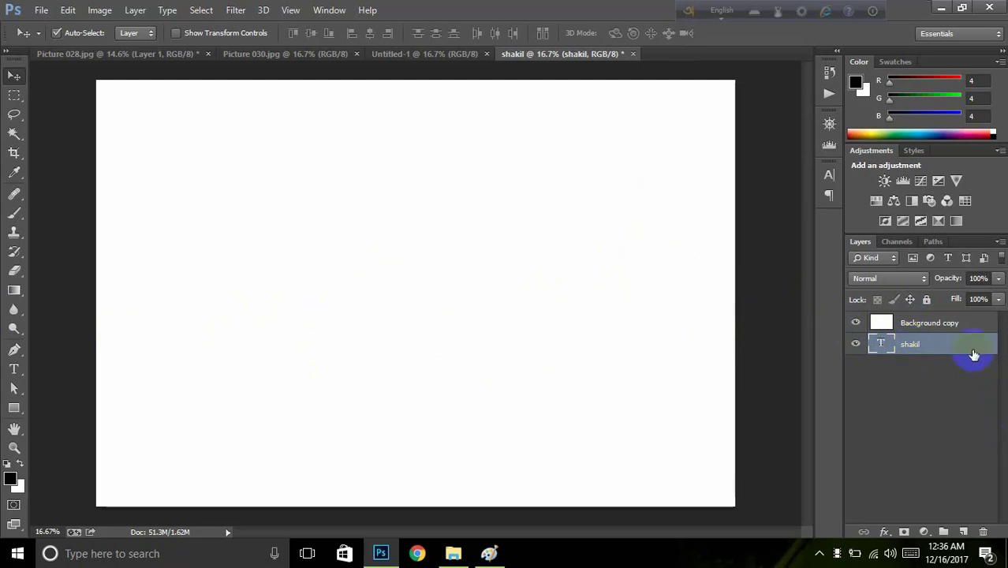
pyautogui.moveTo(967, 324); pyautogui.dragTo(976, 357)
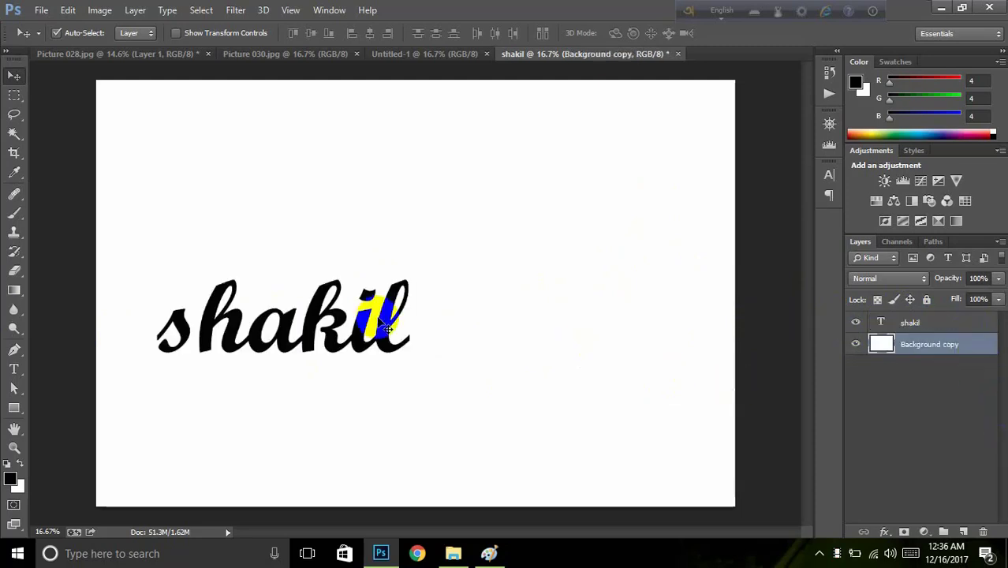
pyautogui.click(489, 553)
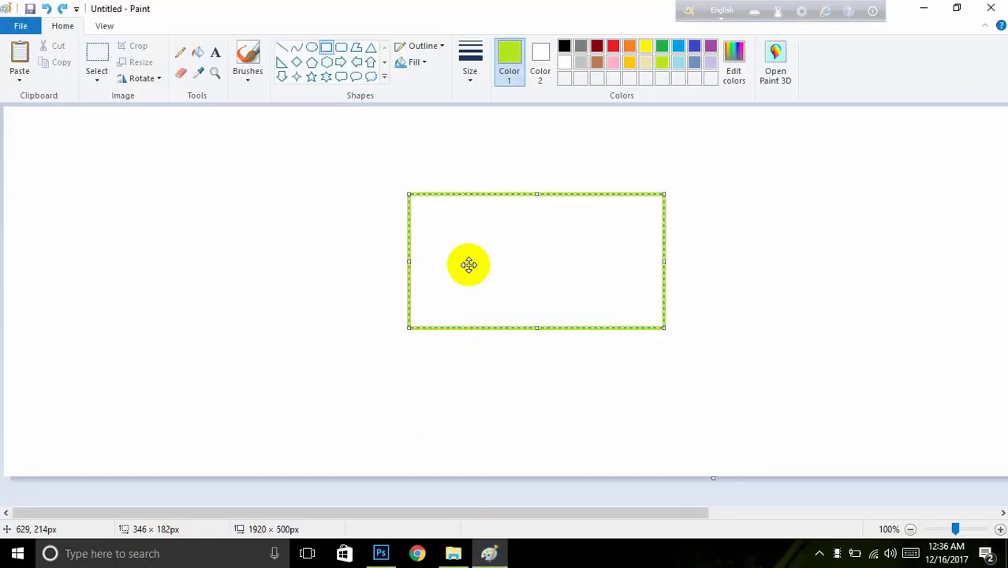
# Step: Draw a rectangle near the canvas centre and fill it grey
pyautogui.click(297, 323)
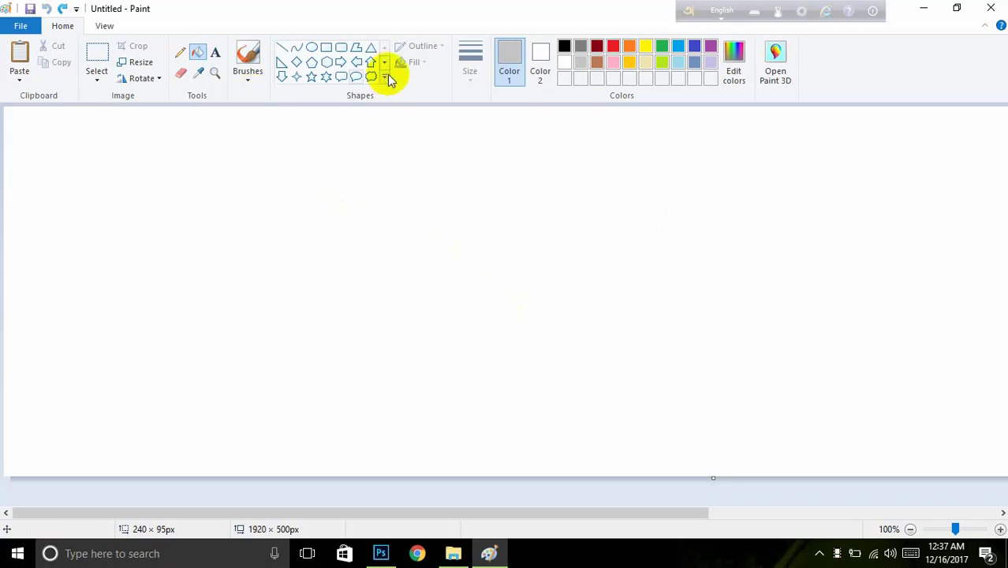
pyautogui.click(325, 48)
pyautogui.moveTo(446, 201); pyautogui.dragTo(619, 339)
pyautogui.click(197, 51)
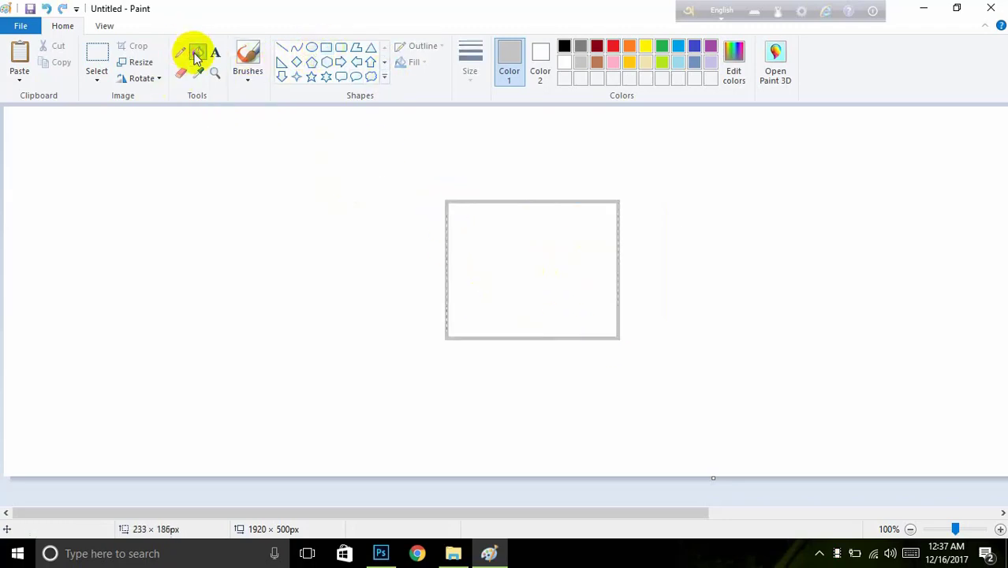
pyautogui.click(571, 276)
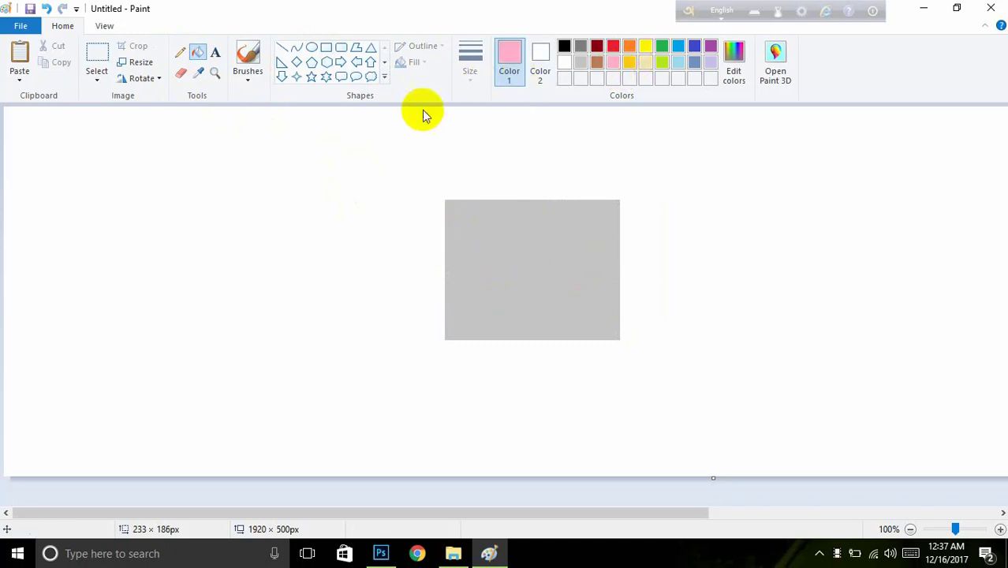
# Step: Draw a smaller rectangle inside the grey one and fill it pink
pyautogui.click(327, 48)
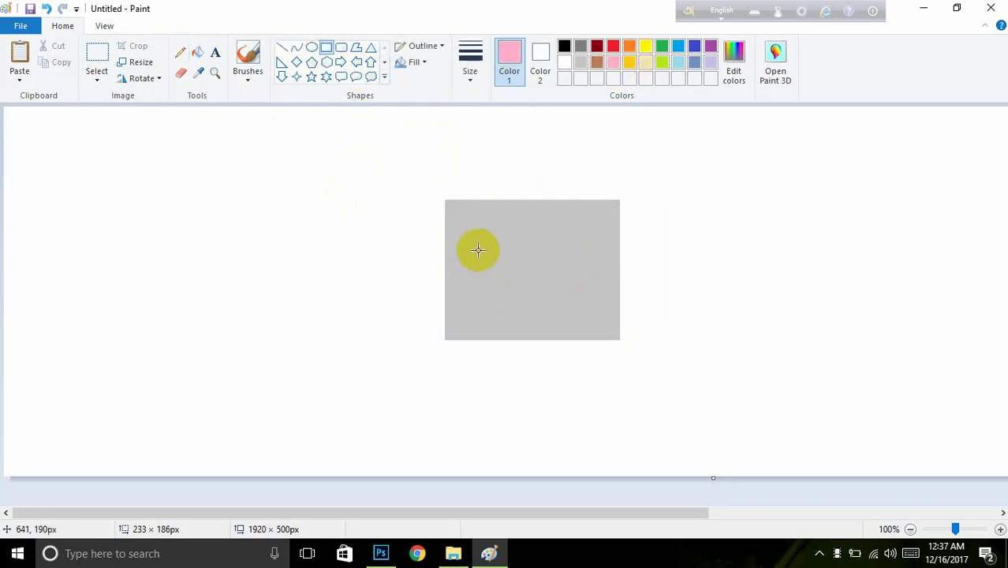
pyautogui.moveTo(476, 228); pyautogui.dragTo(599, 307)
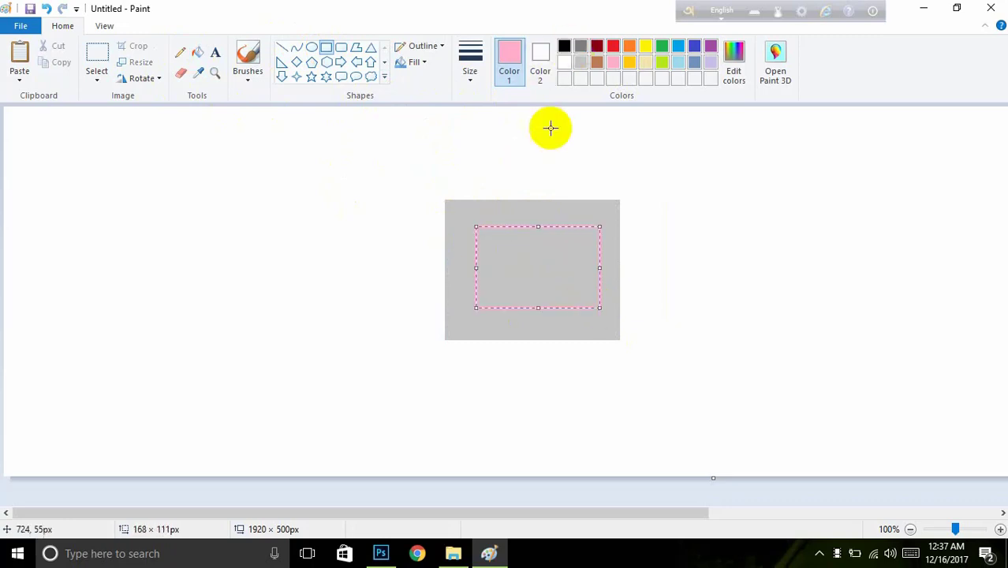
pyautogui.click(198, 53)
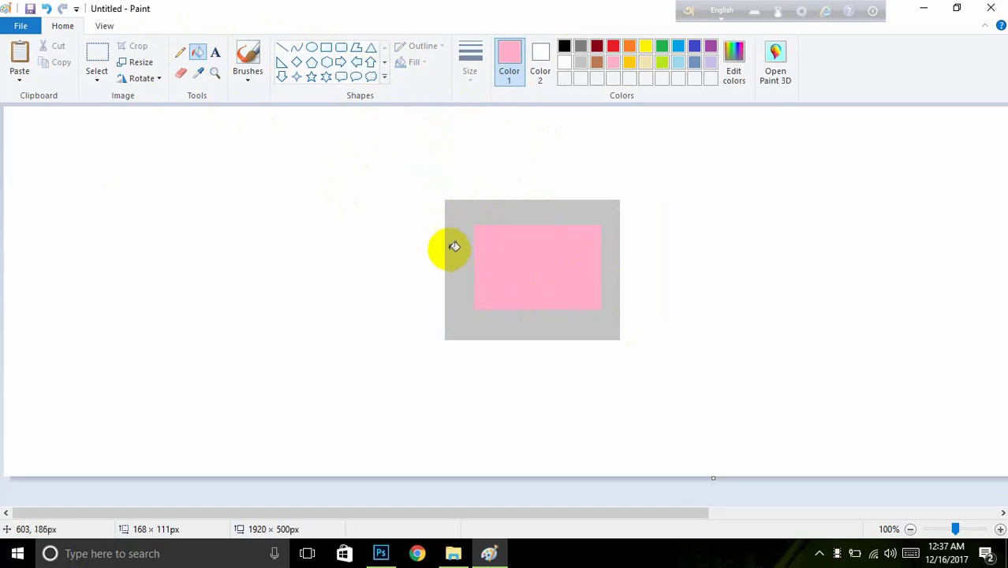
pyautogui.click(507, 273)
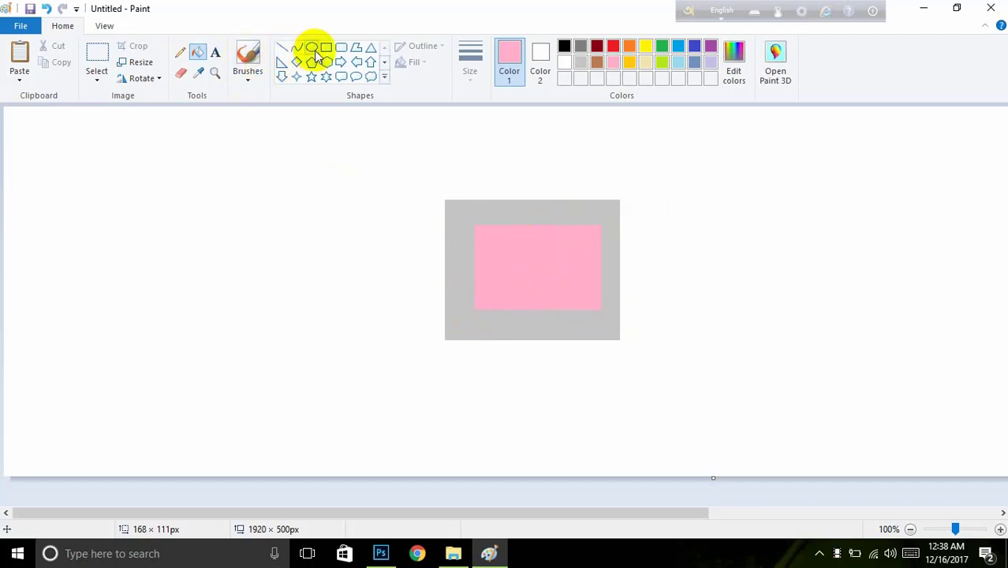
# Step: Outline the whole grey box with a lime-green rectangle
pyautogui.click(662, 62)
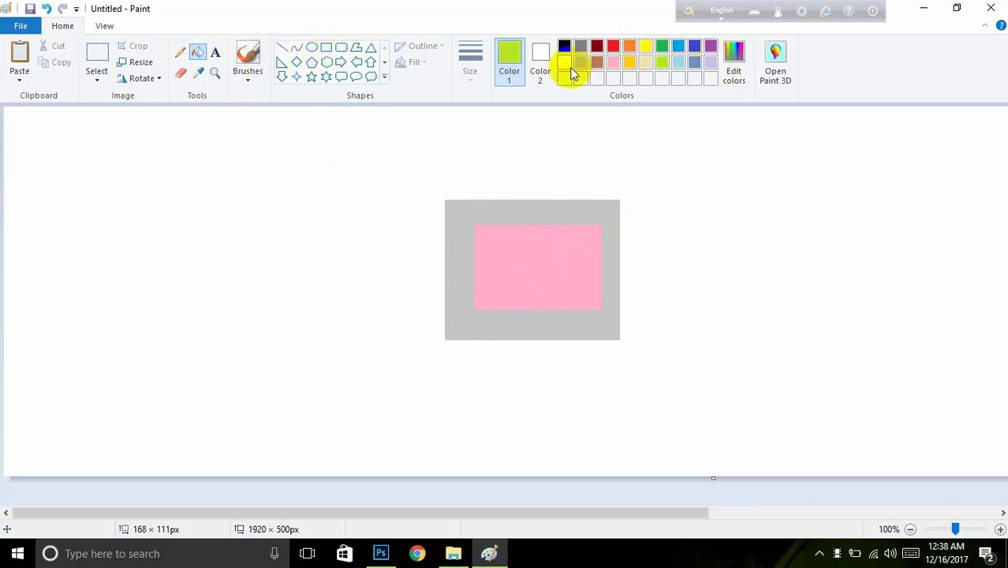
pyautogui.click(326, 49)
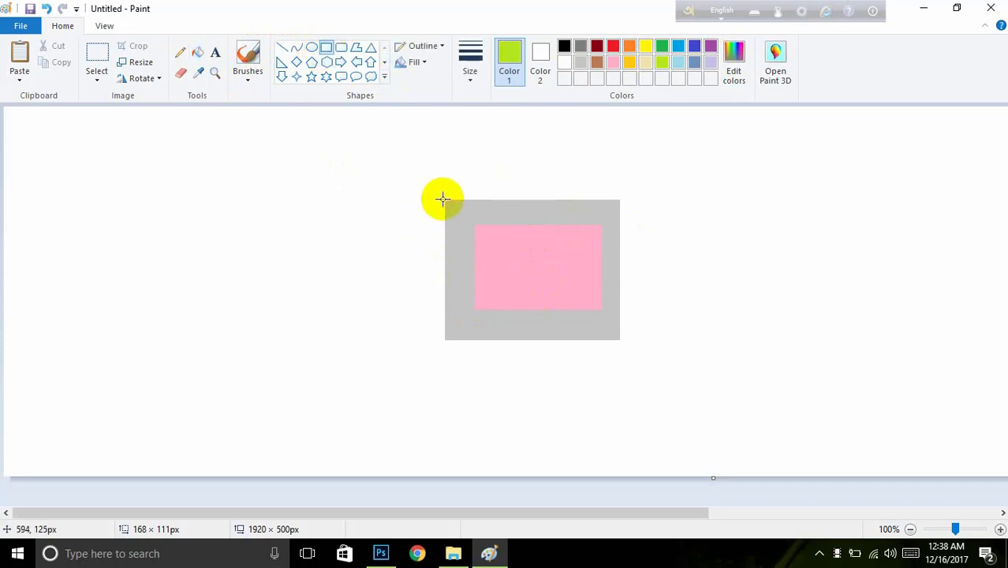
pyautogui.moveTo(445, 198); pyautogui.dragTo(618, 341)
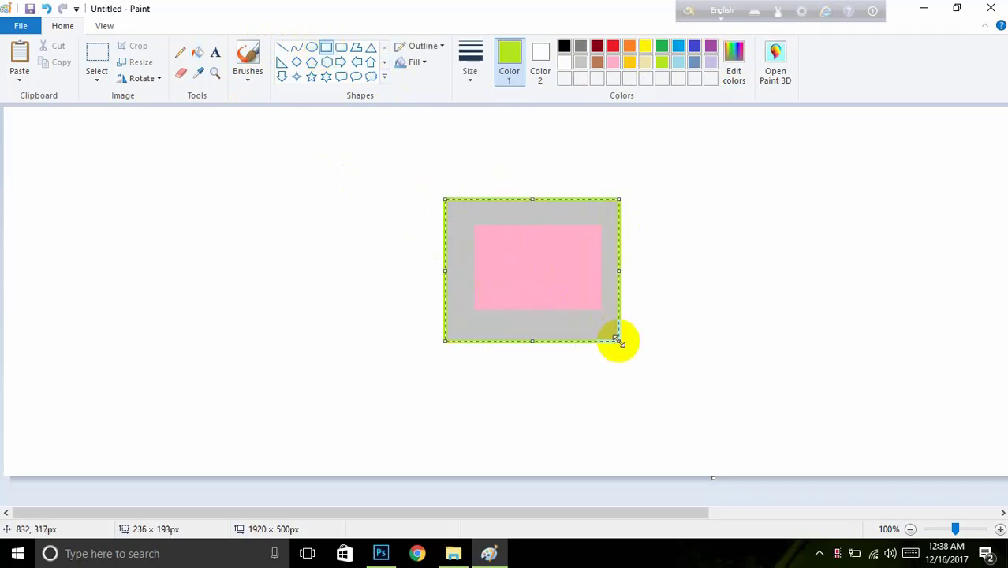
# Step: Fill the grey frame and pink centre lime green, then return to Photoshop's shakil document
pyautogui.click(197, 53)
pyautogui.click(454, 229)
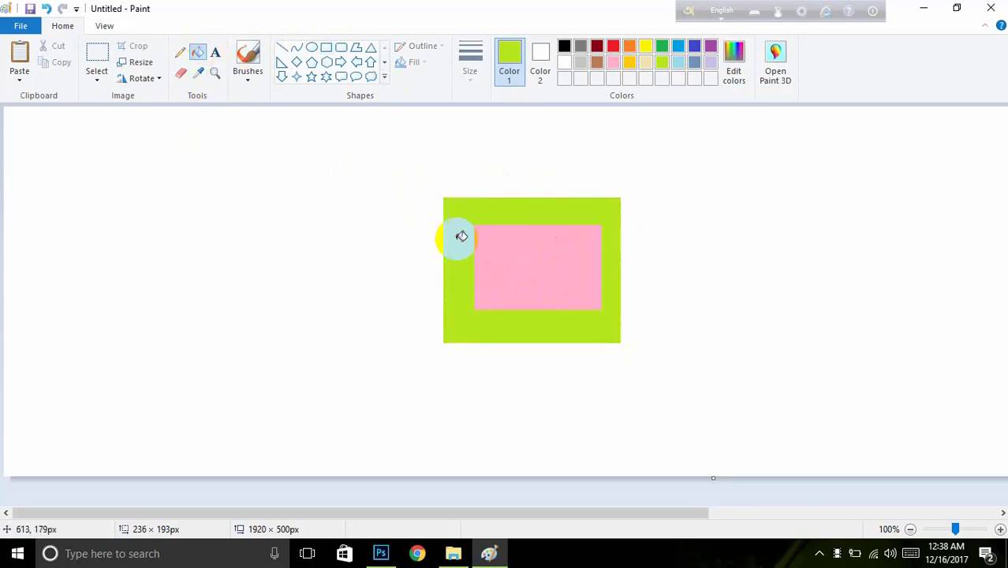
pyautogui.click(524, 241)
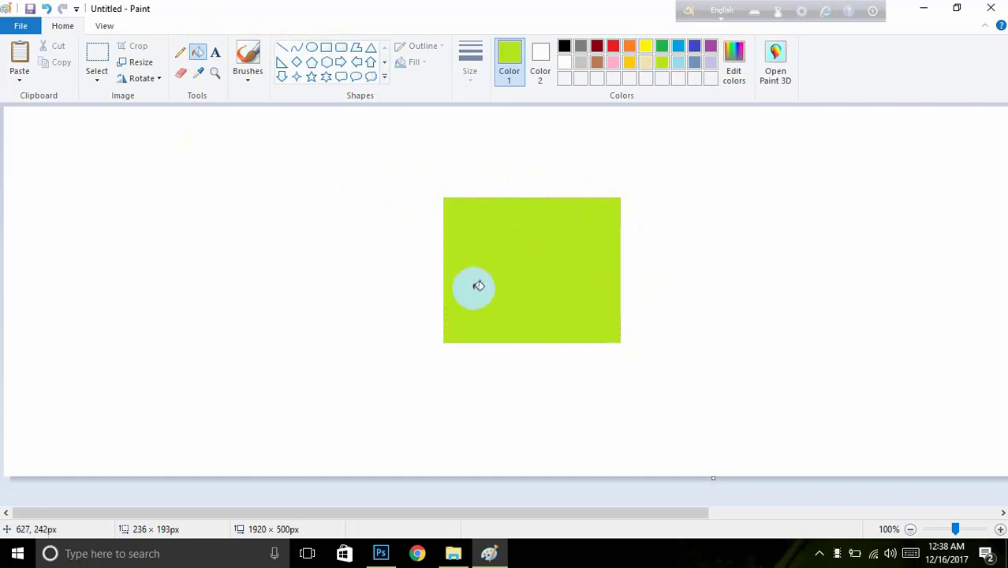
pyautogui.click(379, 554)
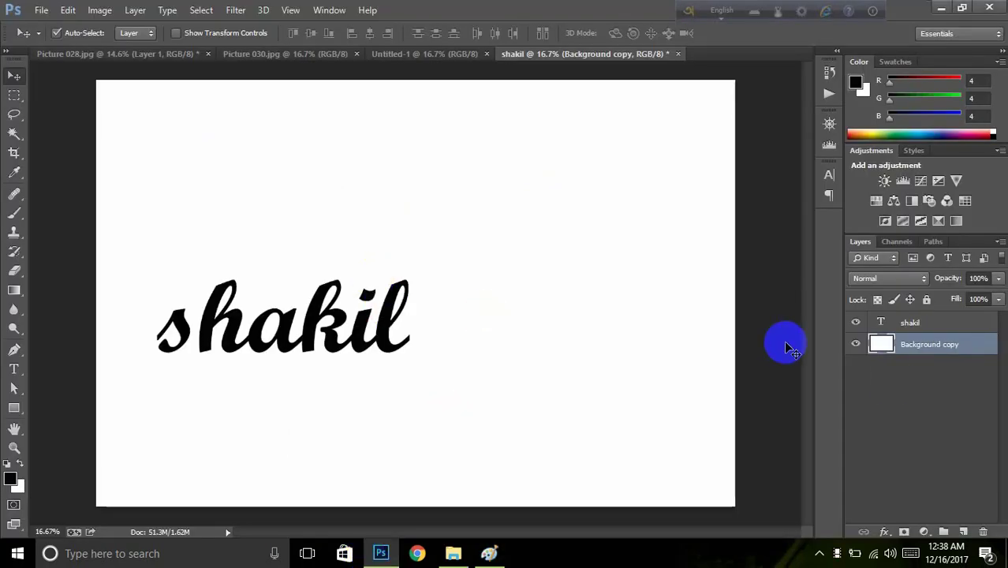
# Step: Duplicate the shakil text layer with Ctrl+J, delete the copy, and show the History panel
pyautogui.click(920, 325)
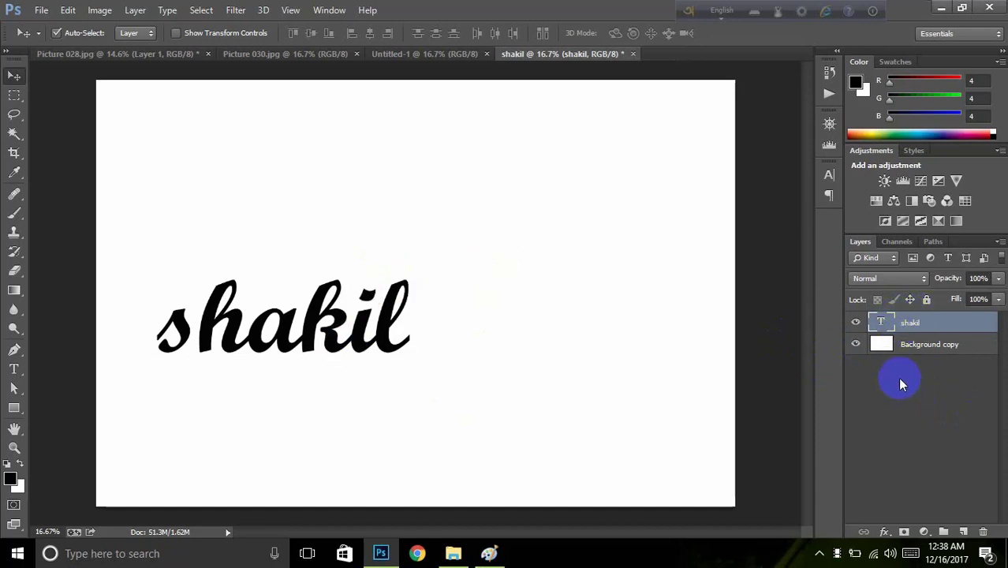
pyautogui.hotkey('ctrl', 'j')
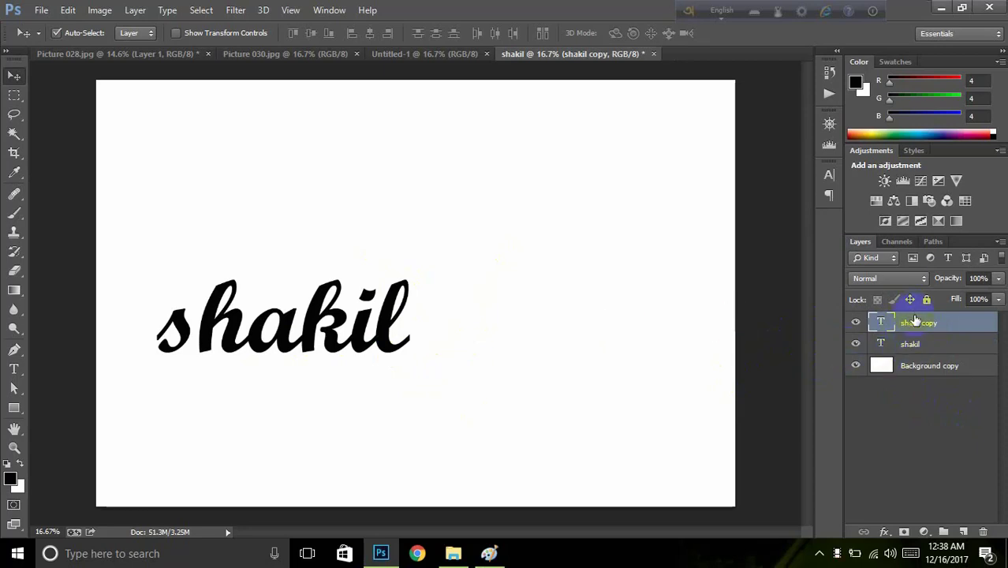
pyautogui.press('Delete')
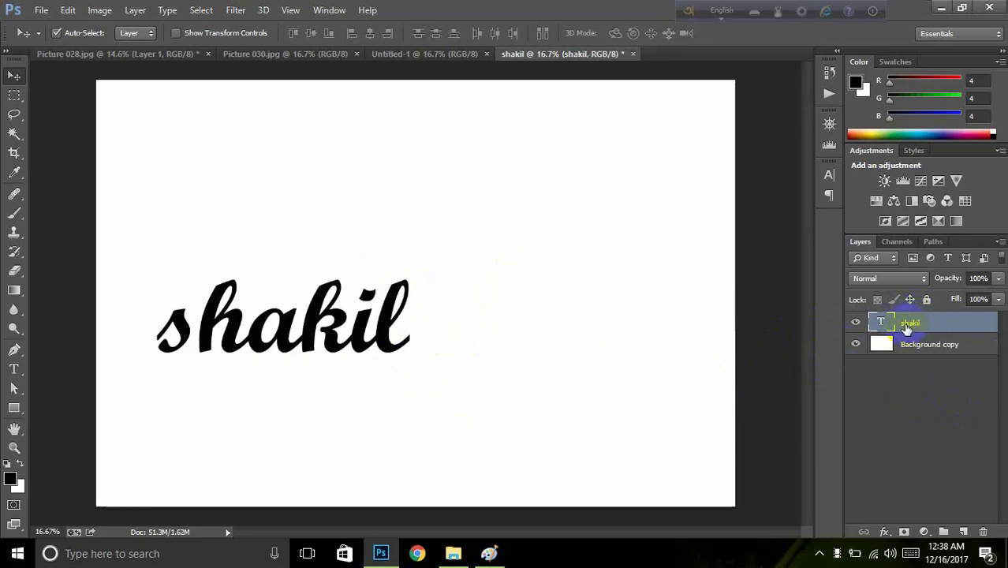
pyautogui.click(401, 338)
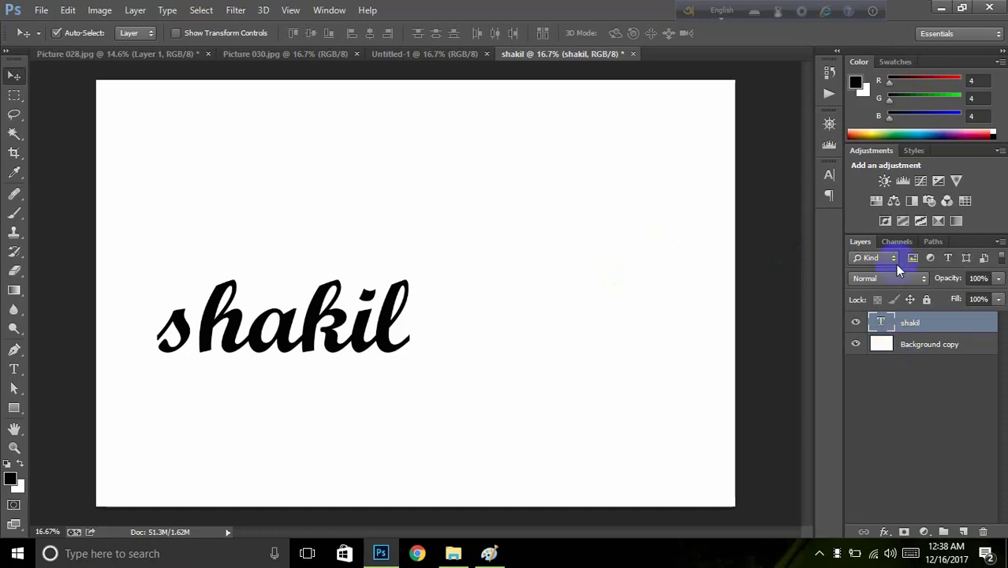
pyautogui.click(830, 73)
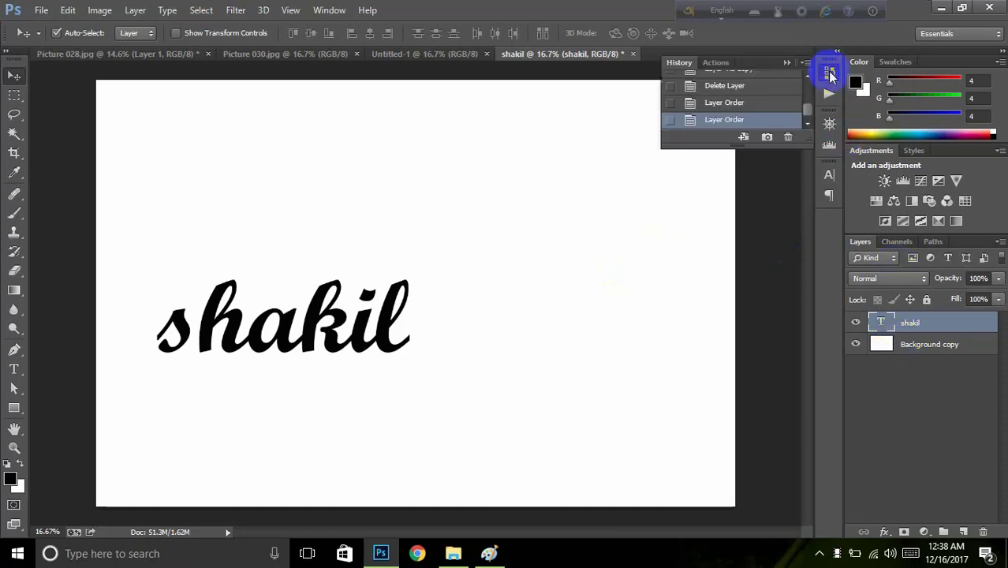
pyautogui.click(726, 103)
pyautogui.click(727, 85)
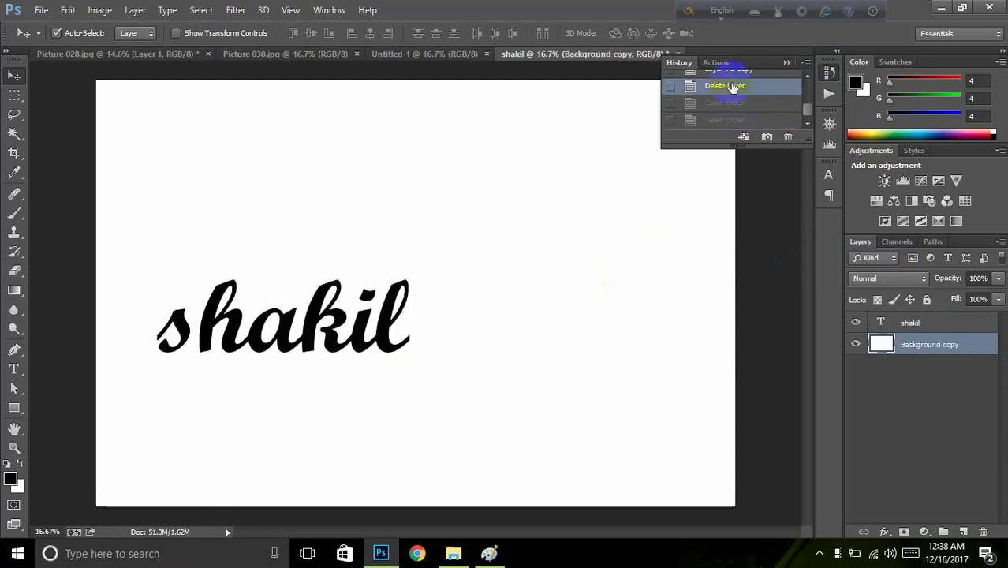
pyautogui.click(740, 119)
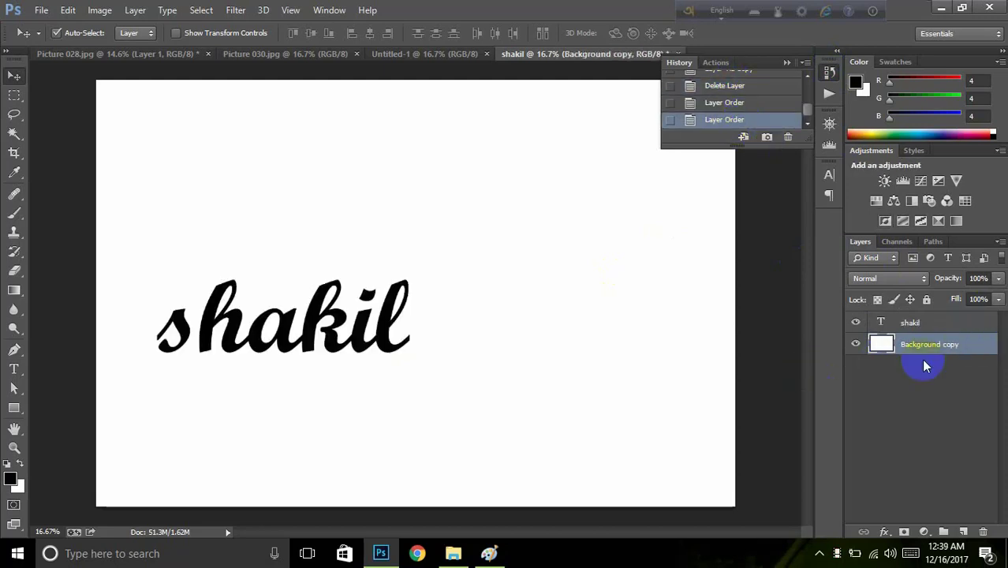
pyautogui.hotkey('ctrl', 'alt', 'z')
pyautogui.hotkey('ctrl', 'alt', 'z')
pyautogui.hotkey('ctrl', 'alt', 'z')
pyautogui.hotkey('ctrl', 'alt', 'z')
pyautogui.hotkey('ctrl', 'alt', 'z')
pyautogui.hotkey('ctrl', 'alt', 'z')
pyautogui.hotkey('ctrl', 'alt', 'z')
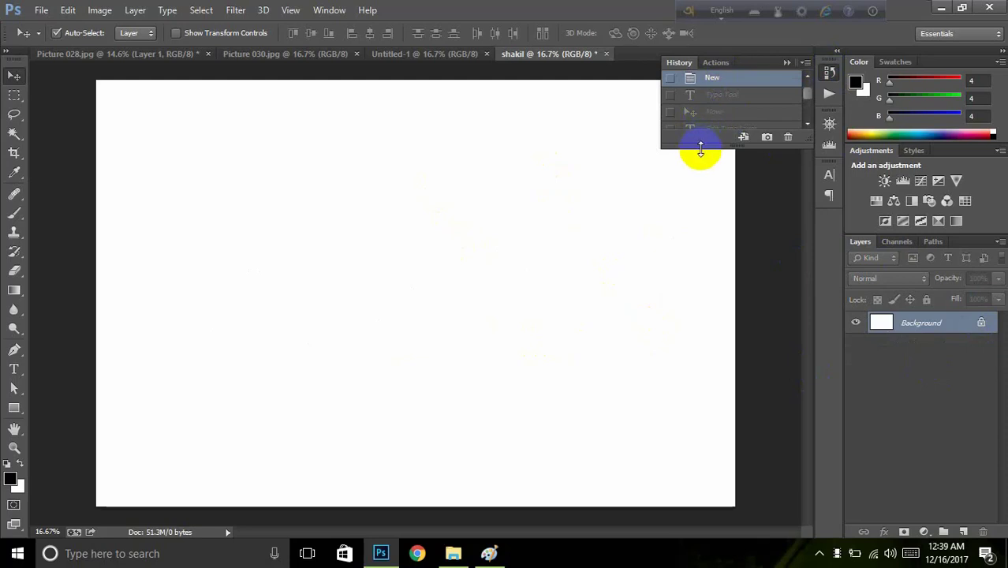
pyautogui.scroll(-3, 760, 98)
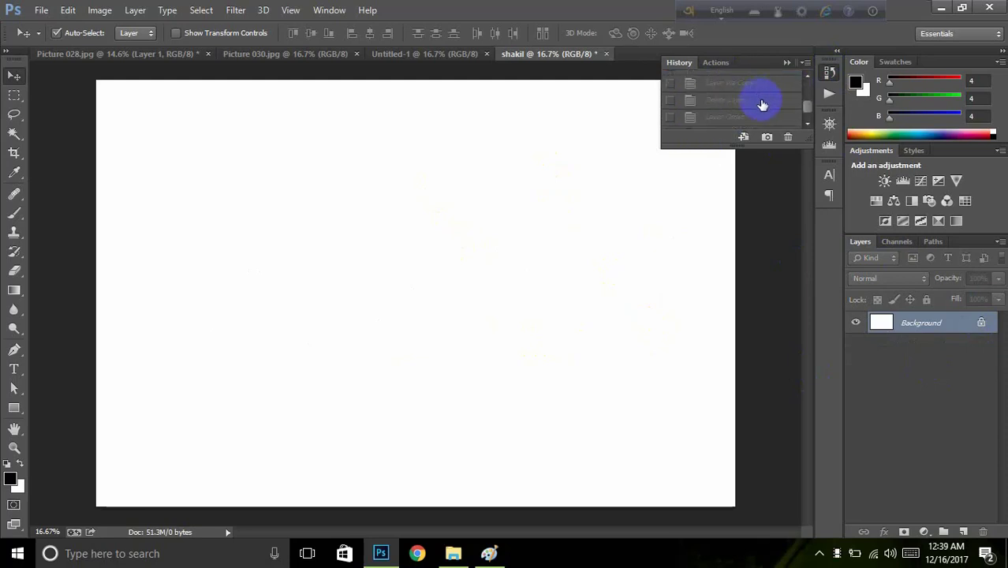
pyautogui.scroll(3, 743, 117)
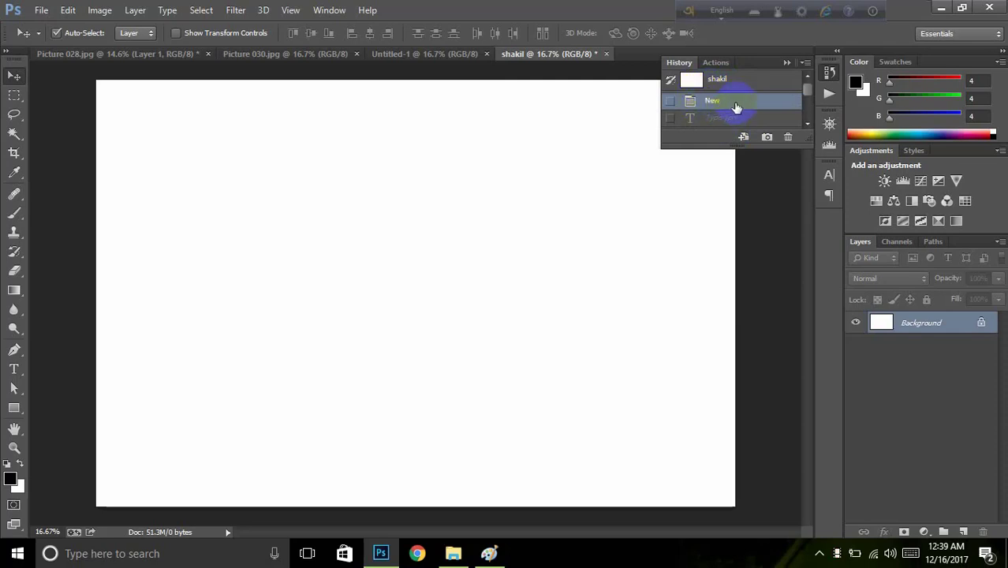
pyautogui.scroll(-3, 736, 108)
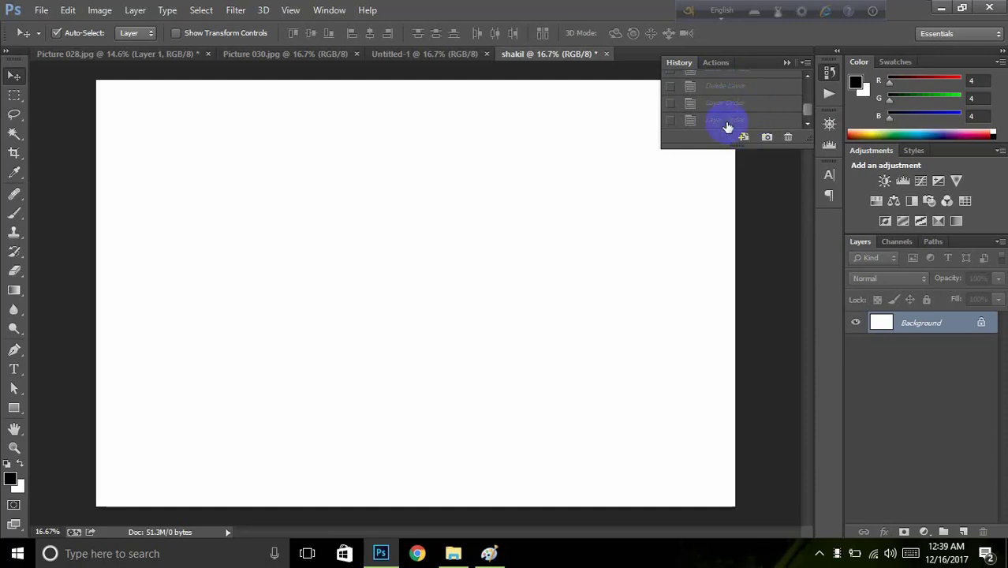
pyautogui.click(727, 124)
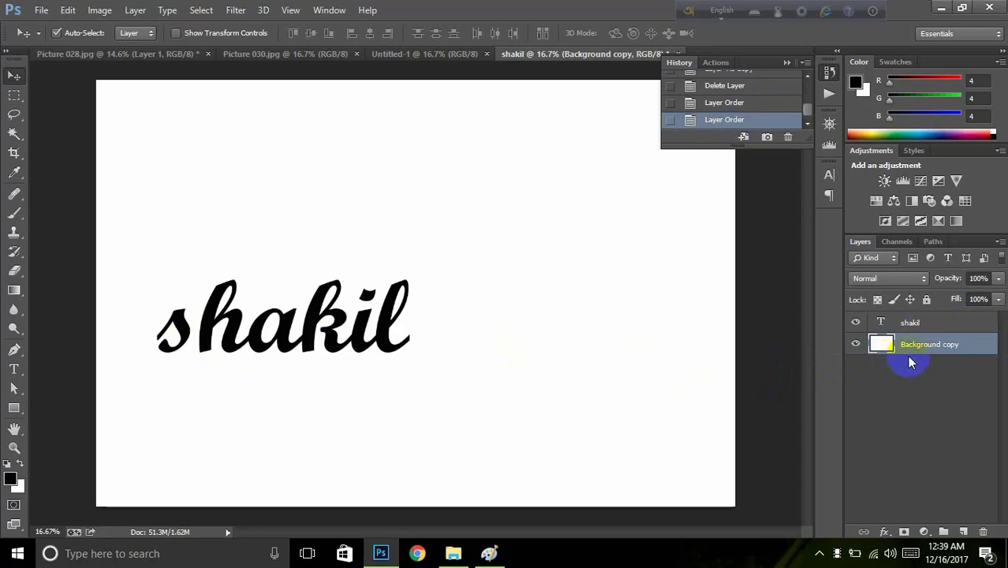
# Step: Delete the Background copy 2 layer and select the shakil text layer
pyautogui.moveTo(929, 340); pyautogui.dragTo(964, 532)
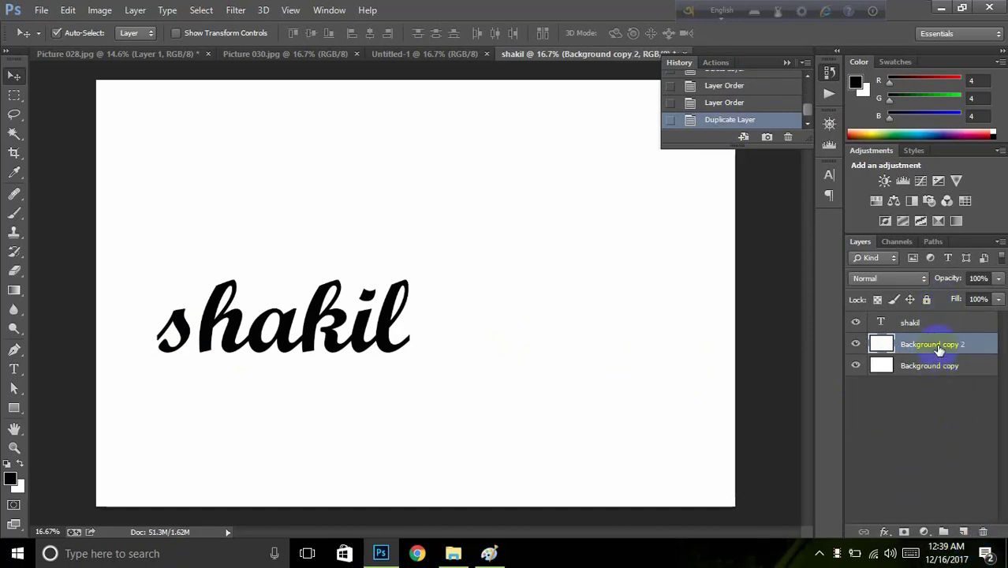
pyautogui.moveTo(936, 344); pyautogui.dragTo(983, 532)
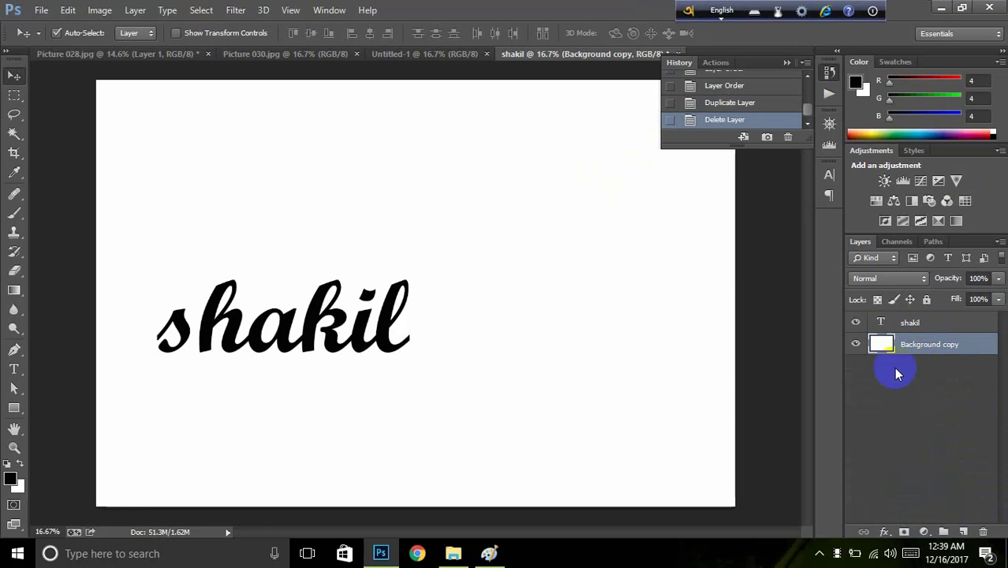
pyautogui.click(907, 328)
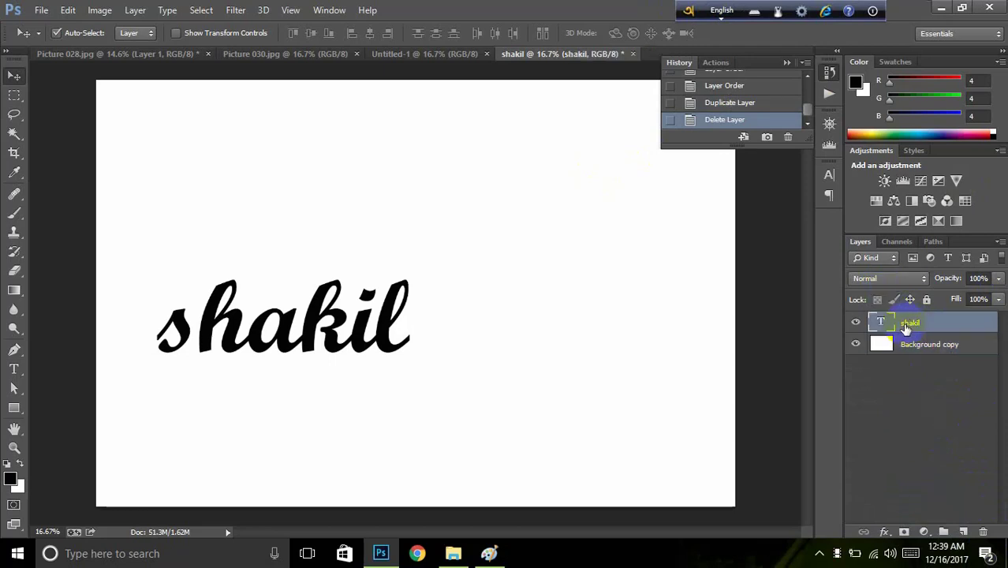
# Step: Rename the shakil layer through Layer > Rename Layer, then bring Picture 028.jpg forward
pyautogui.click(135, 9)
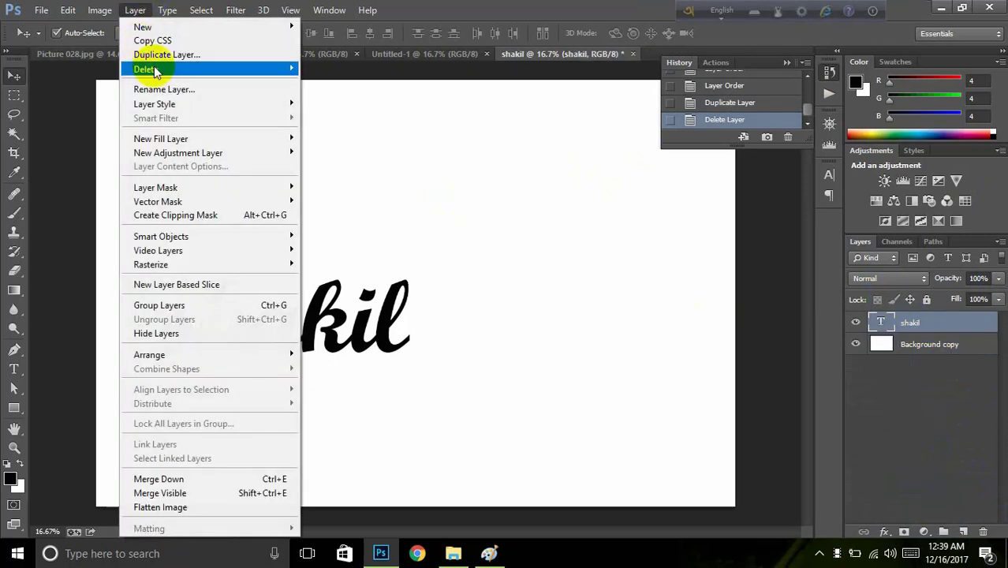
pyautogui.click(170, 89)
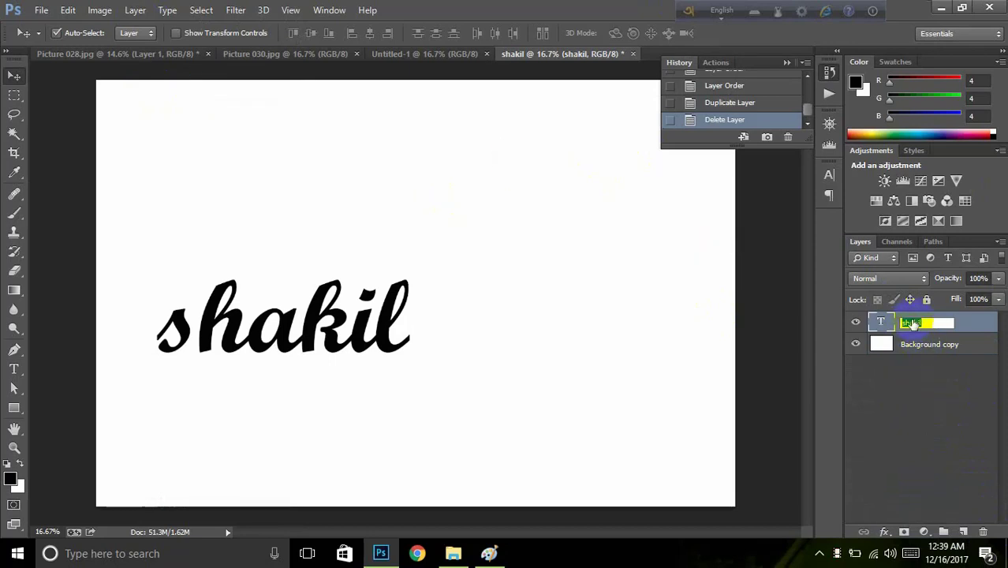
pyautogui.click(939, 393)
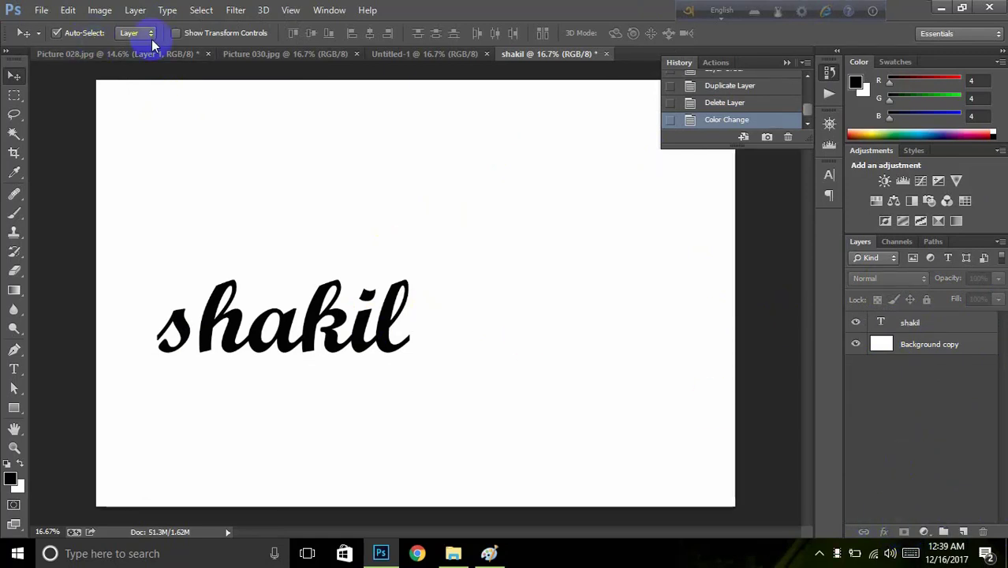
pyautogui.click(180, 56)
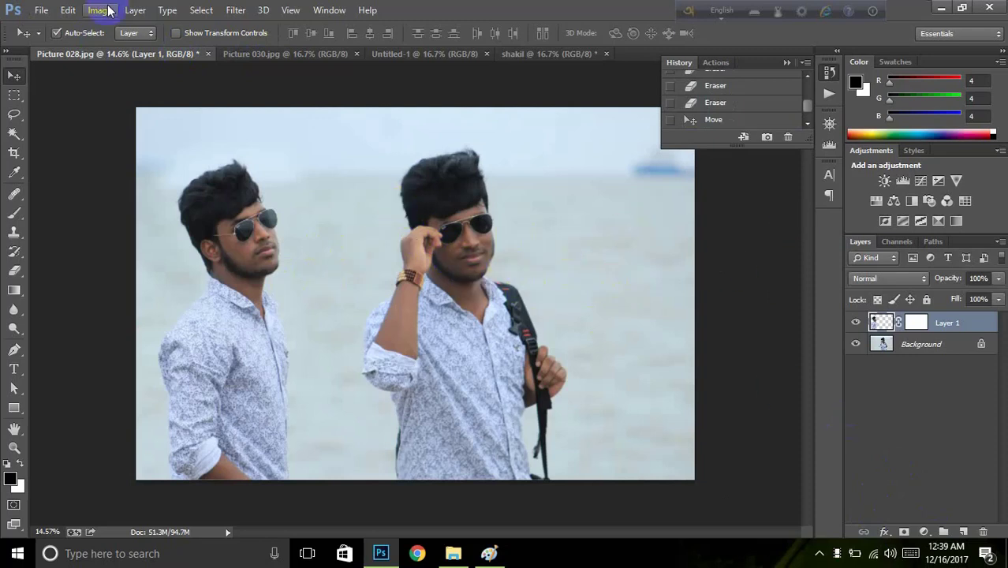
# Step: Bring the Picture 030.jpg single-man photo to the front with its canvas selected
pyautogui.click(223, 188)
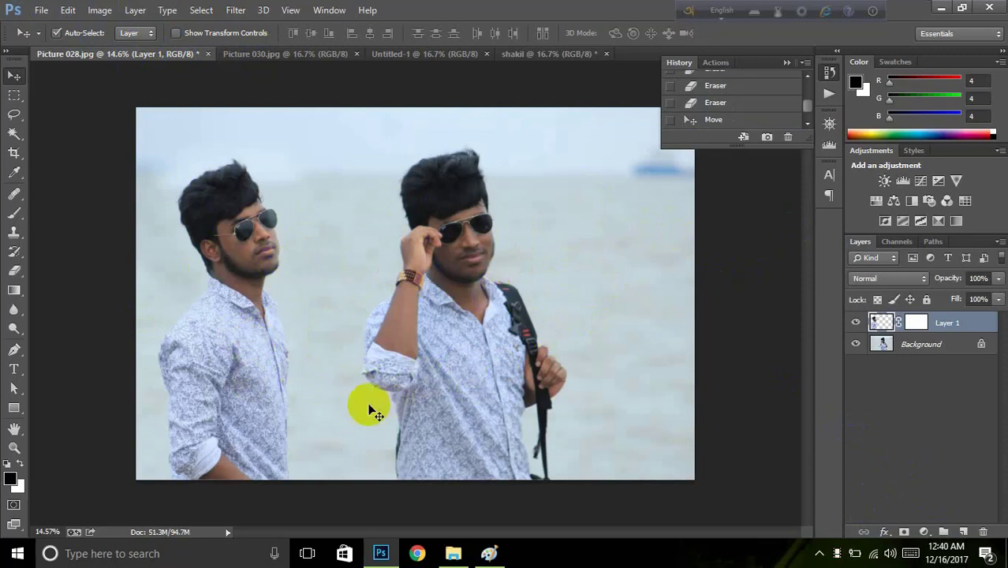
pyautogui.click(146, 310)
pyautogui.moveTo(207, 113); pyautogui.dragTo(411, 66)
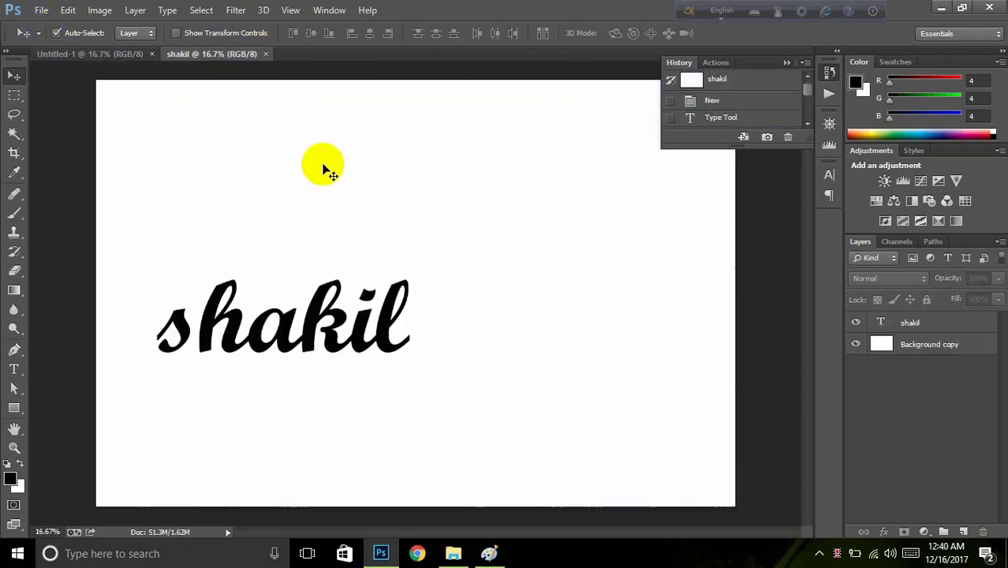
# Step: Open Picture 028.jpg from the Pictures folder
pyautogui.hotkey('ctrl', 'o')
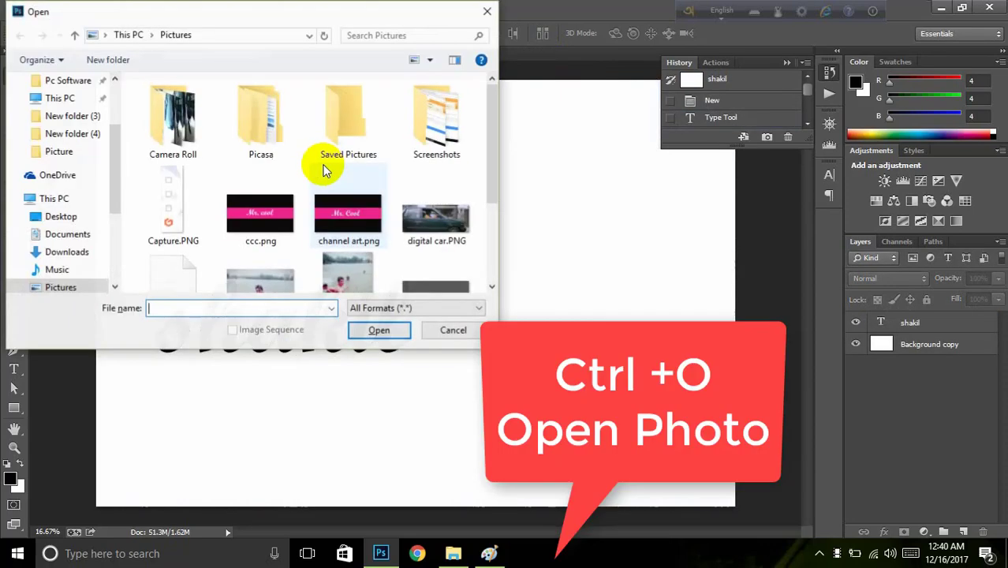
pyautogui.scroll(-4, 335, 181)
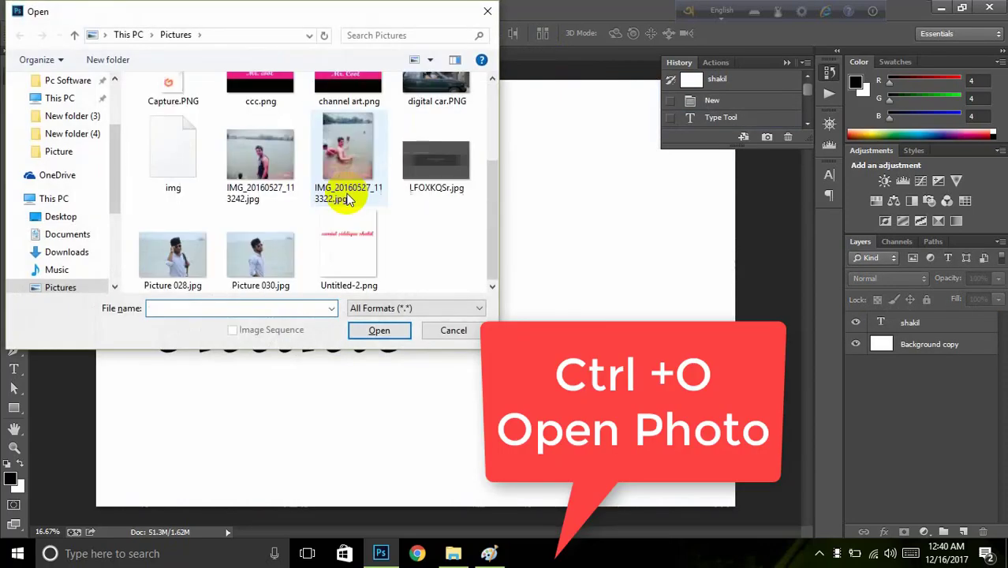
pyautogui.click(201, 268)
pyautogui.click(377, 331)
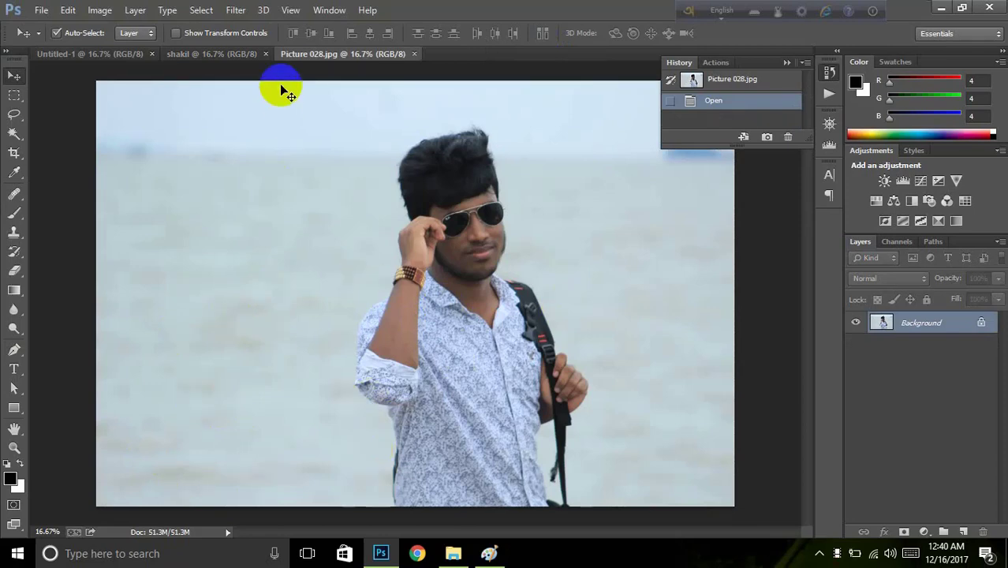
# Step: Open Picture 030.jpg from the Pictures folder
pyautogui.hotkey('ctrl', 'o')
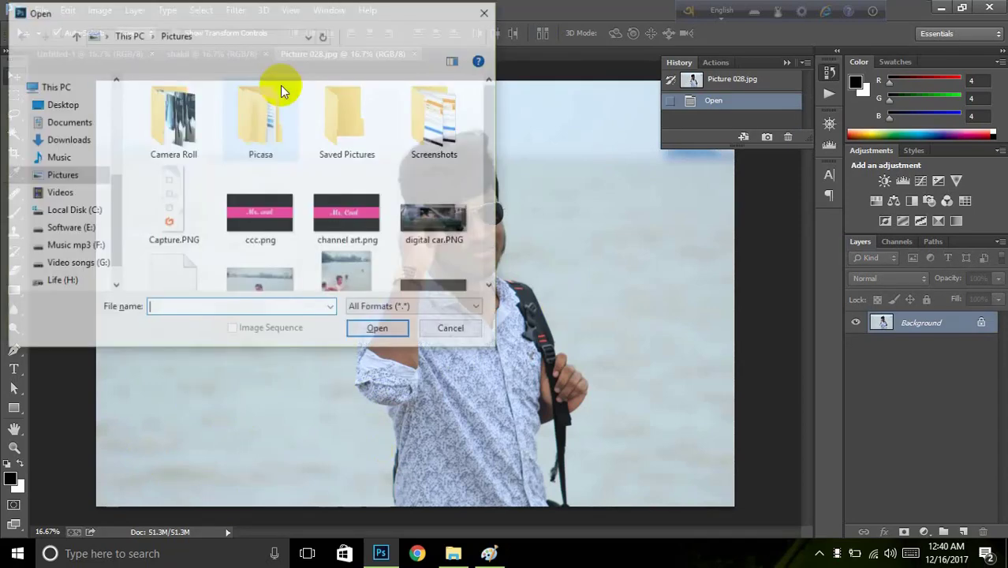
pyautogui.scroll(-2, 276, 237)
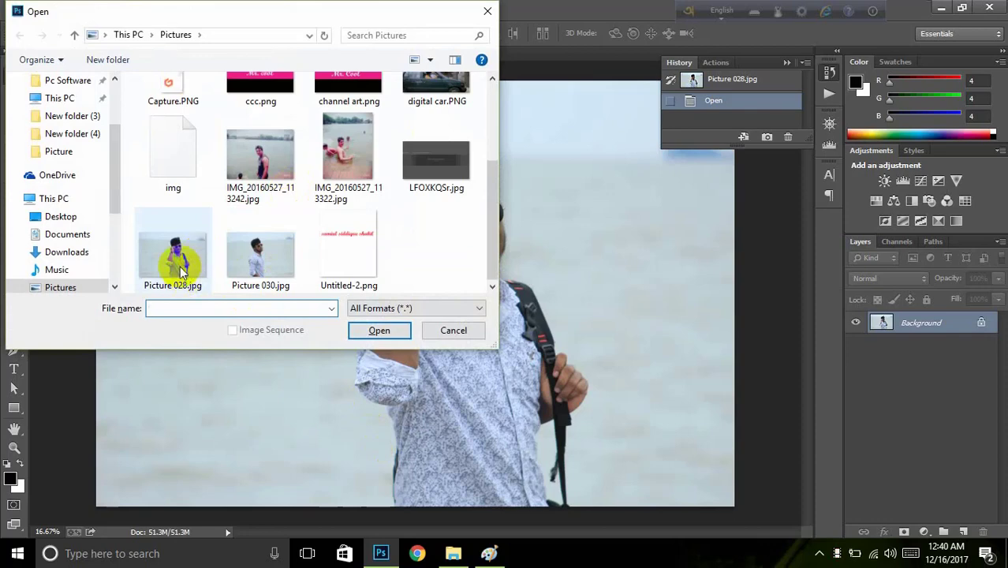
pyautogui.click(264, 270)
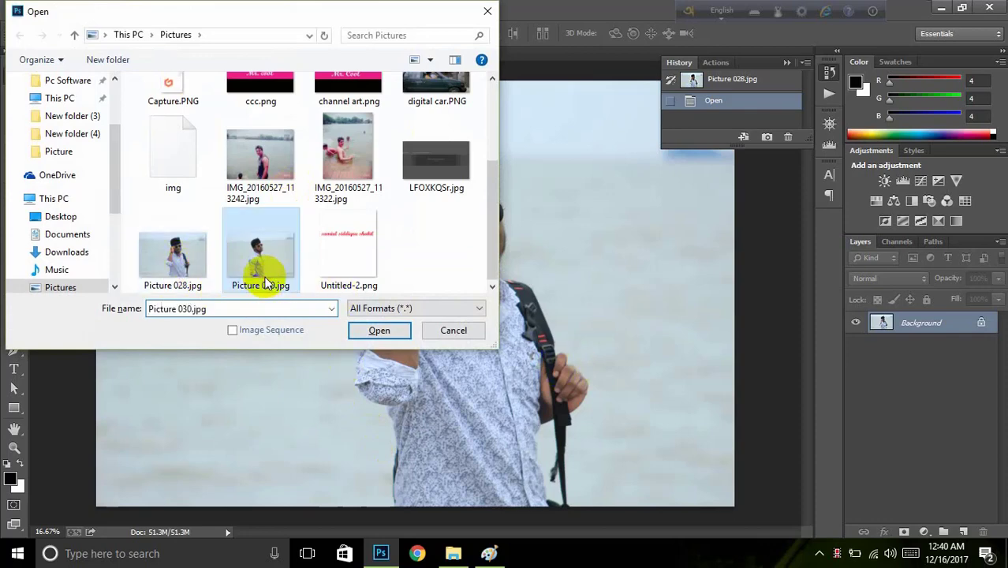
pyautogui.click(389, 335)
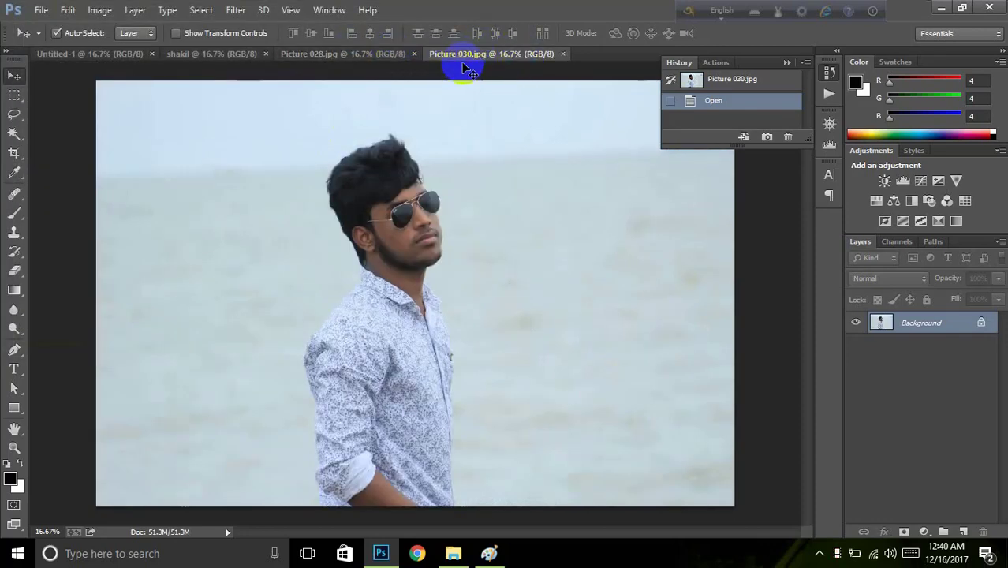
pyautogui.click(311, 59)
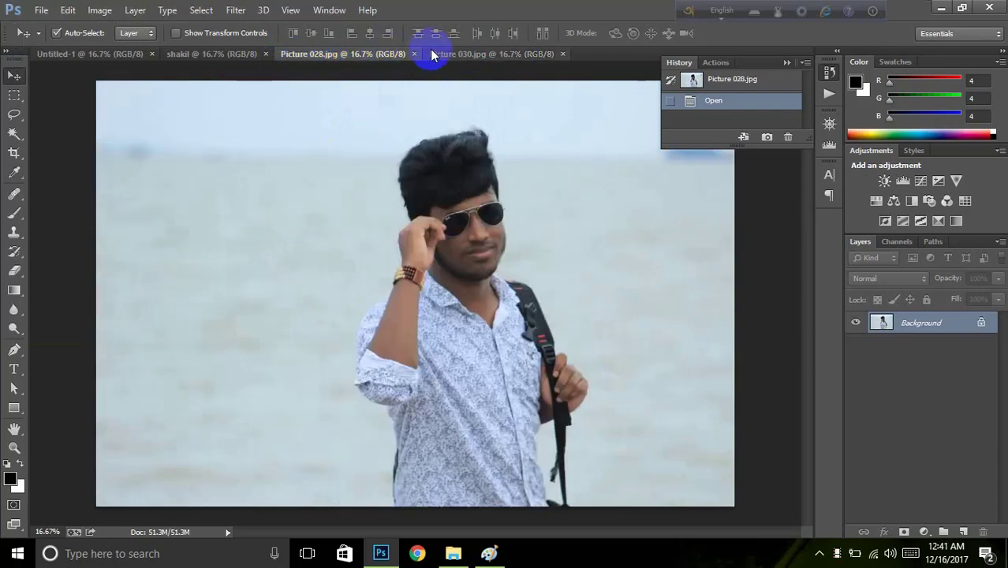
pyautogui.click(430, 51)
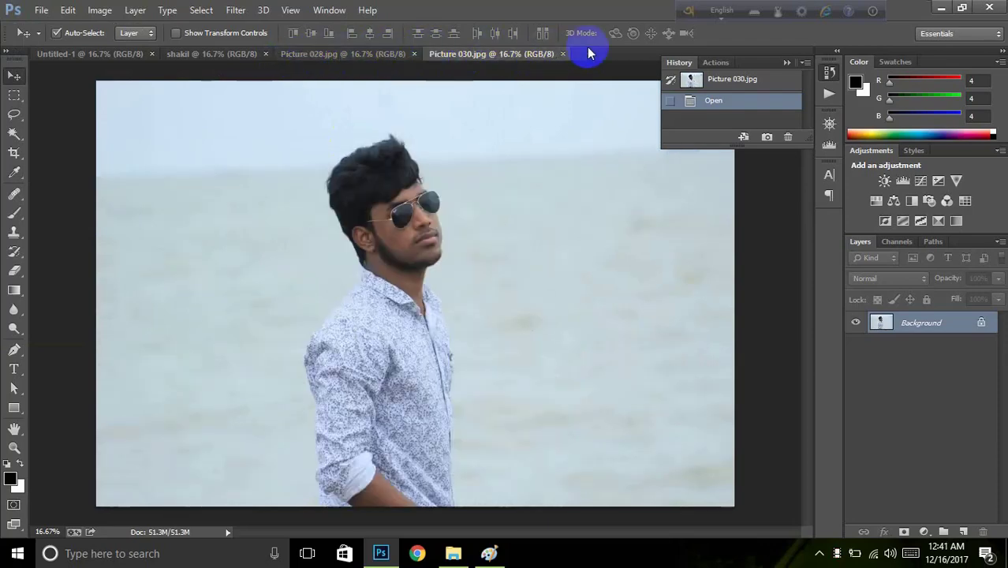
pyautogui.click(375, 52)
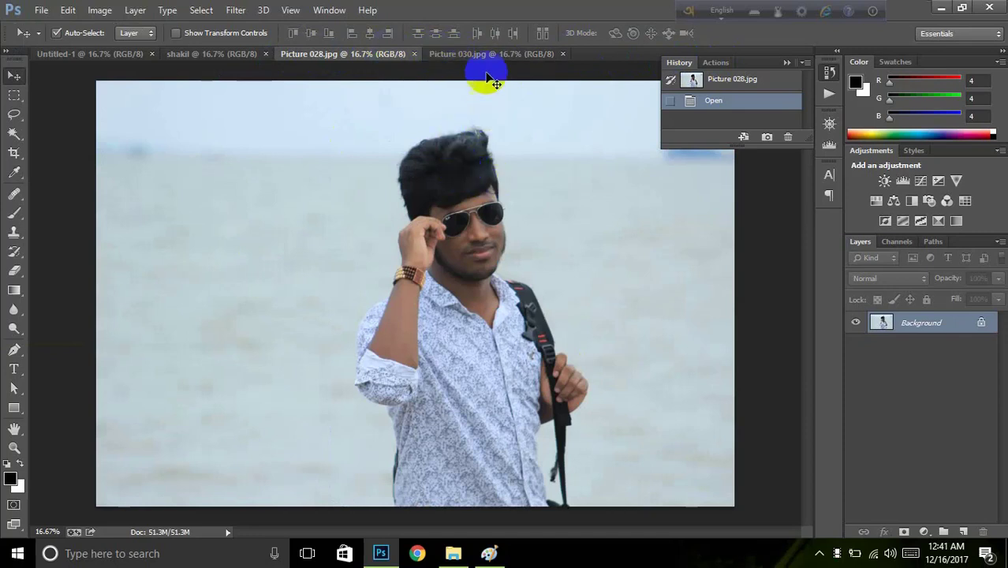
pyautogui.click(475, 53)
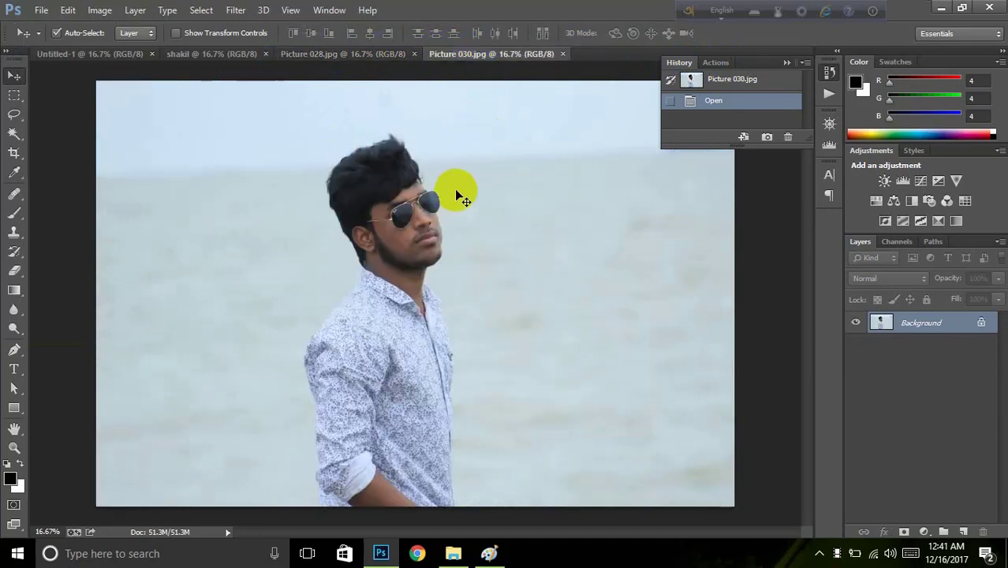
pyautogui.moveTo(408, 258); pyautogui.dragTo(382, 49)
# Step: Select all of Picture 030 and paste it into Picture 028.jpg as Layer 1
pyautogui.hotkey('ctrl', 'a')
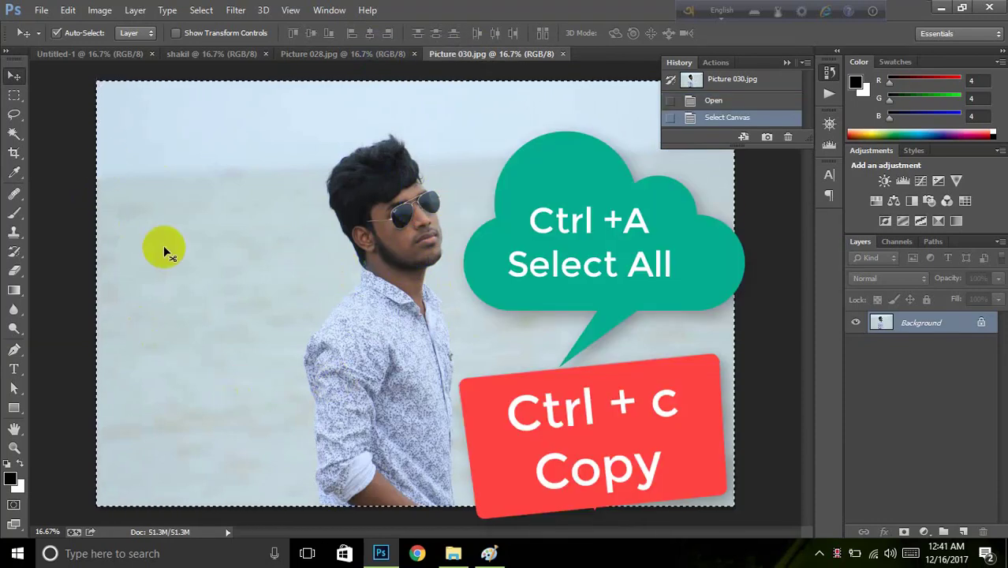
pyautogui.moveTo(180, 248); pyautogui.dragTo(455, 258)
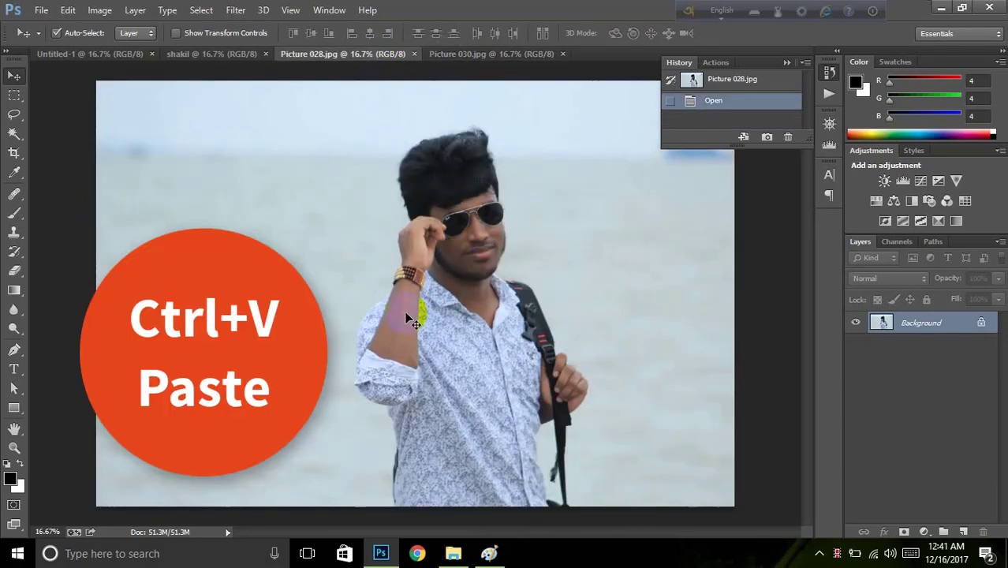
pyautogui.hotkey('ctrl', 'v')
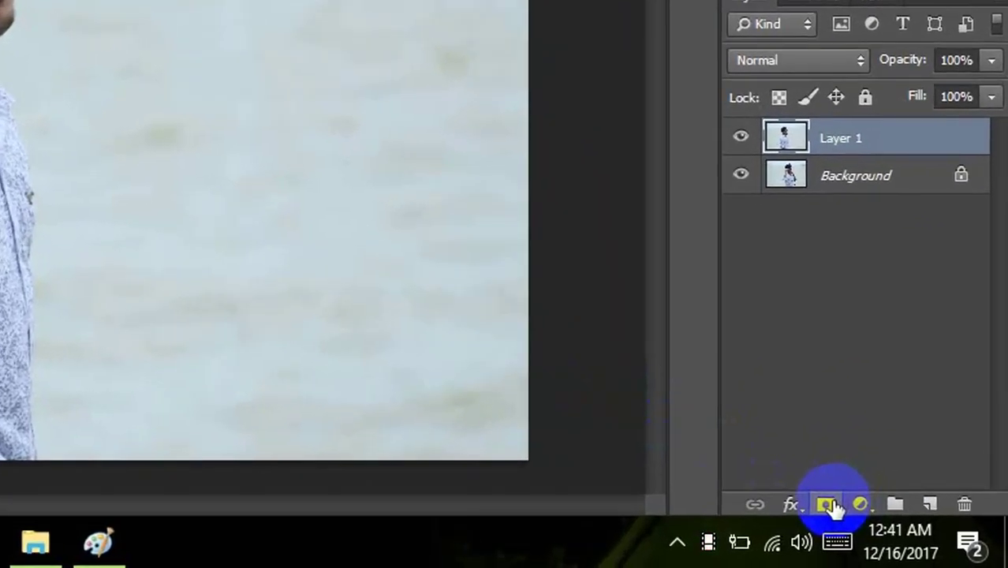
# Step: Add a white layer mask to Layer 1, reset colours to black and white, and shift it left
pyautogui.click(906, 532)
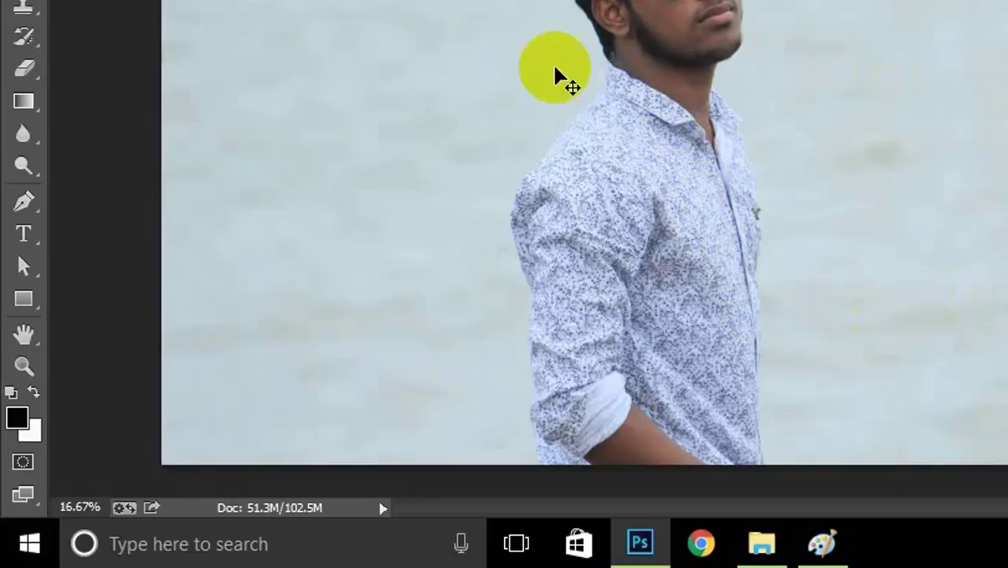
pyautogui.click(660, 99)
pyautogui.click(36, 467)
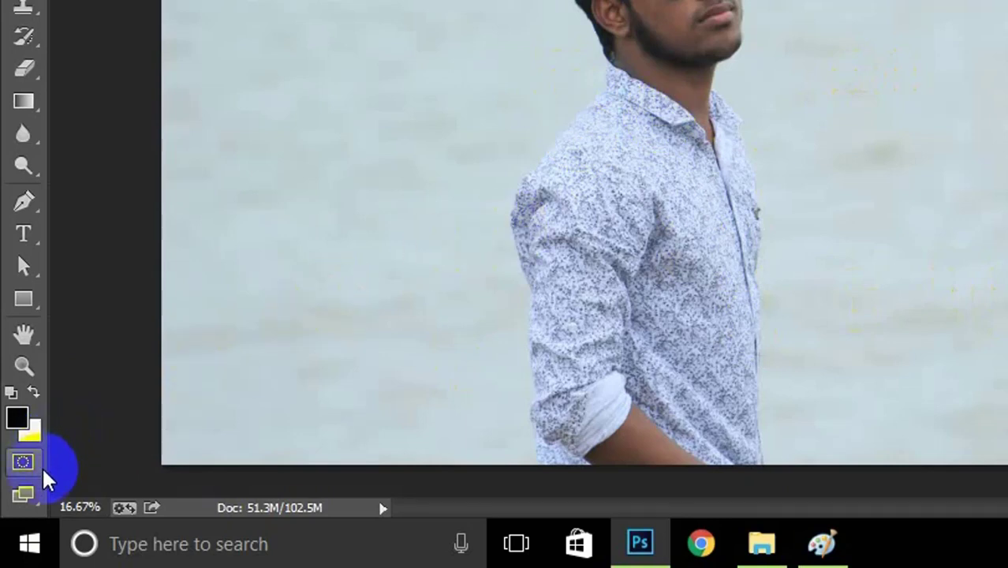
pyautogui.click(17, 418)
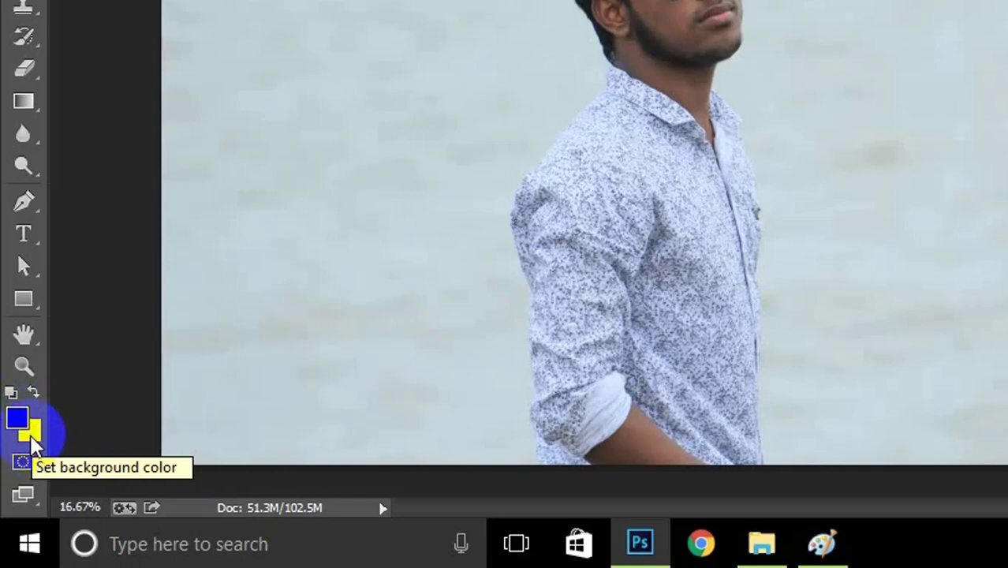
pyautogui.press('d')
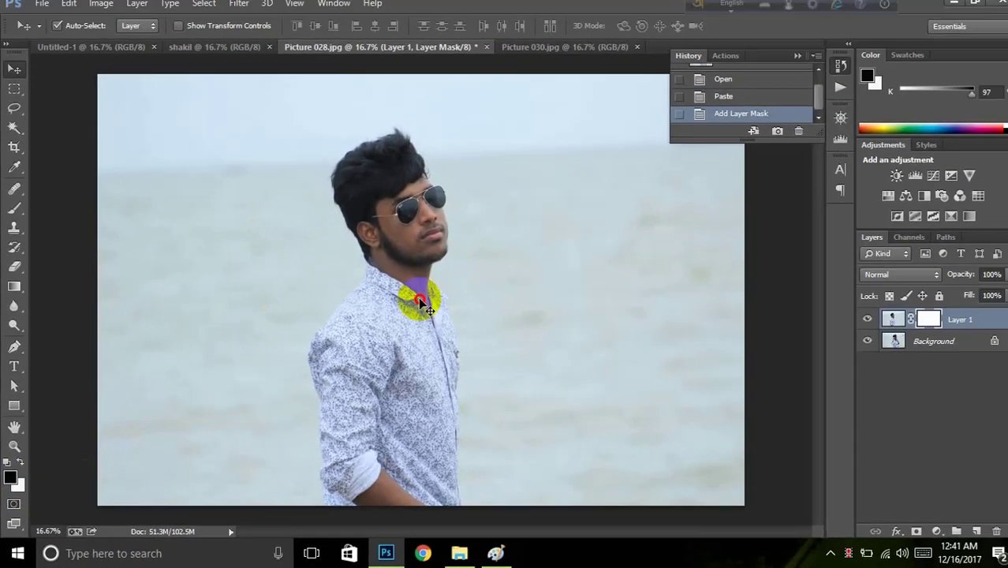
pyautogui.moveTo(419, 298); pyautogui.dragTo(214, 322)
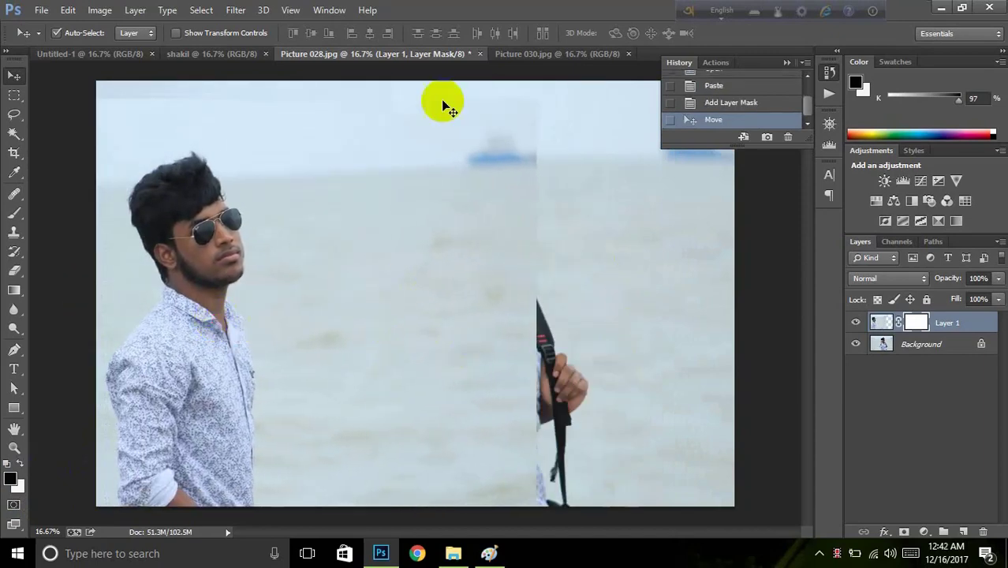
# Step: Nudge Layer 1 up and then down to fine-tune its position beside the other man
pyautogui.moveTo(472, 223); pyautogui.dragTo(465, 196)
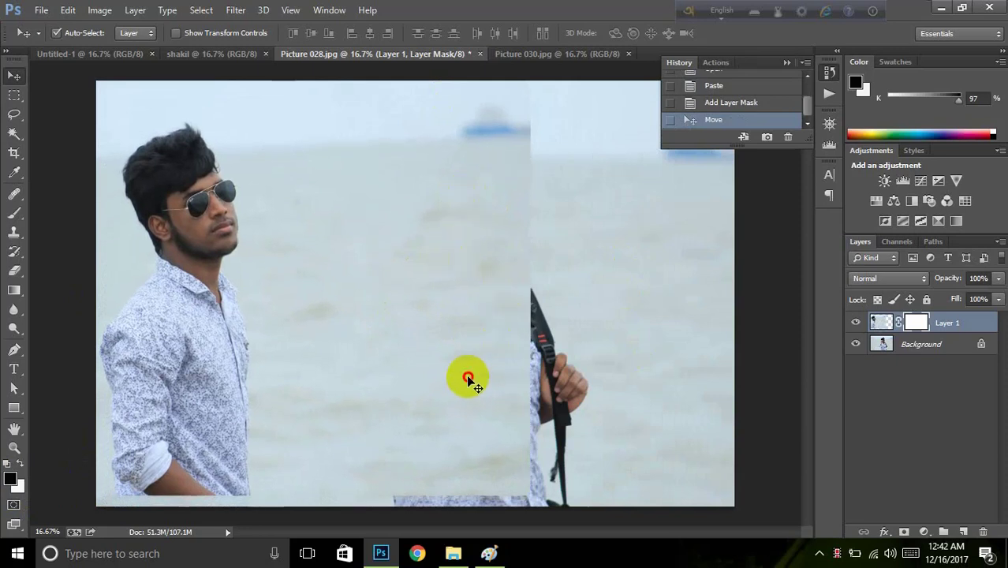
pyautogui.moveTo(467, 380); pyautogui.dragTo(470, 388)
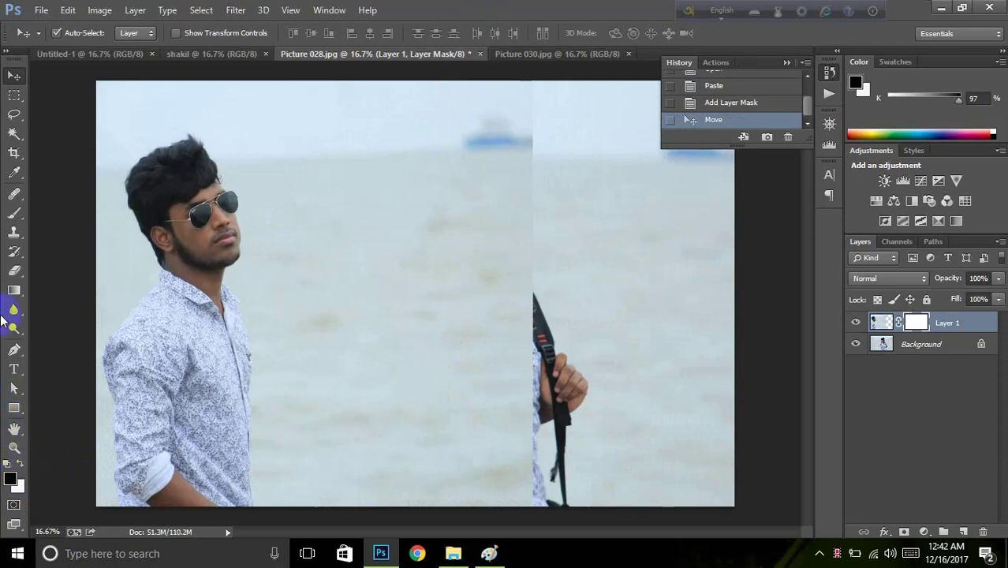
# Step: Set the Eraser to a 100% hardness round tip and erase part of Layer 1 near the centre
pyautogui.click(16, 271)
pyautogui.click(67, 271)
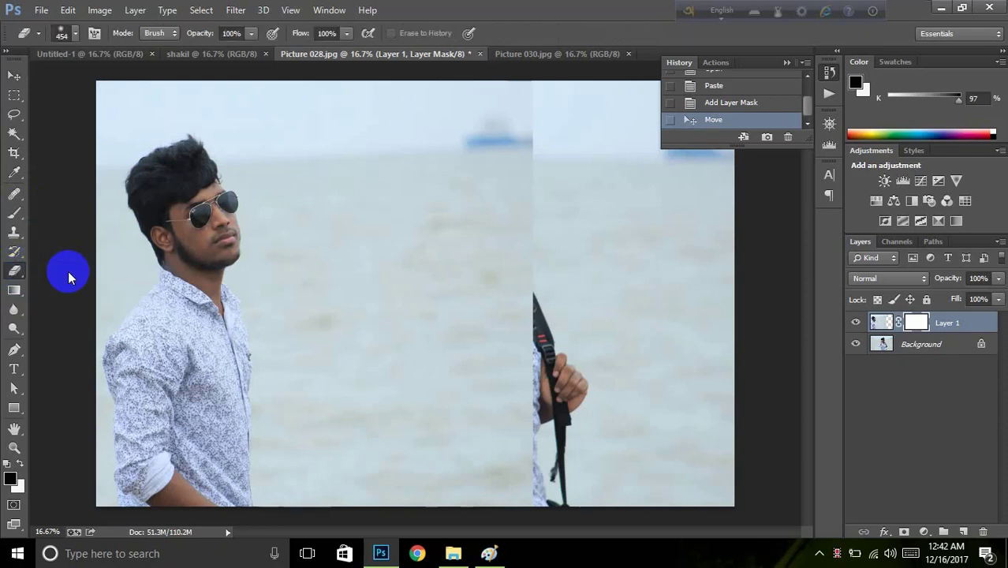
pyautogui.click(76, 33)
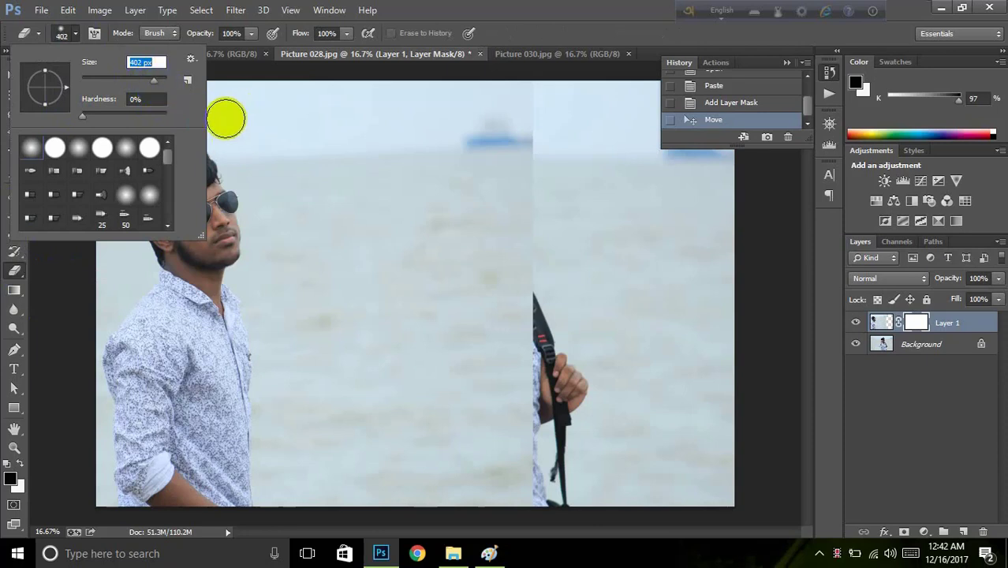
pyautogui.click(78, 147)
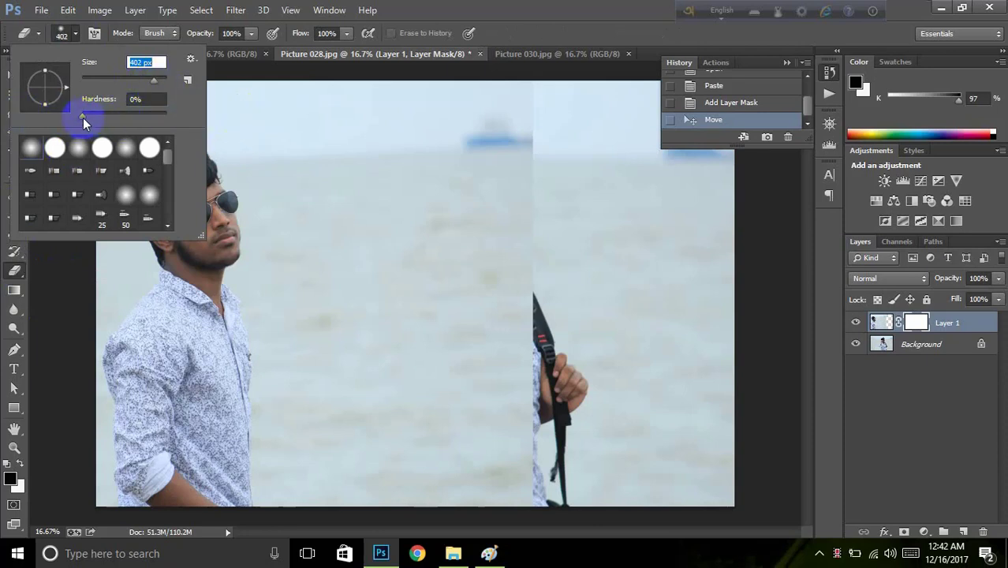
pyautogui.click(30, 148)
pyautogui.click(52, 149)
pyautogui.click(299, 143)
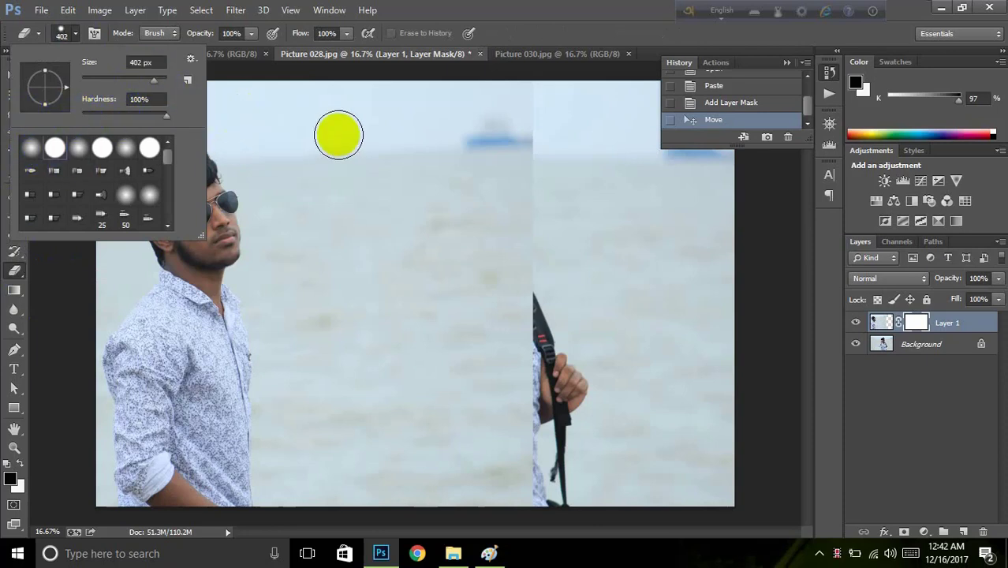
pyautogui.moveTo(347, 166)
pyautogui.mouseDown()
pyautogui.moveTo(355, 196)
pyautogui.moveTo(355, 168)
pyautogui.moveTo(363, 251)
pyautogui.mouseUp()
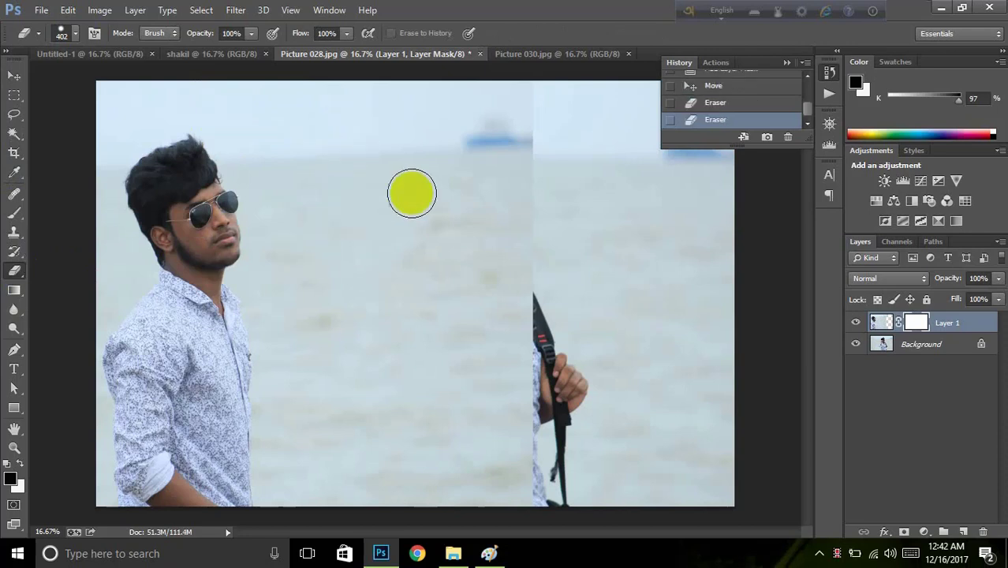
pyautogui.click(942, 326)
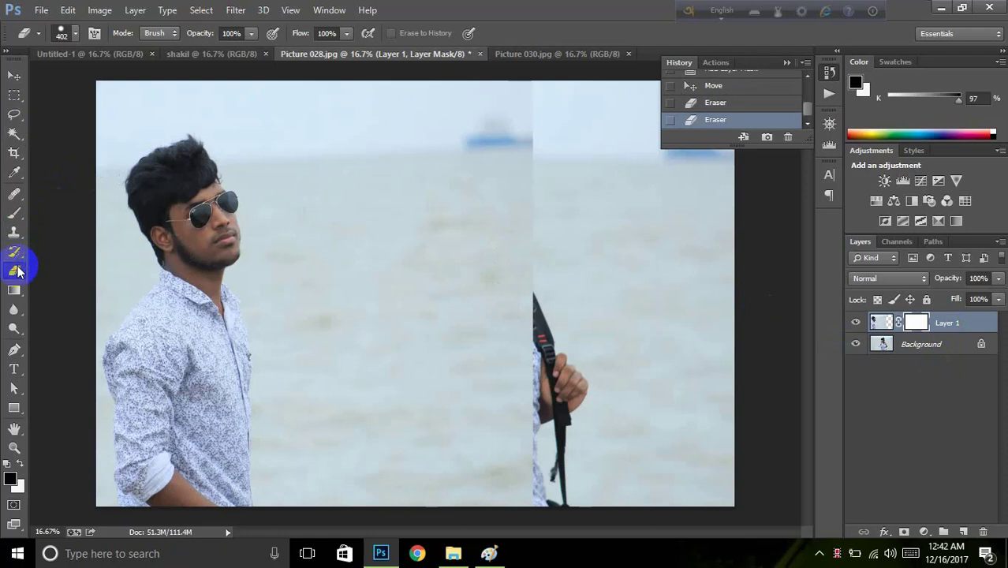
# Step: Switch the eraser to a soft round tip and erase down the seam to reveal the second man
pyautogui.moveTo(17, 272); pyautogui.dragTo(94, 268)
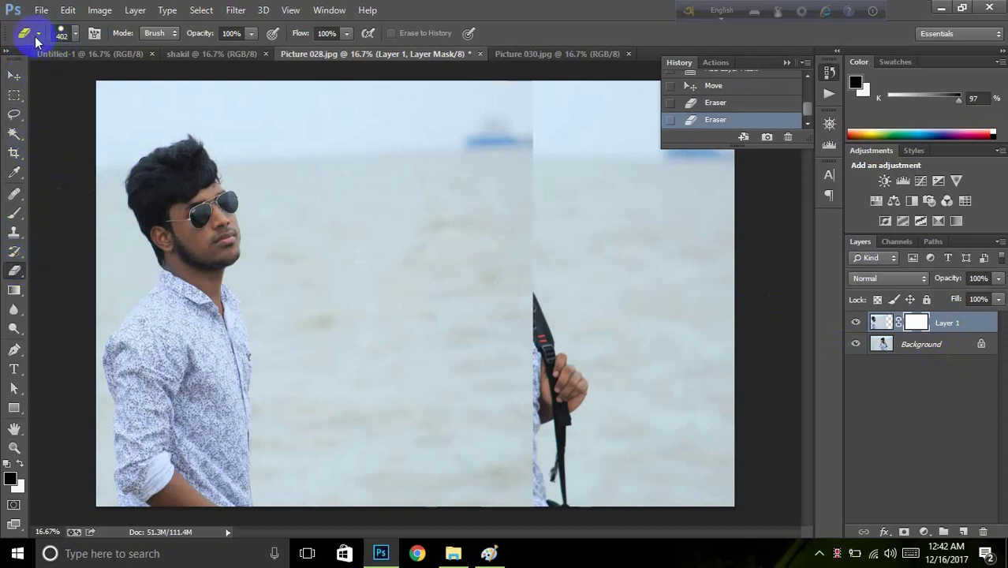
pyautogui.click(75, 34)
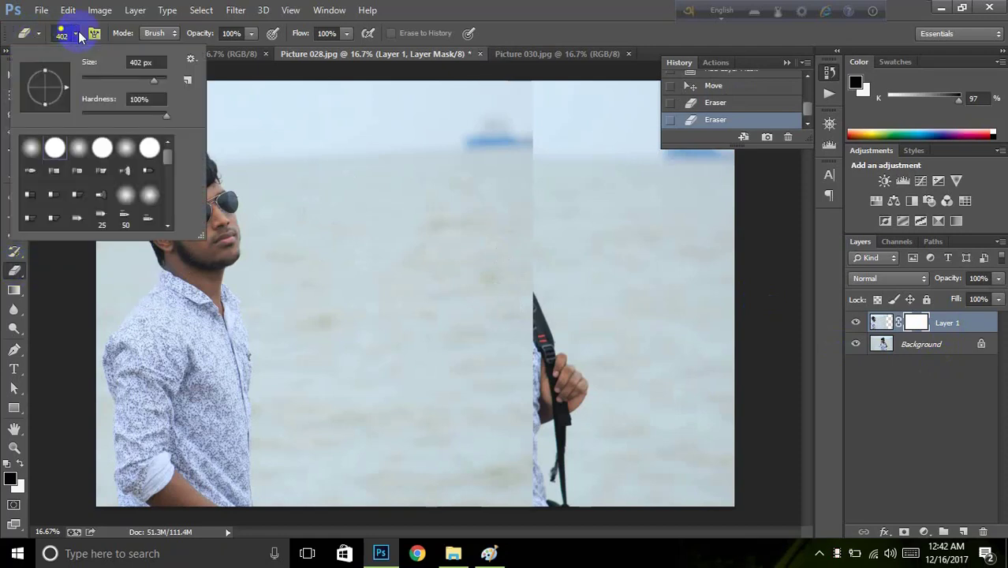
pyautogui.doubleClick(38, 153)
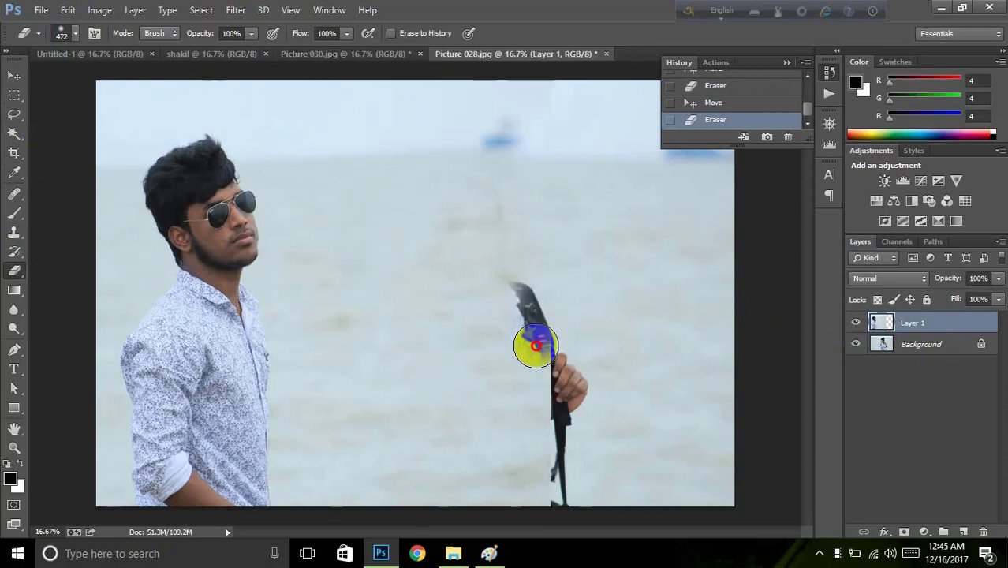
pyautogui.moveTo(523, 219)
pyautogui.mouseDown()
pyautogui.moveTo(531, 434)
pyautogui.moveTo(470, 345)
pyautogui.moveTo(475, 68)
pyautogui.moveTo(528, 121)
pyautogui.mouseUp()
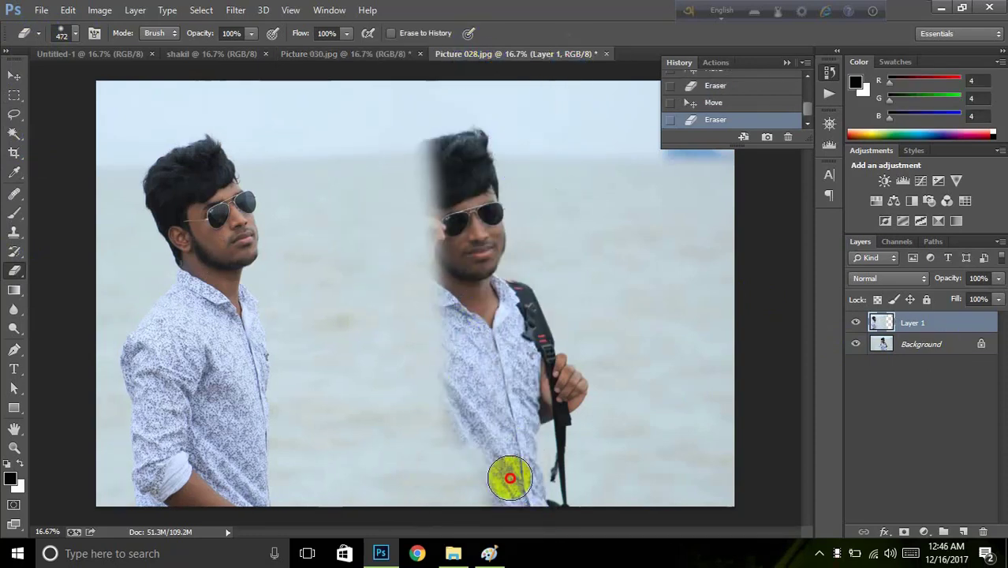
# Step: Erase Layer 1 with the soft Eraser to reveal the right-hand man, undoing a stray edge erase
pyautogui.moveTo(510, 478)
pyautogui.mouseDown()
pyautogui.moveTo(443, 377)
pyautogui.moveTo(452, 335)
pyautogui.moveTo(393, 318)
pyautogui.moveTo(381, 299)
pyautogui.moveTo(418, 518)
pyautogui.moveTo(467, 466)
pyautogui.mouseUp()
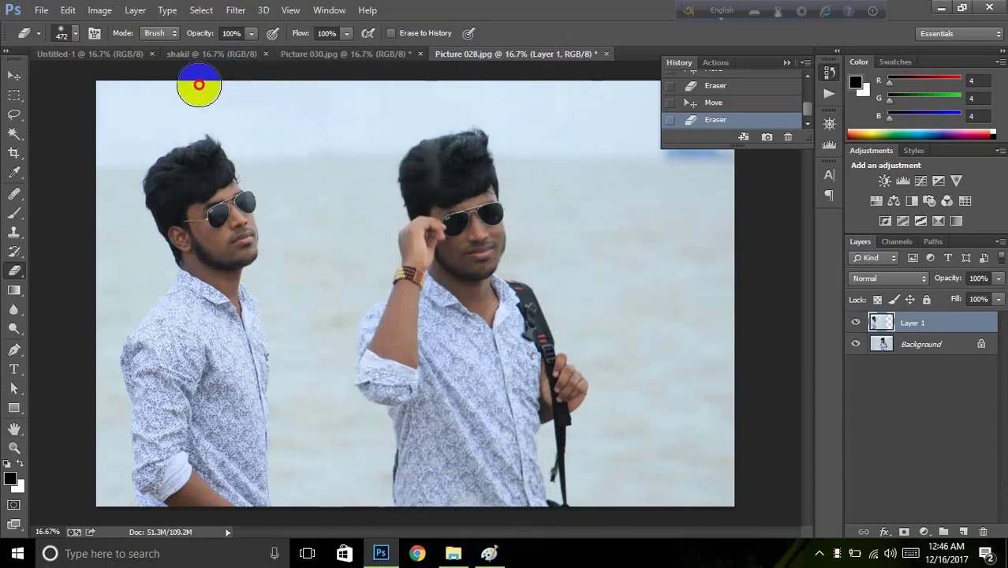
pyautogui.moveTo(199, 84)
pyautogui.mouseDown()
pyautogui.moveTo(121, 102)
pyautogui.moveTo(110, 163)
pyautogui.moveTo(108, 448)
pyautogui.moveTo(116, 482)
pyautogui.mouseUp()
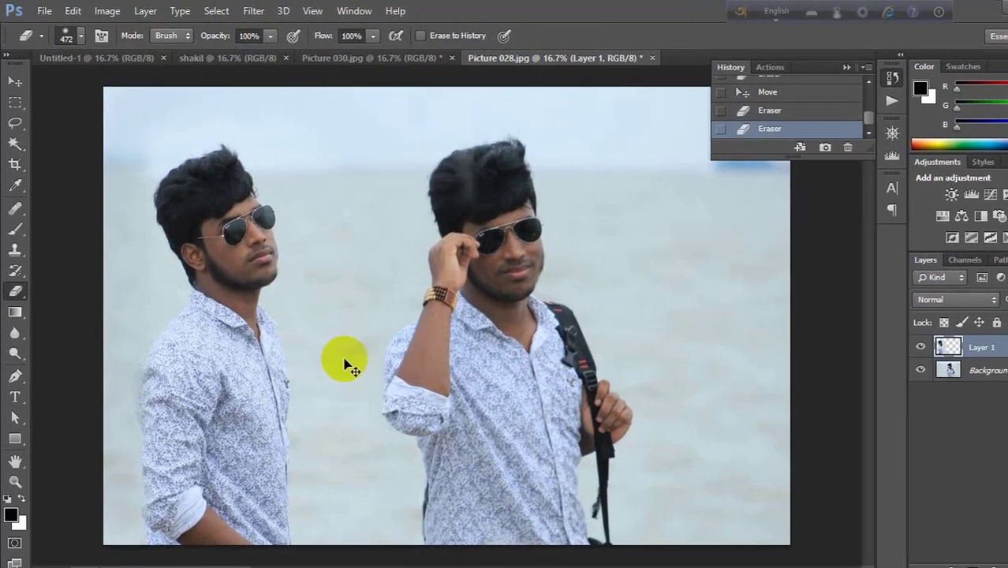
pyautogui.hotkey('ctrl', 'alt', 'z')
pyautogui.hotkey('ctrl', 'alt', 'z')
pyautogui.hotkey('ctrl', 'alt', 'z')
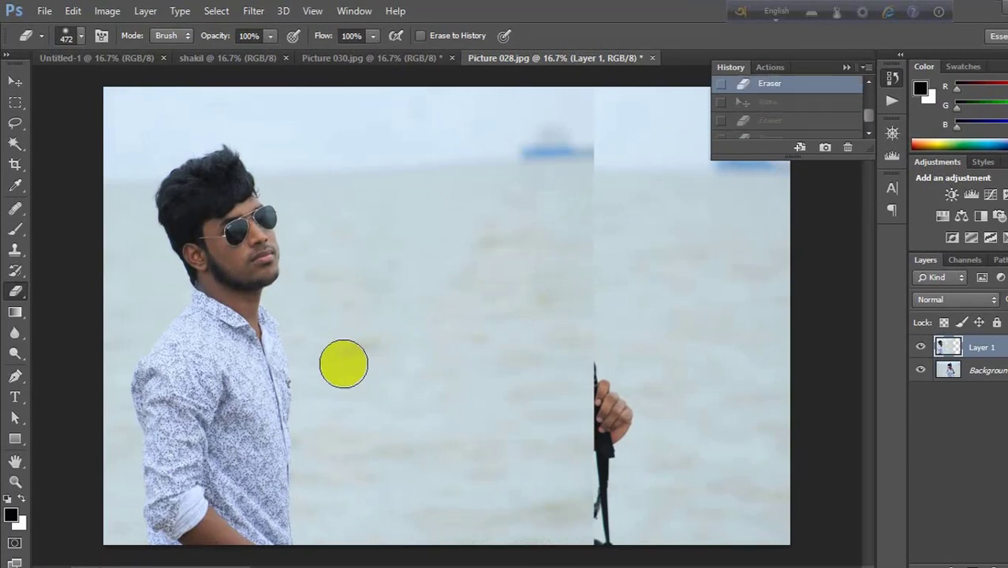
pyautogui.moveTo(394, 315)
pyautogui.mouseDown()
pyautogui.moveTo(490, 214)
pyautogui.moveTo(572, 468)
pyautogui.moveTo(516, 249)
pyautogui.moveTo(435, 32)
pyautogui.moveTo(441, 90)
pyautogui.moveTo(581, 368)
pyautogui.moveTo(519, 315)
pyautogui.moveTo(574, 541)
pyautogui.moveTo(401, 439)
pyautogui.moveTo(417, 552)
pyautogui.moveTo(357, 100)
pyautogui.moveTo(97, 92)
pyautogui.moveTo(552, 211)
pyautogui.mouseUp()
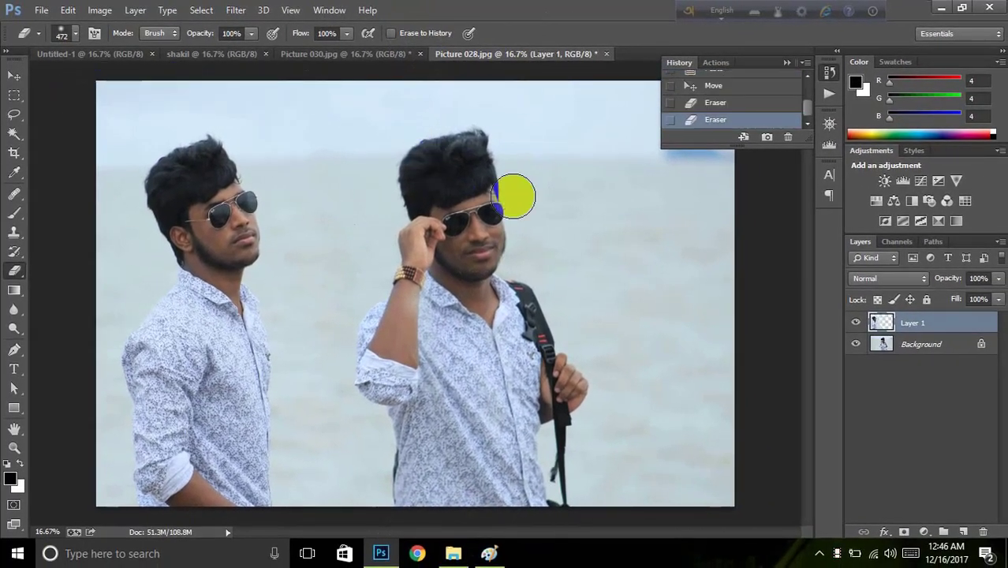
# Step: Clean up the leftover edge beside the right man's head, then check Picture 030.jpg and return to Picture 028.jpg
pyautogui.click(174, 557)
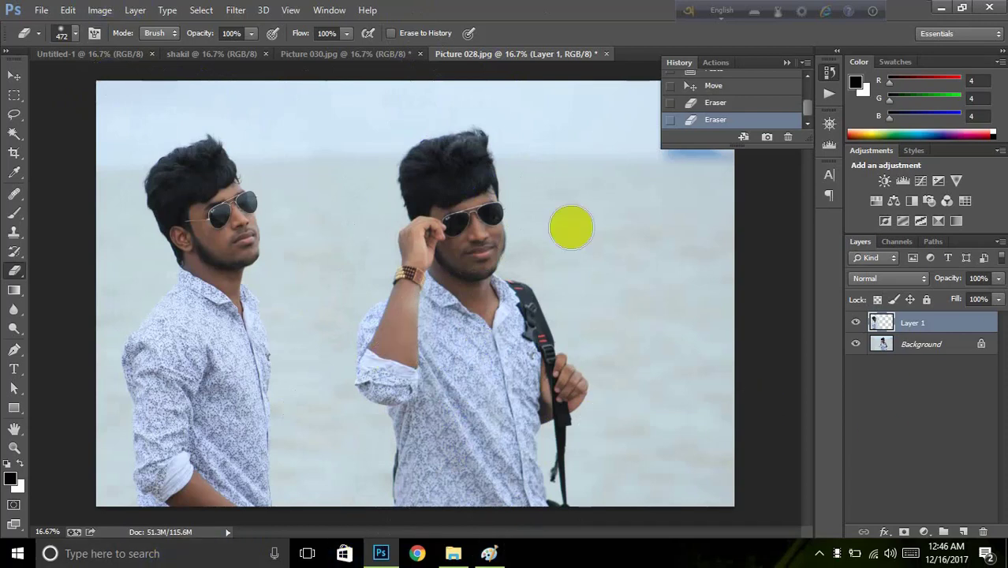
pyautogui.click(45, 450)
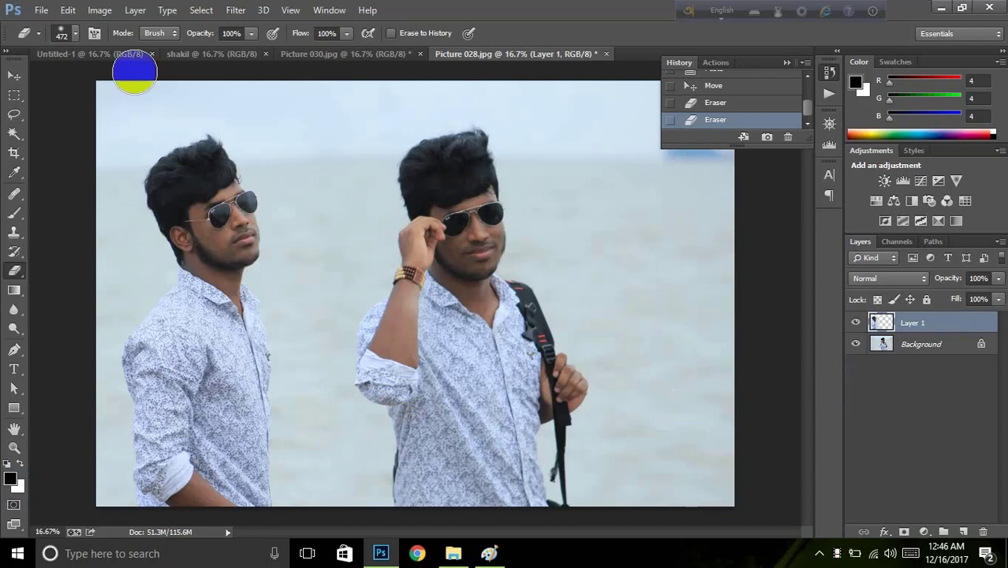
pyautogui.click(398, 60)
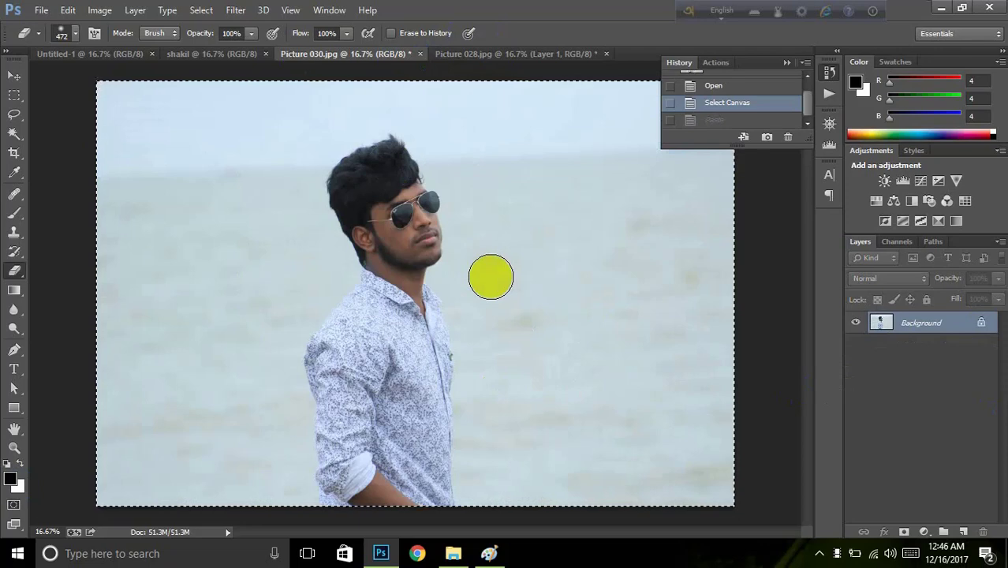
pyautogui.click(461, 69)
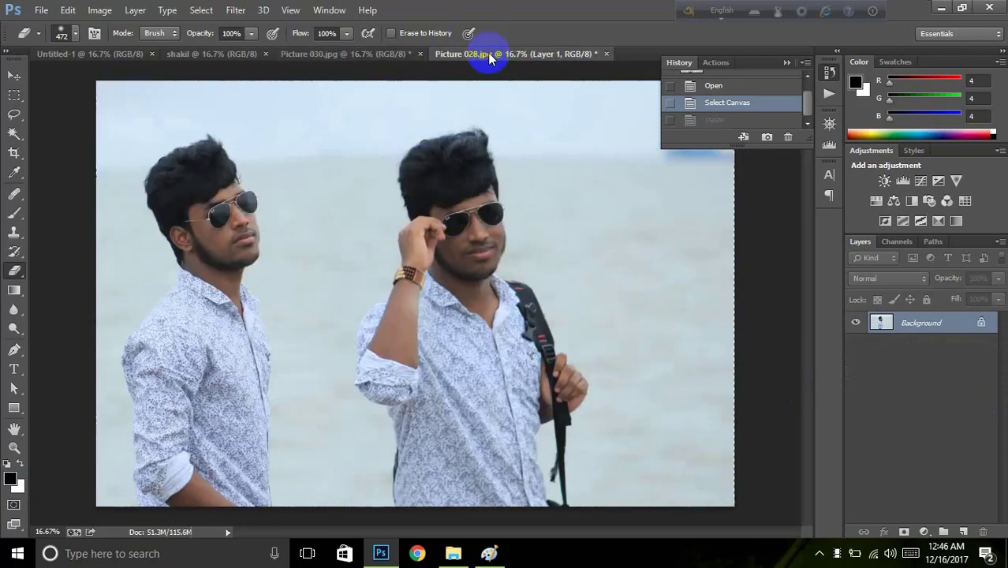
# Step: Bring the shakil text document into view
pyautogui.click(130, 70)
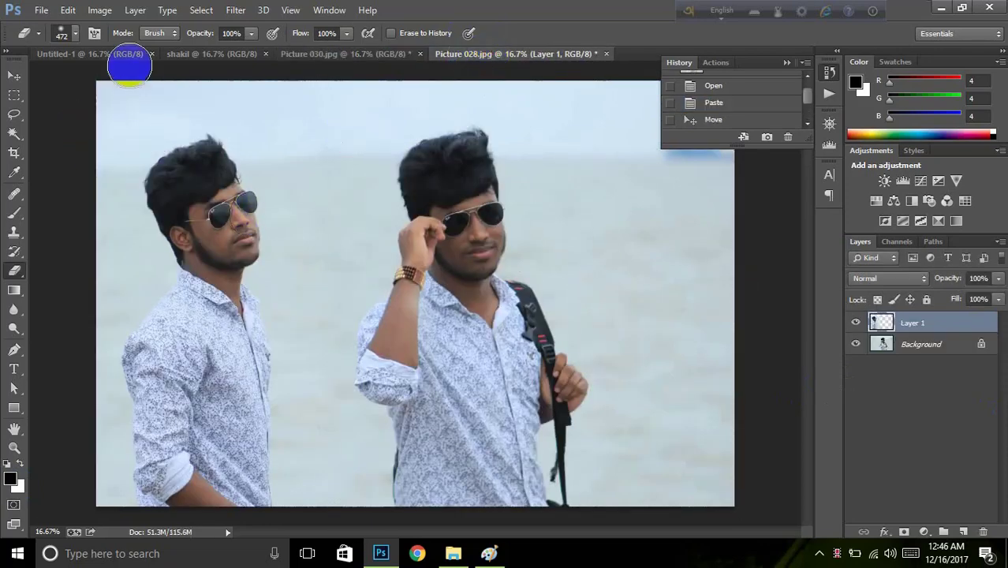
pyautogui.click(199, 56)
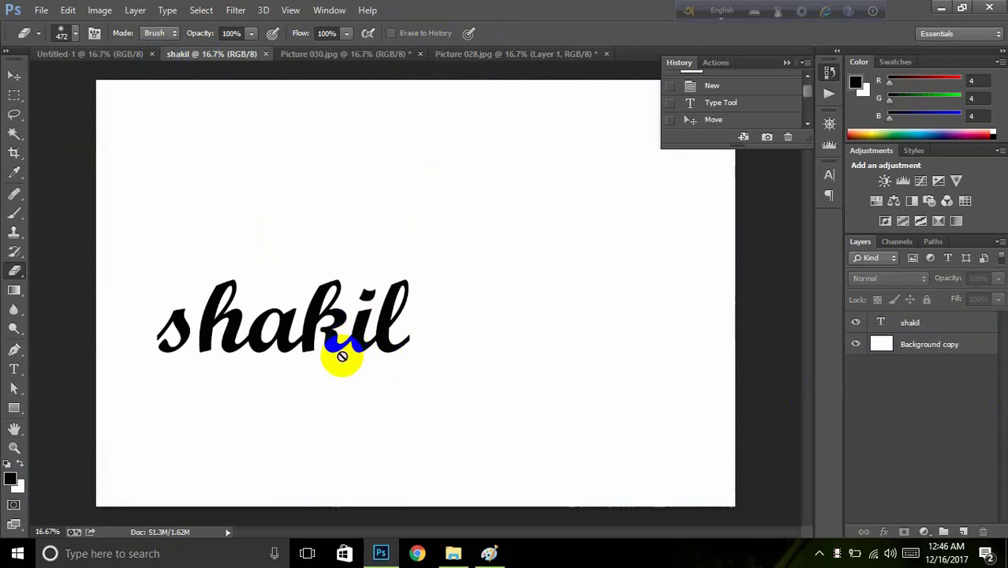
pyautogui.moveTo(342, 357)
pyautogui.mouseDown()
pyautogui.moveTo(349, 311)
pyautogui.moveTo(355, 355)
pyautogui.moveTo(408, 347)
pyautogui.moveTo(344, 350)
pyautogui.moveTo(323, 384)
pyautogui.mouseUp()
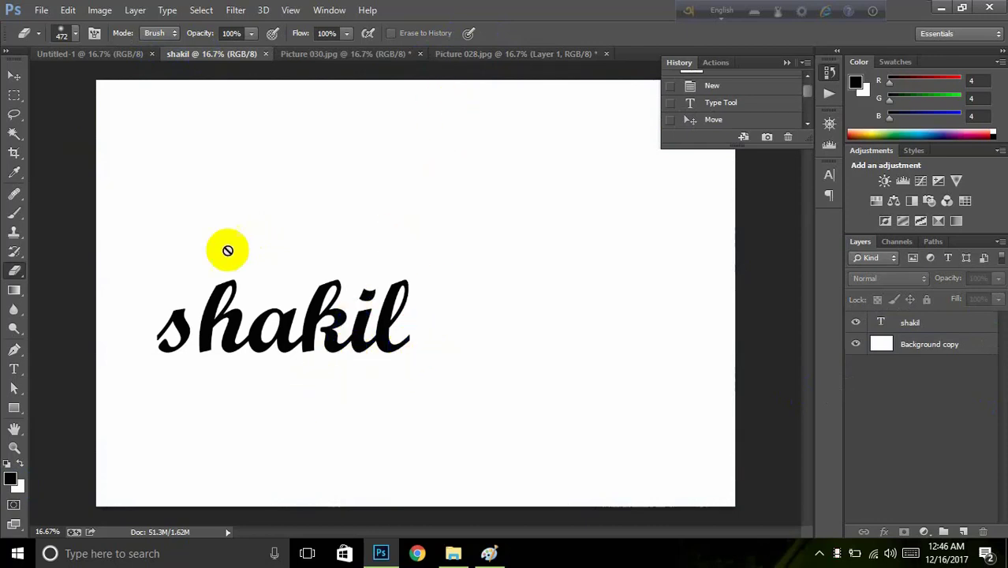
pyautogui.moveTo(238, 316)
pyautogui.mouseDown()
pyautogui.moveTo(225, 341)
pyautogui.moveTo(117, 340)
pyautogui.mouseUp()
pyautogui.click(79, 385)
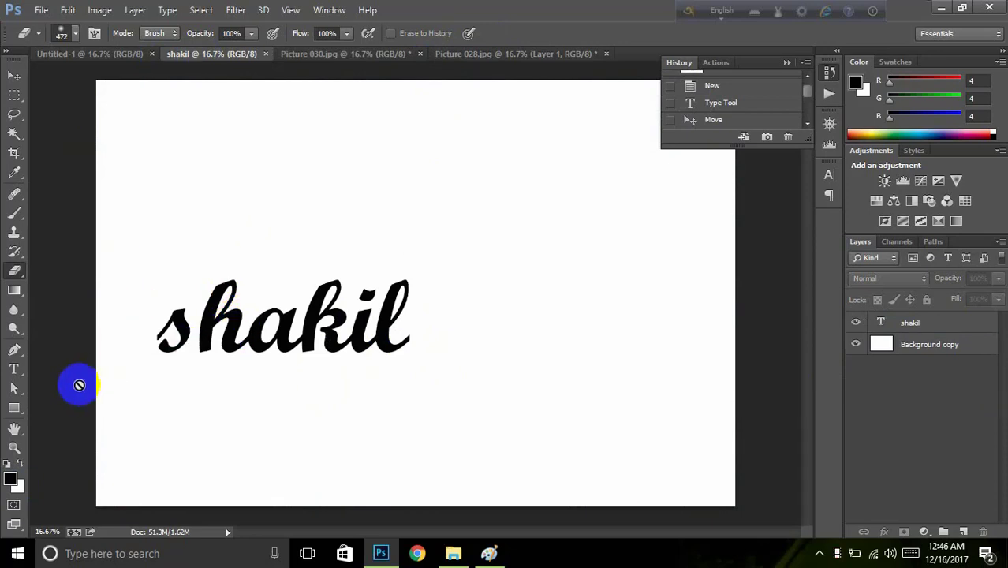
pyautogui.click(8, 432)
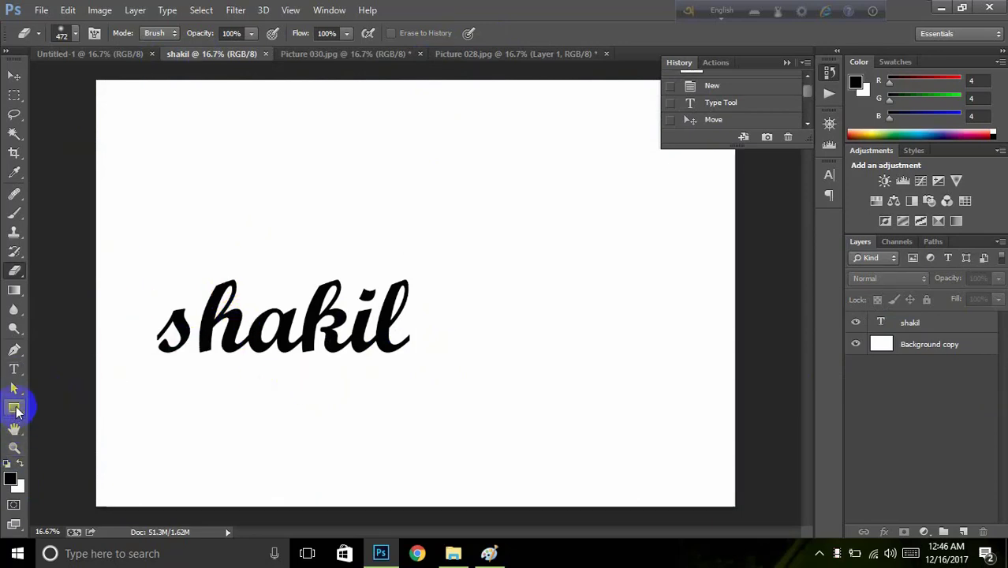
# Step: Select all the letters of shakil on the type layer and delete them
pyautogui.click(14, 372)
pyautogui.click(296, 316)
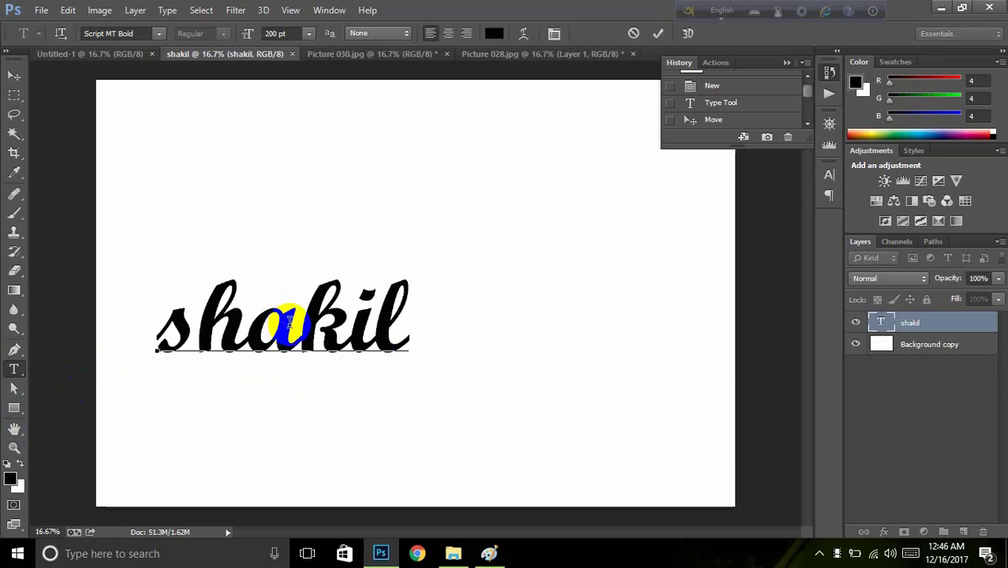
pyautogui.hotkey('ctrl', 'a')
pyautogui.press('BackSpace')
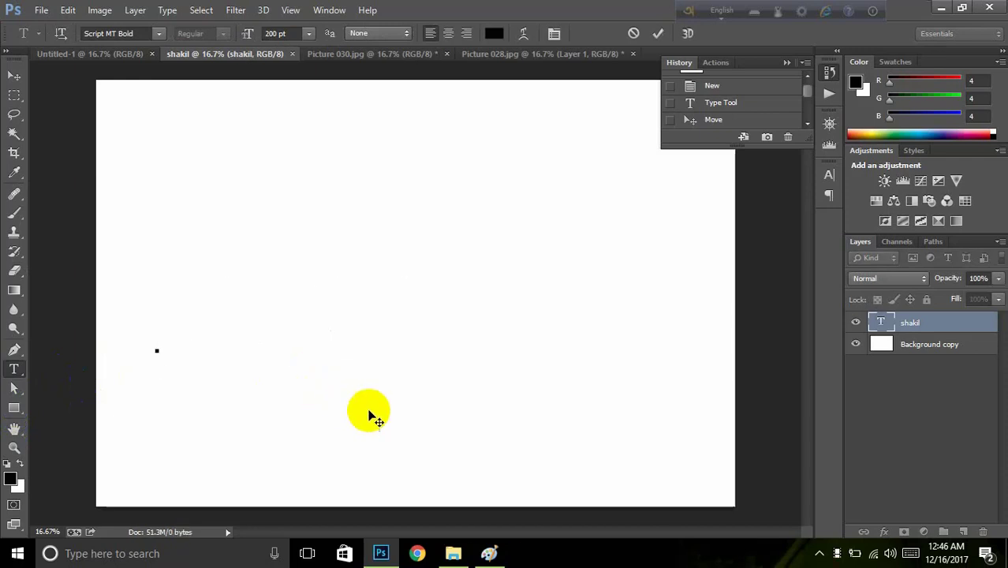
pyautogui.click(688, 63)
# Step: Commit the emptied text layer and start a new text layer on the canvas
pyautogui.click(660, 40)
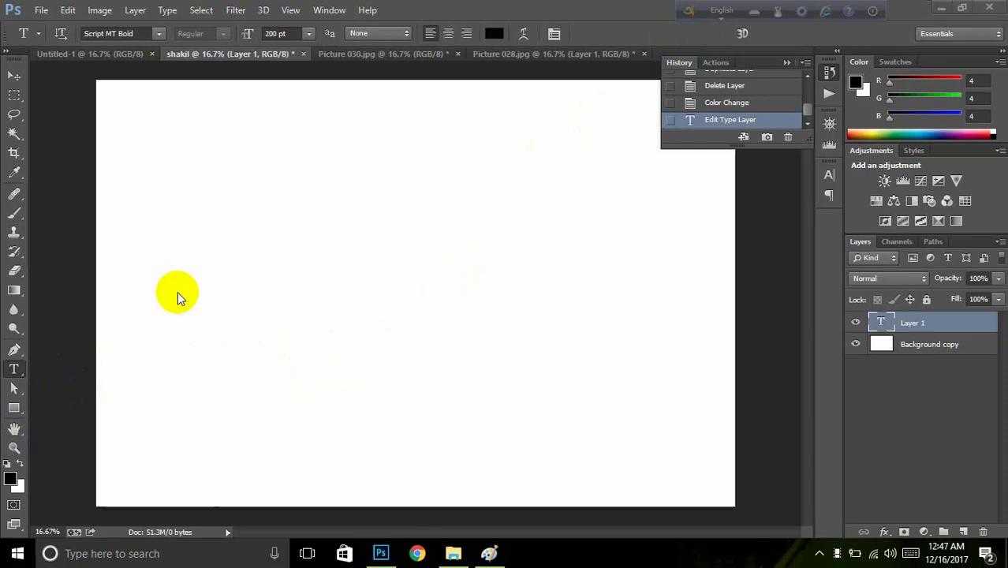
pyautogui.click(28, 385)
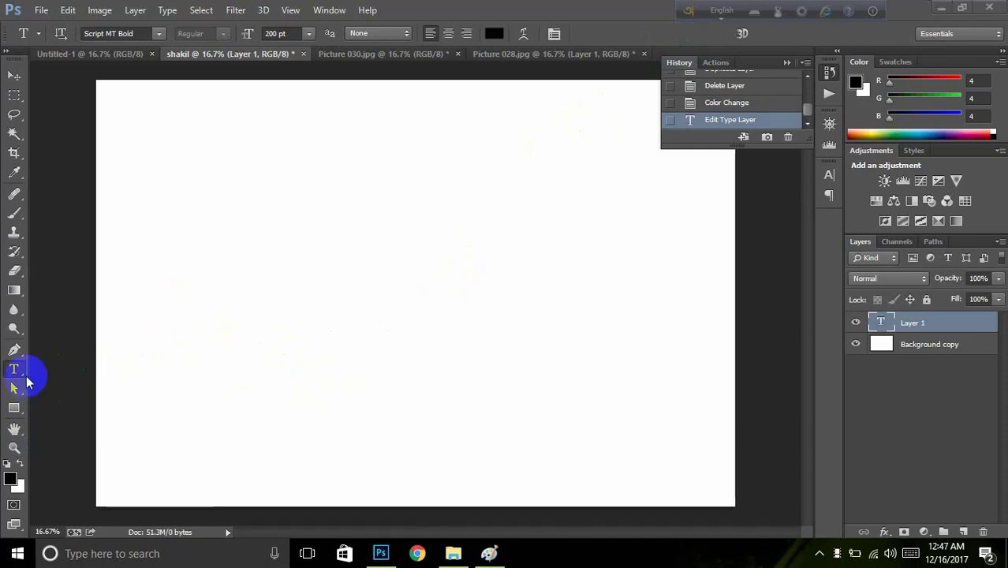
pyautogui.click(16, 369)
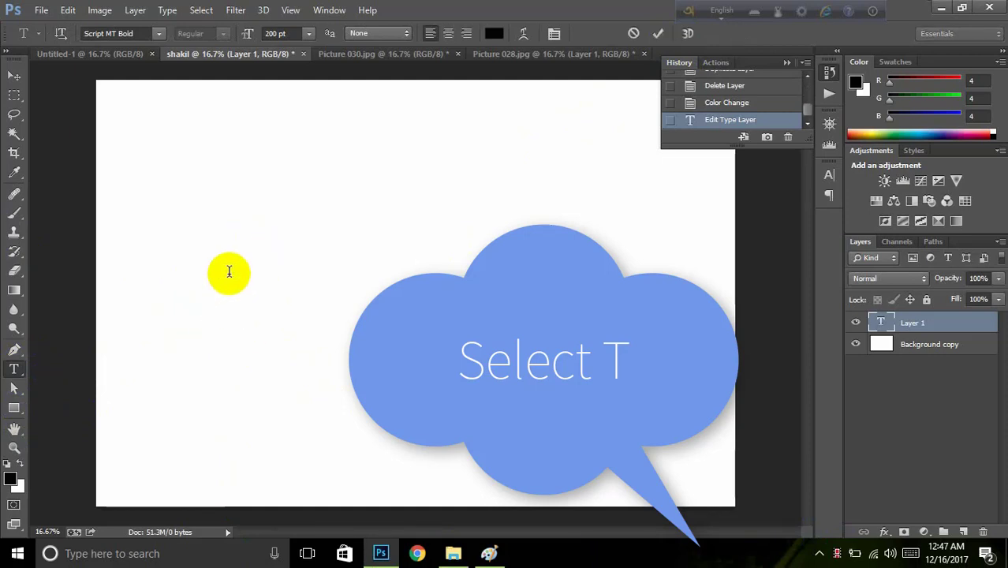
pyautogui.click(229, 273)
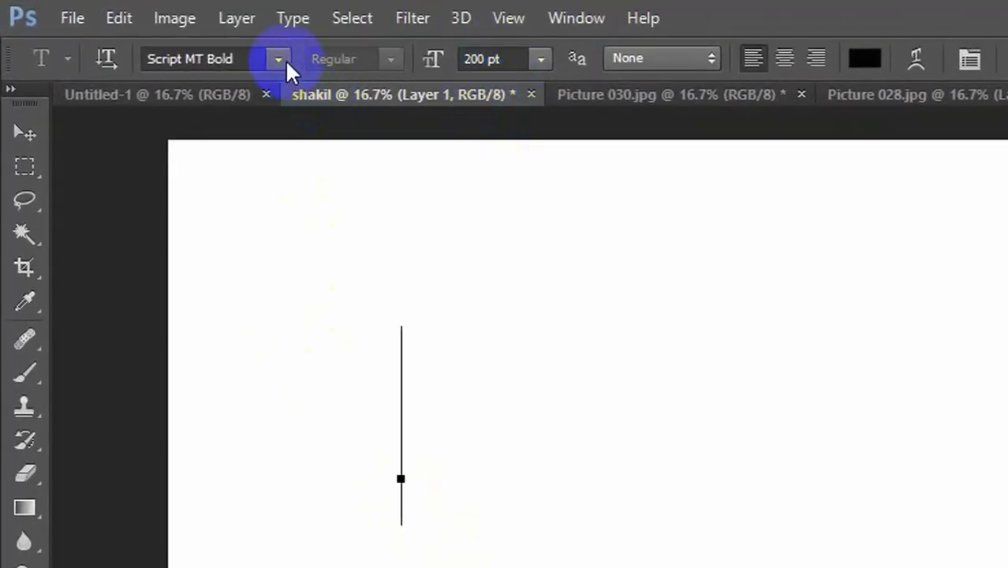
# Step: Keep the type options at Script MT Bold, 200 pt, with anti-aliasing None
pyautogui.click(285, 59)
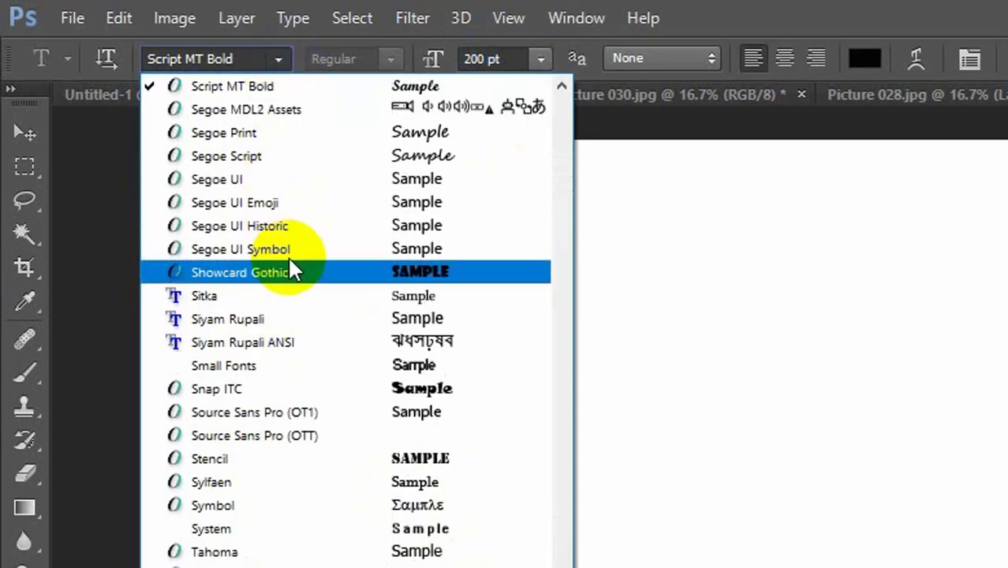
pyautogui.click(830, 509)
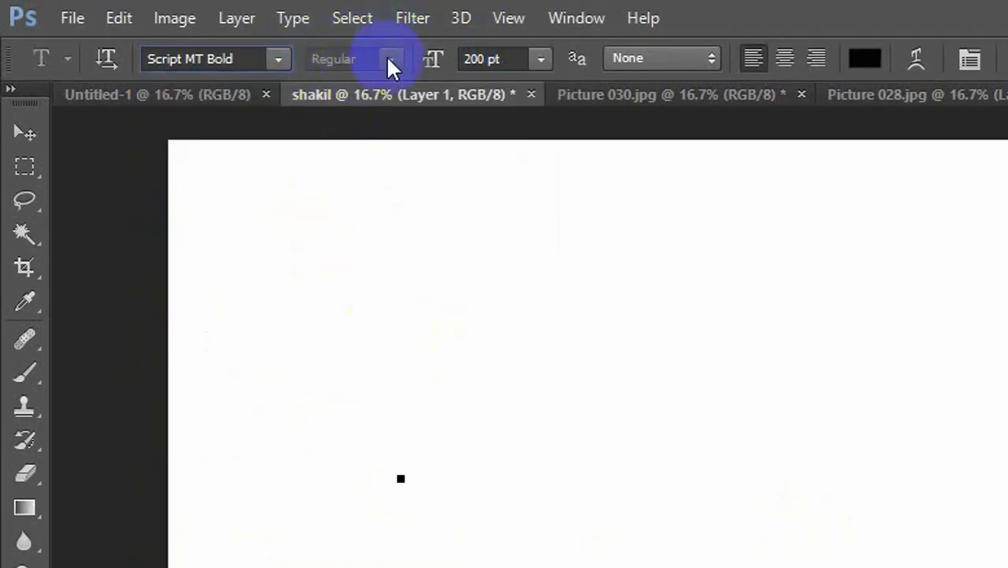
pyautogui.click(494, 56)
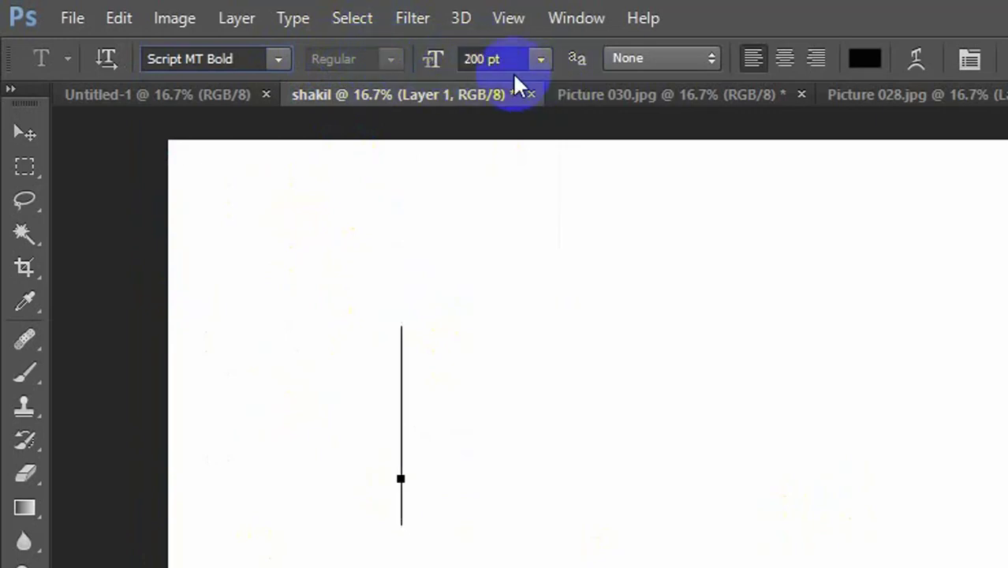
pyautogui.click(645, 63)
pyautogui.click(692, 63)
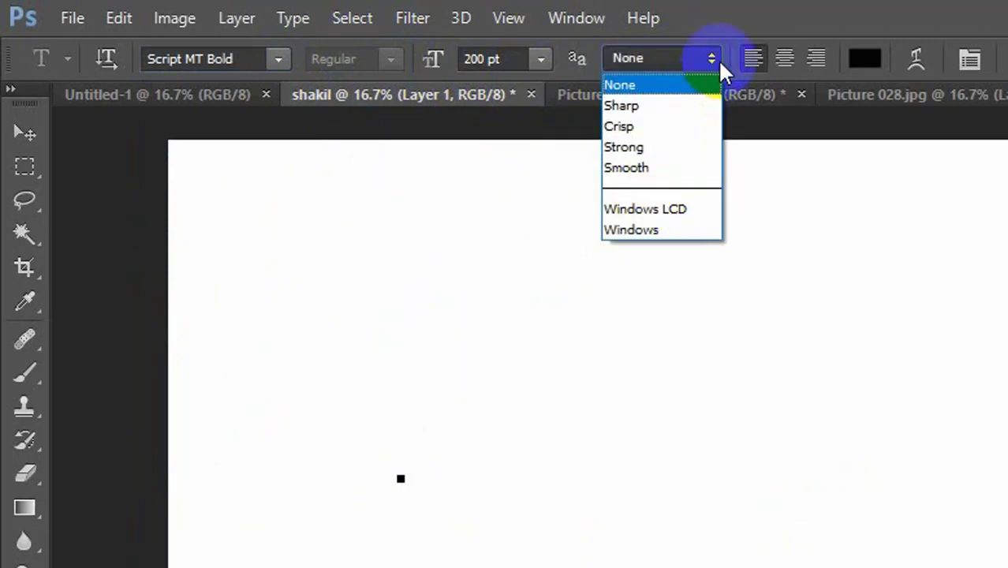
pyautogui.click(718, 58)
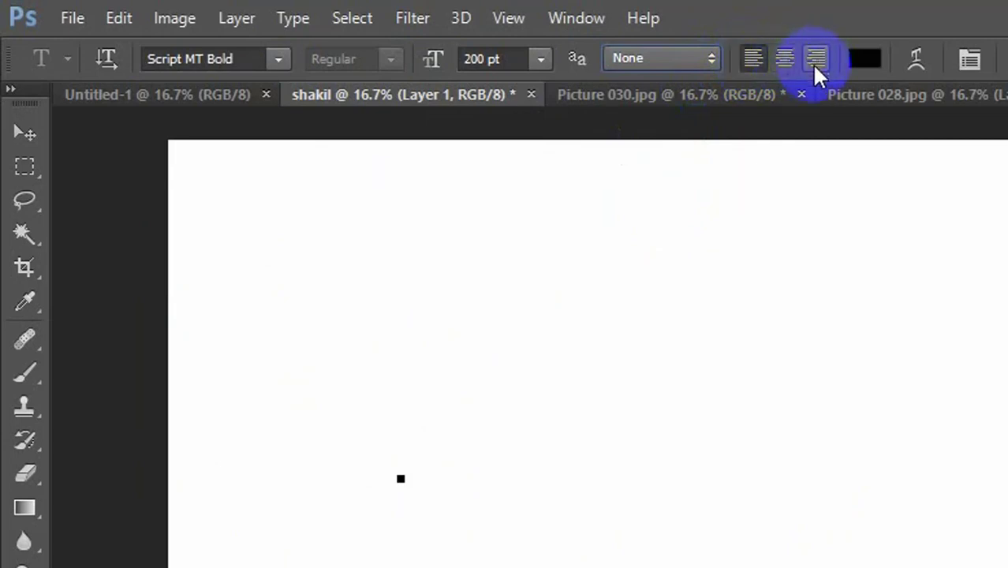
pyautogui.click(866, 58)
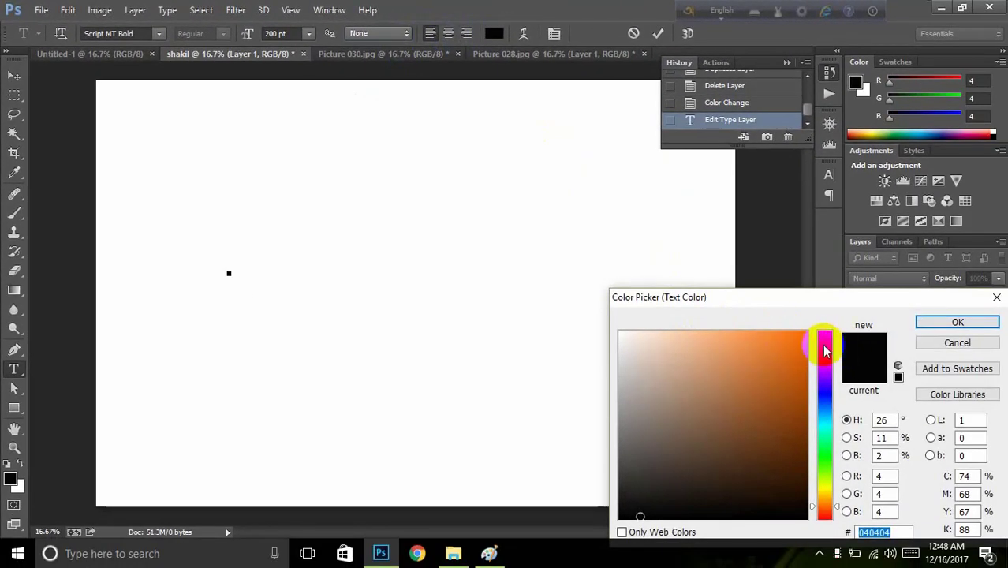
# Step: Set the text colour to pink
pyautogui.moveTo(825, 351); pyautogui.dragTo(818, 344)
pyautogui.click(803, 340)
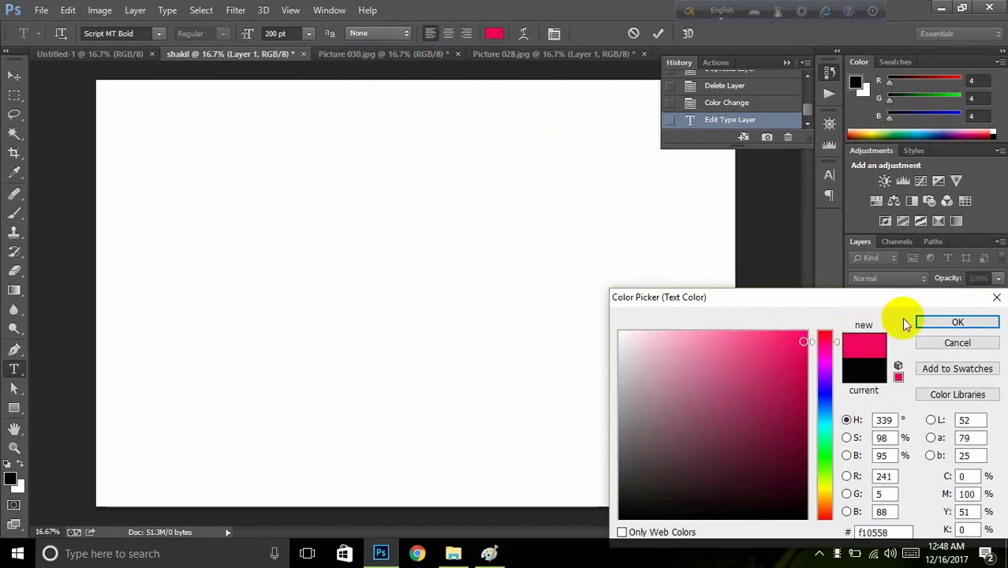
pyautogui.click(939, 322)
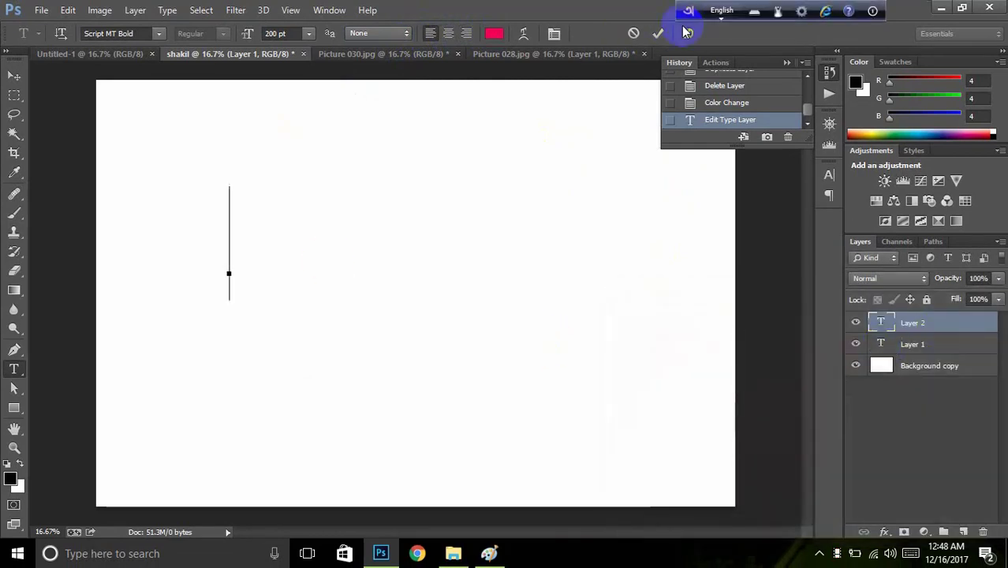
pyautogui.click(658, 34)
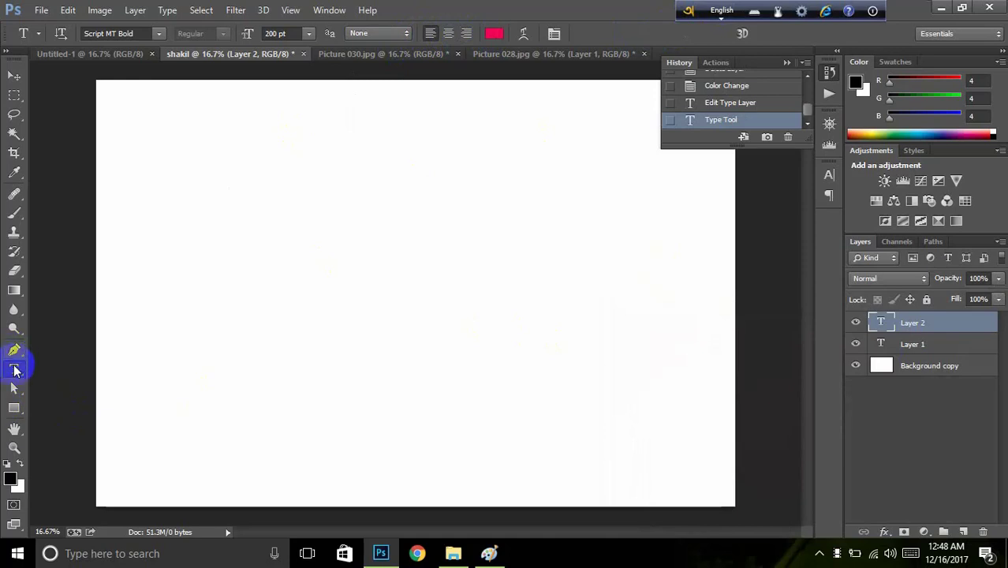
# Step: Type shakil near the canvas's upper left and select the whole word
pyautogui.click(227, 222)
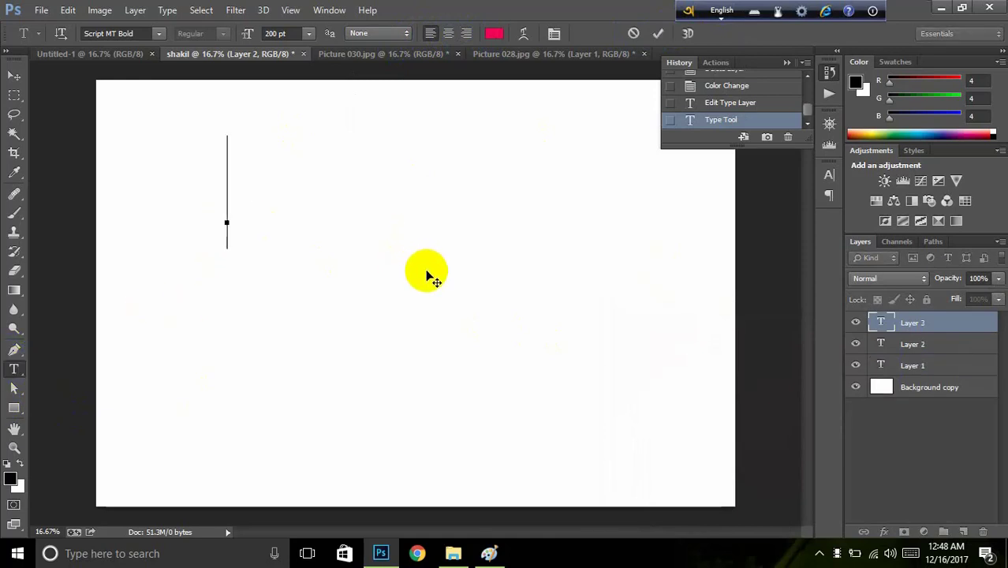
pyautogui.write('shakil')
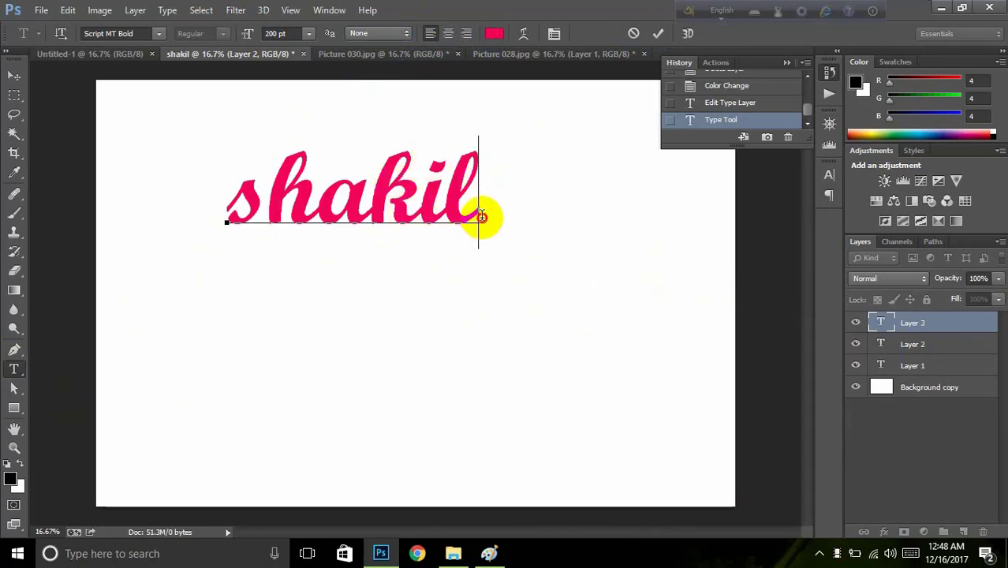
pyautogui.moveTo(482, 217); pyautogui.dragTo(198, 189)
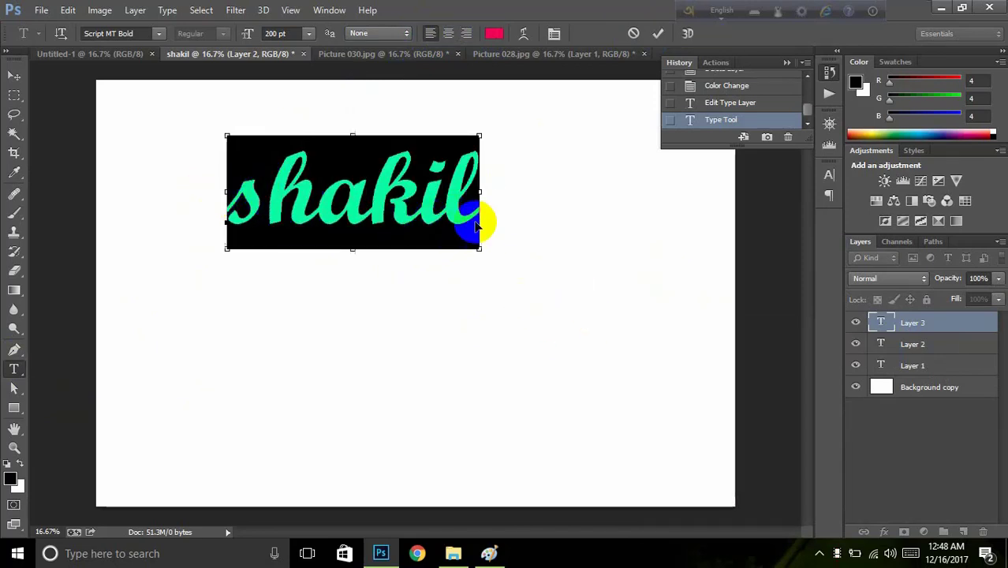
pyautogui.click(461, 175)
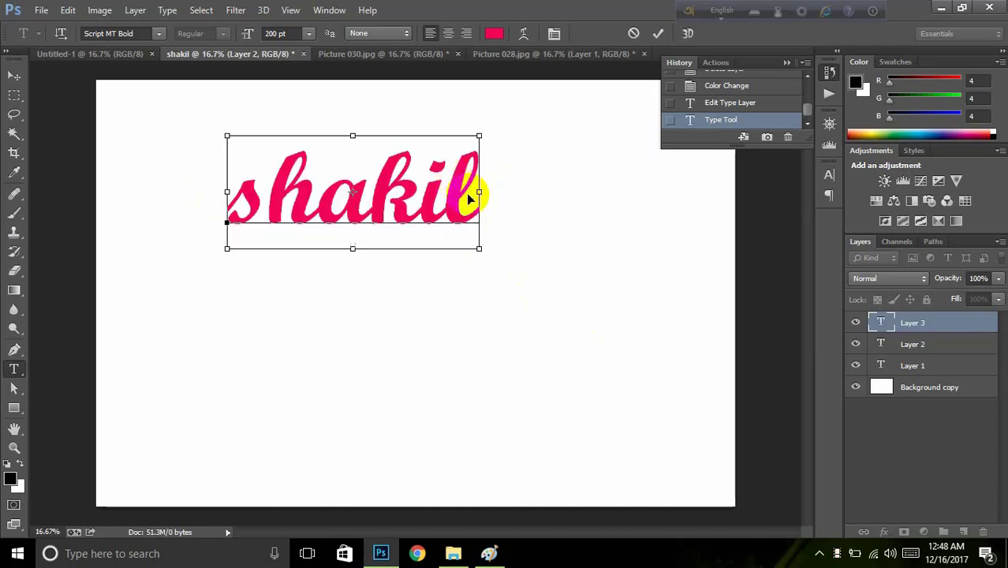
pyautogui.doubleClick(428, 165)
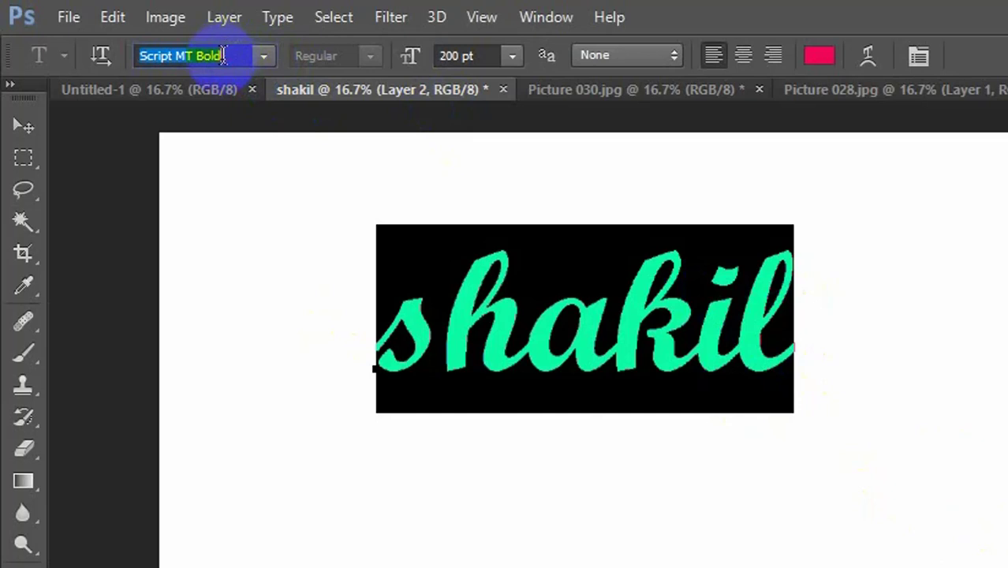
# Step: Change the pink text's font to Showcard Gothic and commit it
pyautogui.click(266, 57)
pyautogui.click(235, 191)
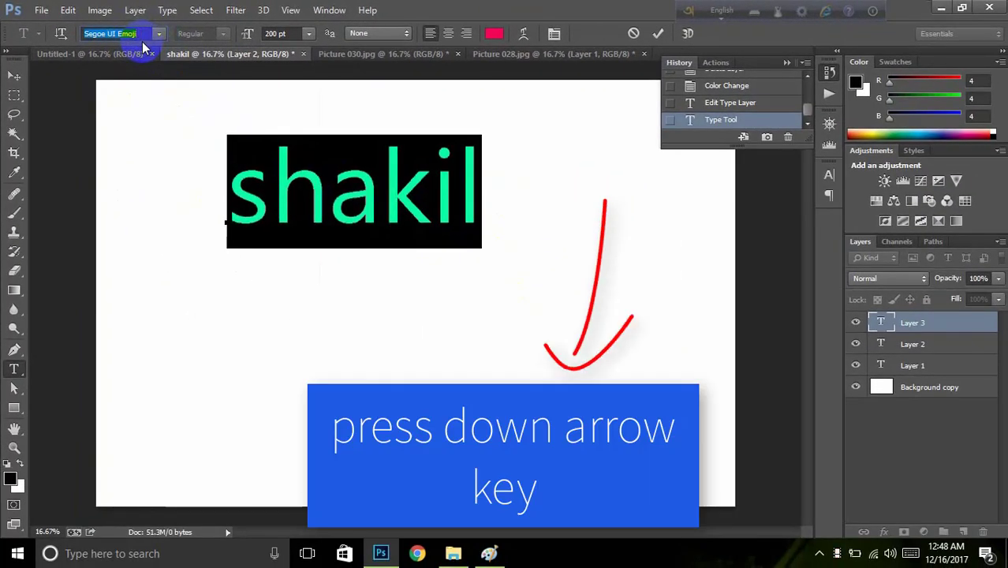
pyautogui.press('Down')
pyautogui.press('Down')
pyautogui.press('Down')
pyautogui.press('Down')
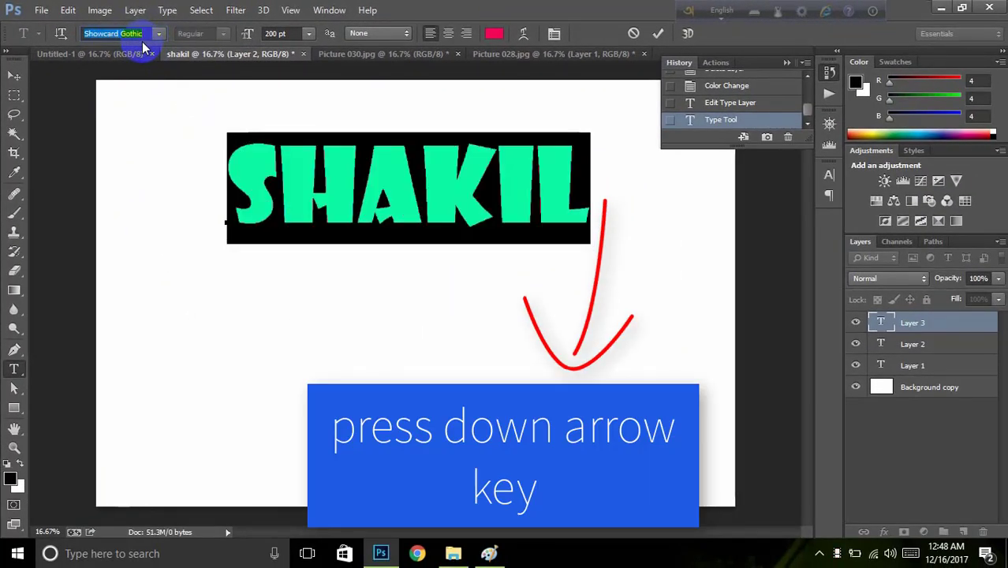
pyautogui.click(658, 33)
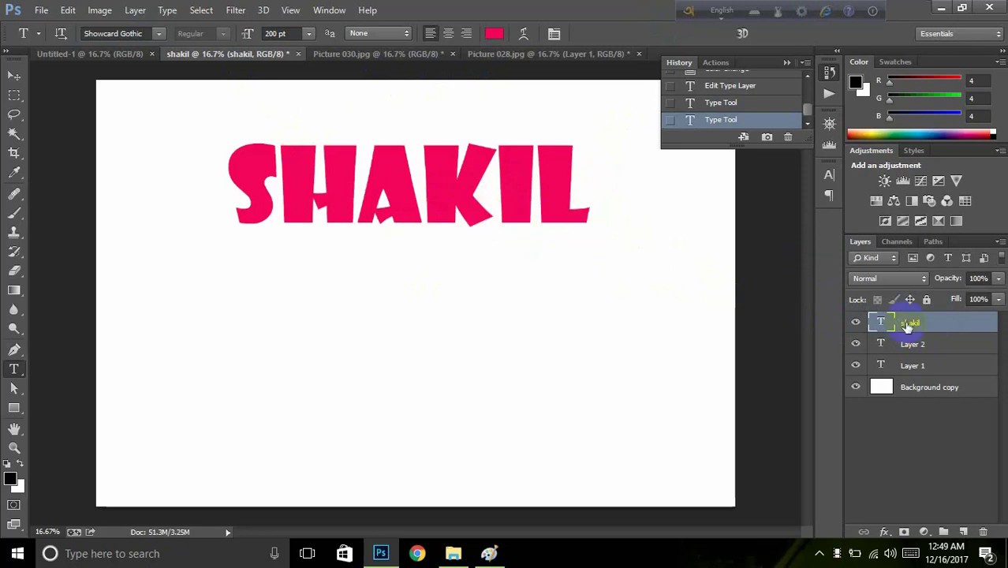
# Step: Open Layer Style for the shakil layer and enable Drop Shadow
pyautogui.click(884, 532)
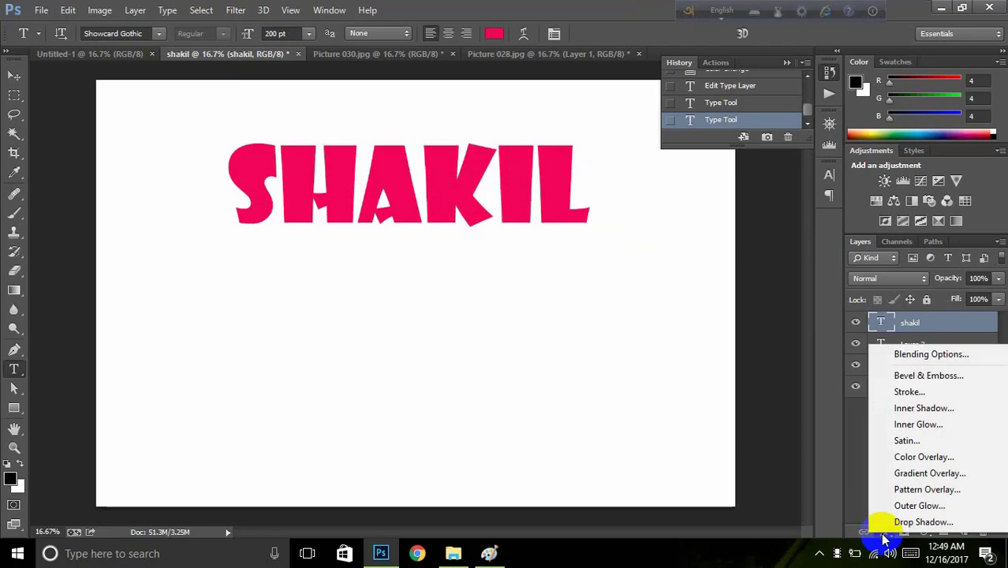
pyautogui.click(883, 536)
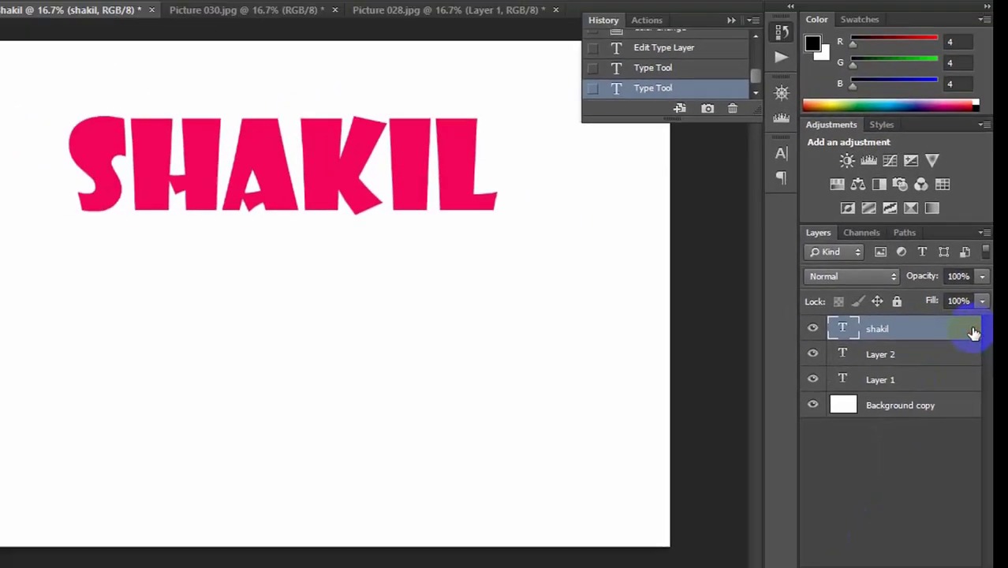
pyautogui.doubleClick(955, 353)
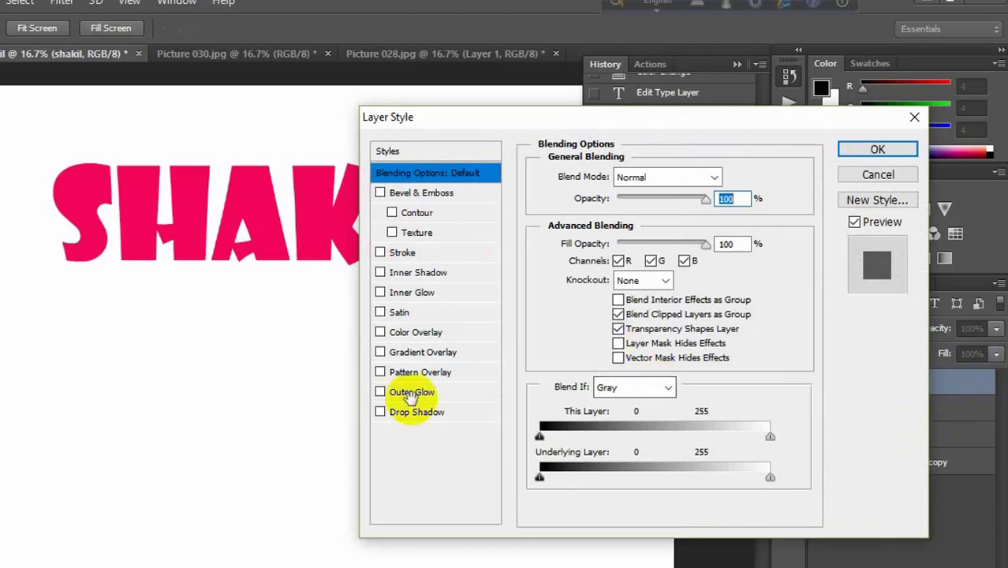
pyautogui.moveTo(578, 120); pyautogui.dragTo(721, 119)
pyautogui.click(524, 412)
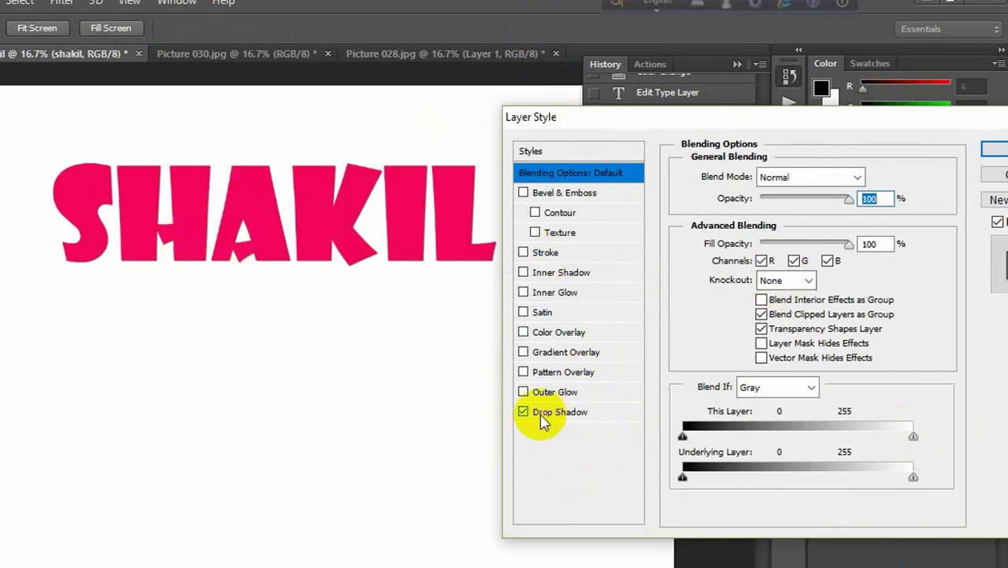
# Step: Set the drop shadow to opacity 100, angle -118, distance 45, spread 100 and size 24
pyautogui.click(635, 412)
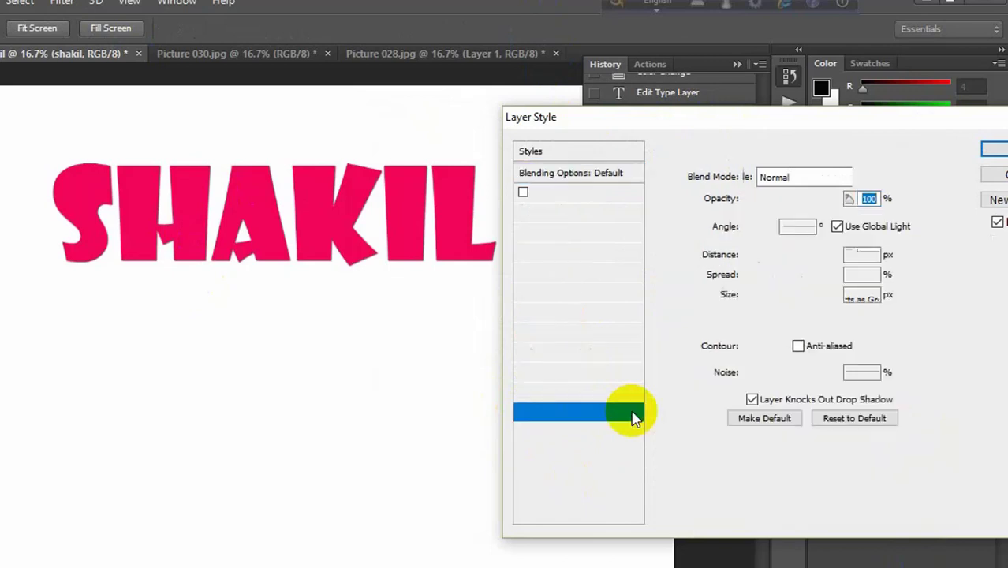
pyautogui.doubleClick(855, 198)
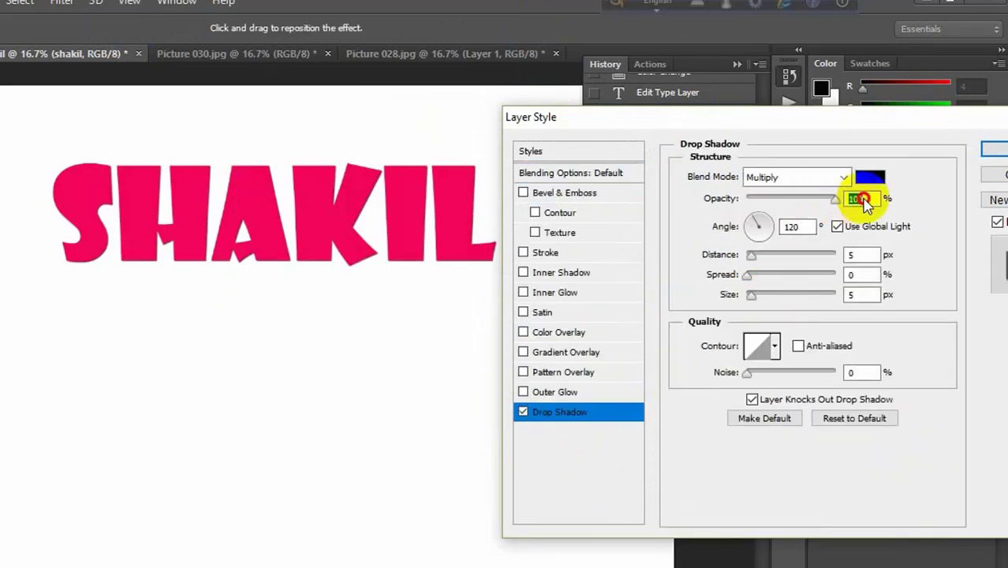
pyautogui.write('15')
pyautogui.moveTo(761, 225); pyautogui.dragTo(853, 219)
pyautogui.moveTo(734, 117); pyautogui.dragTo(785, 118)
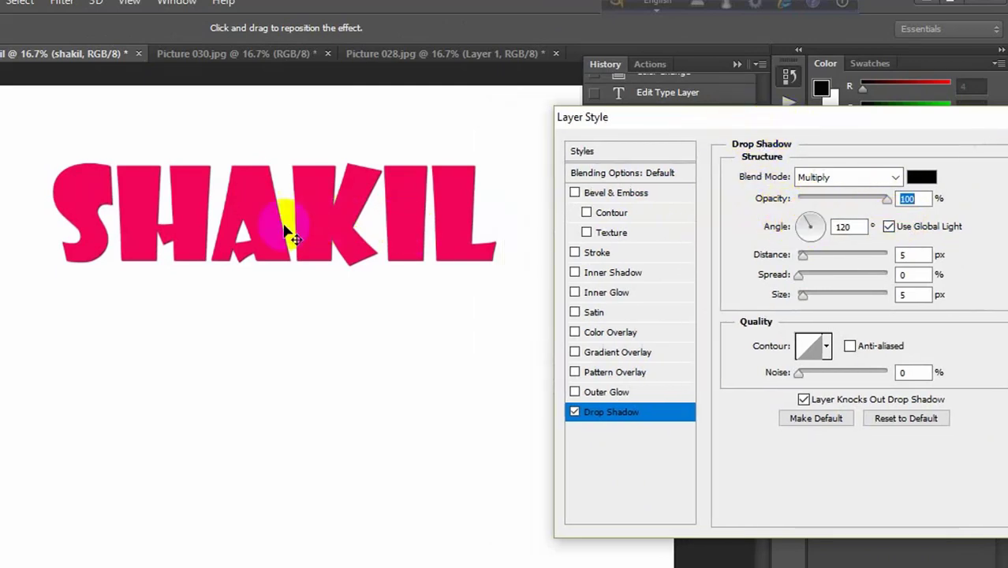
pyautogui.moveTo(808, 223); pyautogui.dragTo(807, 235)
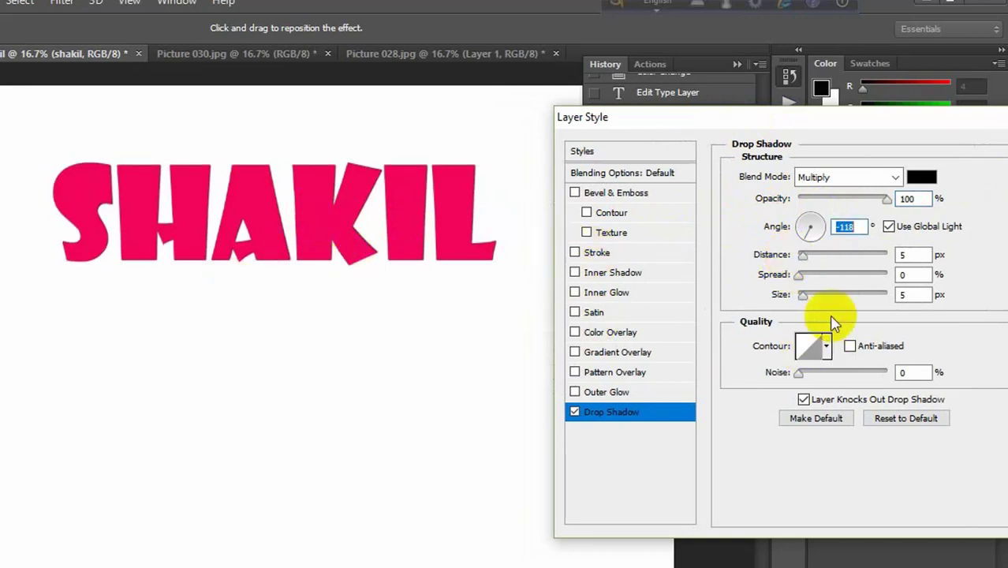
pyautogui.moveTo(805, 257); pyautogui.dragTo(908, 279)
pyautogui.moveTo(803, 294)
pyautogui.mouseDown()
pyautogui.moveTo(911, 293)
pyautogui.moveTo(813, 293)
pyautogui.mouseUp()
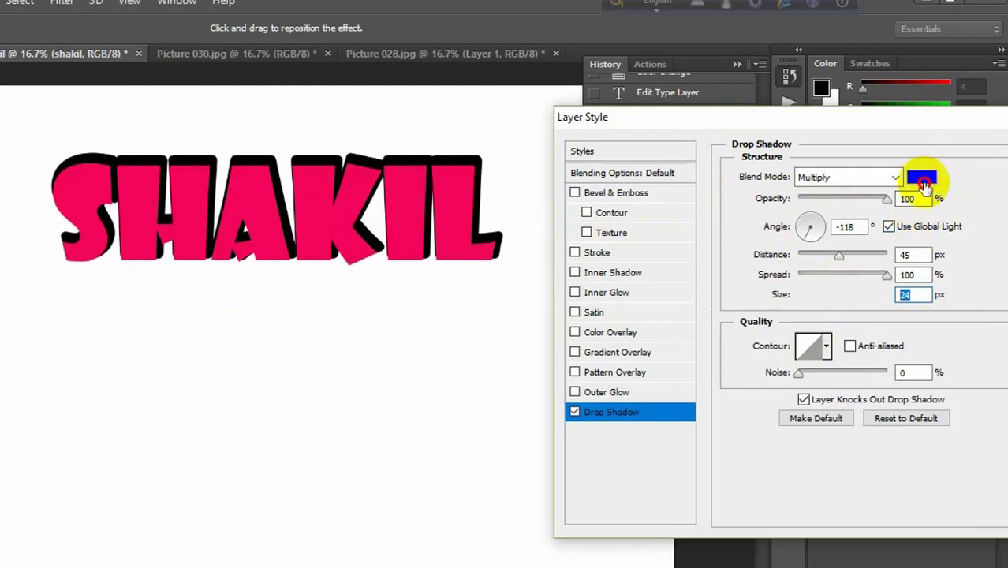
# Step: Make the shadow colour bright green, then switch the drop shadow off
pyautogui.click(923, 182)
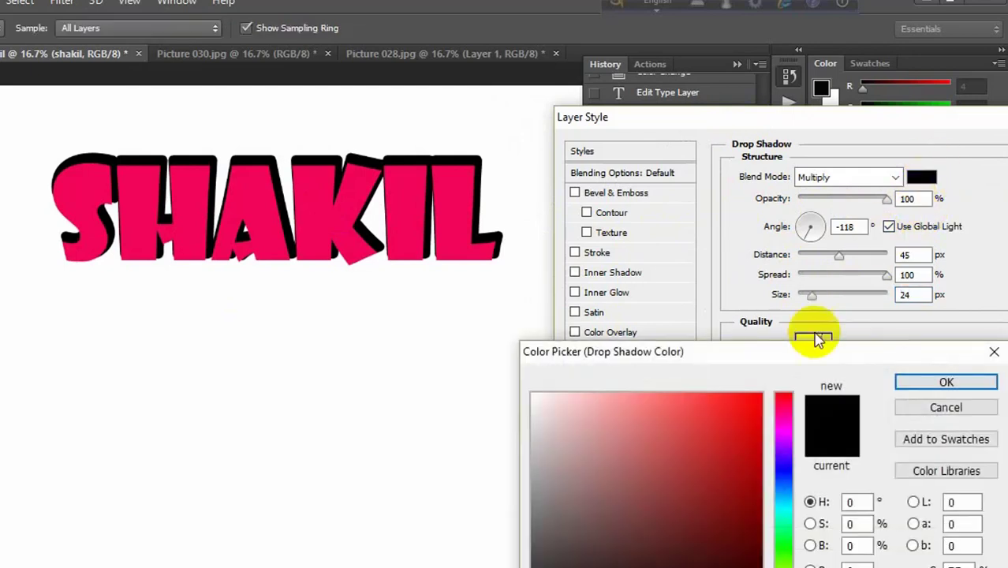
pyautogui.click(781, 531)
pyautogui.click(757, 418)
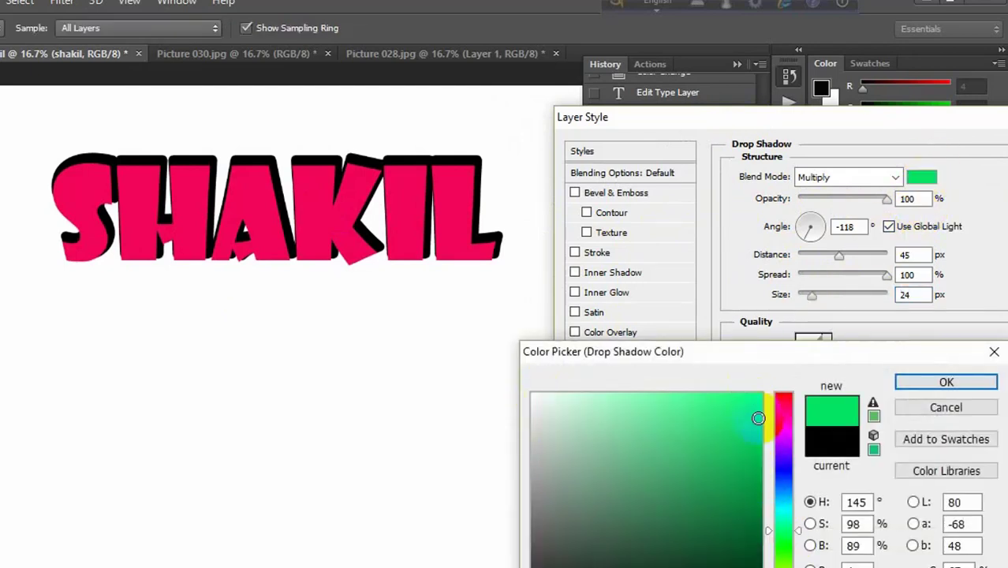
pyautogui.click(907, 385)
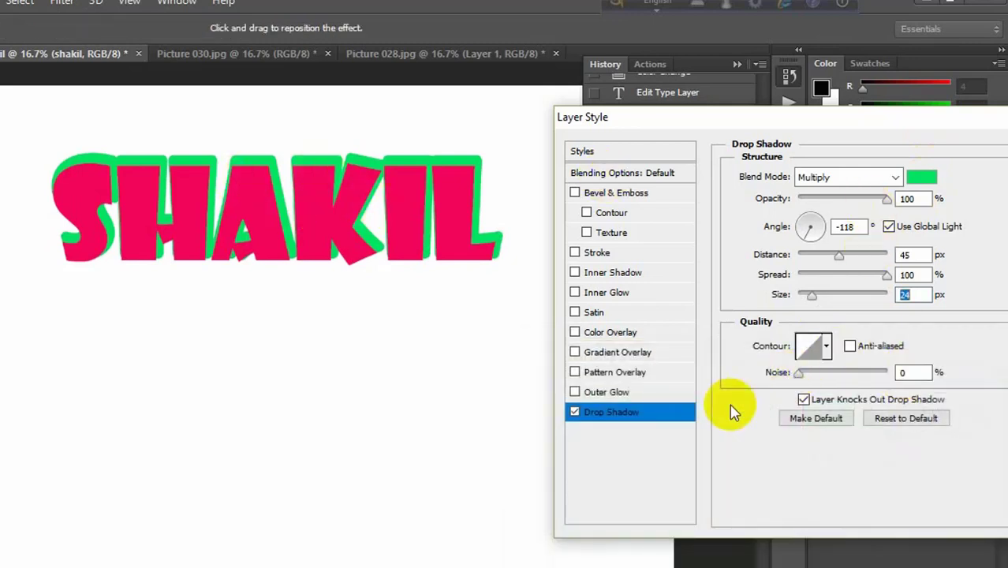
pyautogui.click(575, 412)
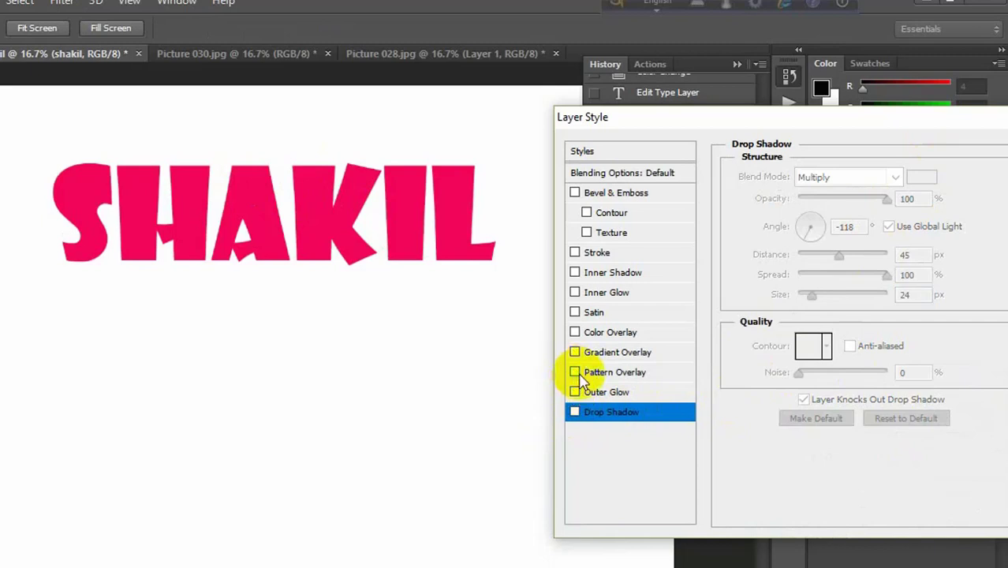
# Step: Enable Pattern Overlay with scale enlarged to 462 and the rainbow pattern
pyautogui.click(576, 373)
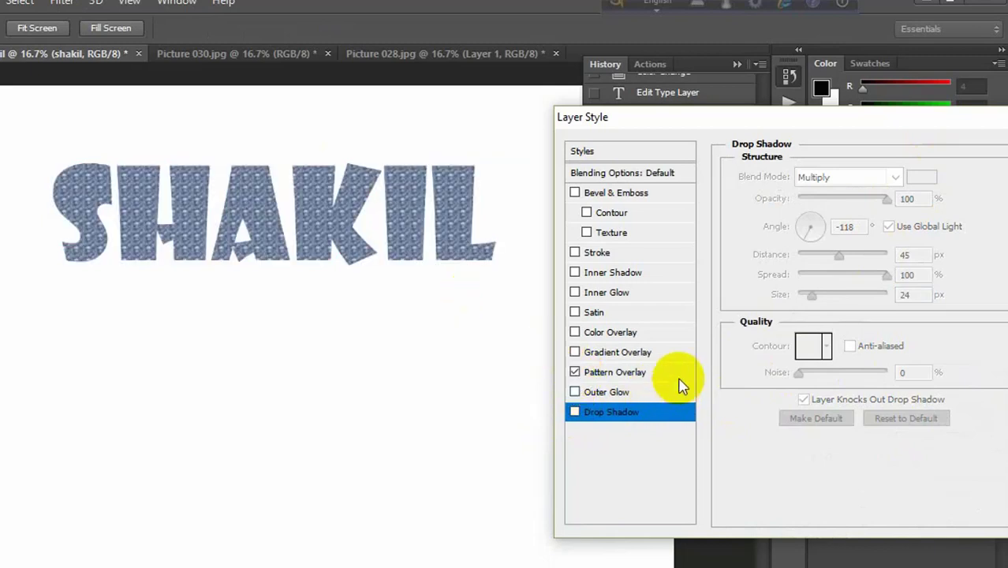
pyautogui.click(683, 377)
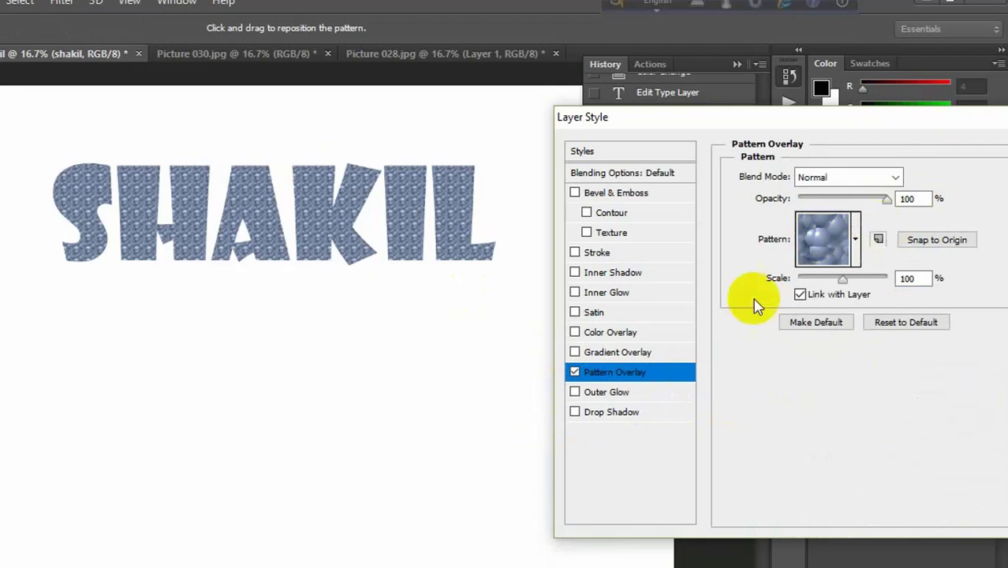
pyautogui.click(574, 373)
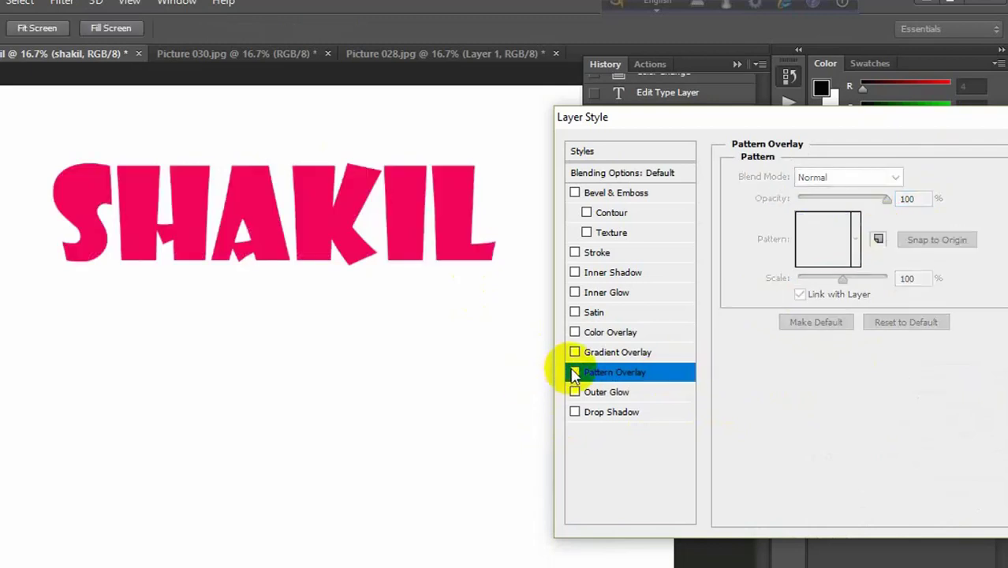
pyautogui.click(575, 373)
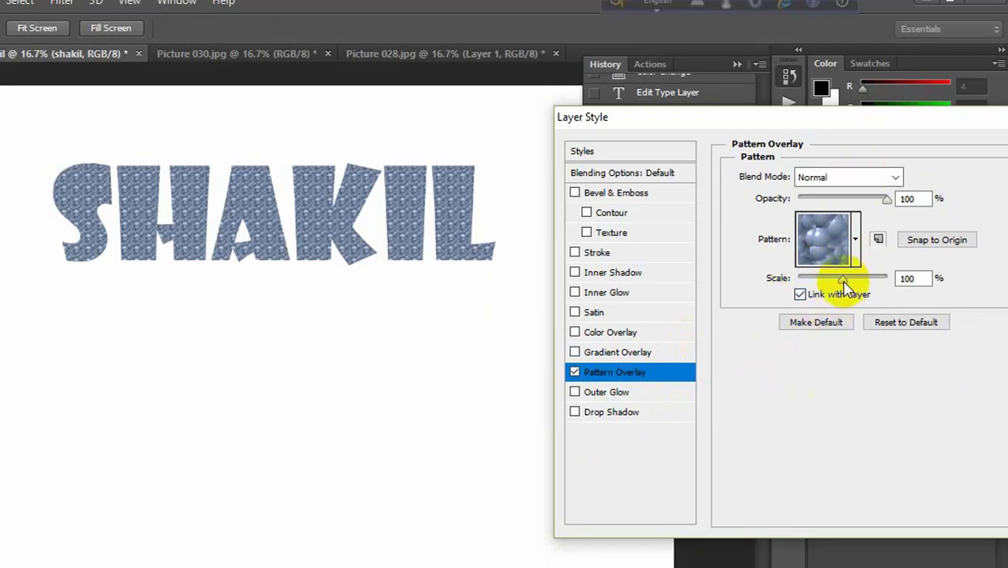
pyautogui.moveTo(844, 288); pyautogui.dragTo(864, 303)
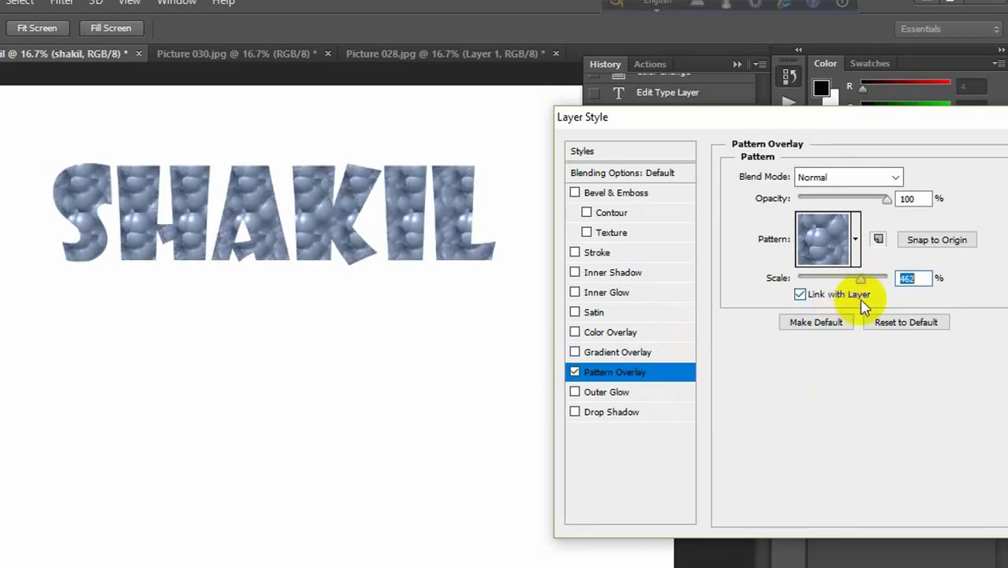
pyautogui.click(856, 240)
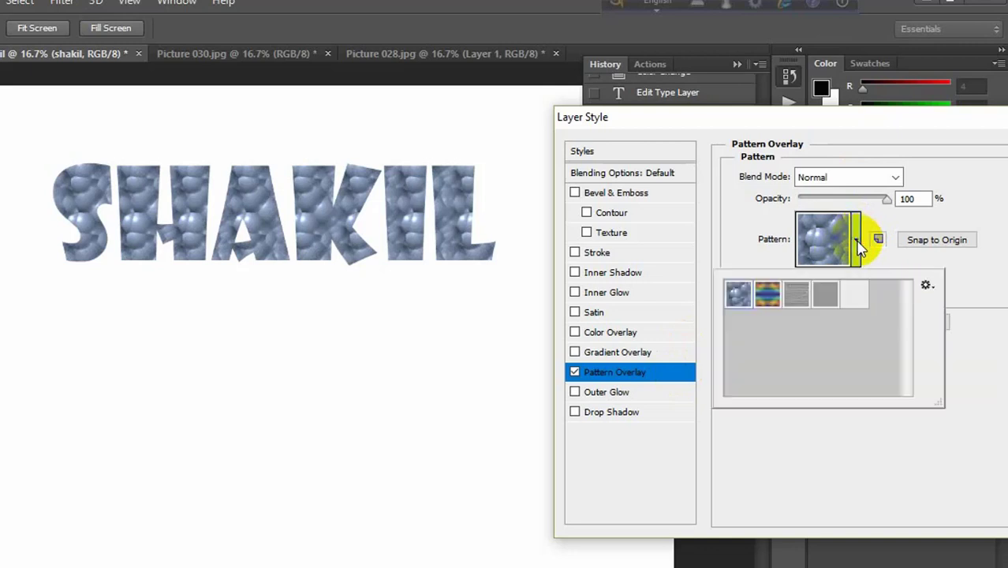
pyautogui.click(778, 293)
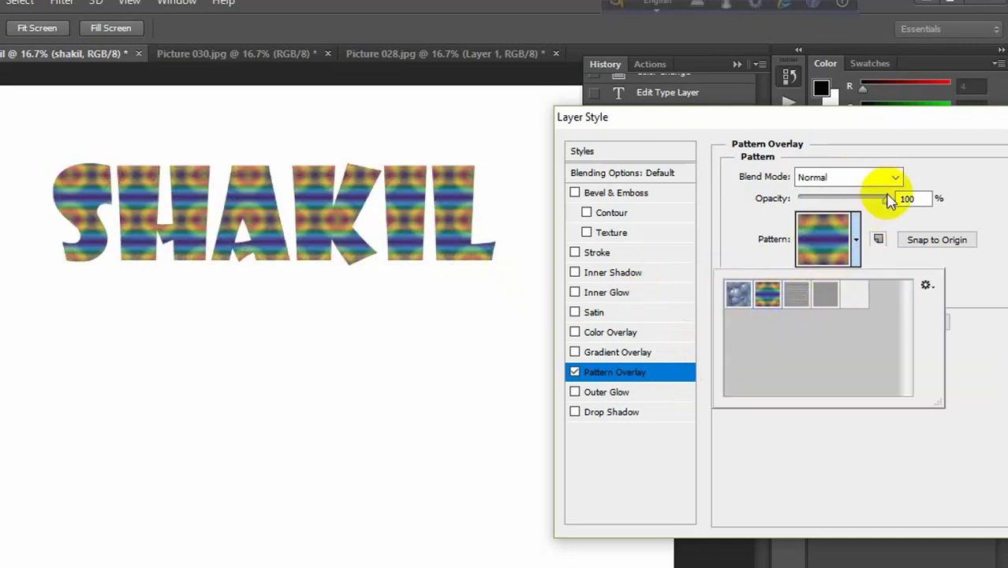
# Step: Set the pattern to about 49% opacity in Difference blend mode, then switch it off
pyautogui.moveTo(890, 202); pyautogui.dragTo(845, 204)
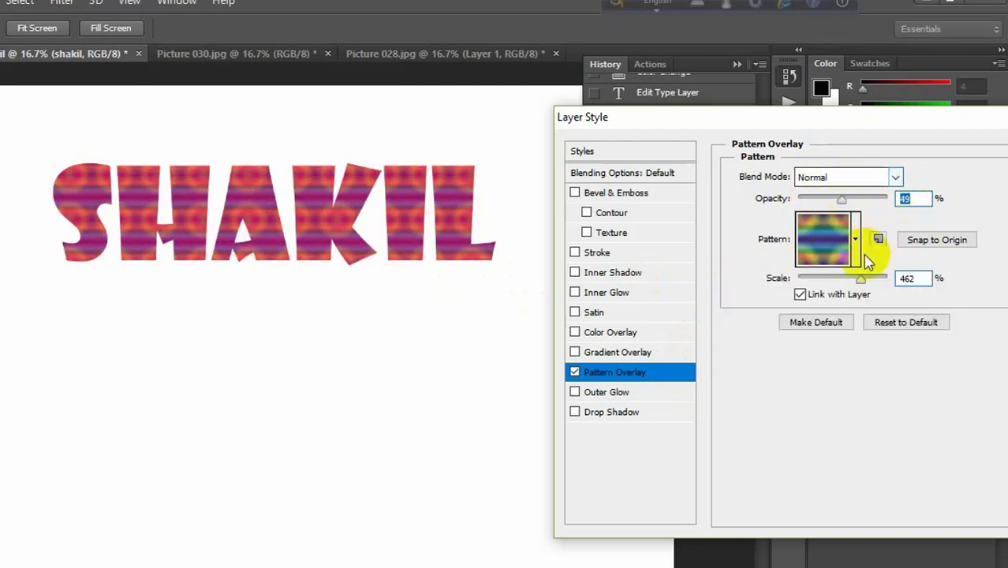
pyautogui.click(895, 180)
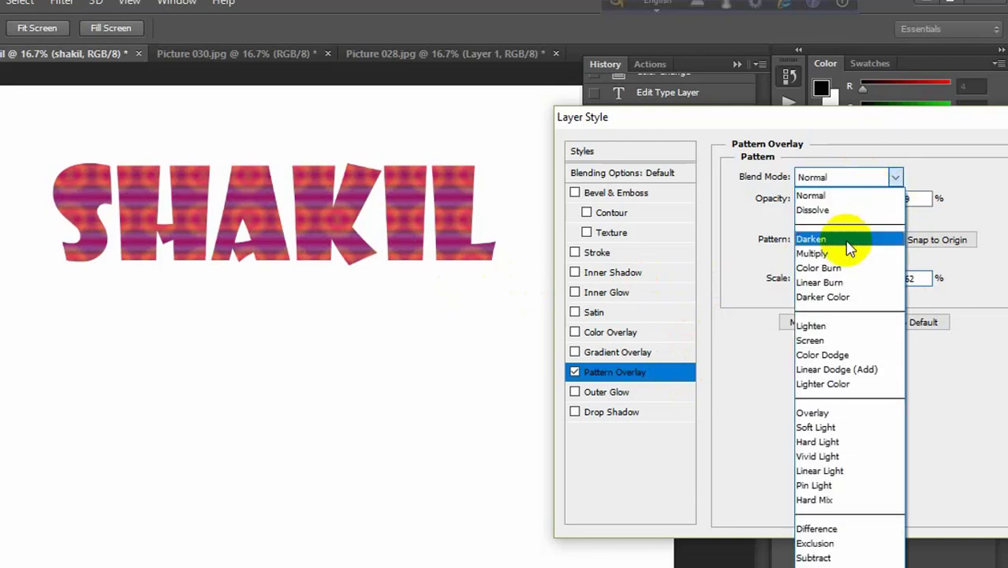
pyautogui.click(884, 234)
pyautogui.click(900, 176)
pyautogui.click(824, 527)
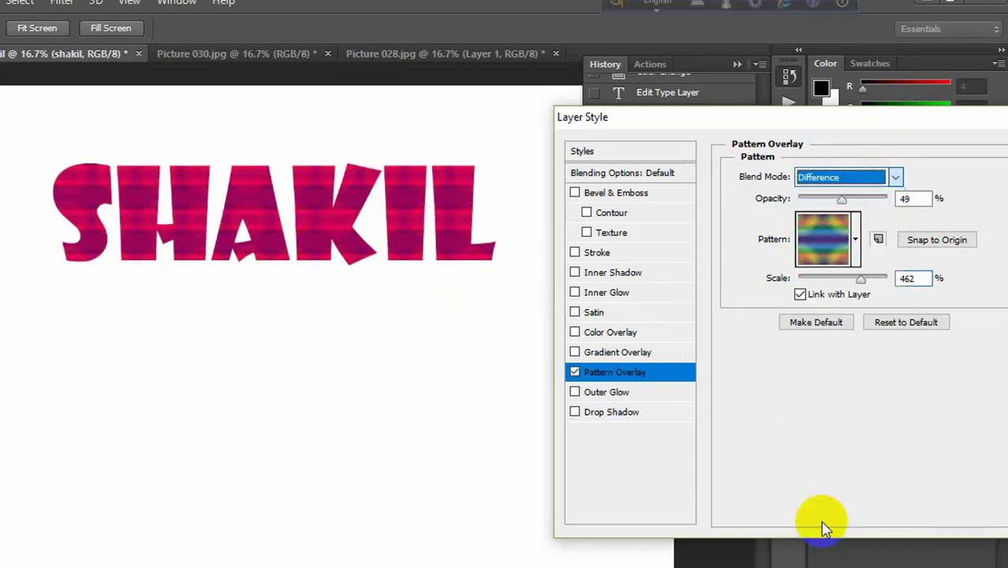
pyautogui.click(575, 373)
# Step: Enable Gradient Overlay using the Spectrum gradient preset
pyautogui.click(575, 353)
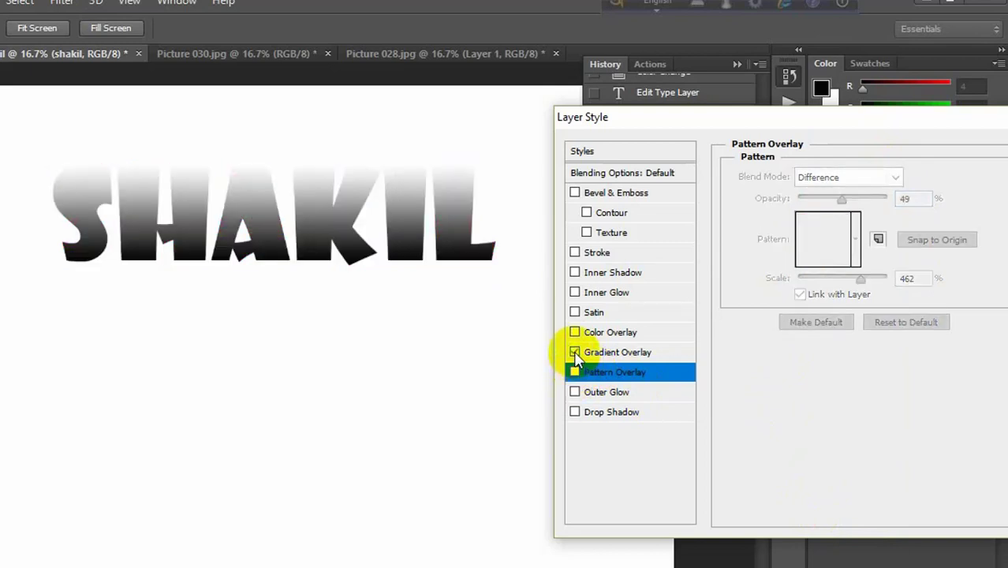
pyautogui.click(683, 352)
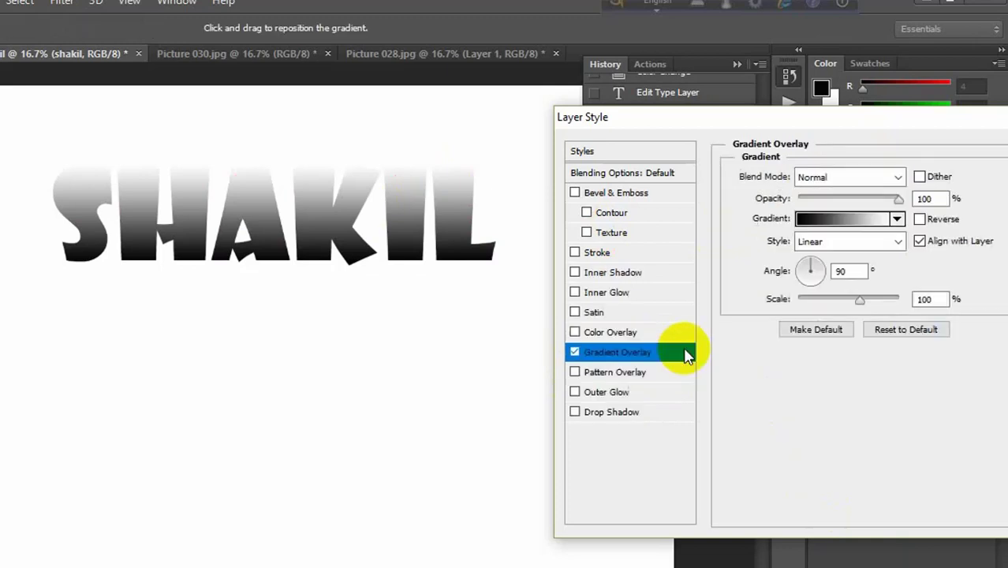
pyautogui.click(868, 220)
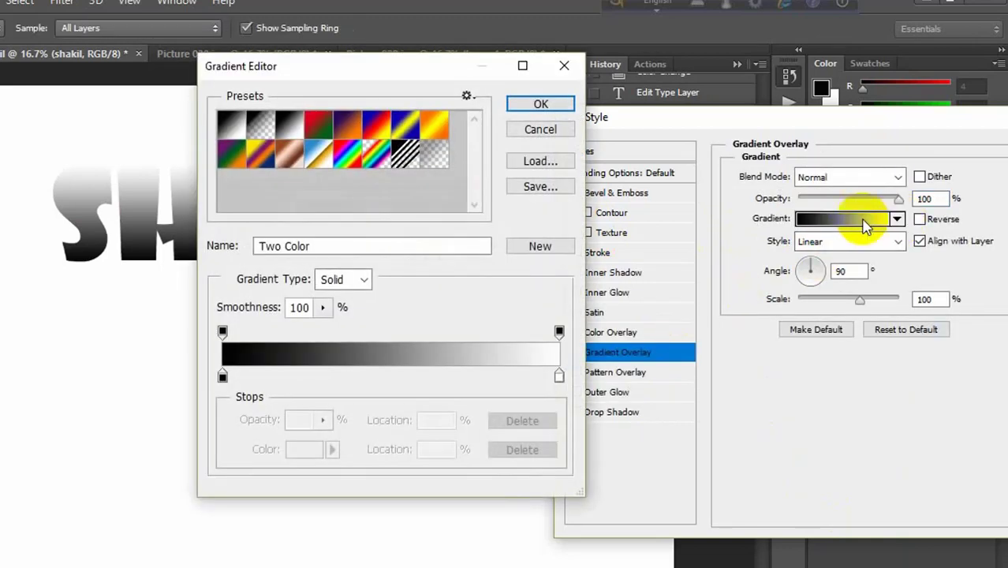
pyautogui.click(347, 126)
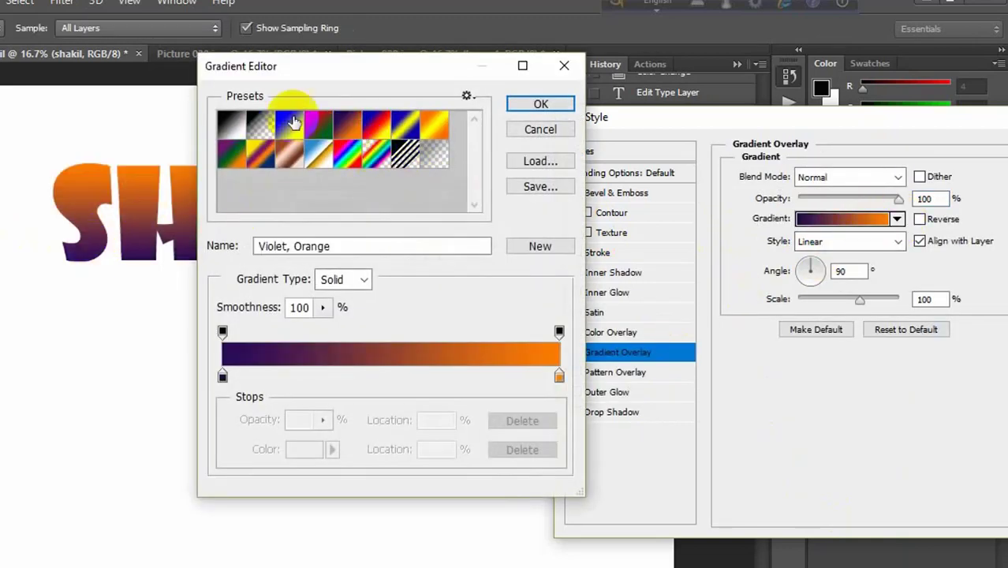
pyautogui.moveTo(358, 71); pyautogui.dragTo(691, 150)
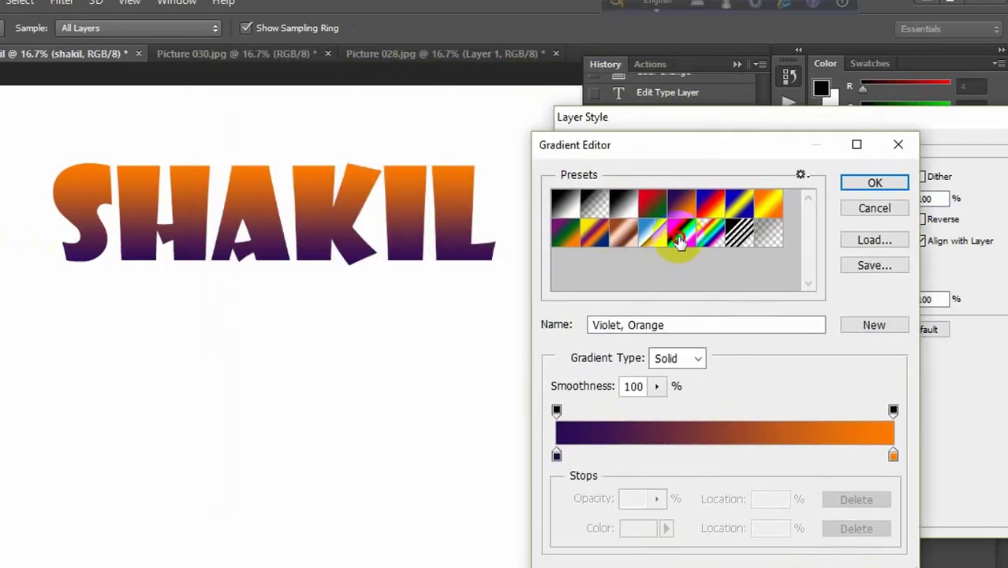
pyautogui.click(681, 232)
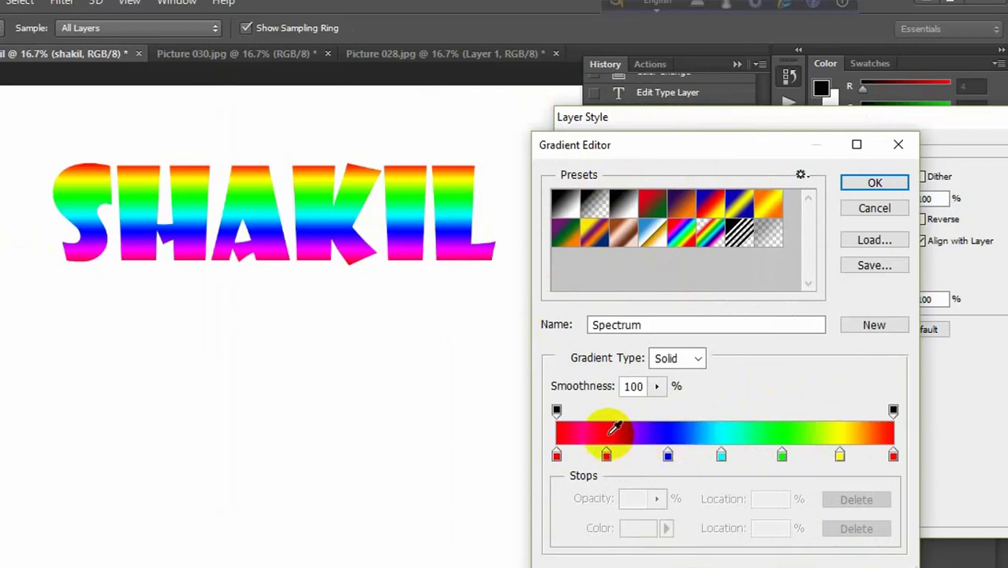
pyautogui.click(875, 182)
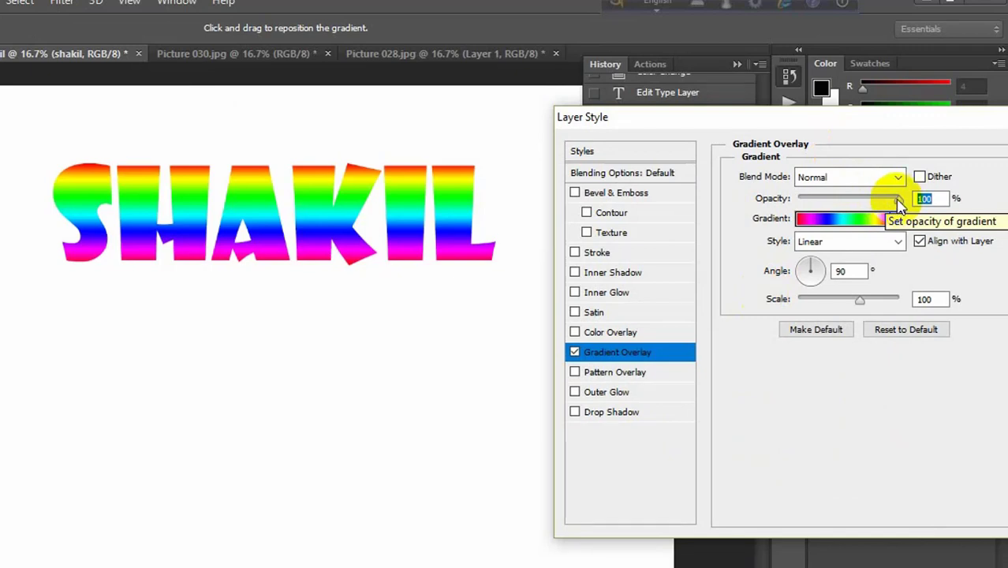
# Step: Set the gradient overlay to 79% opacity in Angle style
pyautogui.moveTo(899, 200); pyautogui.dragTo(878, 206)
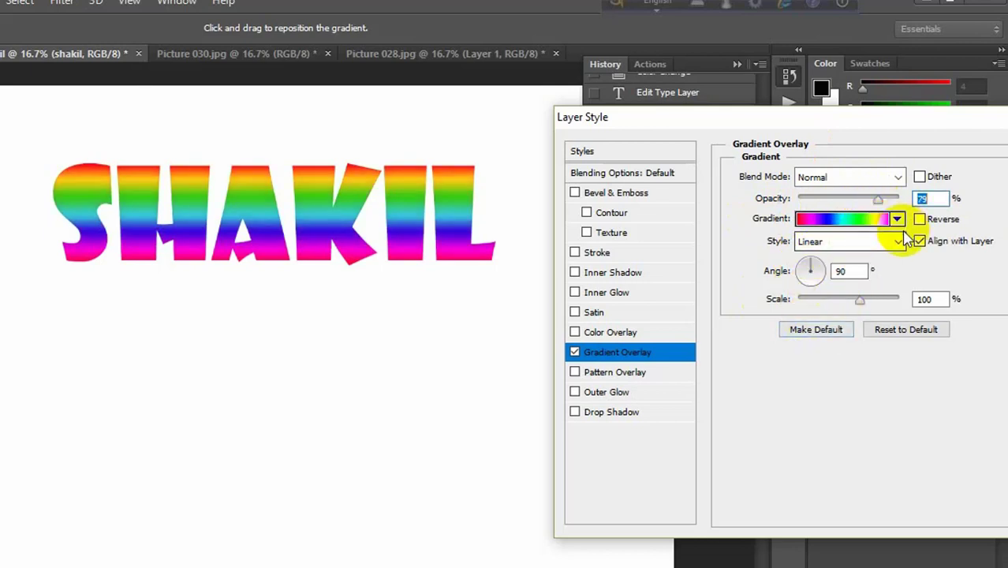
pyautogui.click(899, 243)
pyautogui.click(856, 274)
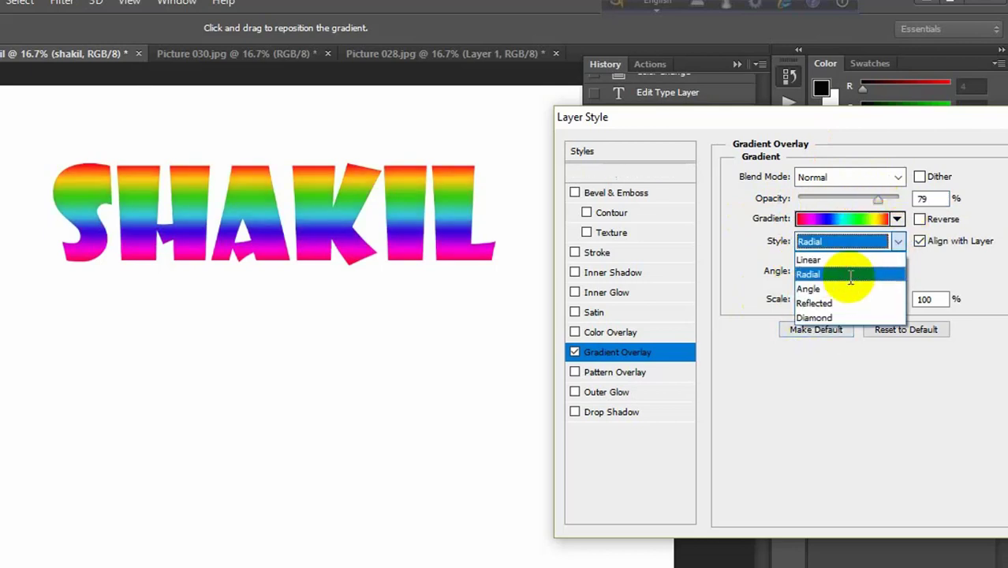
pyautogui.click(894, 250)
pyautogui.click(864, 286)
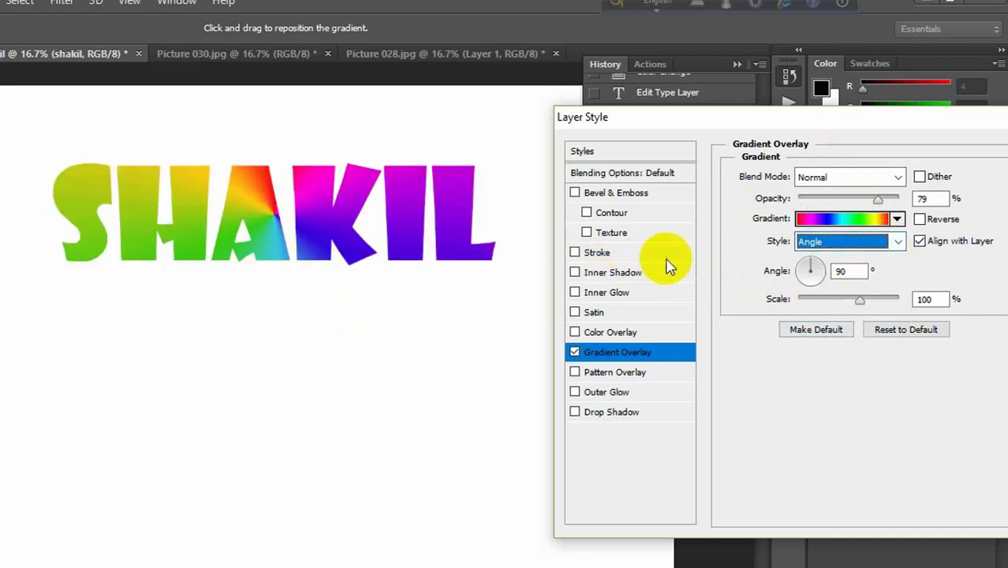
# Step: Turn off the gradient overlay, briefly trying and removing Color Overlay and Satin
pyautogui.click(576, 353)
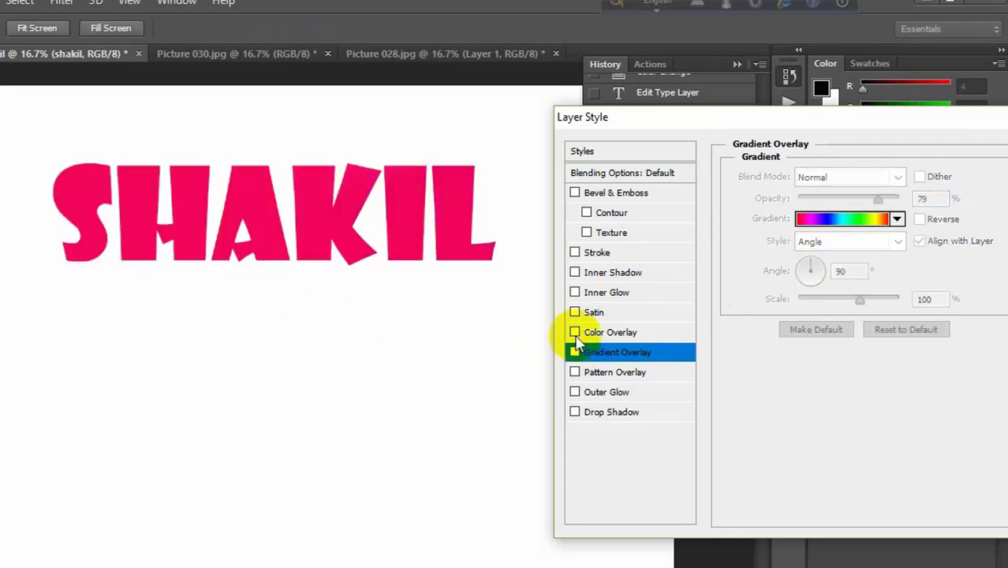
pyautogui.click(575, 332)
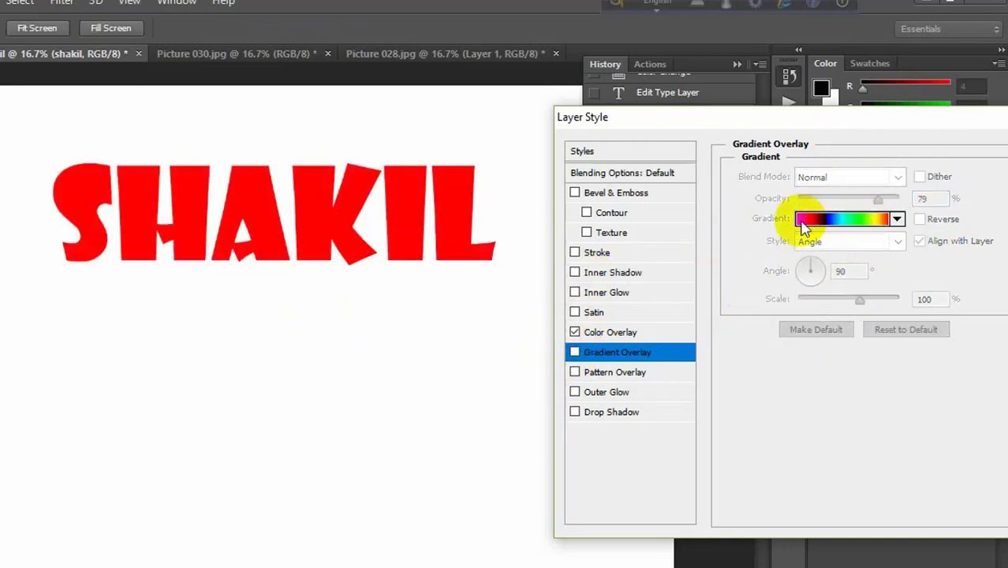
pyautogui.click(575, 332)
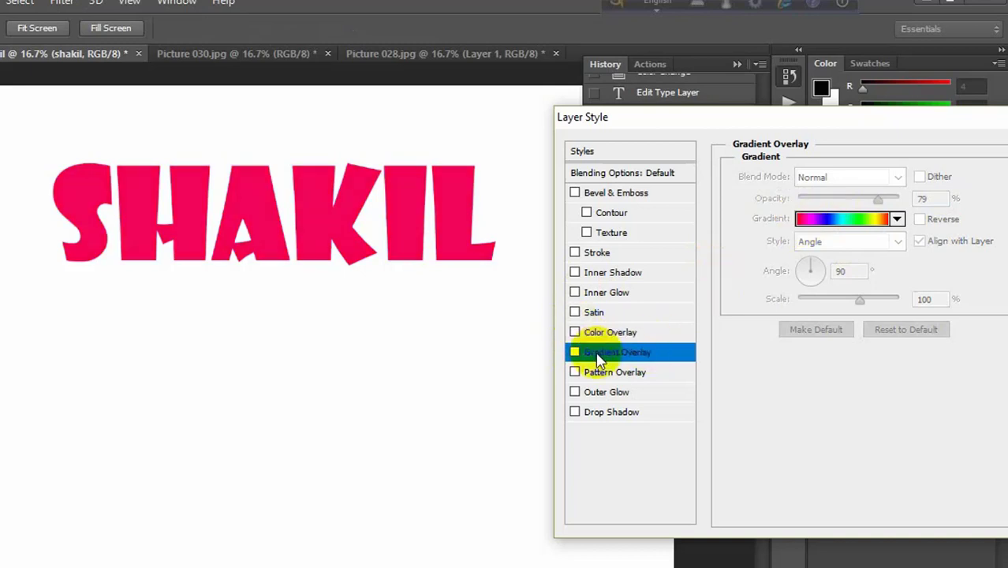
pyautogui.click(575, 313)
pyautogui.click(575, 314)
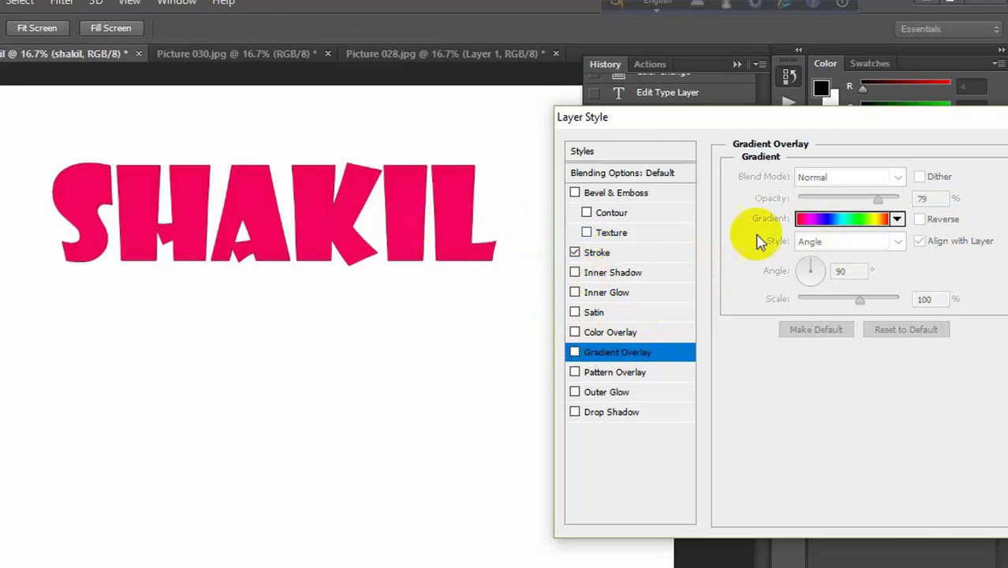
# Step: Add a 38 px inside stroke to SHAKIL at about 50% opacity
pyautogui.click(679, 254)
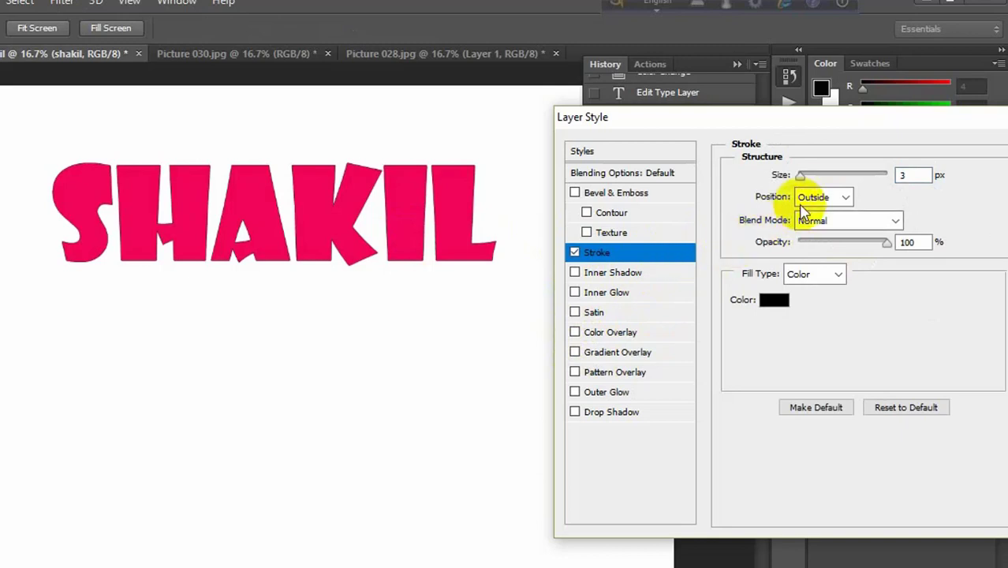
pyautogui.moveTo(802, 177); pyautogui.dragTo(844, 175)
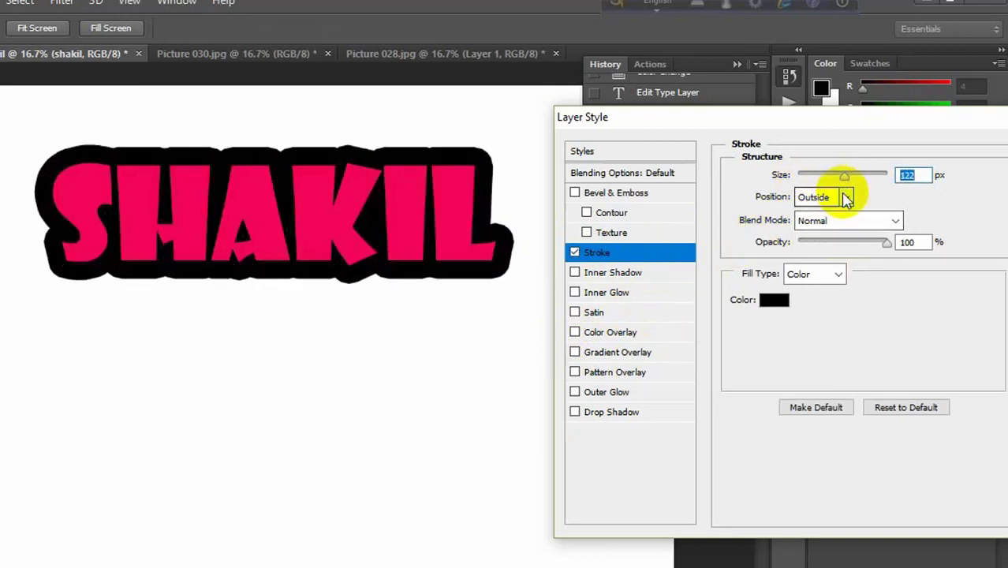
pyautogui.click(847, 199)
pyautogui.click(805, 225)
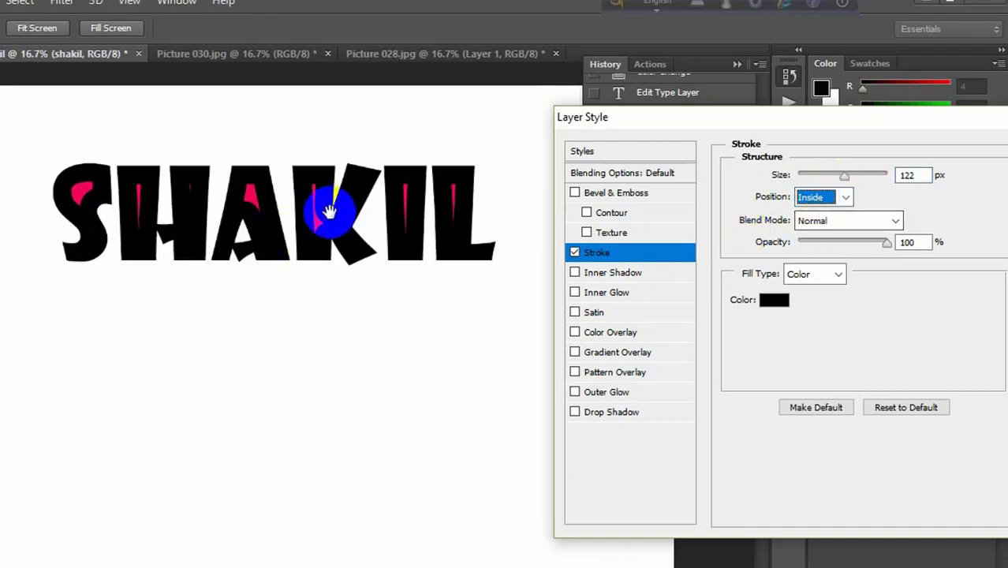
pyautogui.moveTo(844, 179)
pyautogui.mouseDown()
pyautogui.moveTo(806, 173)
pyautogui.moveTo(818, 171)
pyautogui.mouseUp()
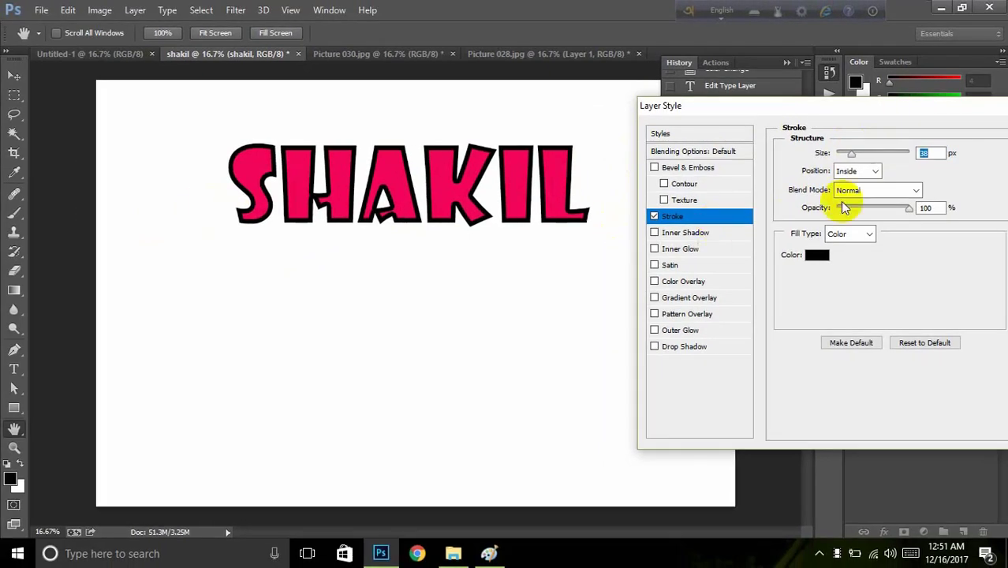
pyautogui.moveTo(909, 207); pyautogui.dragTo(875, 209)
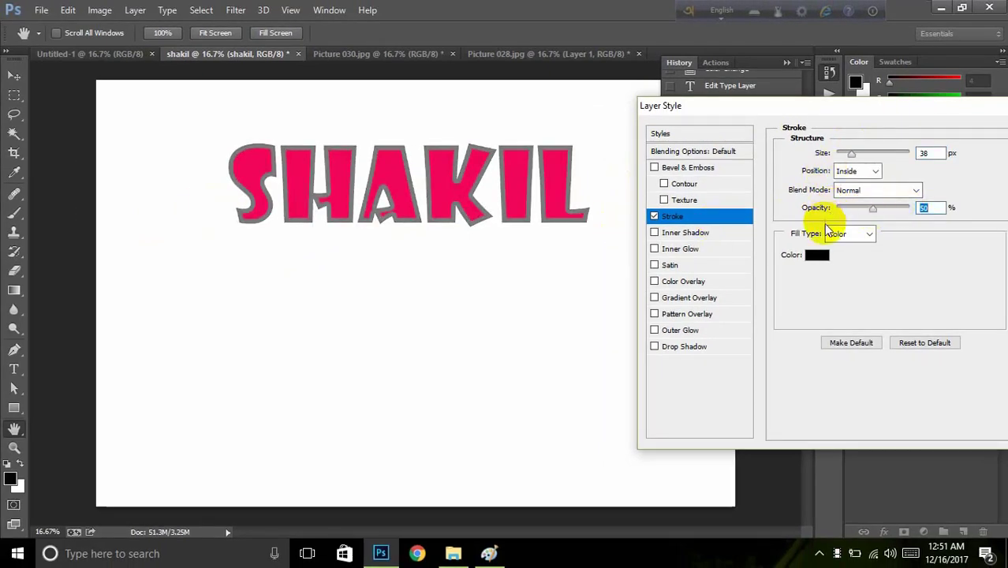
# Step: Change the SHAKIL stroke colour to a bright green
pyautogui.click(819, 255)
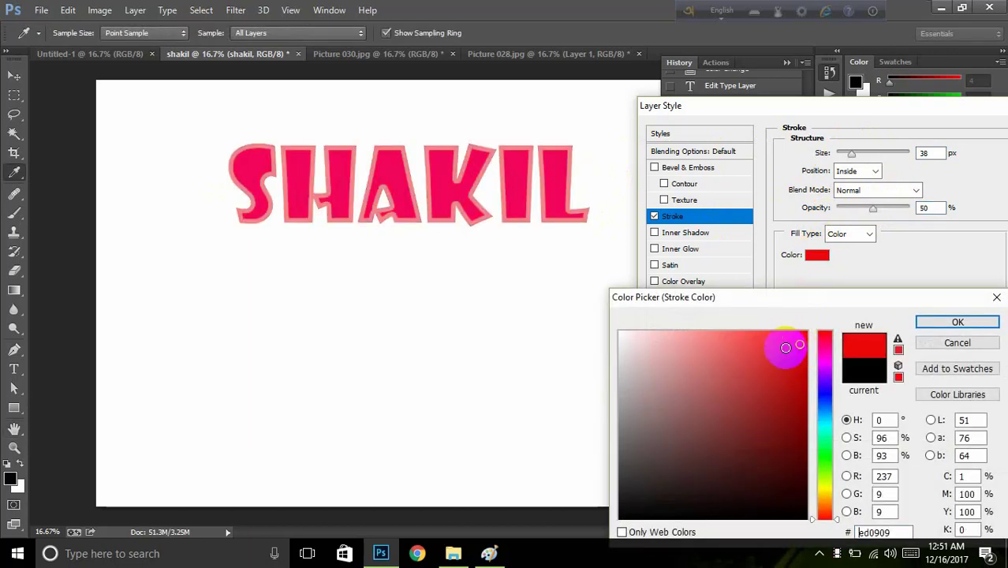
pyautogui.moveTo(707, 462); pyautogui.dragTo(644, 484)
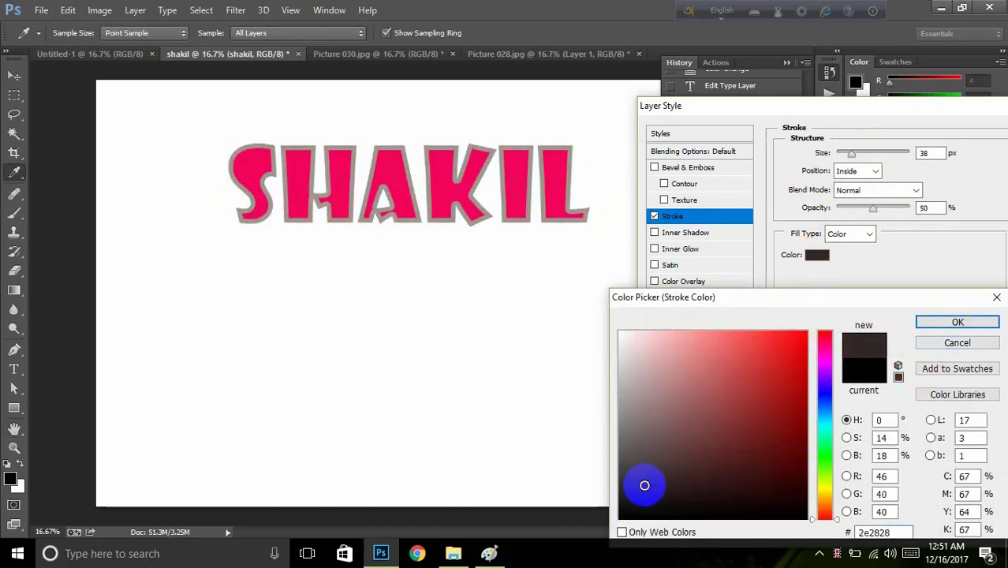
pyautogui.click(821, 452)
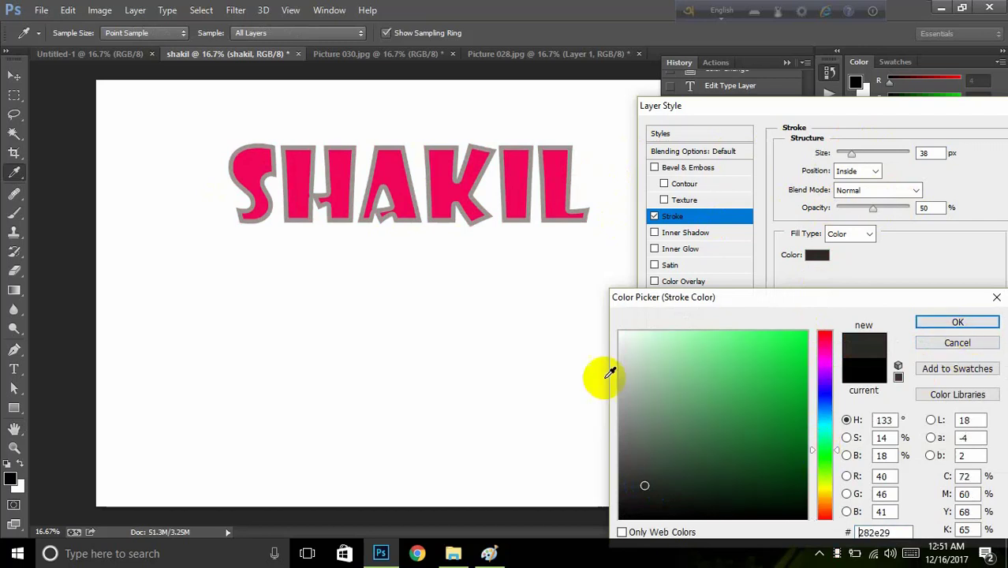
pyautogui.click(770, 344)
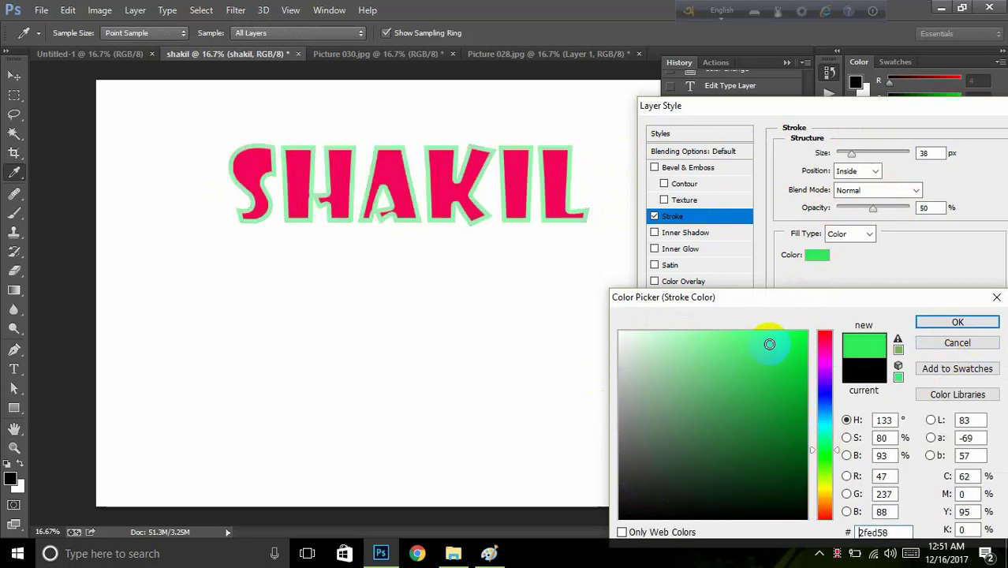
pyautogui.click(958, 322)
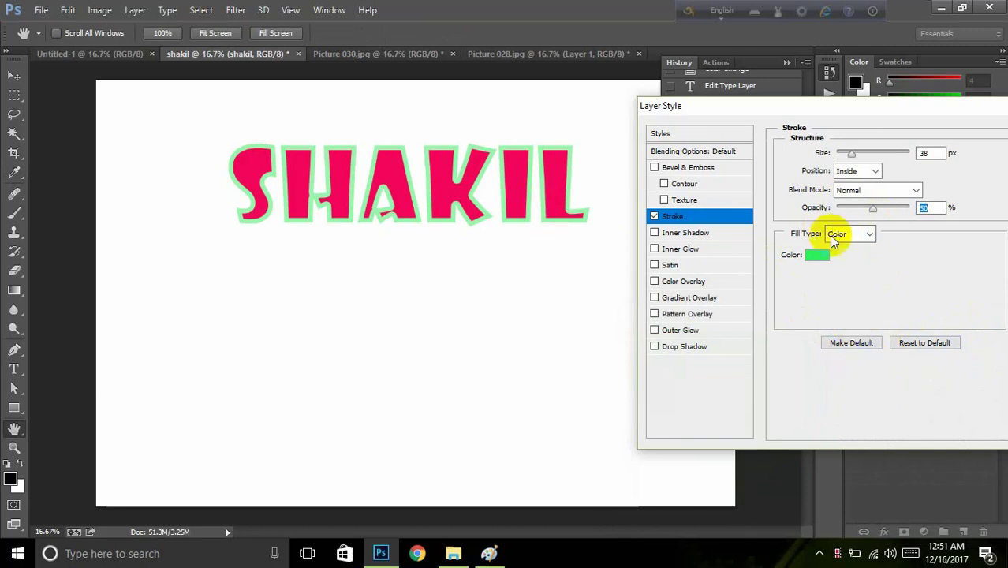
# Step: Replace the stroke with a Bevel & Emboss effect and apply the layer style
pyautogui.click(655, 216)
pyautogui.click(655, 167)
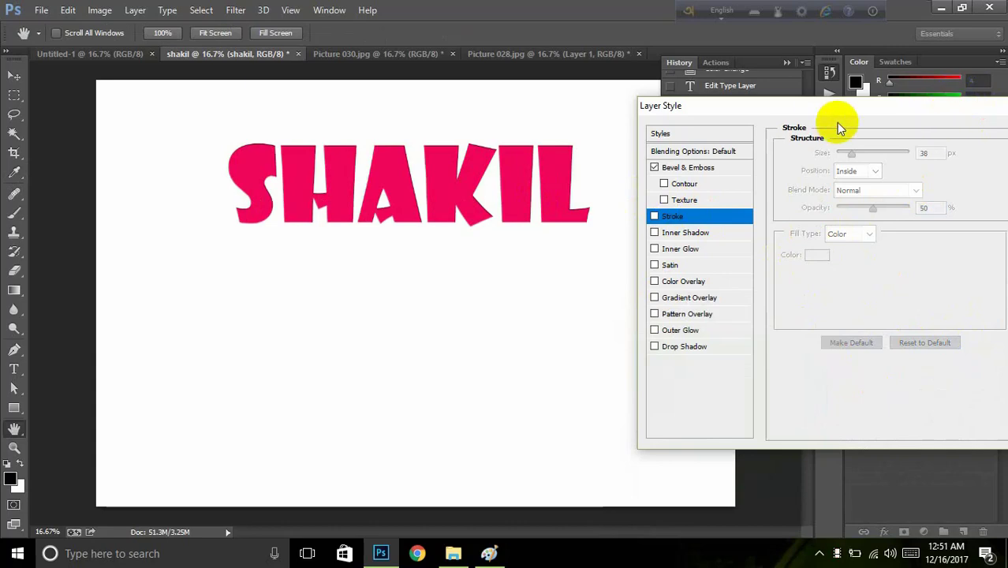
pyautogui.moveTo(778, 116); pyautogui.dragTo(694, 126)
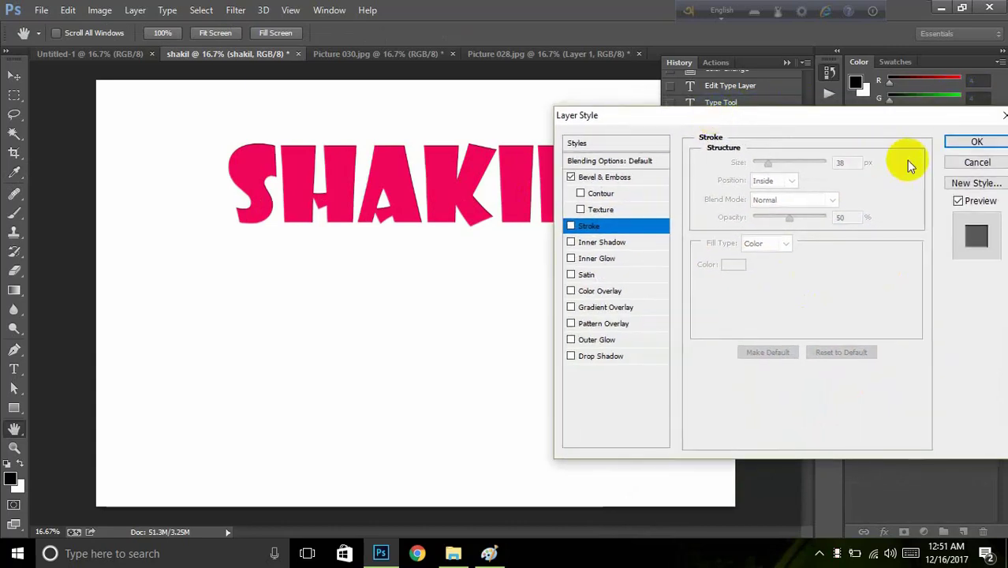
pyautogui.click(954, 143)
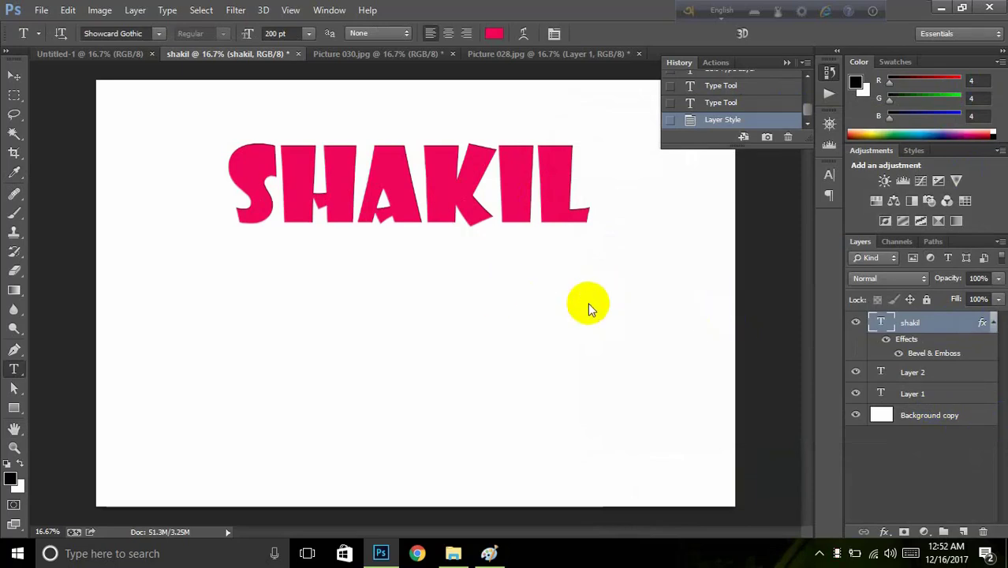
# Step: Open Screenshot (2).png from Pictures > Screenshots as a new document
pyautogui.hotkey('ctrl', 'o')
pyautogui.scroll(-2, 354, 265)
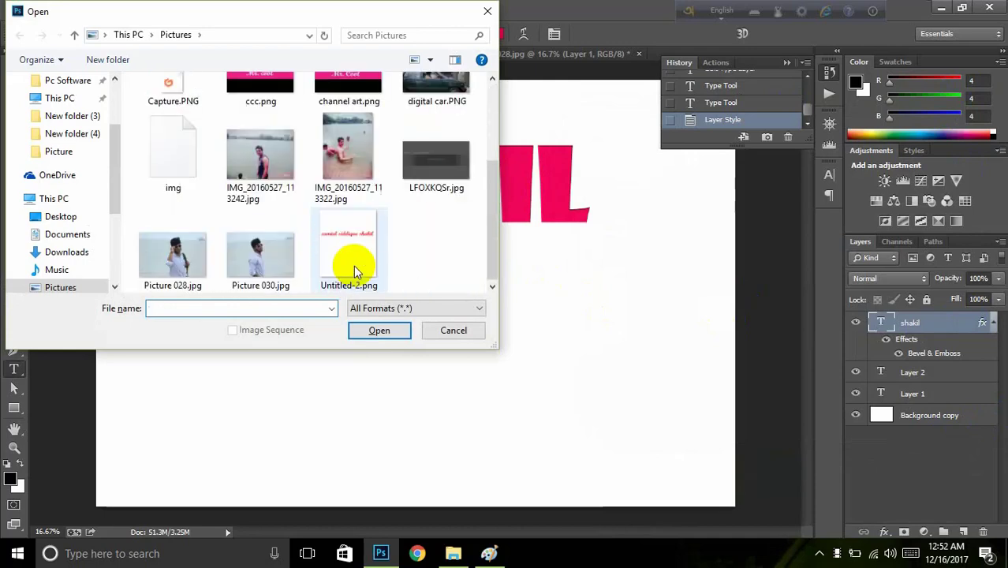
pyautogui.scroll(1, 360, 236)
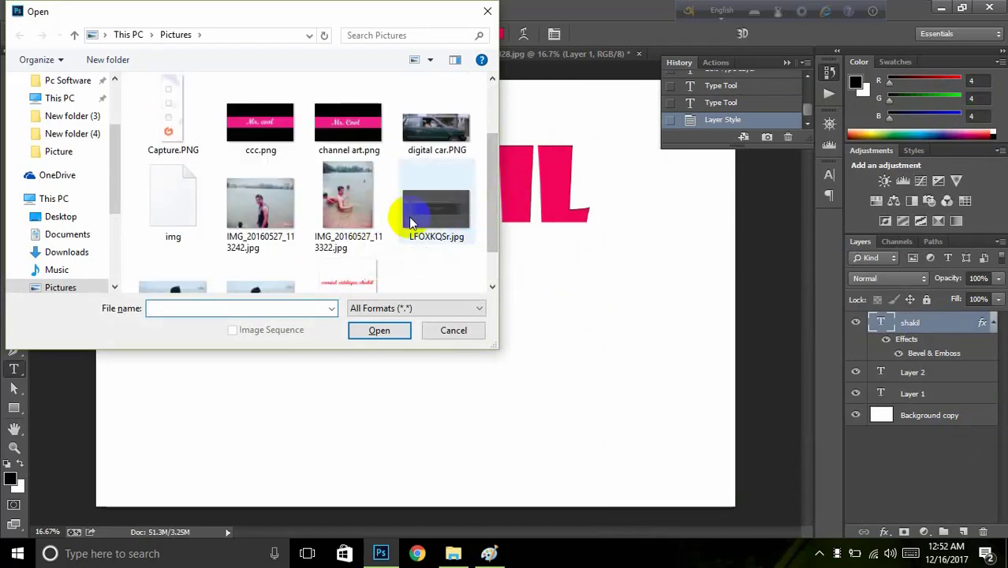
pyautogui.scroll(1, 339, 197)
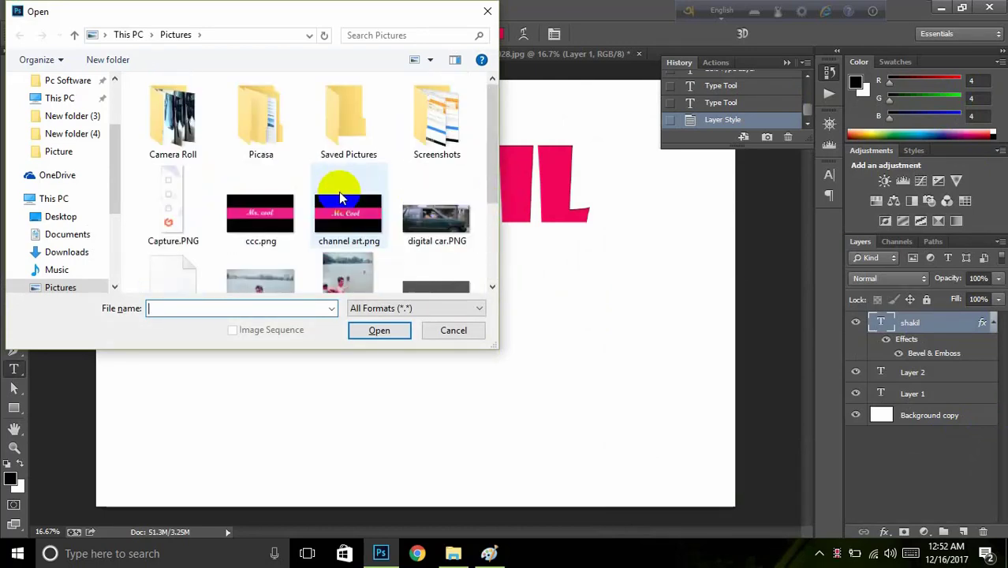
pyautogui.doubleClick(180, 130)
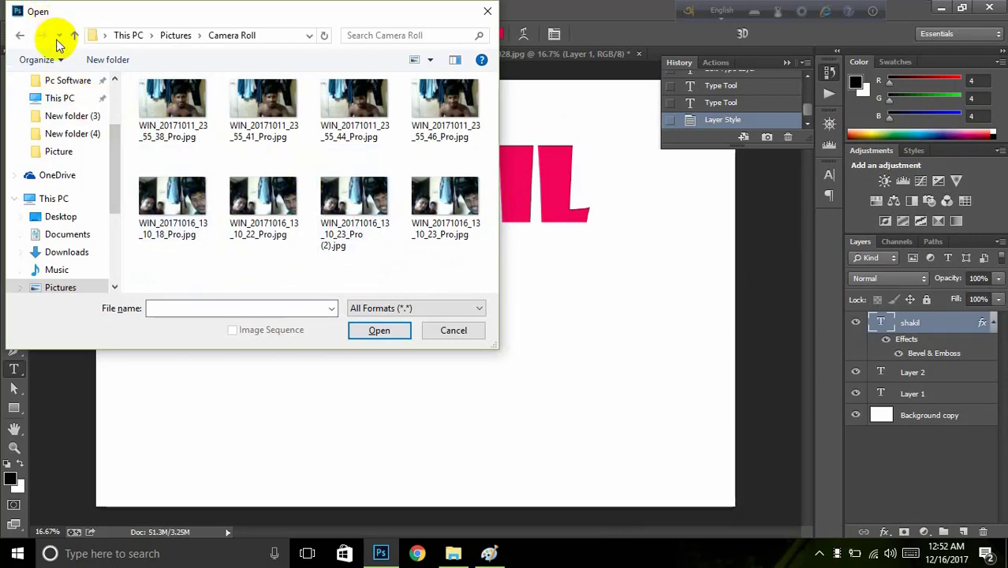
pyautogui.click(21, 36)
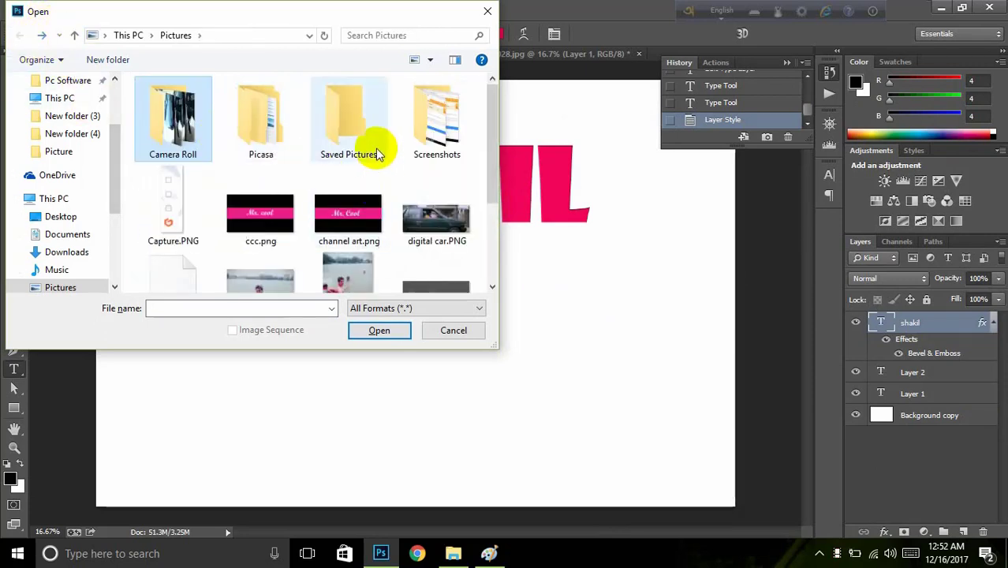
pyautogui.click(422, 140)
pyautogui.doubleClick(422, 140)
pyautogui.click(256, 93)
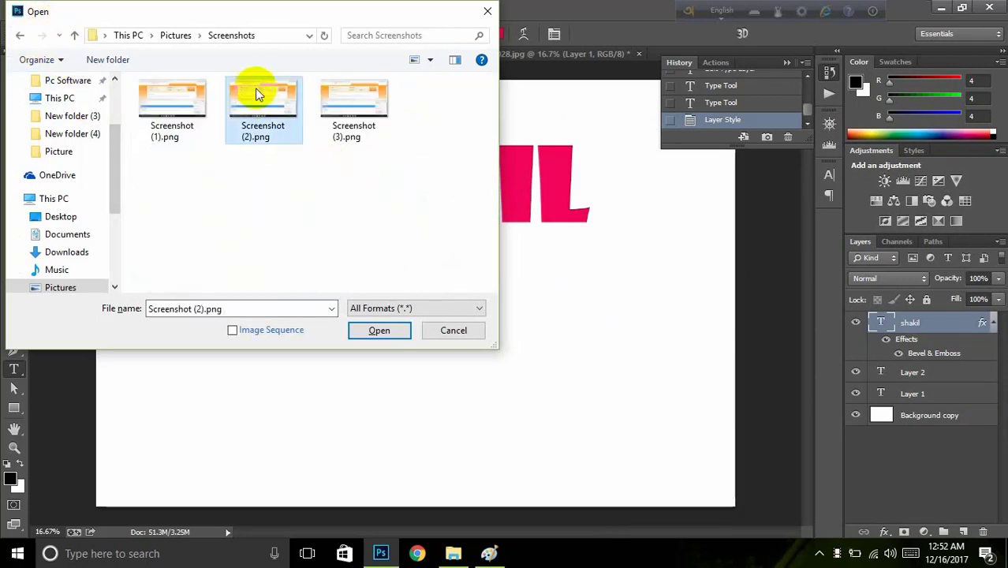
pyautogui.click(378, 331)
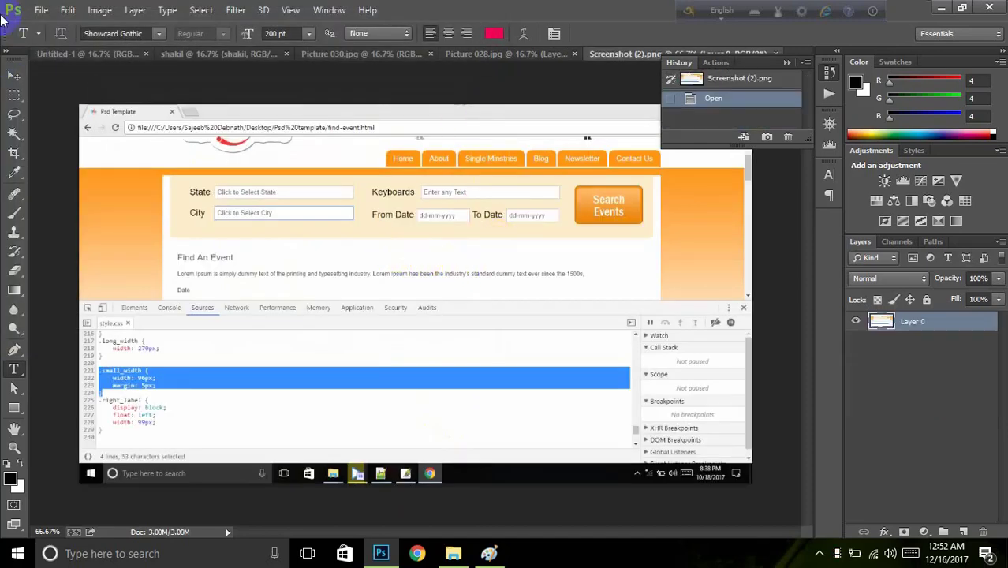
# Step: Drag the screenshot into the shakil document and place it below the SHAKIL text
pyautogui.click(14, 75)
pyautogui.moveTo(363, 248); pyautogui.dragTo(345, 217)
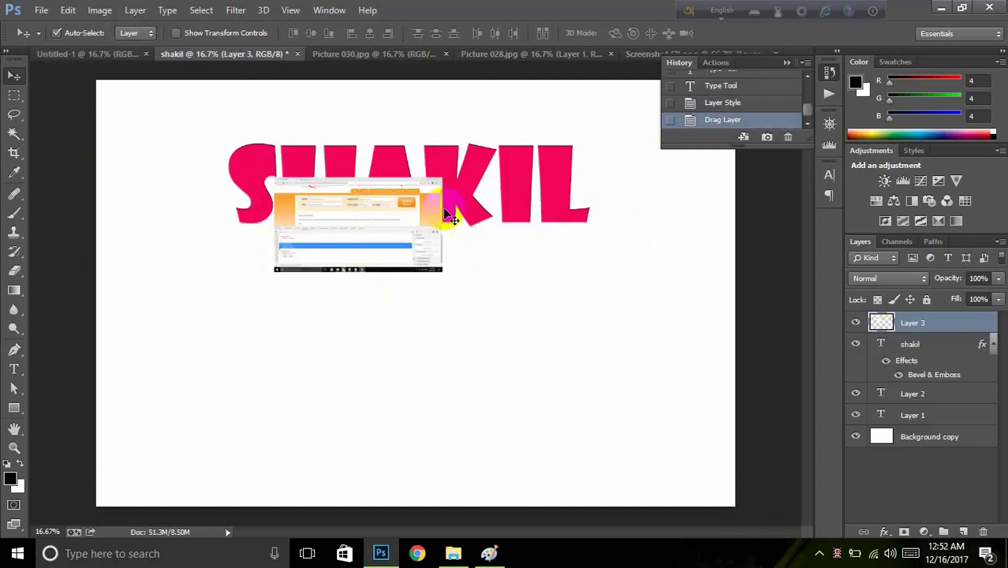
pyautogui.moveTo(377, 227); pyautogui.dragTo(412, 345)
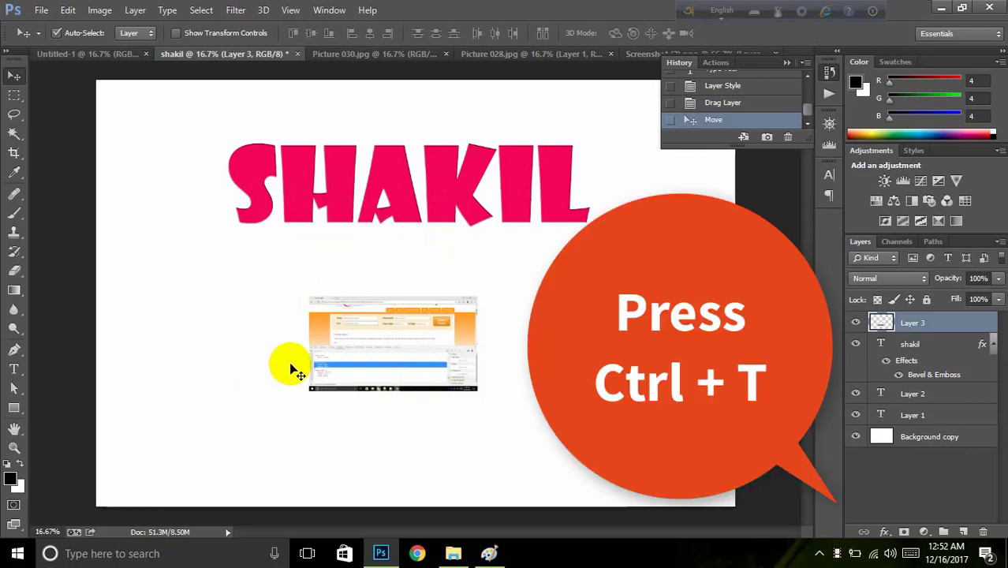
# Step: Scale the screenshot proportionally from its centre to about 237%
pyautogui.hotkey('ctrl', 't')
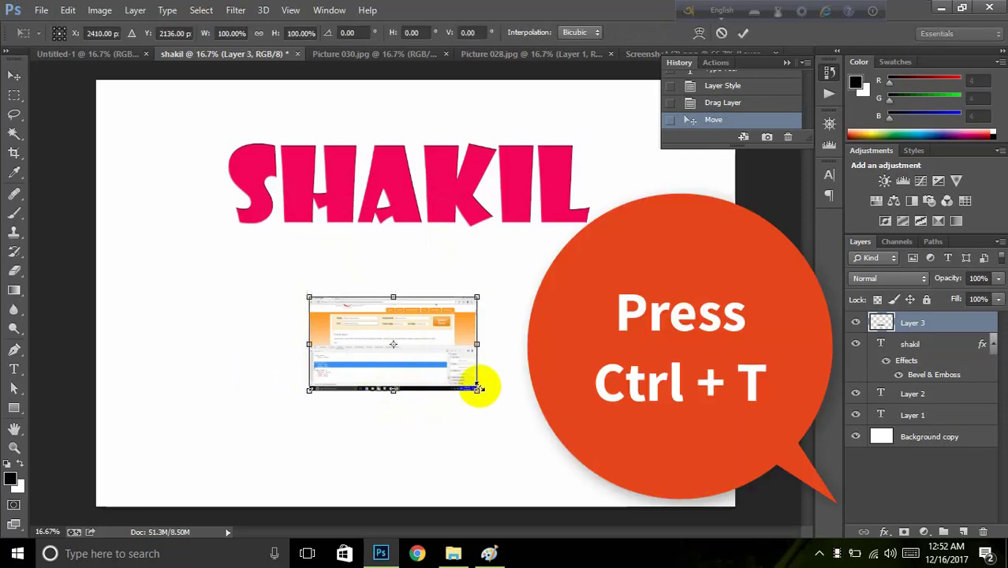
pyautogui.moveTo(476, 391); pyautogui.dragTo(506, 386)
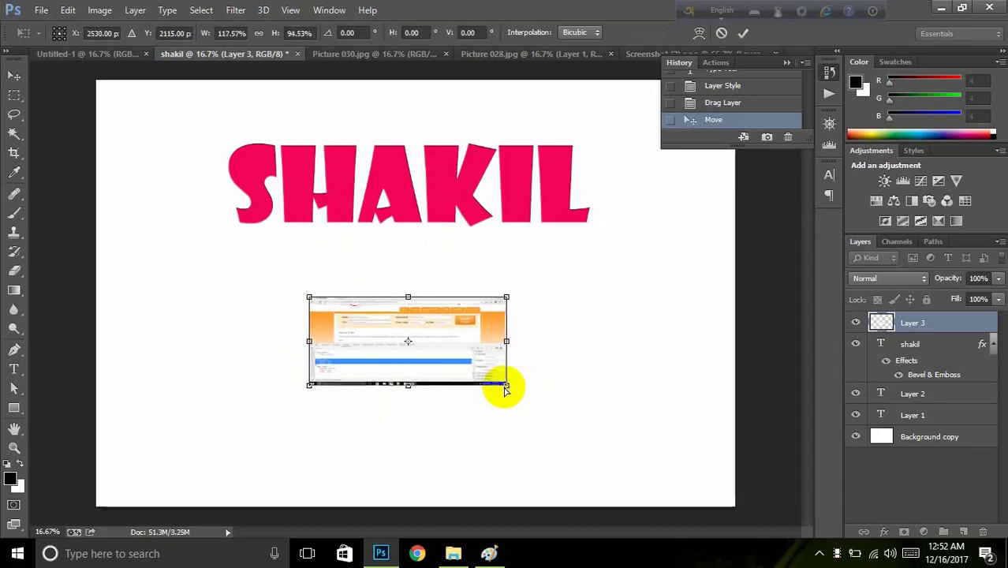
pyautogui.hotkey('ctrl', 'z')
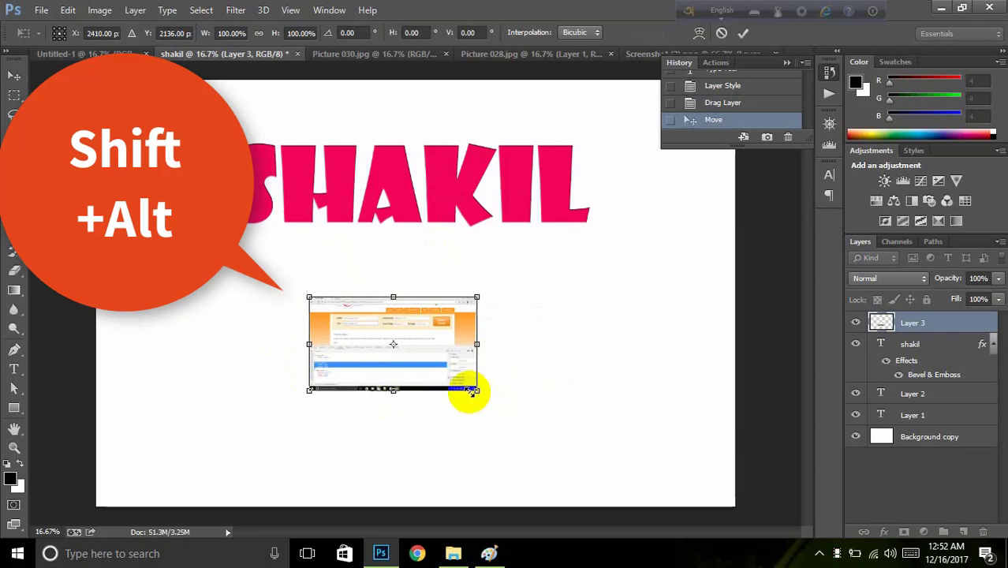
pyautogui.moveTo(478, 391); pyautogui.dragTo(599, 446)
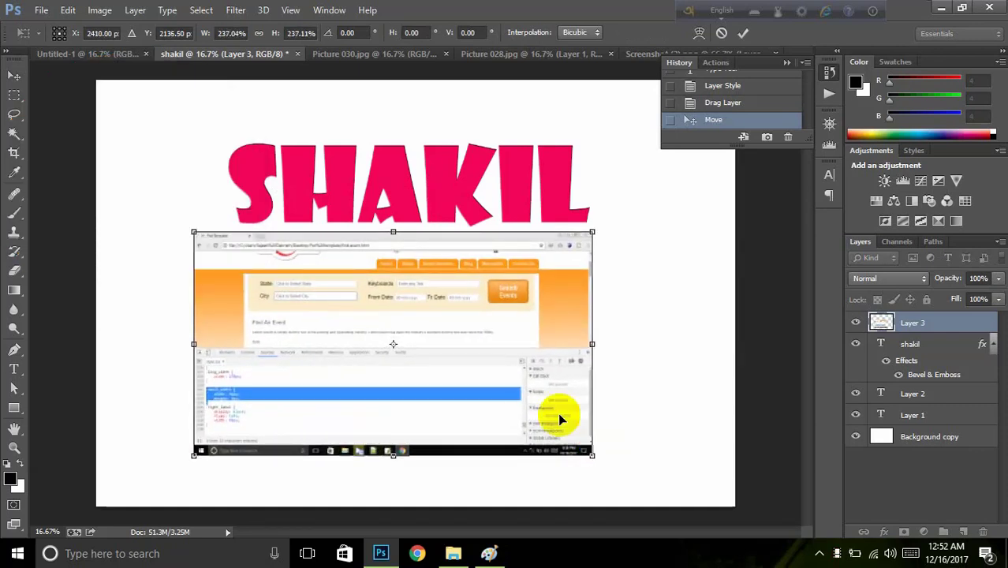
pyautogui.click(745, 35)
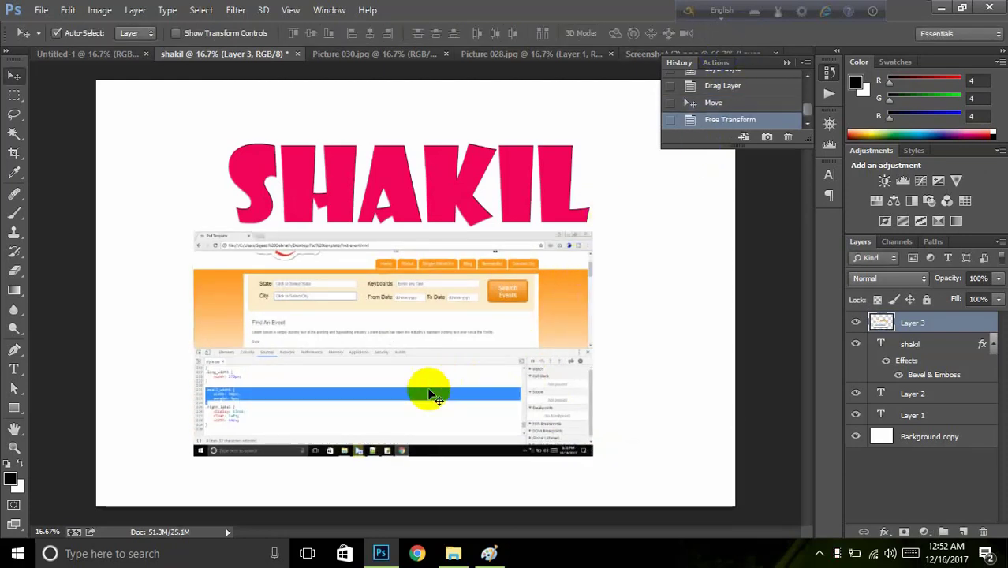
# Step: Check the shakil and Layer 3 visibility, then shift the screenshot slightly right and down
pyautogui.moveTo(416, 287)
pyautogui.mouseDown()
pyautogui.moveTo(416, 297)
pyautogui.moveTo(413, 282)
pyautogui.mouseUp()
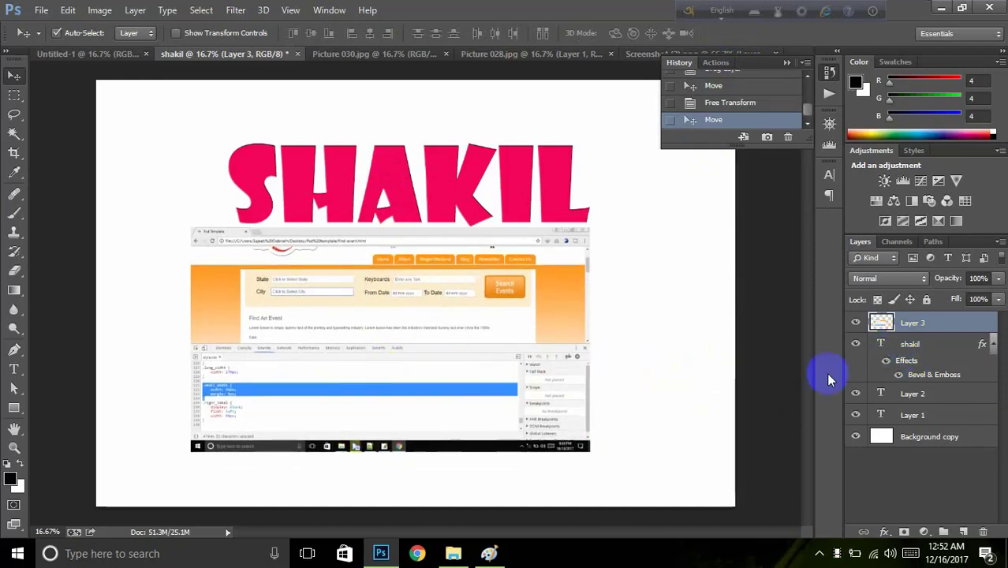
pyautogui.click(915, 348)
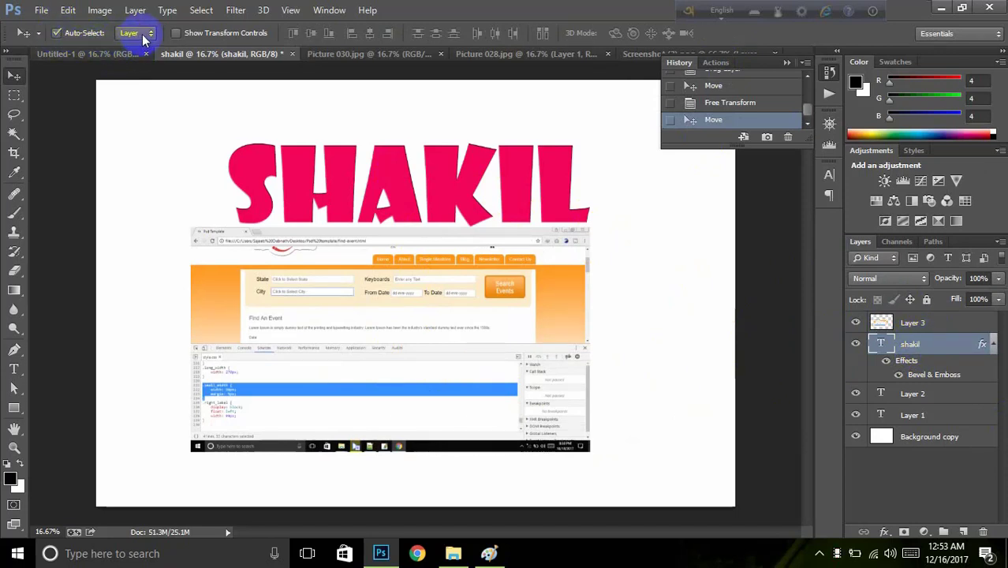
pyautogui.click(446, 288)
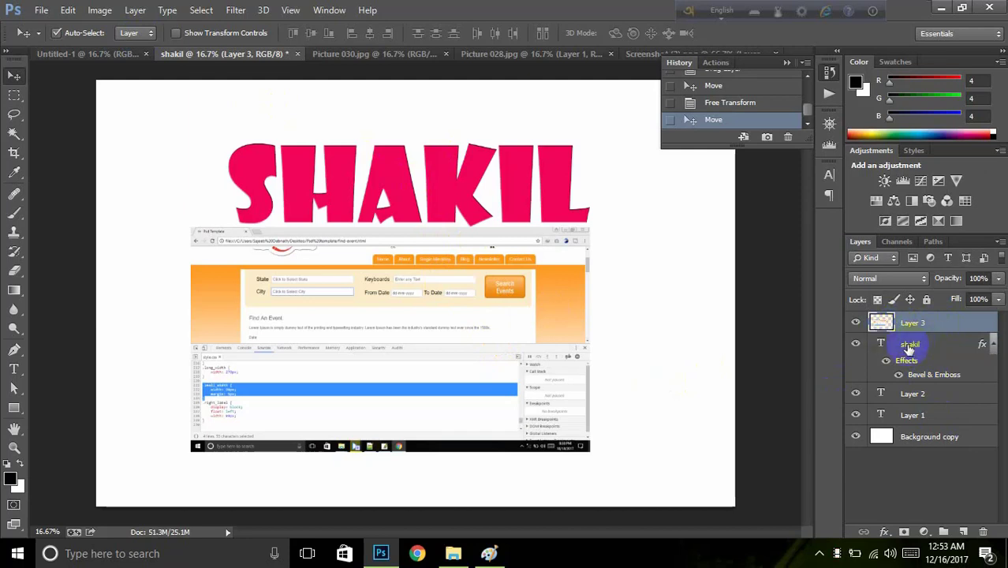
pyautogui.click(457, 168)
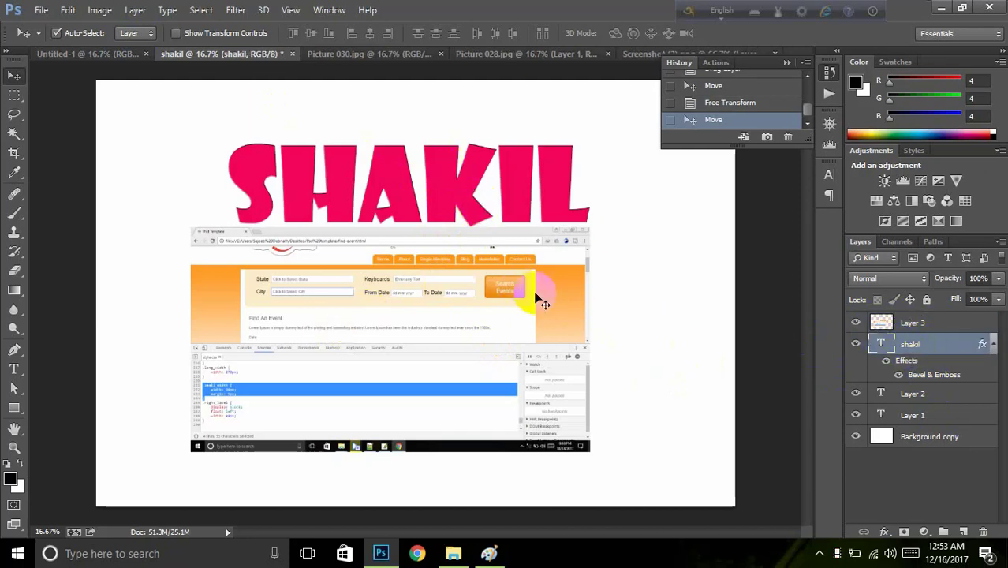
pyautogui.click(854, 345)
pyautogui.click(855, 345)
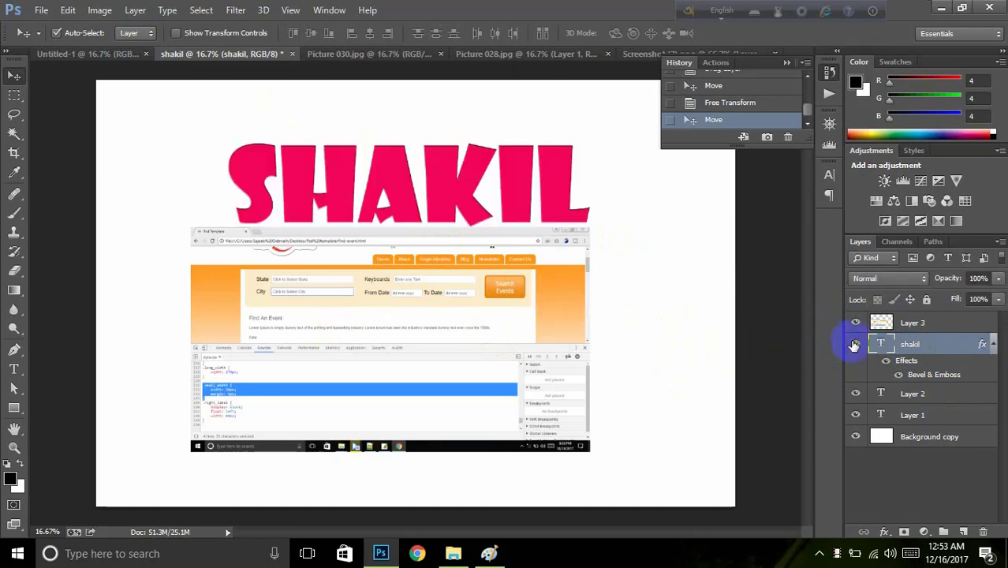
pyautogui.click(855, 323)
pyautogui.click(855, 323)
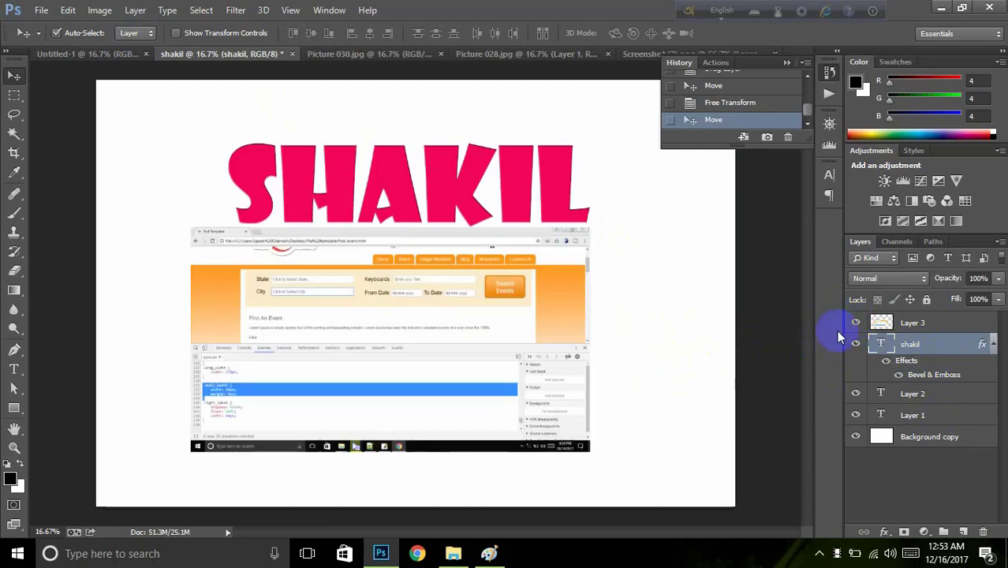
pyautogui.moveTo(447, 291); pyautogui.dragTo(465, 311)
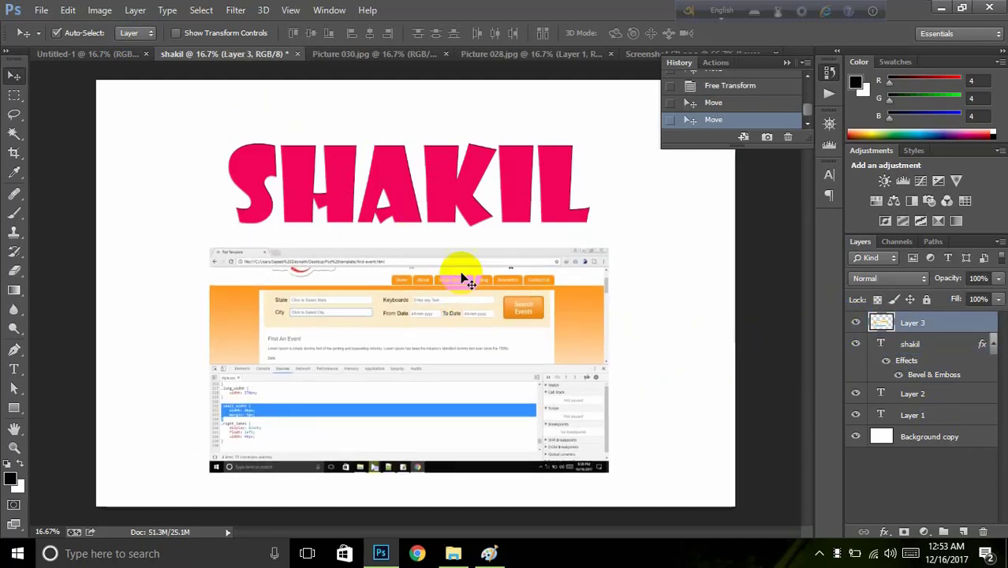
pyautogui.click(891, 347)
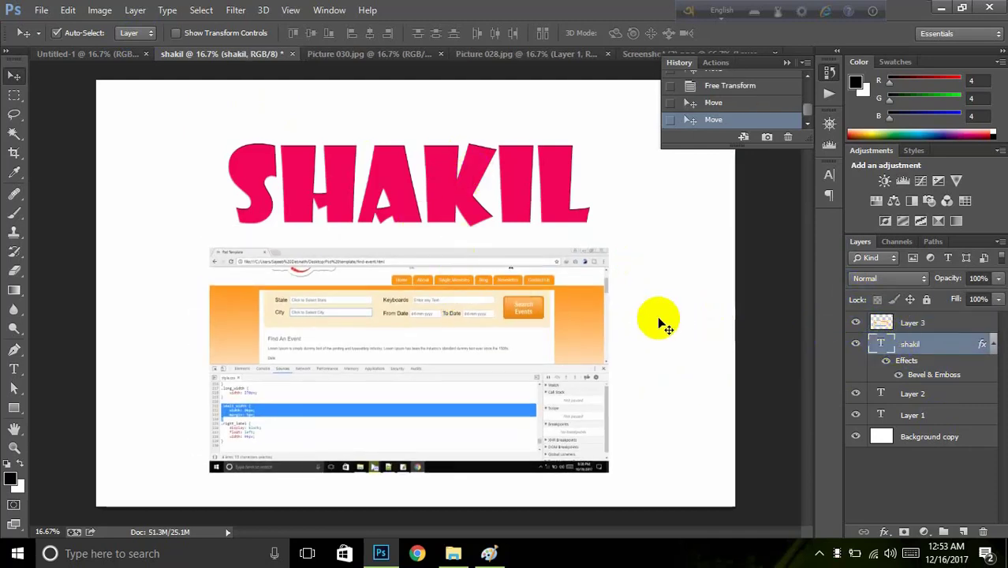
# Step: Enlarge the SHAKIL text to about 139% with Free Transform
pyautogui.hotkey('ctrl', 't')
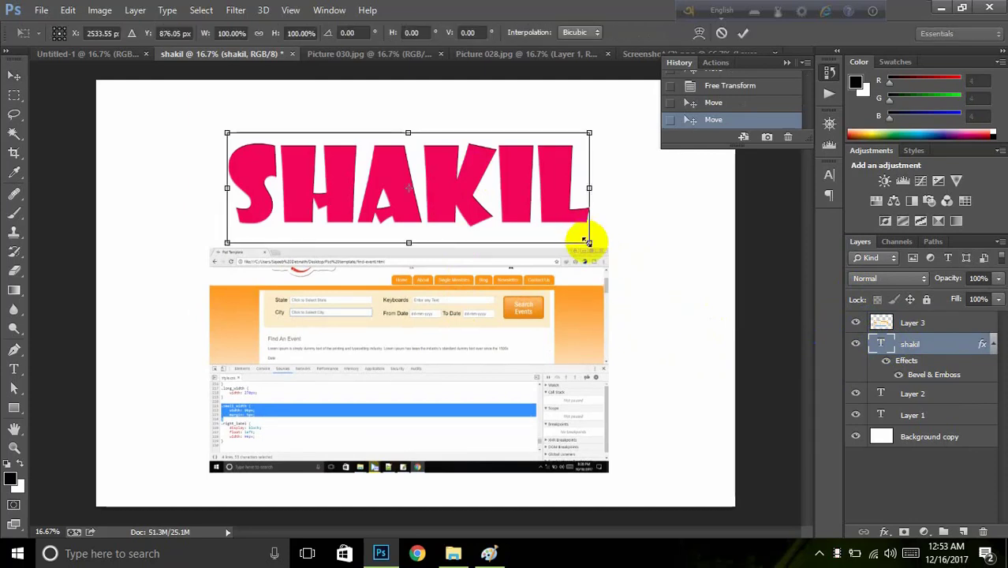
pyautogui.moveTo(587, 242); pyautogui.dragTo(644, 294)
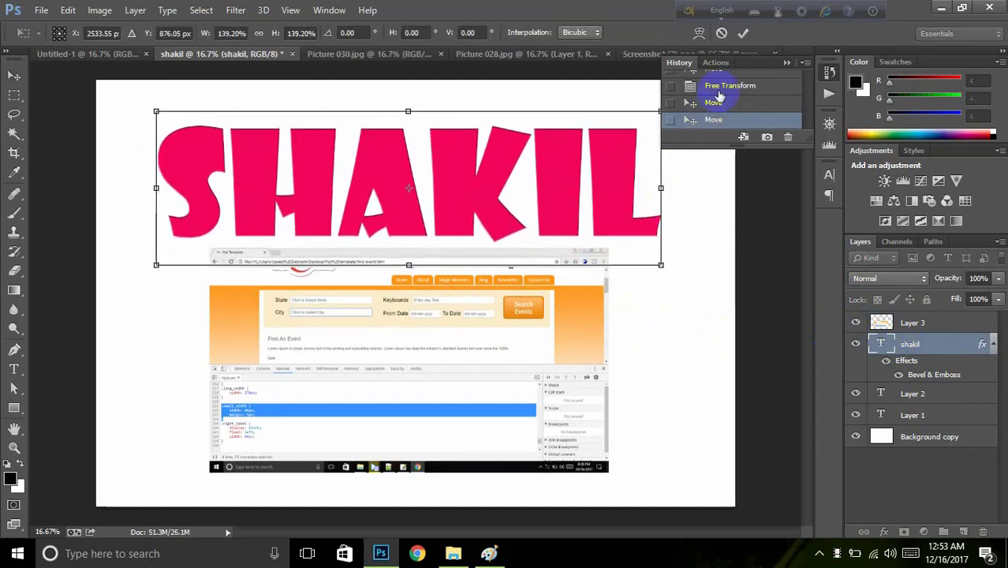
pyautogui.click(742, 35)
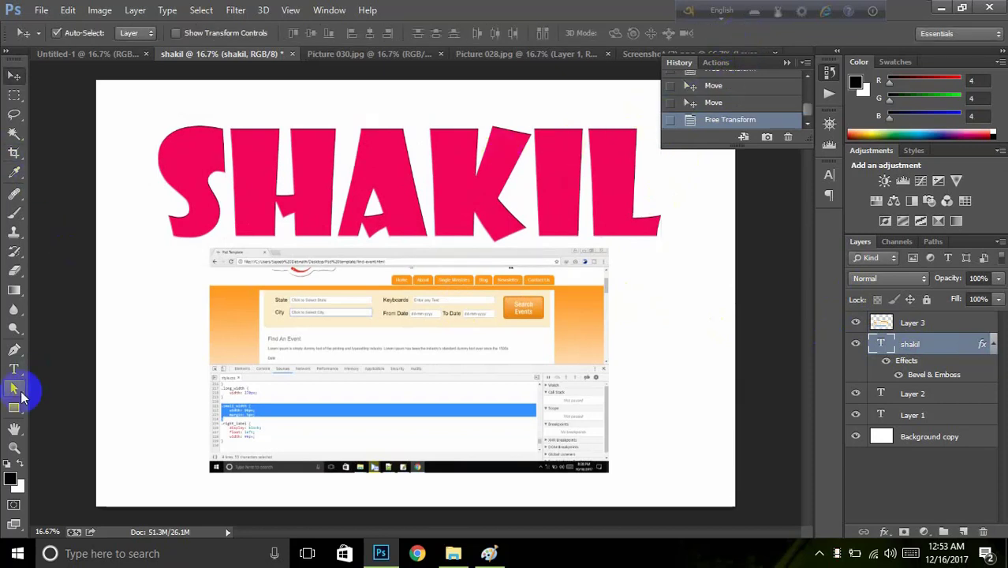
# Step: Reduce the SHAKIL font size to 244.4 pt
pyautogui.click(12, 371)
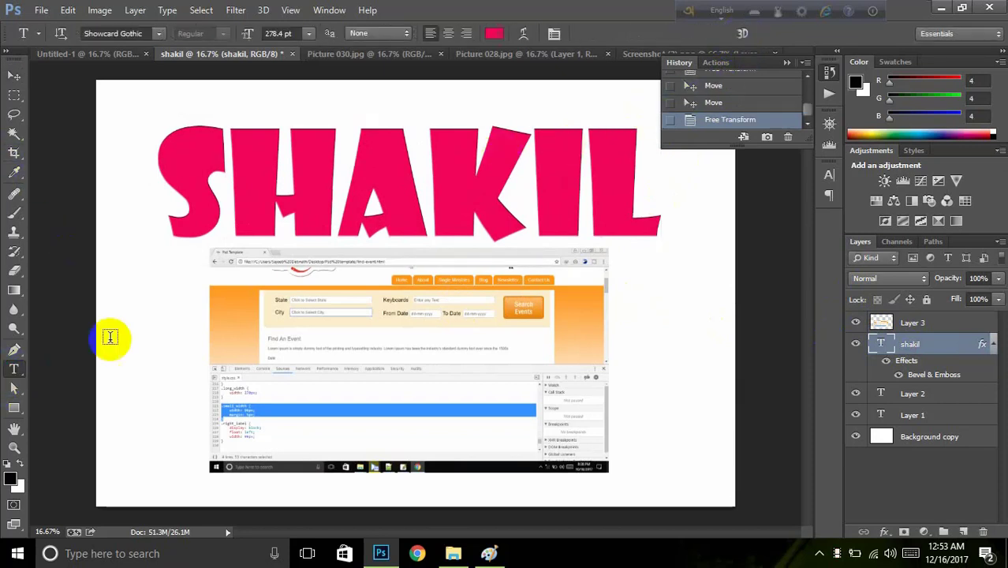
pyautogui.click(332, 184)
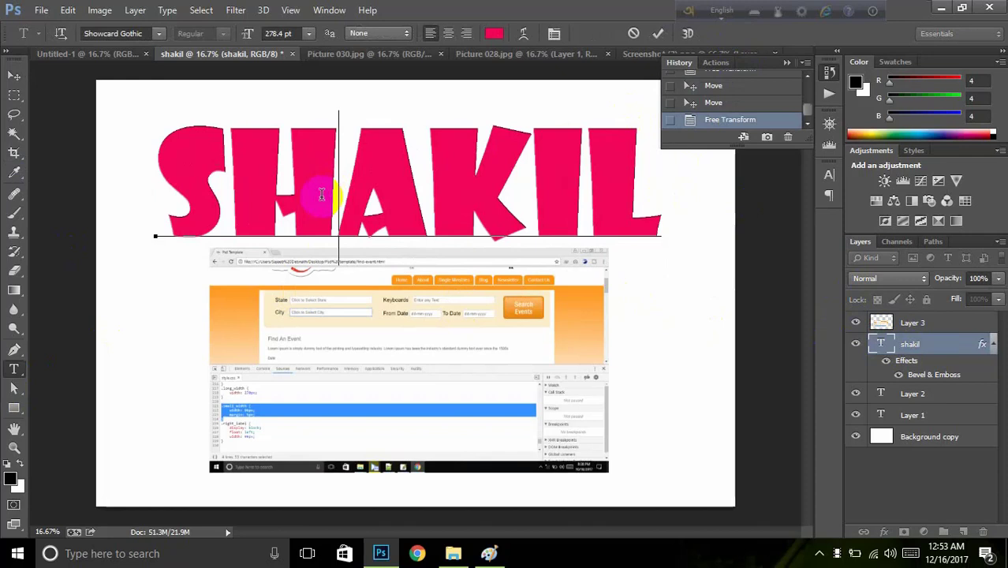
pyautogui.hotkey('ctrl', 'a')
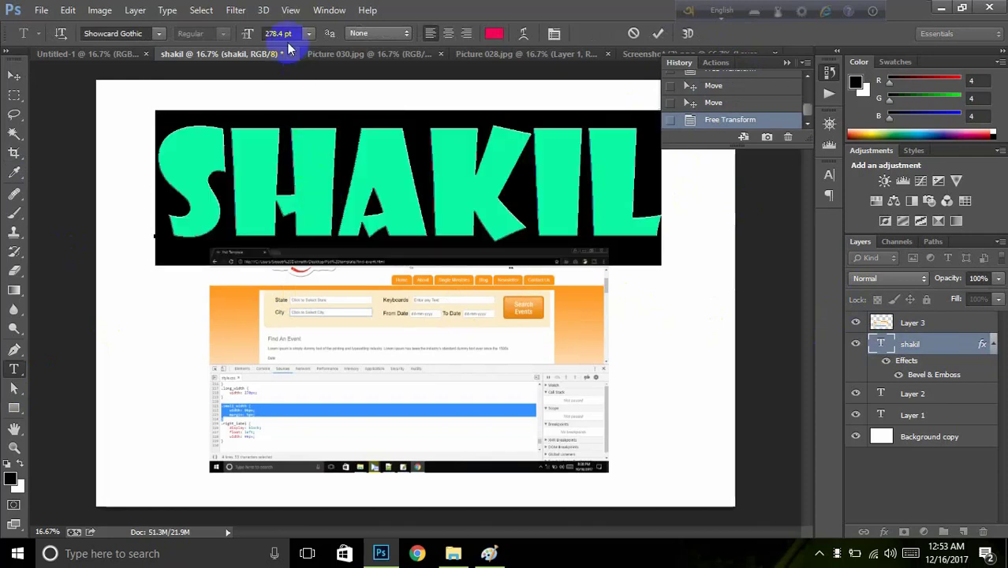
pyautogui.click(274, 32)
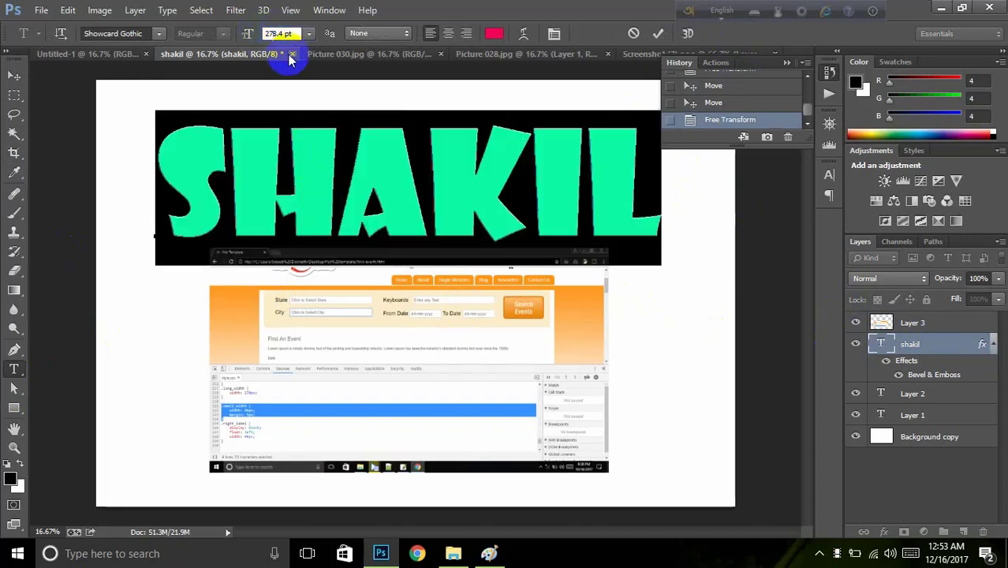
pyautogui.click(275, 36)
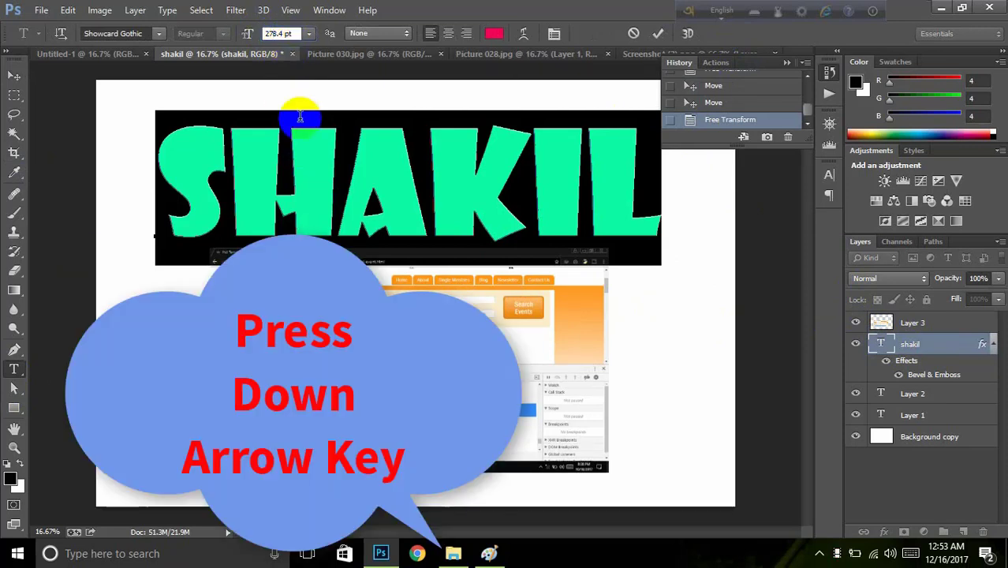
pyautogui.press('Down')
pyautogui.press('Down')
pyautogui.press('Down')
pyautogui.press('Down')
pyautogui.press('Down')
pyautogui.press('Down')
pyautogui.press('Down')
pyautogui.press('Down')
pyautogui.press('Down')
pyautogui.press('Down')
pyautogui.press('Down')
pyautogui.press('Down')
pyautogui.press('Down')
pyautogui.press('Down')
pyautogui.press('Down')
pyautogui.press('Down')
pyautogui.press('Down')
pyautogui.press('Down')
pyautogui.press('Down')
pyautogui.press('Down')
pyautogui.press('Down')
pyautogui.press('Down')
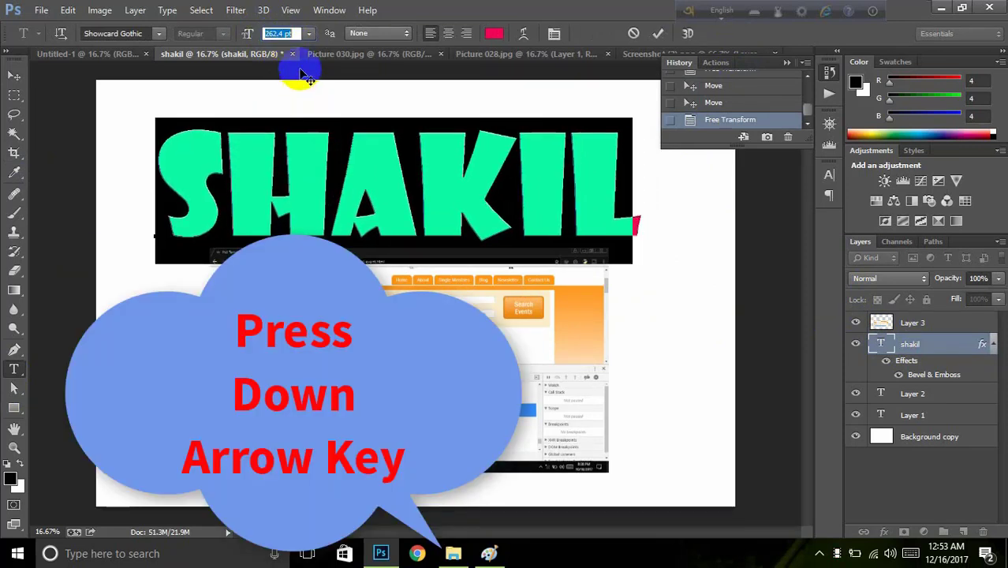
pyautogui.press('Down')
pyautogui.press('Down')
pyautogui.press('Down')
pyautogui.press('Down')
pyautogui.press('Down')
pyautogui.press('Down')
pyautogui.press('Down')
pyautogui.press('Down')
pyautogui.press('Down')
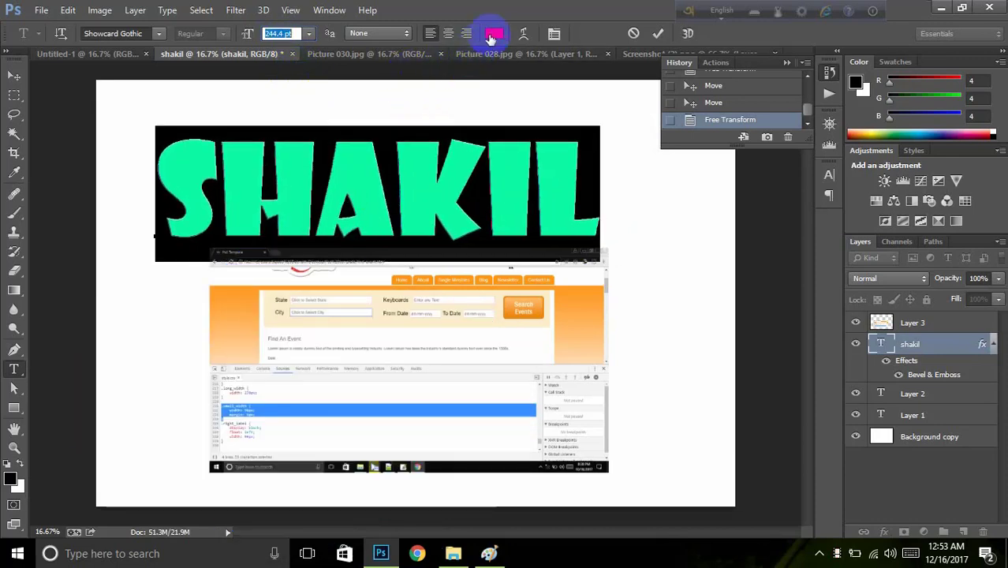
# Step: Change the SHAKIL text colour to light green (afeaa9) and commit the edit
pyautogui.click(495, 33)
pyautogui.click(672, 346)
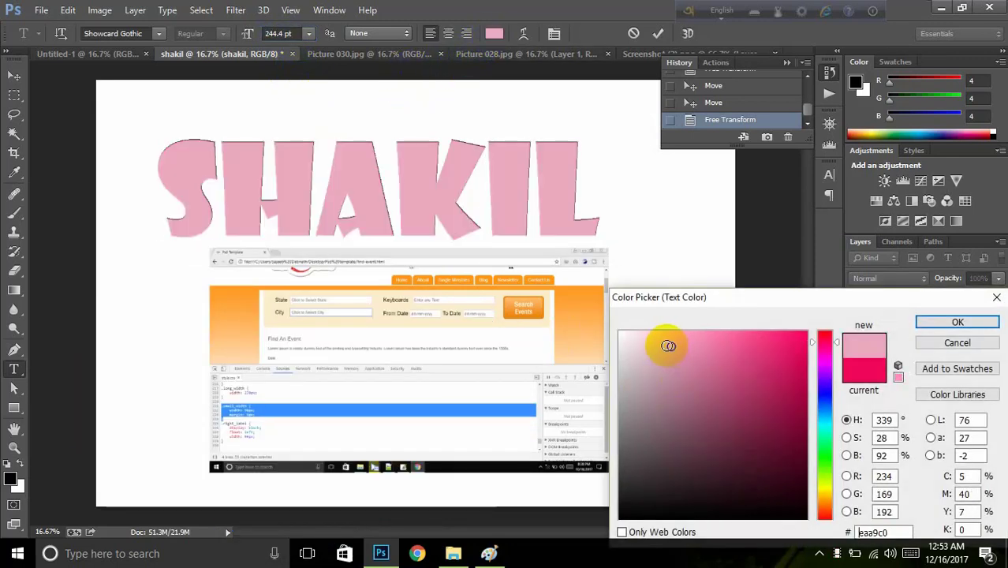
pyautogui.moveTo(826, 490); pyautogui.dragTo(826, 462)
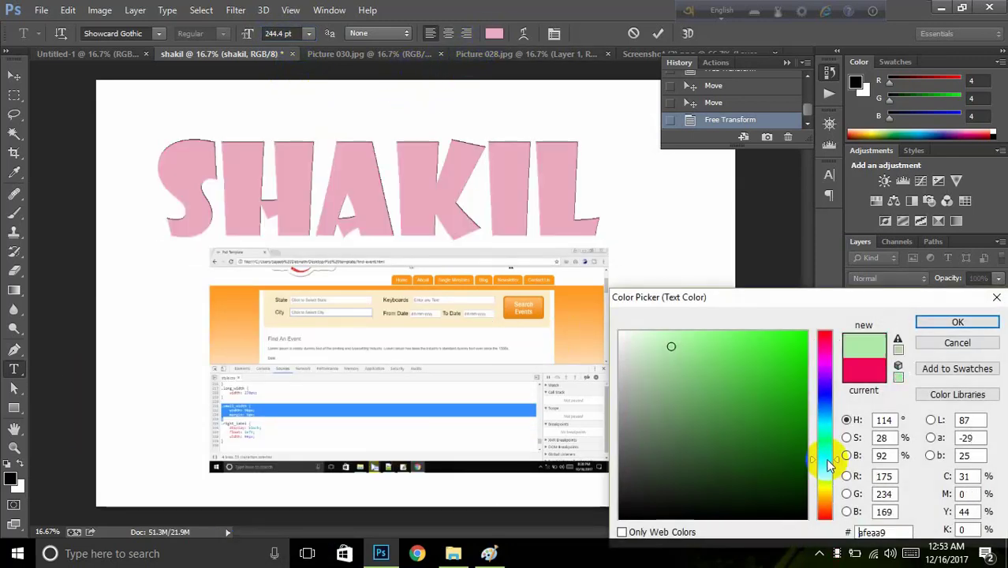
pyautogui.click(957, 322)
pyautogui.click(466, 238)
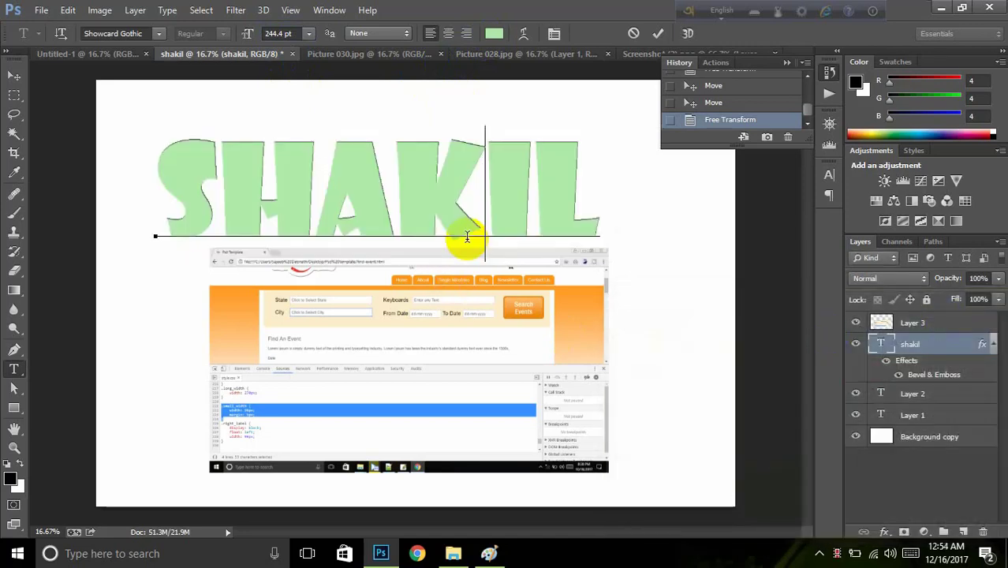
pyautogui.click(663, 33)
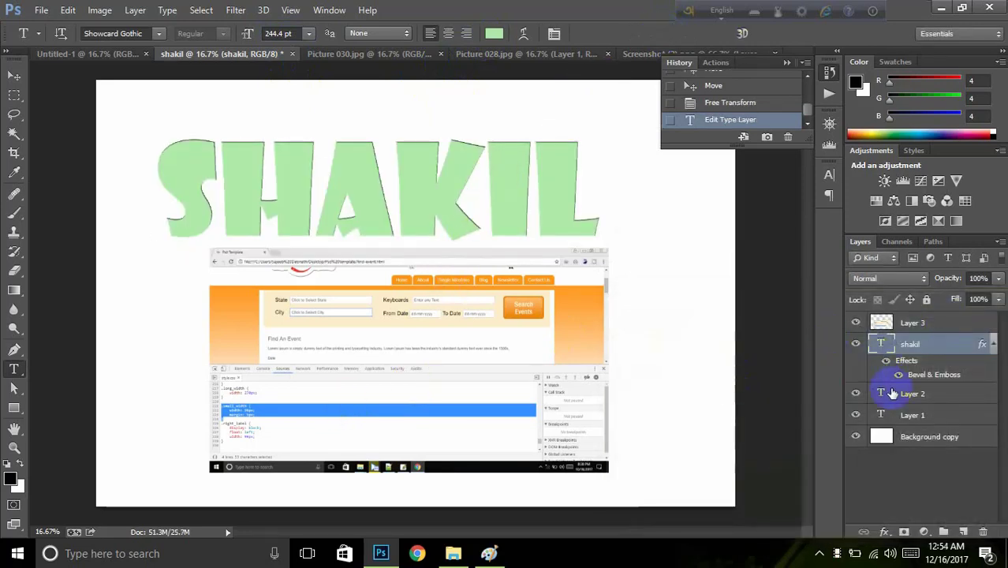
# Step: Scale the Layer 3 screenshot to 133.33% and move it up over the SHAKIL letters
pyautogui.click(913, 327)
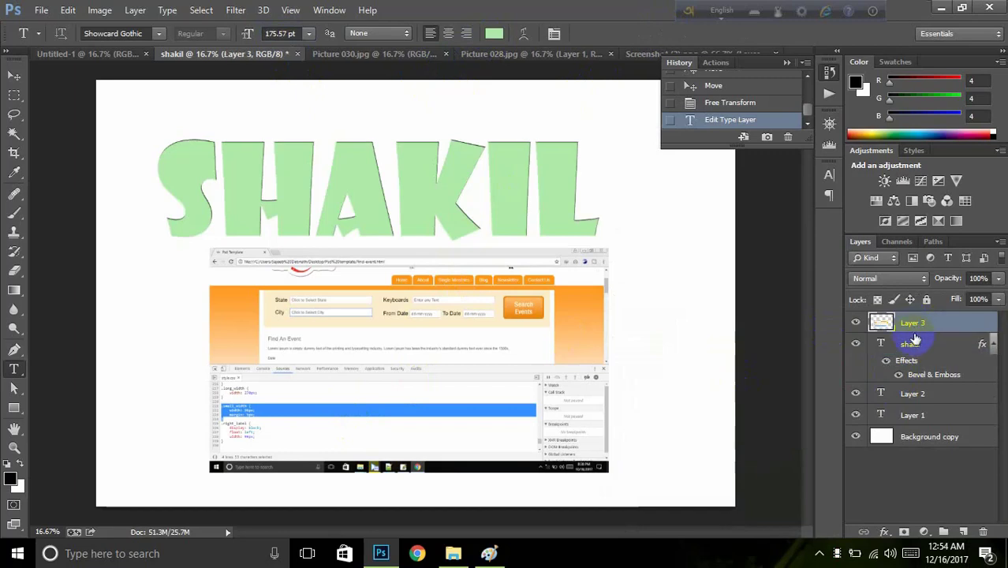
pyautogui.hotkey('ctrl', 't')
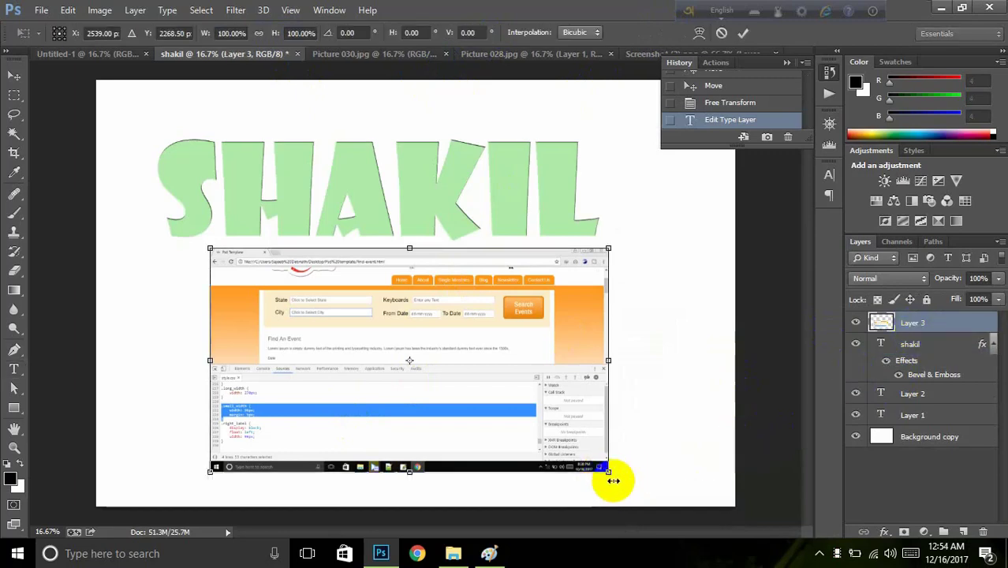
pyautogui.moveTo(607, 472); pyautogui.dragTo(675, 509)
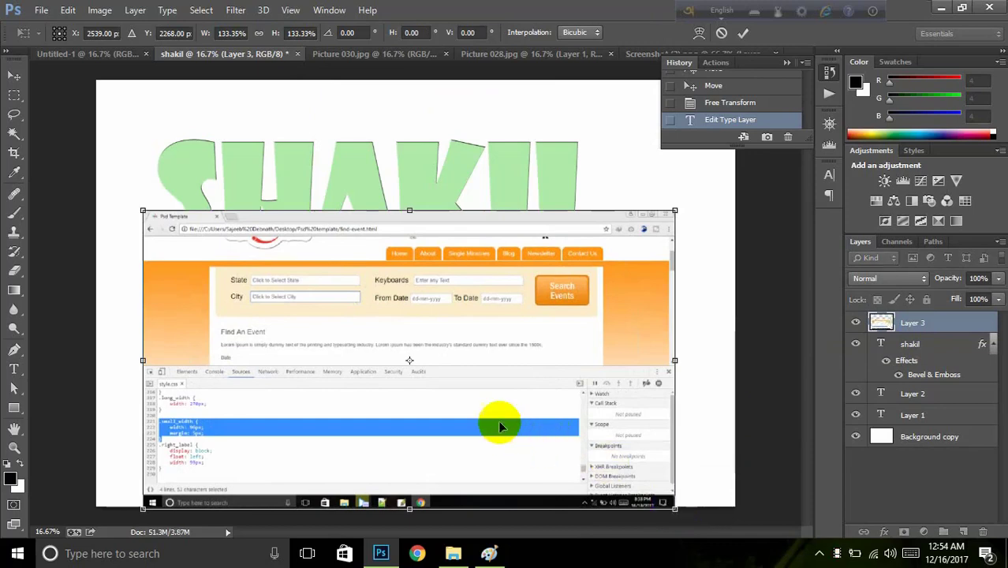
pyautogui.moveTo(499, 423); pyautogui.dragTo(478, 294)
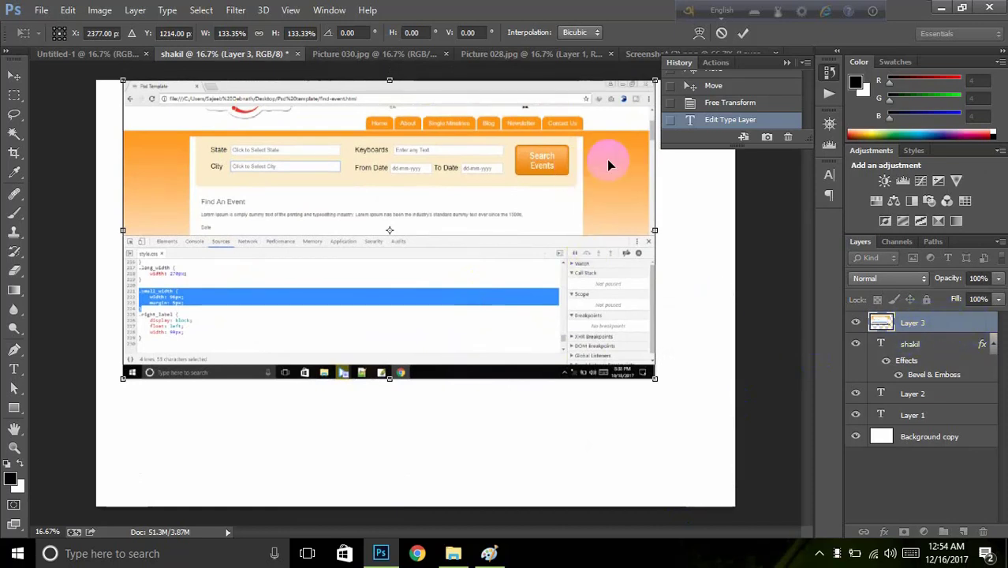
pyautogui.click(742, 33)
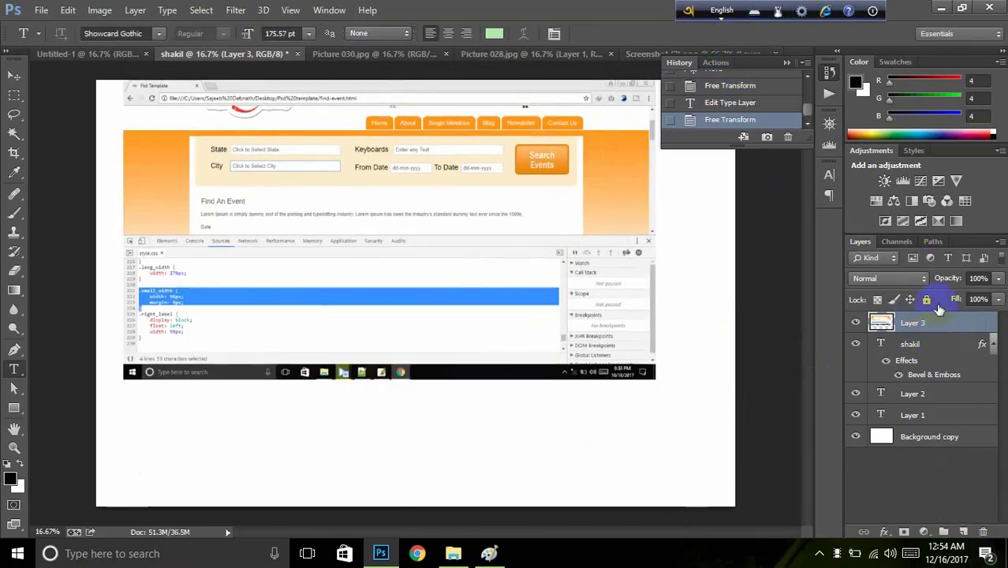
# Step: Clip Layer 3 to the shakil text and nudge the screenshot down inside the letters
pyautogui.rightClick(947, 329)
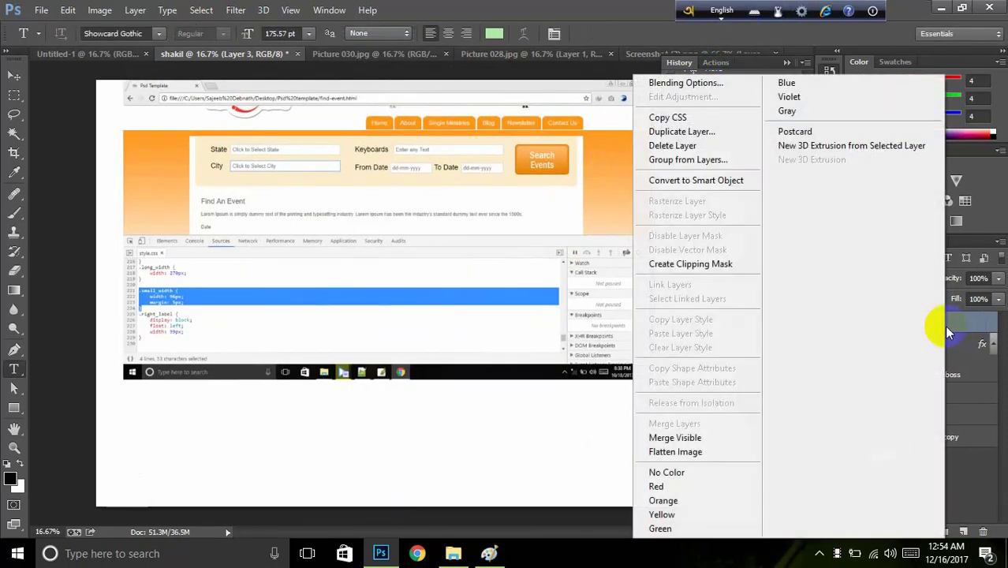
pyautogui.click(708, 265)
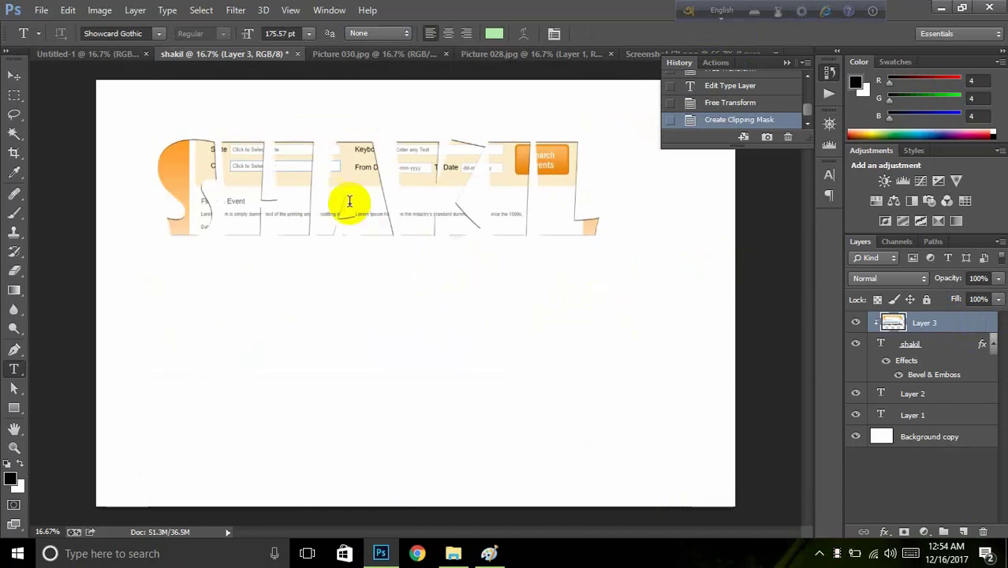
pyautogui.click(14, 76)
pyautogui.moveTo(388, 237); pyautogui.dragTo(372, 253)
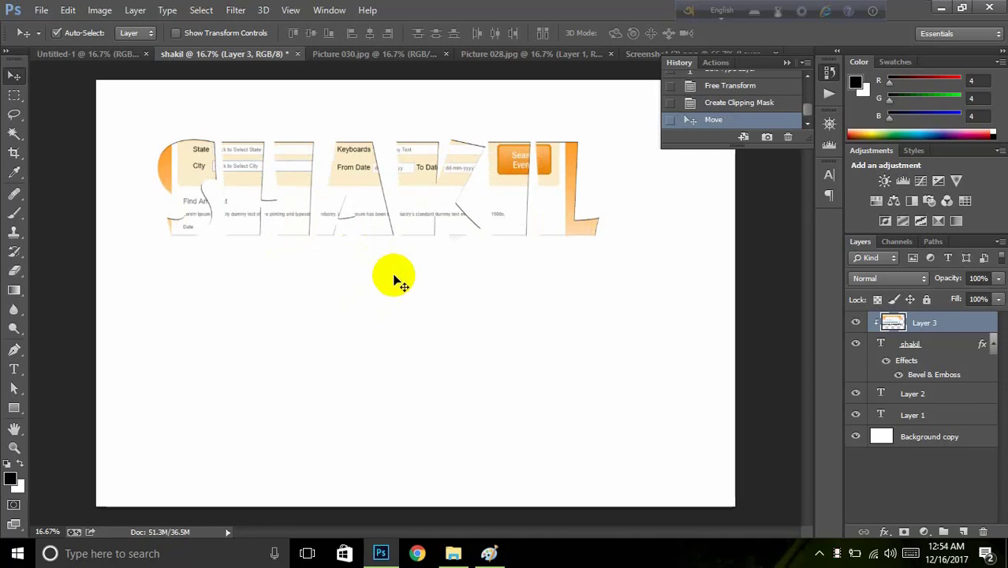
# Step: Undo the shakil edits back to pink SHAKIL, then switch to the Untitled-1 document
pyautogui.hotkey('ctrl', 'alt', 'z')
pyautogui.hotkey('ctrl', 'alt', 'z')
pyautogui.hotkey('ctrl', 'alt', 'z')
pyautogui.hotkey('ctrl', 'alt', 'z')
pyautogui.hotkey('ctrl', 'alt', 'z')
pyautogui.hotkey('ctrl', 'alt', 'z')
pyautogui.hotkey('ctrl', 'alt', 'z')
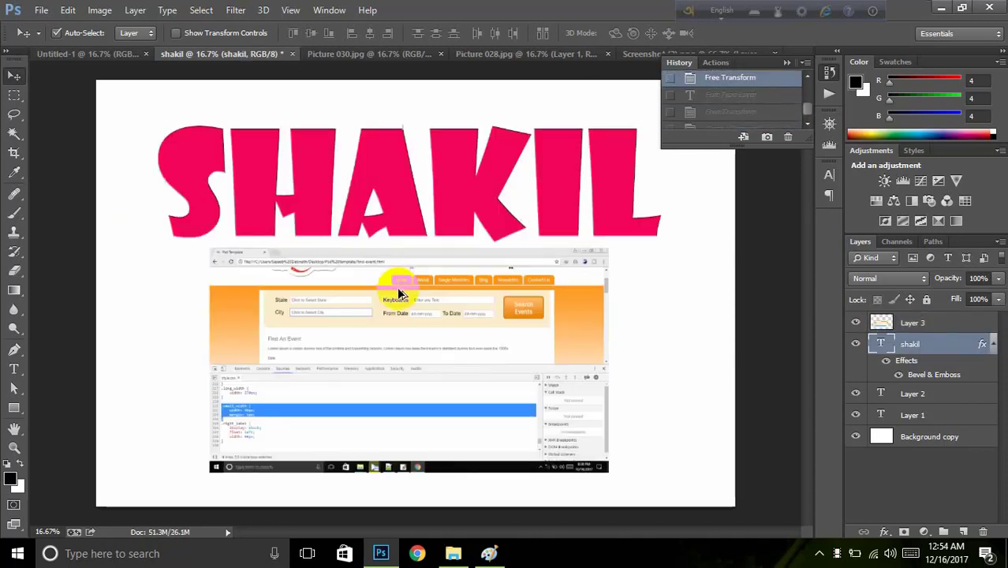
pyautogui.hotkey('ctrl', 'alt', 'z')
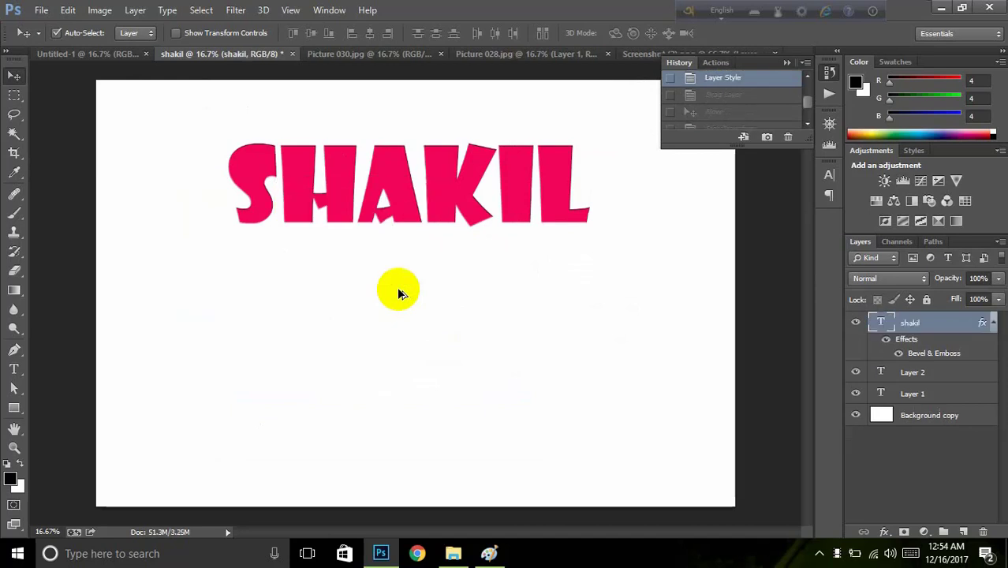
pyautogui.scroll(5, 722, 109)
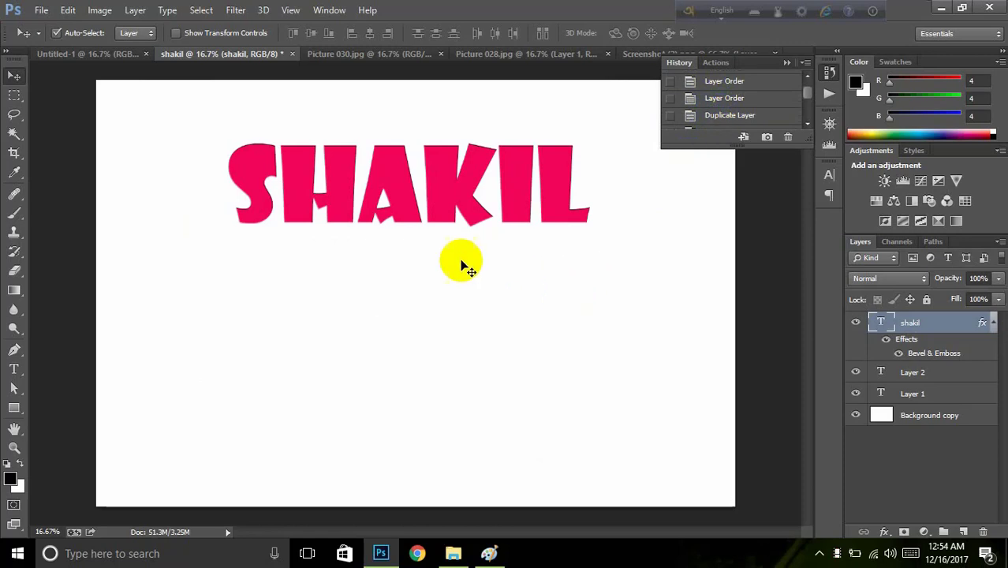
pyautogui.click(84, 53)
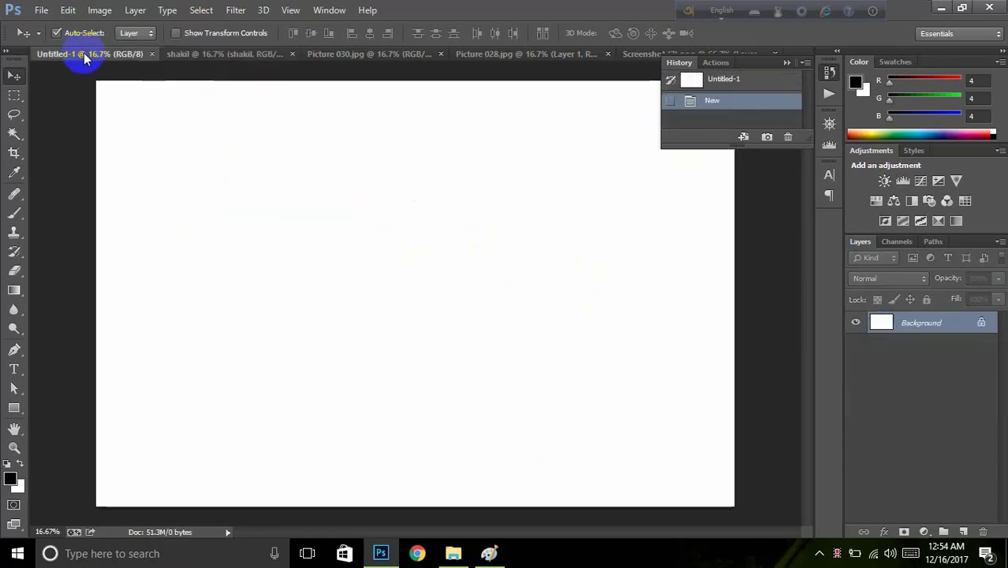
# Step: Switch to the Picture 030.jpg photo and select the Pen tool
pyautogui.click(338, 54)
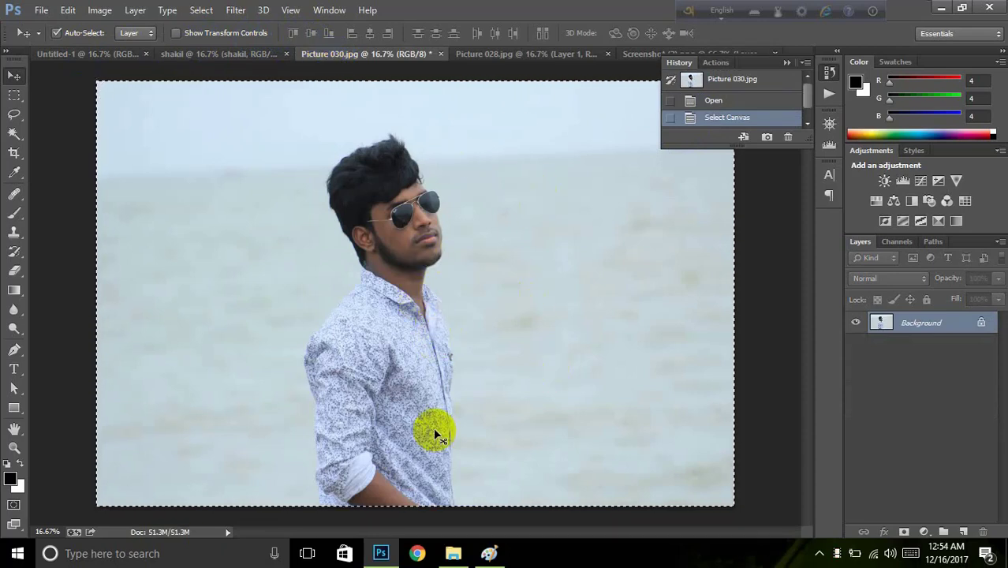
pyautogui.click(382, 523)
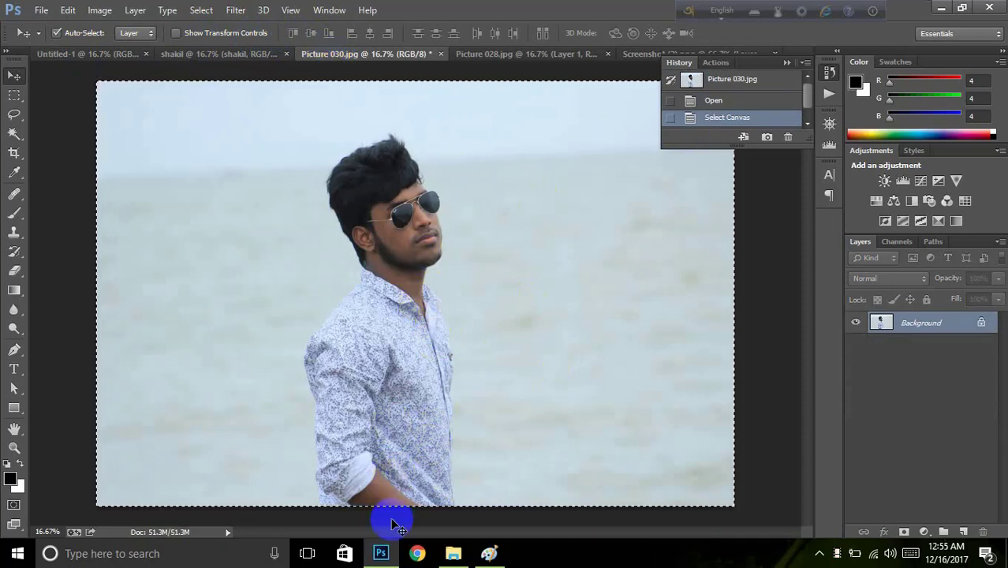
pyautogui.click(428, 510)
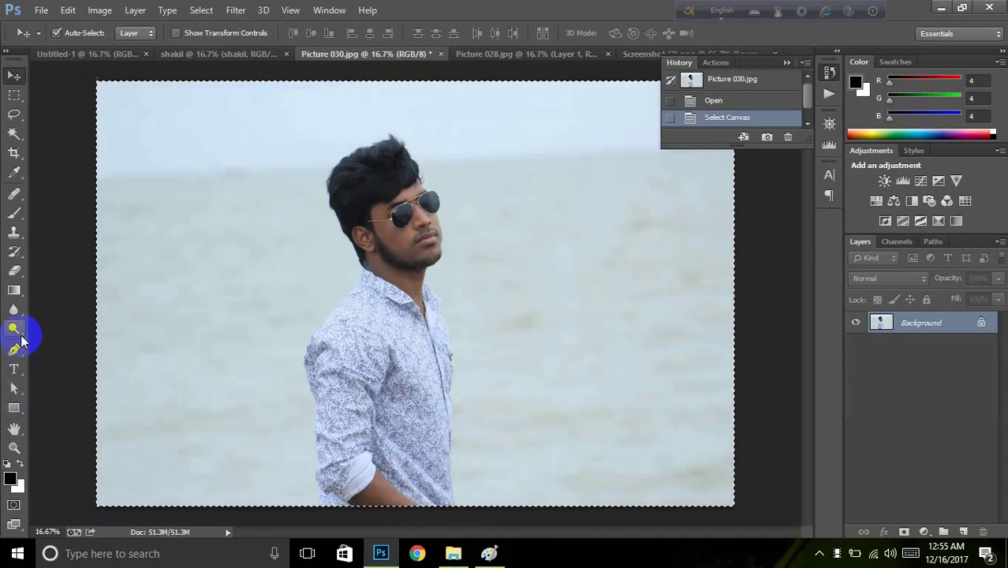
pyautogui.click(15, 348)
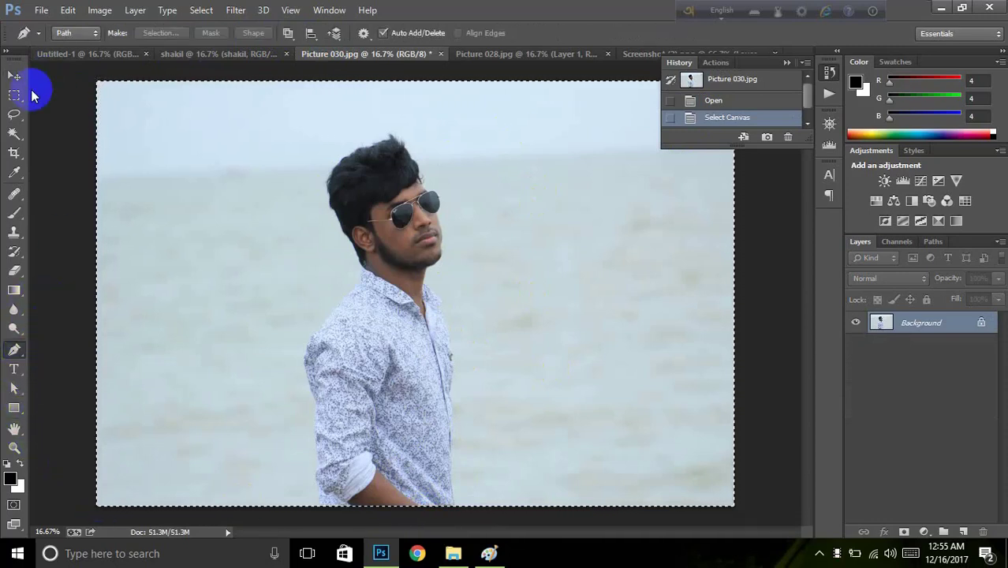
pyautogui.click(38, 33)
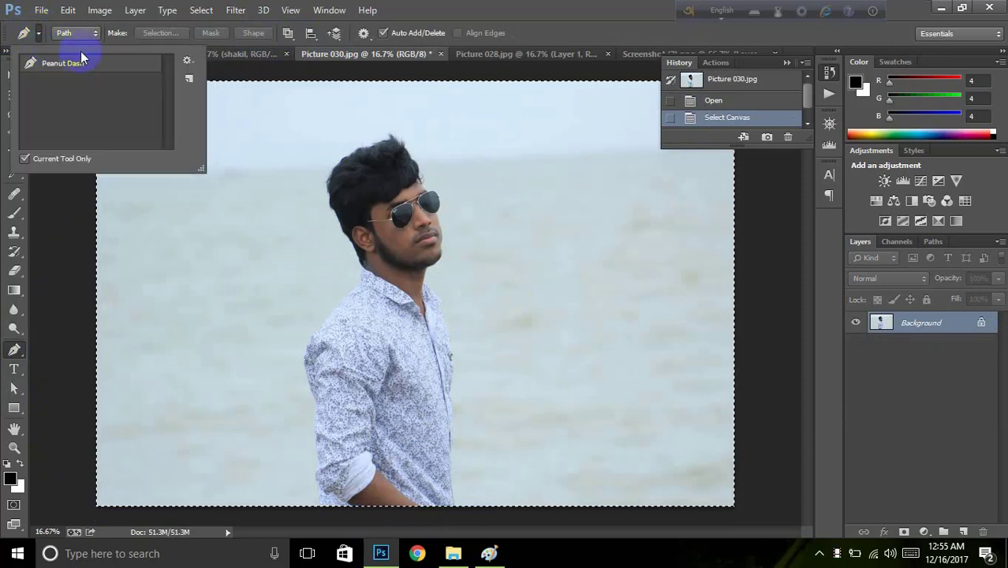
pyautogui.click(165, 32)
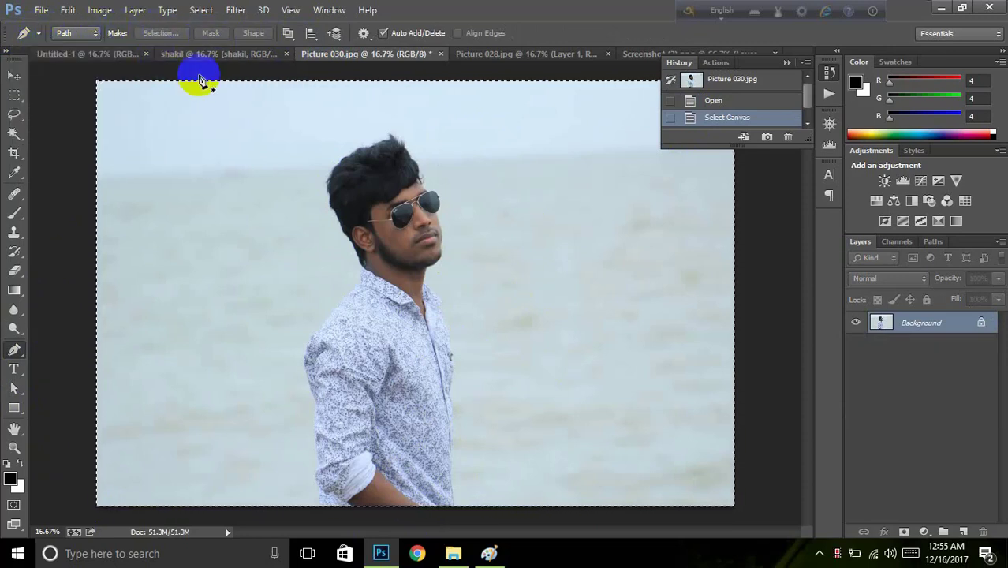
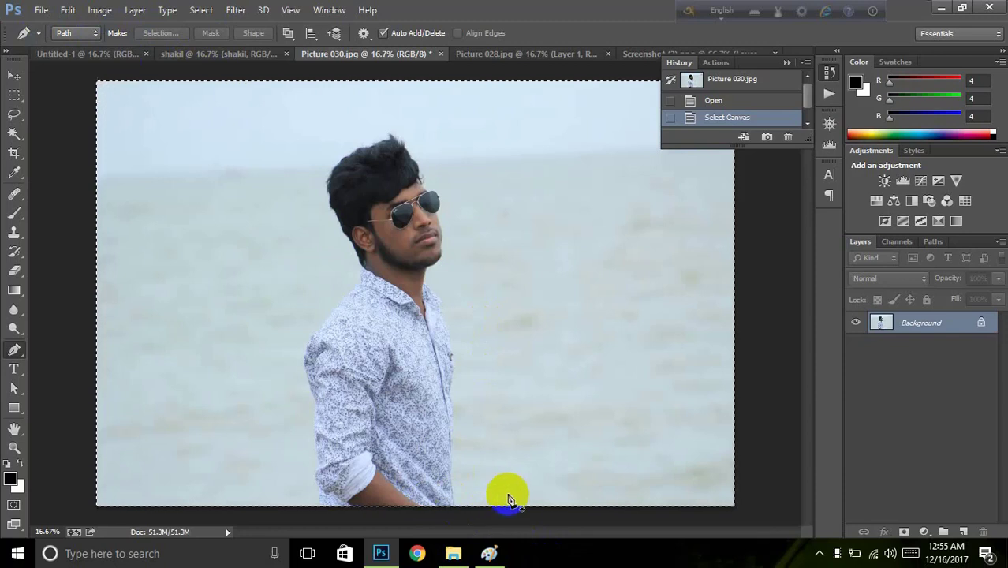
# Step: Zoom the photo to about 43% and scroll down to the shirt's bottom edge
pyautogui.click(14, 429)
pyautogui.click(388, 259)
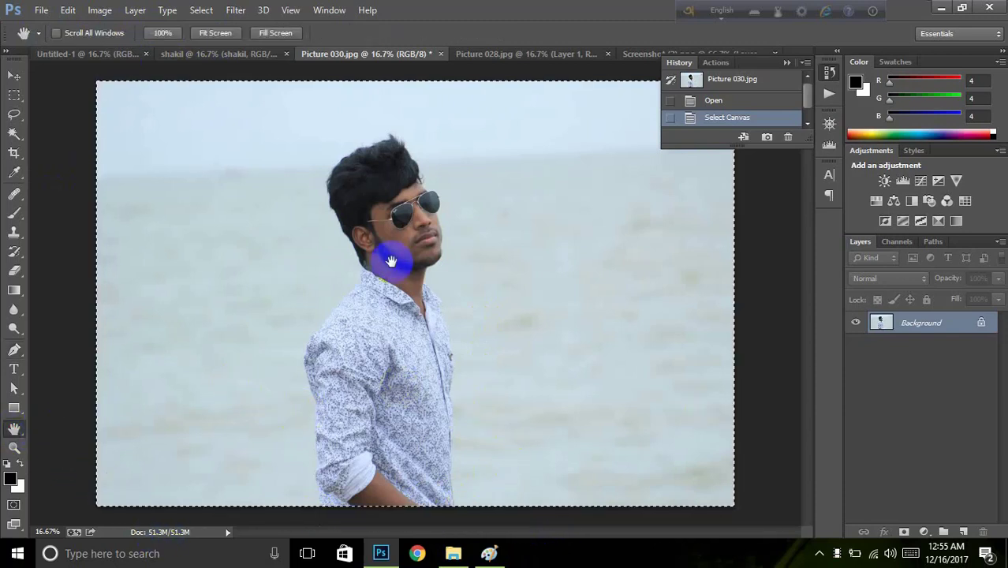
pyautogui.click(18, 476)
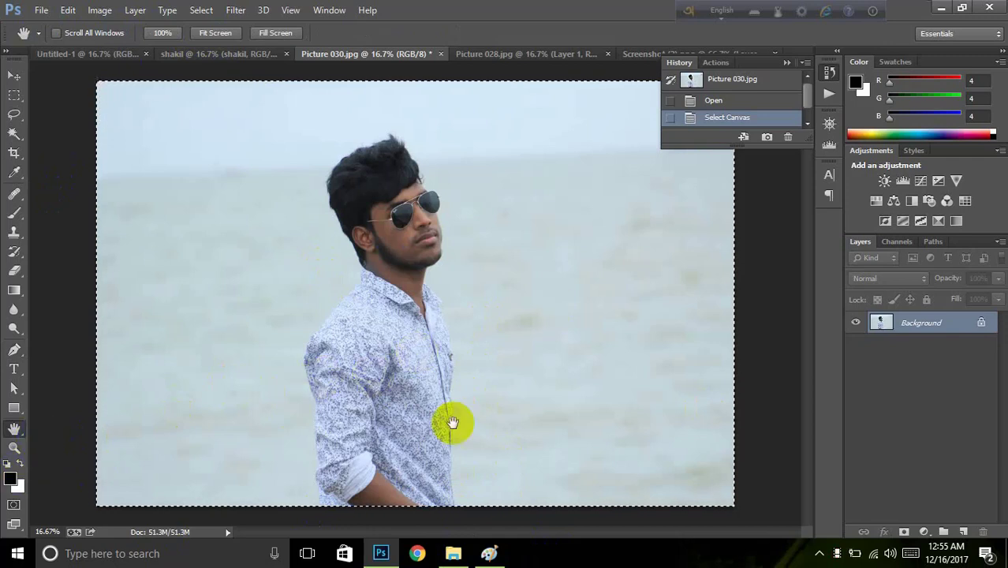
pyautogui.click(102, 326)
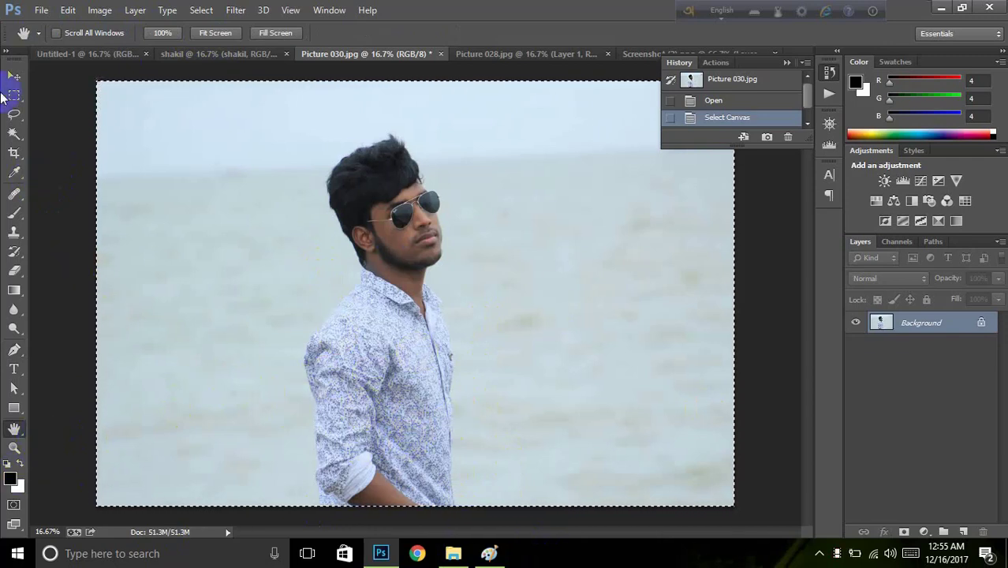
pyautogui.click(14, 75)
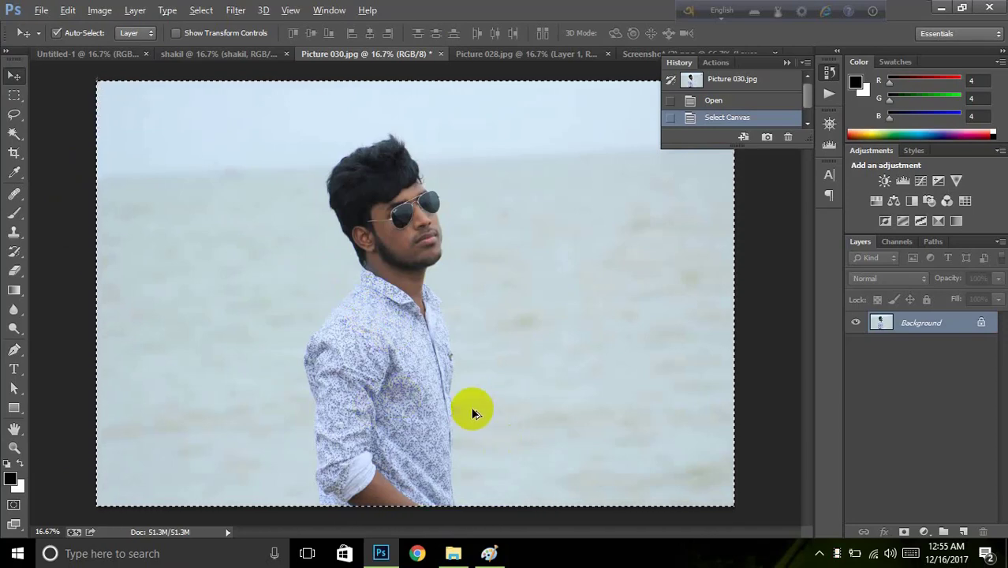
pyautogui.scroll(4, 504, 438)
pyautogui.scroll(4, 504, 438)
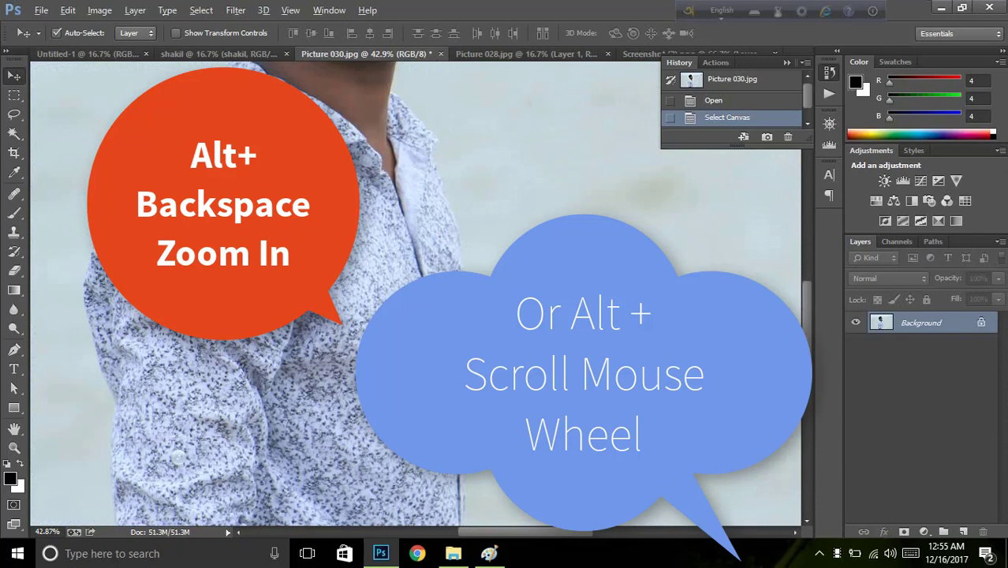
pyautogui.scroll(-10, 353, 322)
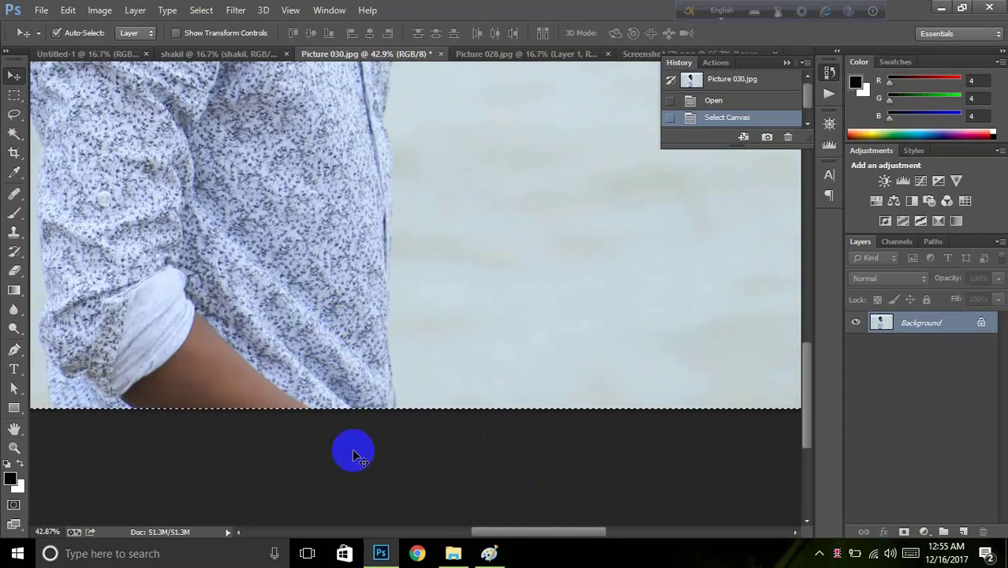
# Step: Start a Pen work path at 69% zoom, keeping one anchor at the shirt's bottom-right edge
pyautogui.click(15, 349)
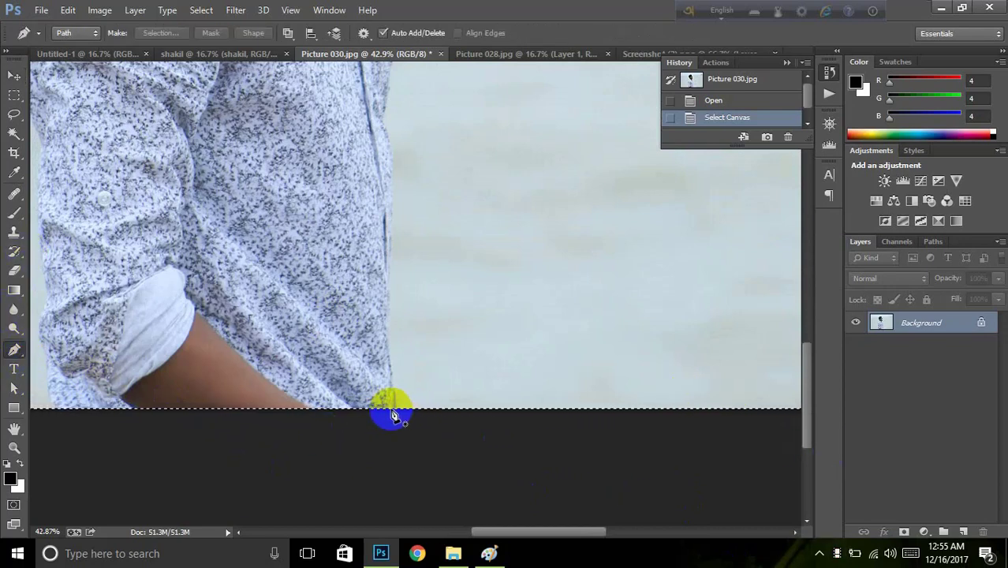
pyautogui.scroll(3, 393, 416)
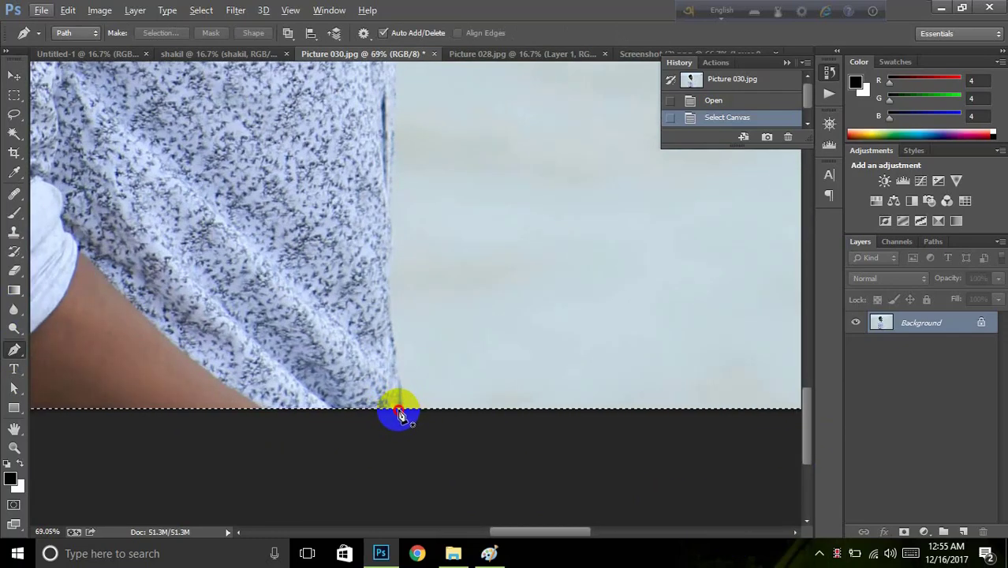
pyautogui.click(398, 410)
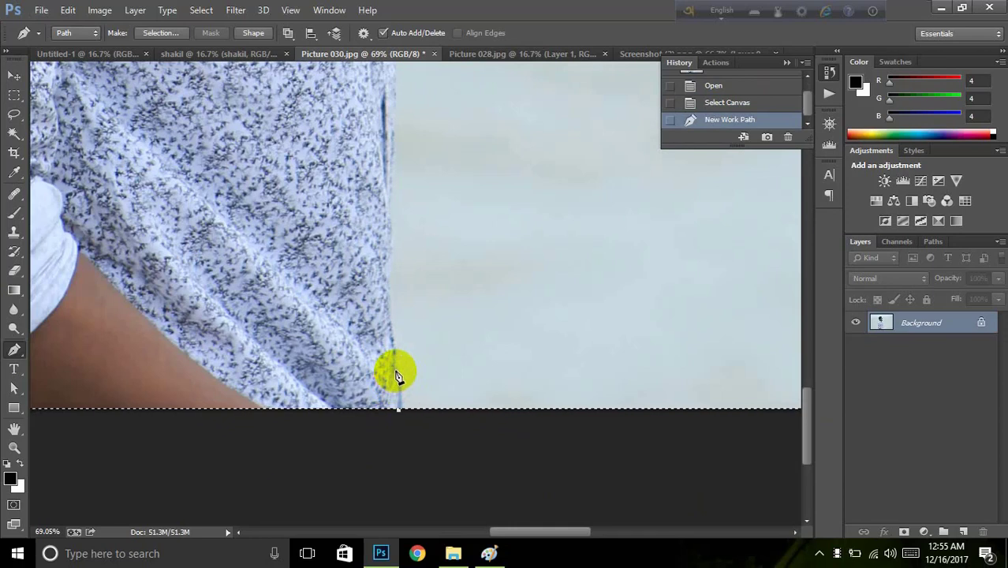
pyautogui.click(395, 370)
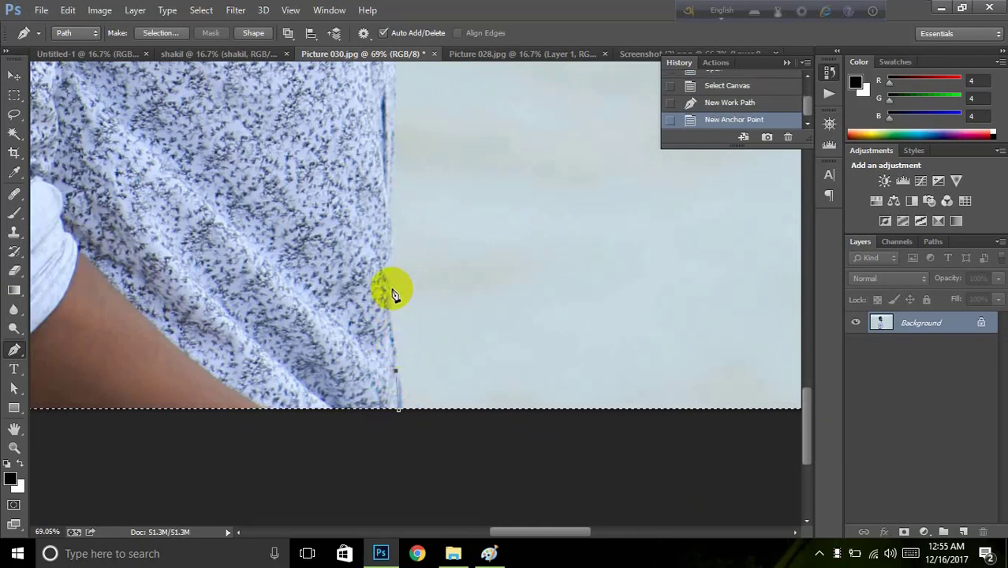
pyautogui.click(387, 202)
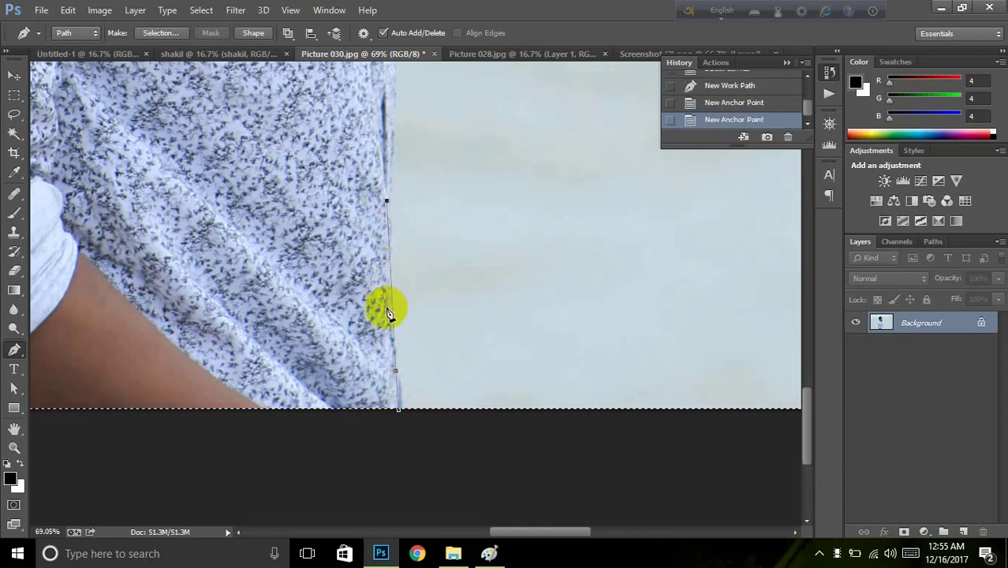
pyautogui.hotkey('ctrl', 'z')
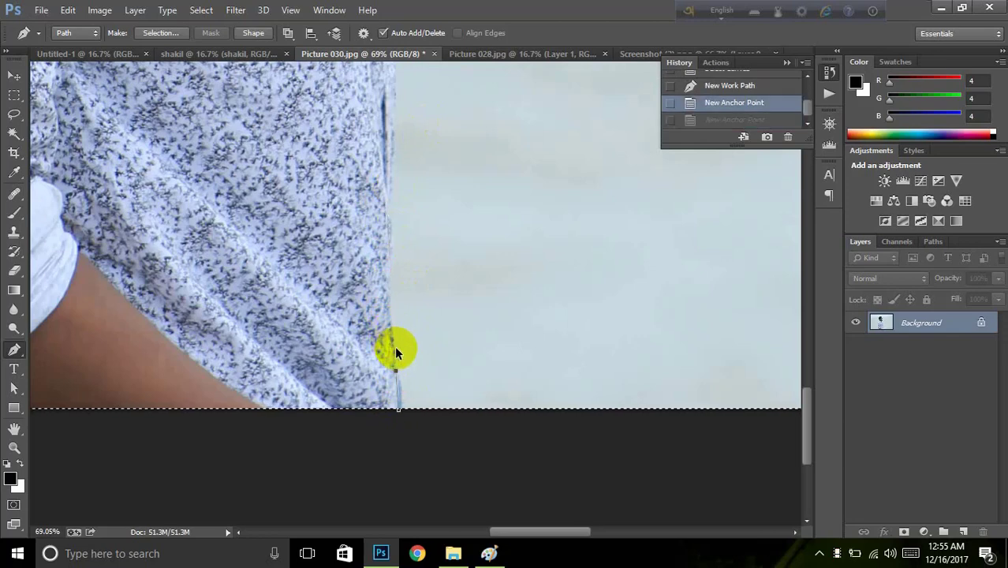
pyautogui.hotkey('ctrl', 'alt', 'z')
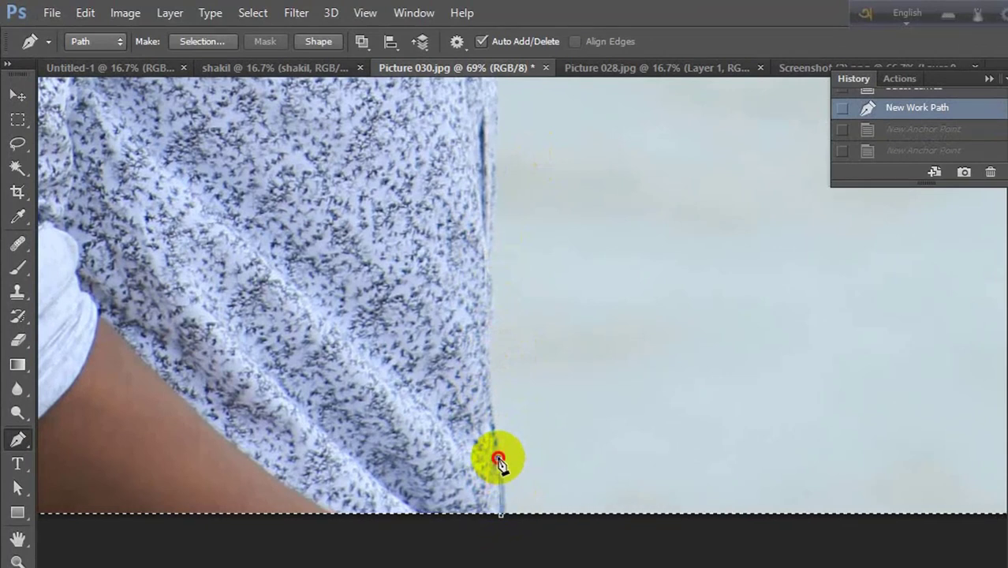
# Step: Trace curved anchors up the right edge of the lower shirt
pyautogui.moveTo(498, 459); pyautogui.dragTo(304, 483)
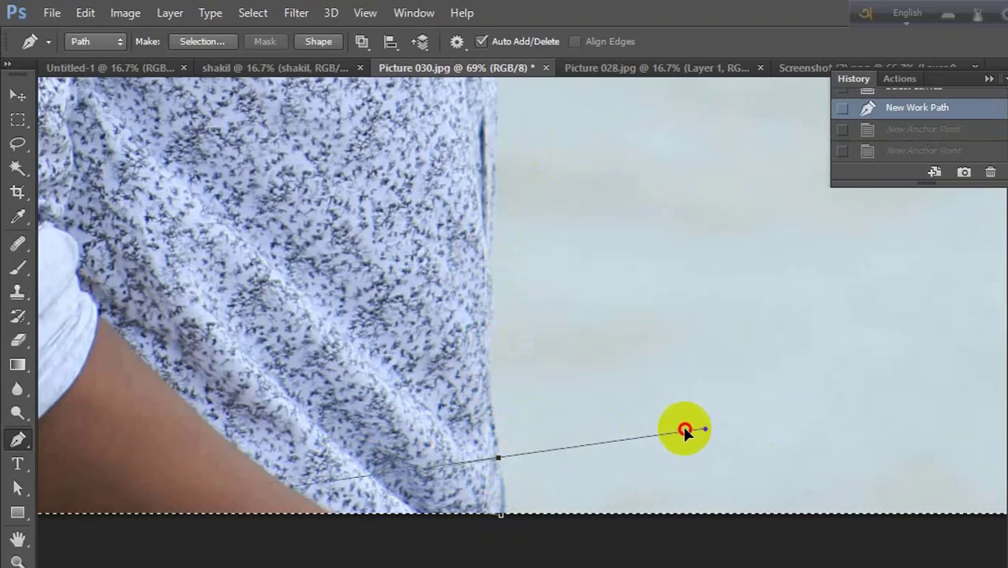
pyautogui.moveTo(498, 457)
pyautogui.mouseDown()
pyautogui.moveTo(246, 295)
pyautogui.moveTo(220, 239)
pyautogui.moveTo(480, 434)
pyautogui.moveTo(608, 565)
pyautogui.moveTo(709, 564)
pyautogui.moveTo(541, 208)
pyautogui.moveTo(436, 266)
pyautogui.moveTo(534, 398)
pyautogui.moveTo(455, 421)
pyautogui.moveTo(451, 430)
pyautogui.moveTo(487, 449)
pyautogui.moveTo(483, 460)
pyautogui.mouseUp()
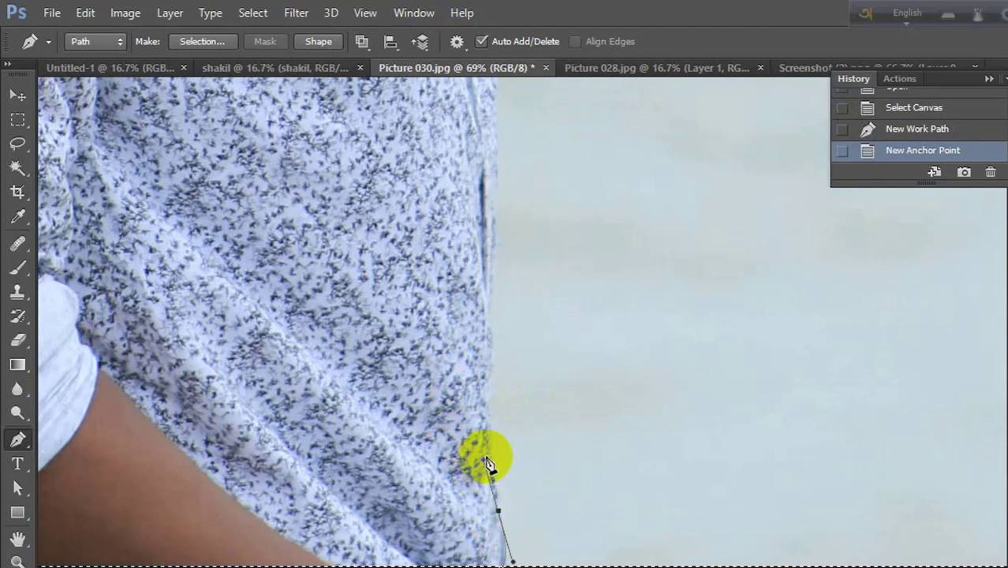
pyautogui.click(498, 513)
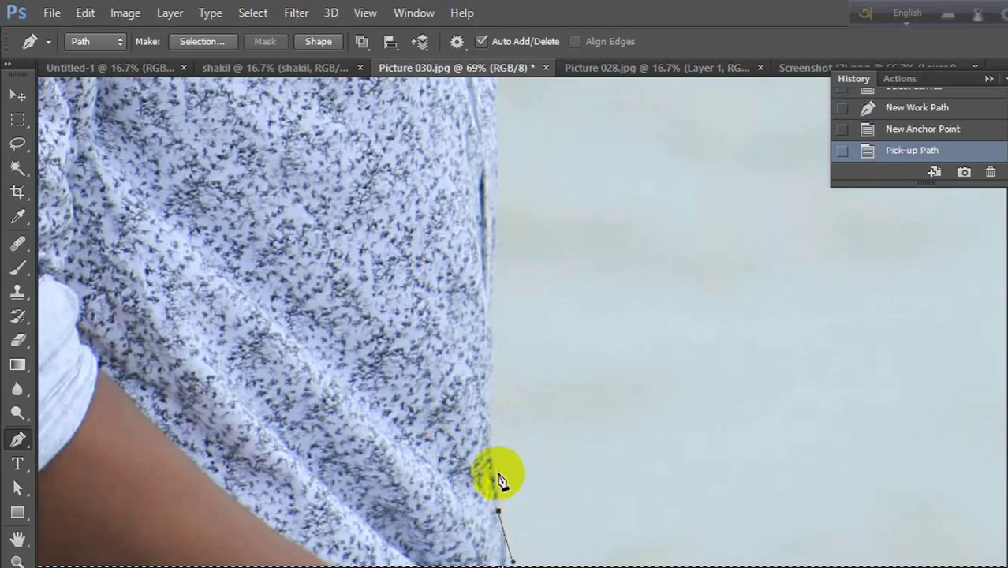
pyautogui.click(491, 417)
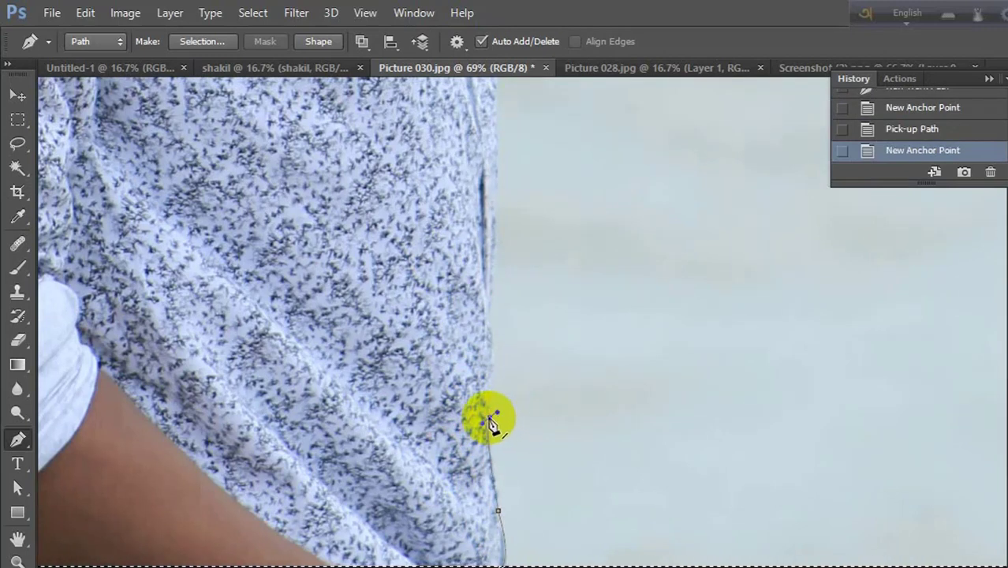
pyautogui.click(491, 417)
pyautogui.scroll(3, 563, 499)
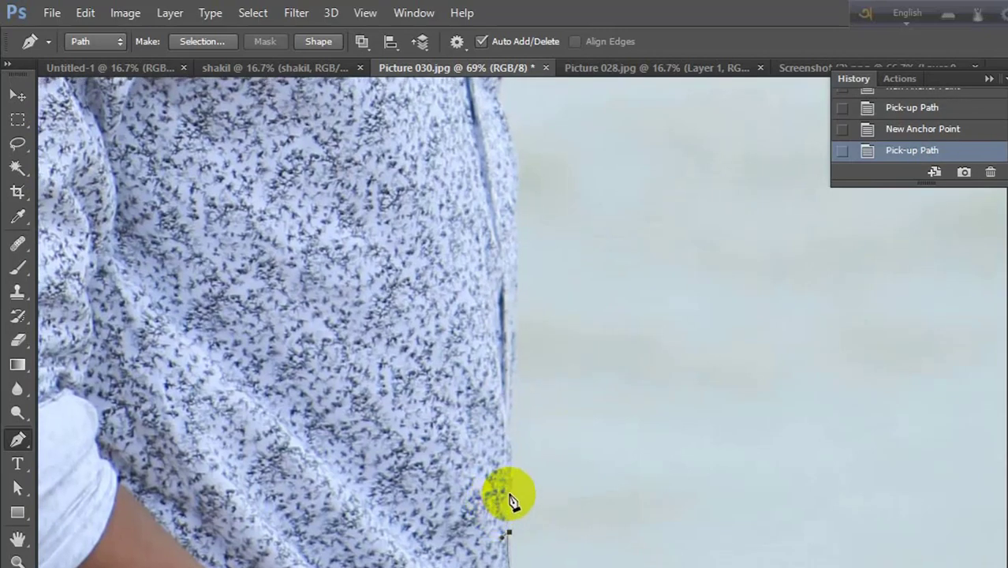
pyautogui.moveTo(509, 494); pyautogui.dragTo(521, 489)
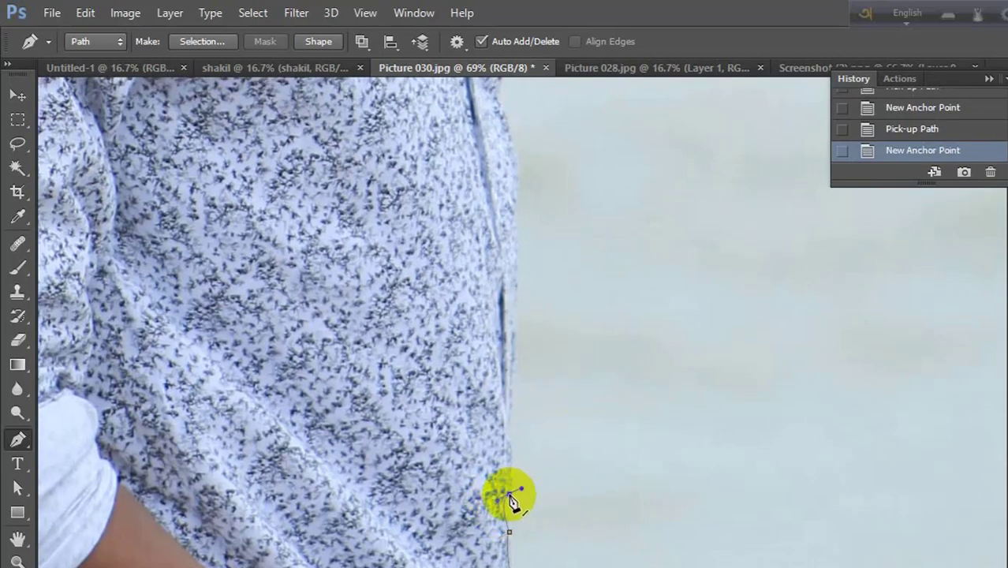
pyautogui.click(509, 496)
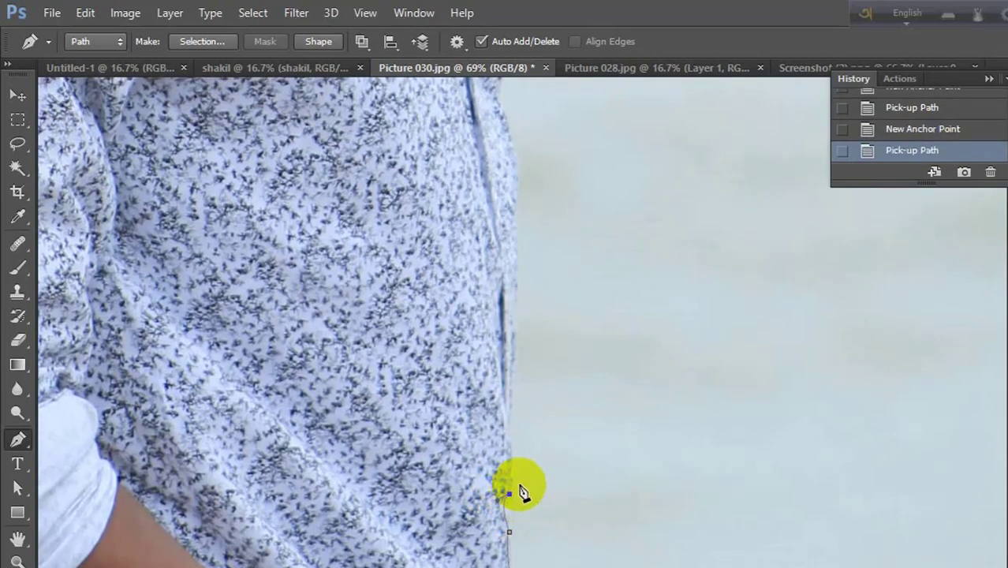
# Step: Add smooth anchors further up the shirt's right edge toward the chest
pyautogui.click(509, 434)
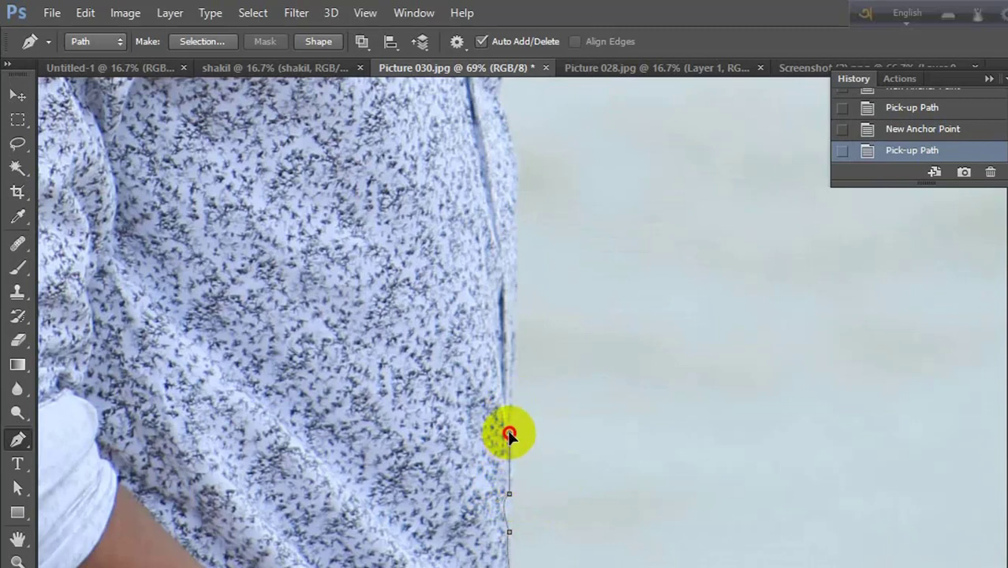
pyautogui.moveTo(509, 434); pyautogui.dragTo(508, 388)
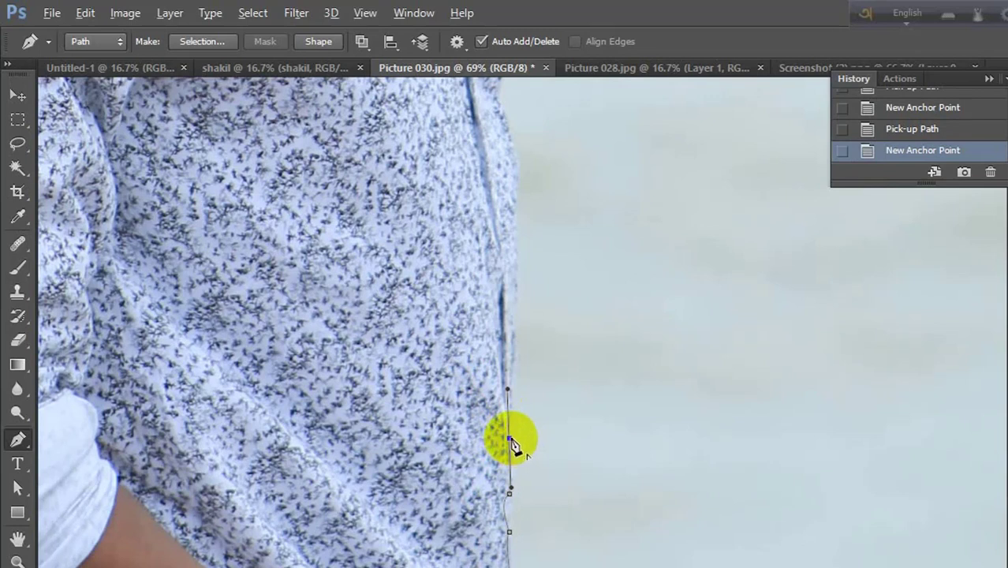
pyautogui.keyDown('alt'); pyautogui.click(510, 440); pyautogui.keyUp('alt')
pyautogui.moveTo(530, 403); pyautogui.dragTo(586, 517)
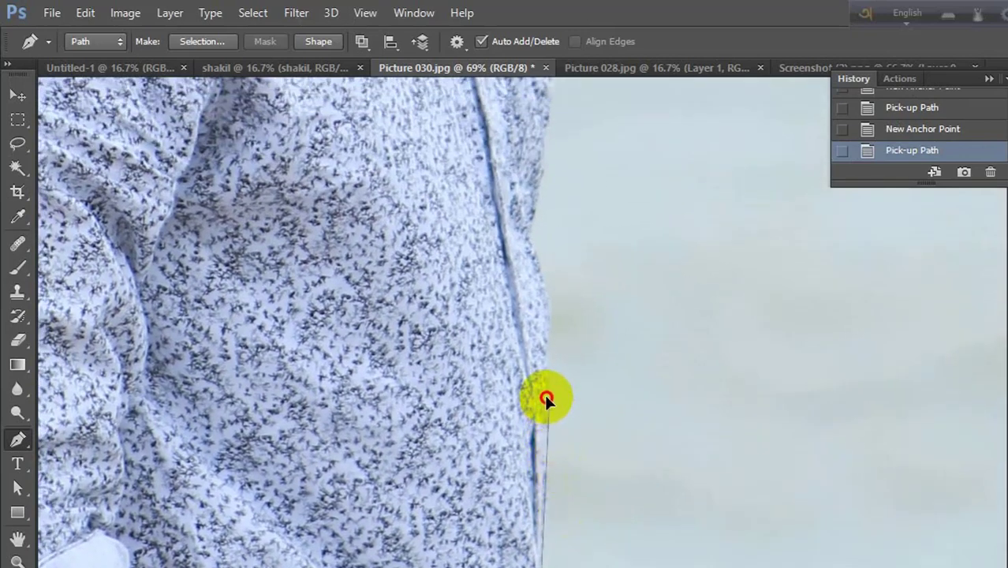
pyautogui.click(545, 395)
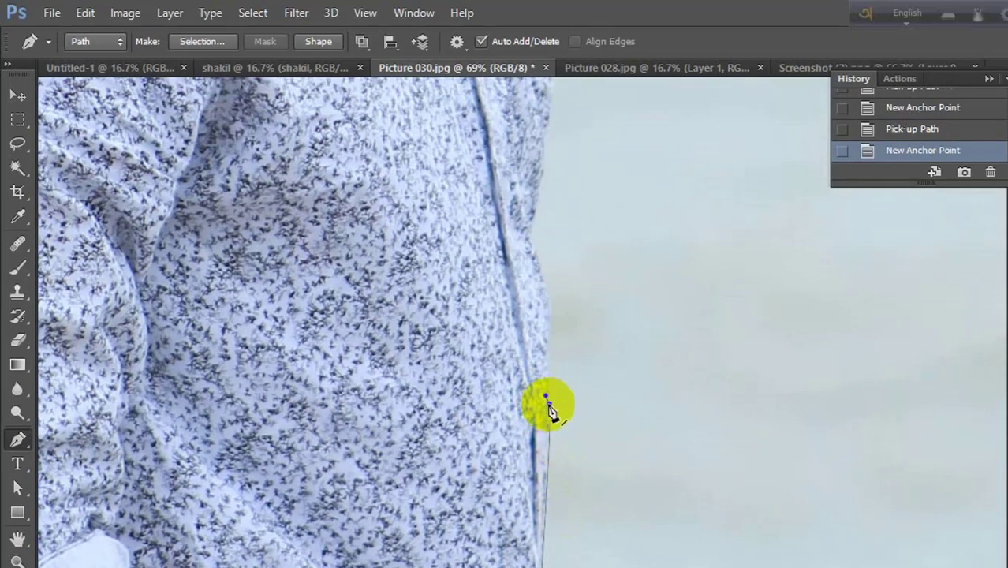
pyautogui.moveTo(705, 353); pyautogui.dragTo(711, 459)
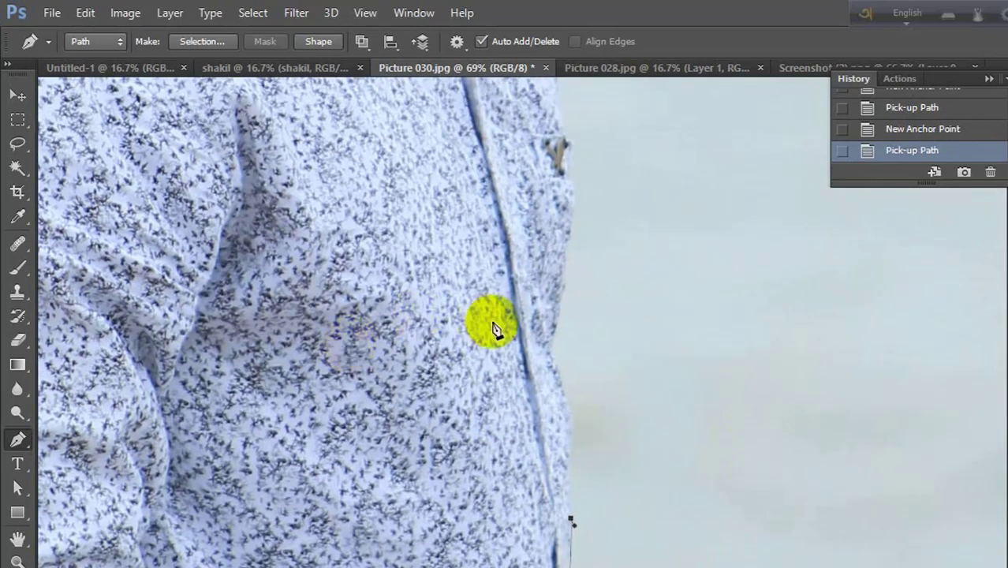
pyautogui.moveTo(551, 355); pyautogui.dragTo(527, 352)
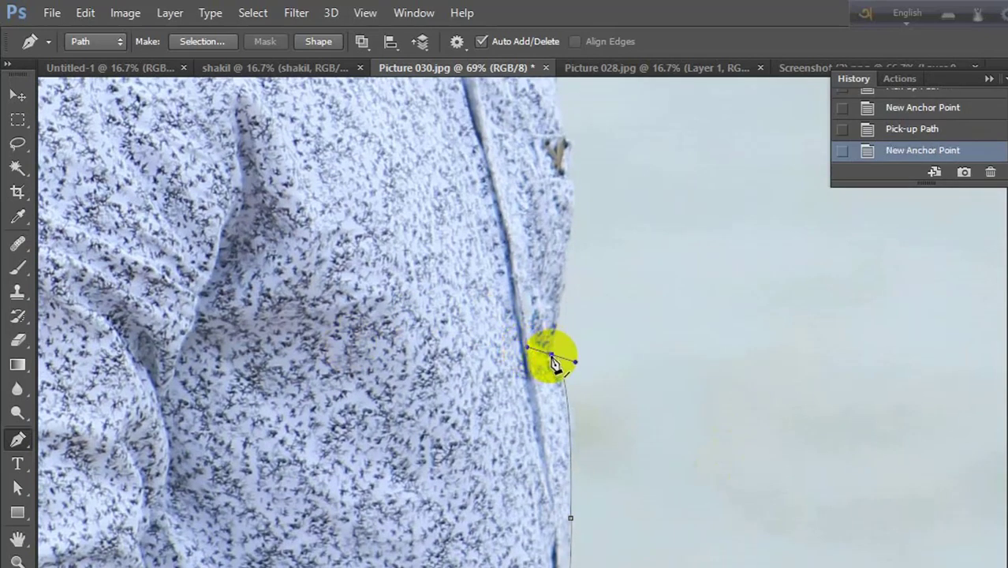
pyautogui.click(552, 363)
pyautogui.moveTo(553, 363); pyautogui.dragTo(604, 567)
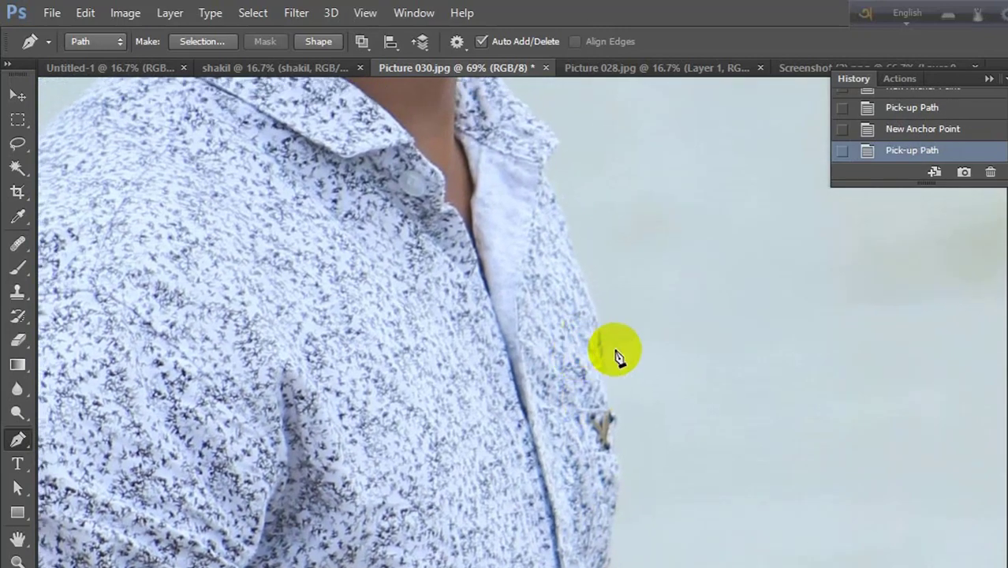
# Step: Place a curved anchor on the shirt edge below the collar, undoing a misplaced point
pyautogui.moveTo(602, 385); pyautogui.dragTo(569, 312)
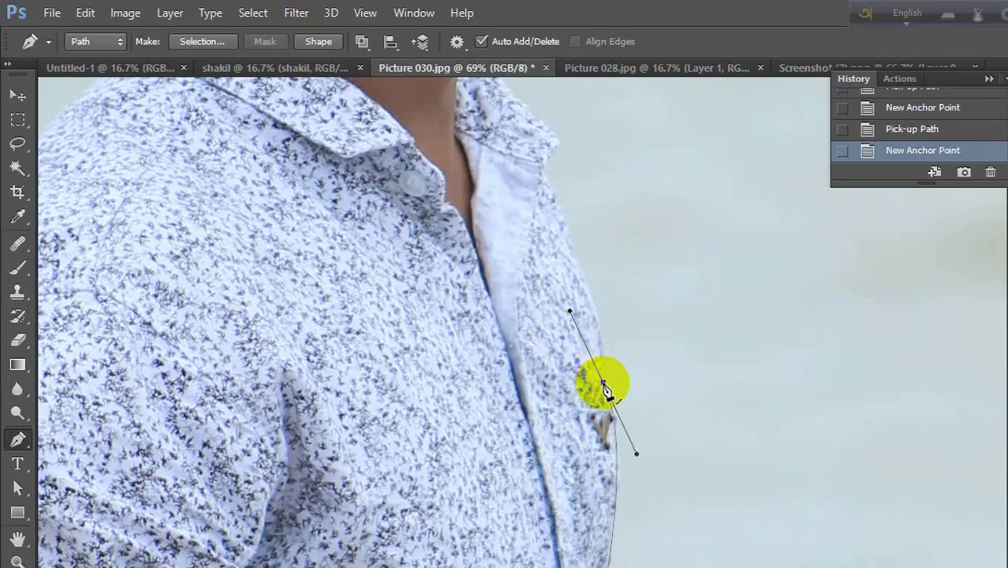
pyautogui.click(603, 384)
pyautogui.scroll(5, 670, 494)
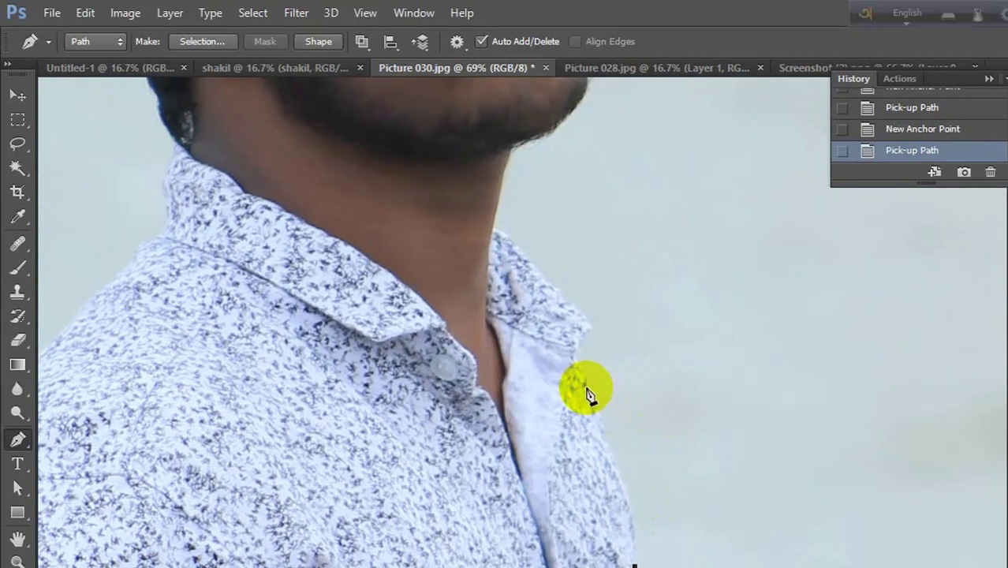
pyautogui.moveTo(588, 387); pyautogui.dragTo(561, 356)
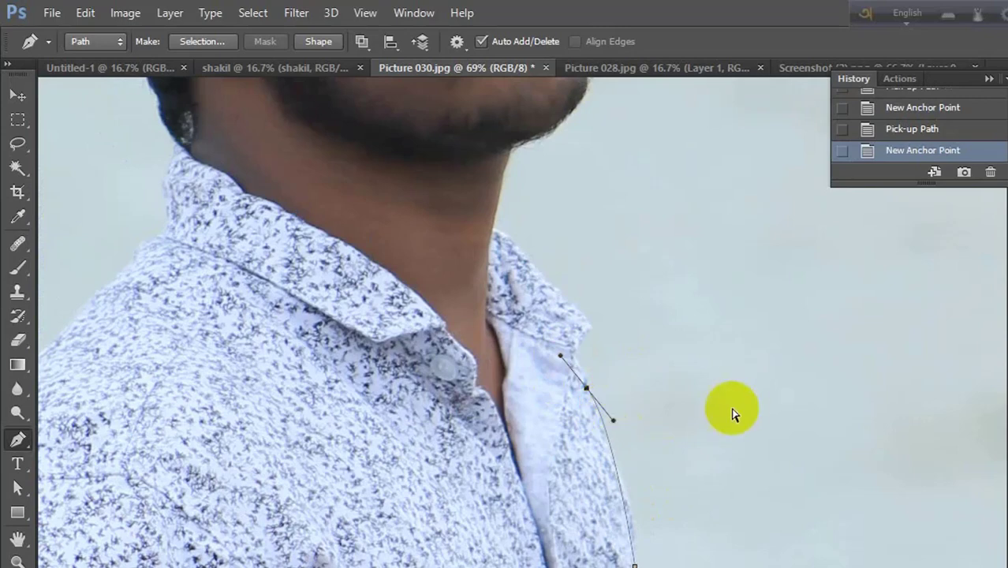
pyautogui.hotkey('ctrl', 'z')
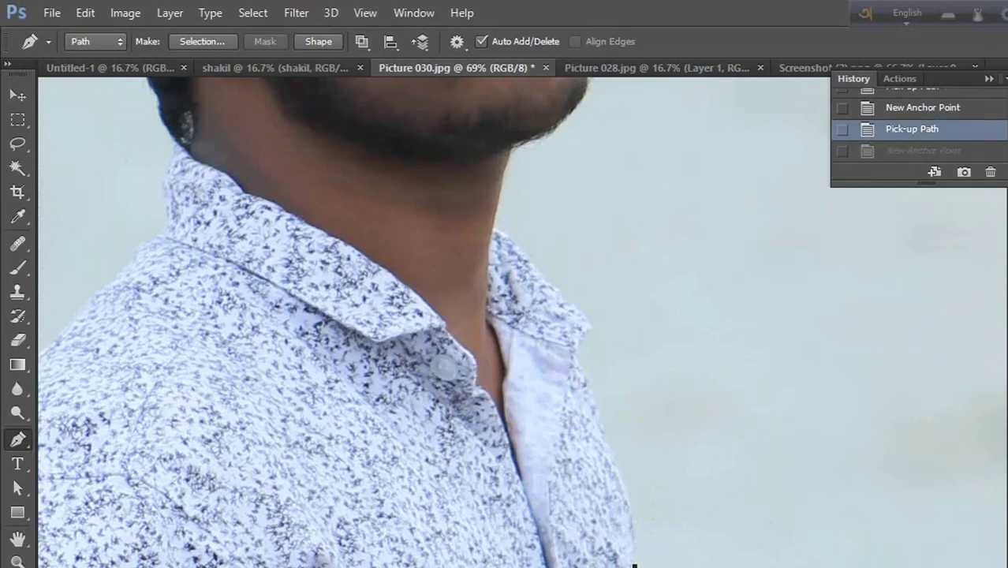
pyautogui.scroll(3, 534, 495)
pyautogui.click(534, 495)
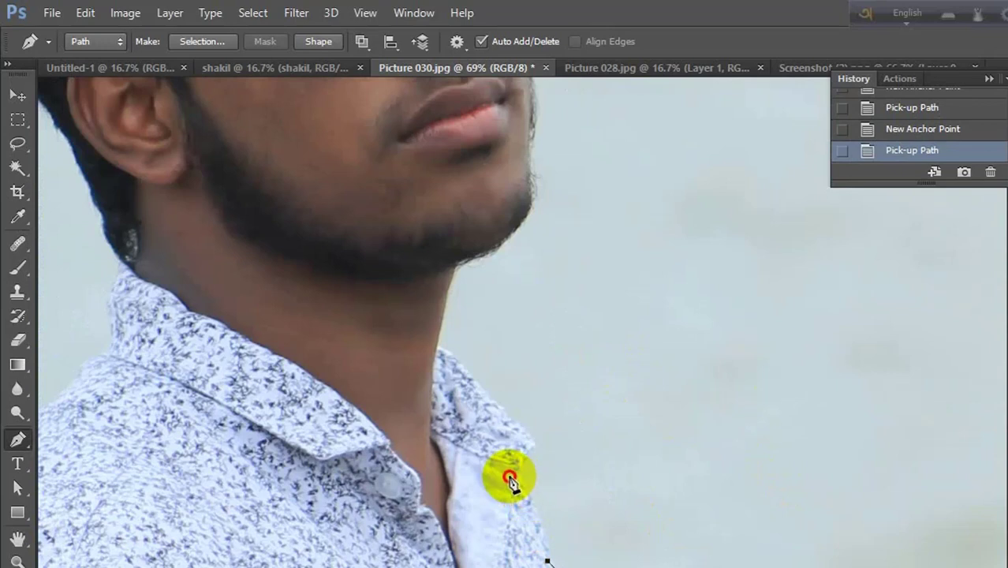
# Step: Trace anchors along the shirt collar edge, undoing two stray points
pyautogui.click(520, 485)
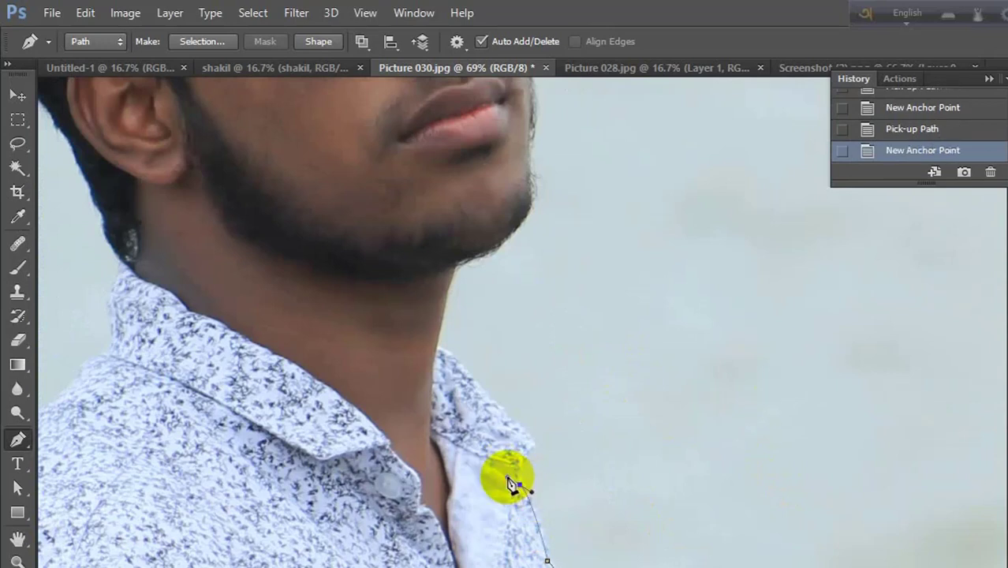
pyautogui.click(508, 477)
pyautogui.moveTo(522, 487); pyautogui.dragTo(540, 444)
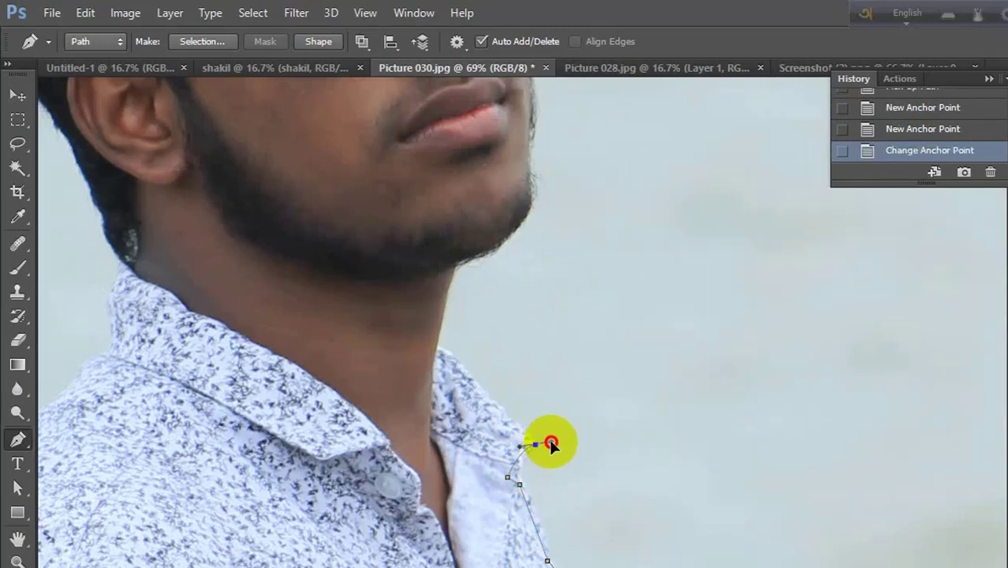
pyautogui.click(551, 440)
pyautogui.hotkey('ctrl', 'alt', 'z')
pyautogui.hotkey('ctrl', 'alt', 'z')
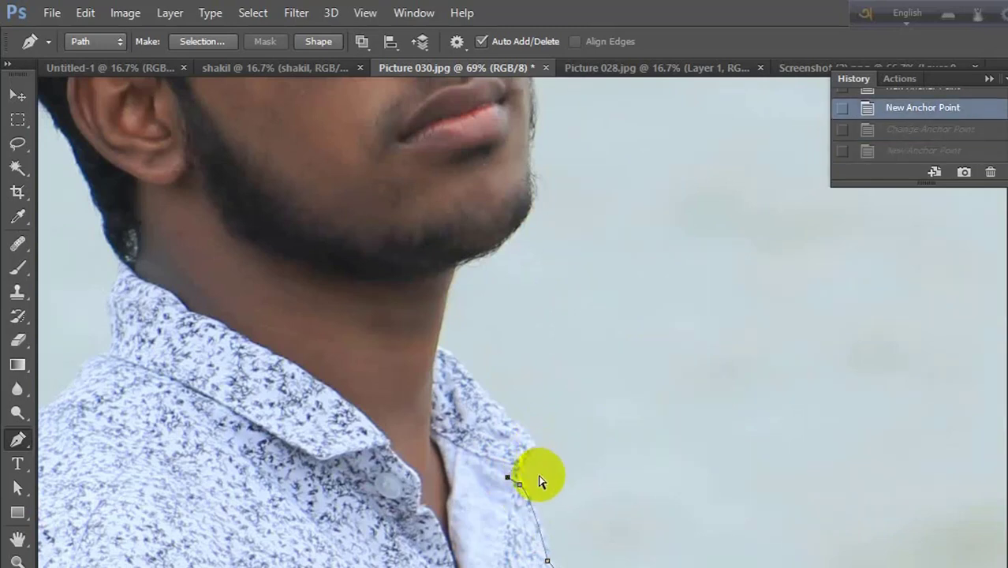
pyautogui.hotkey('ctrl', 'alt', 'z')
pyautogui.hotkey('ctrl', 'alt', 'z')
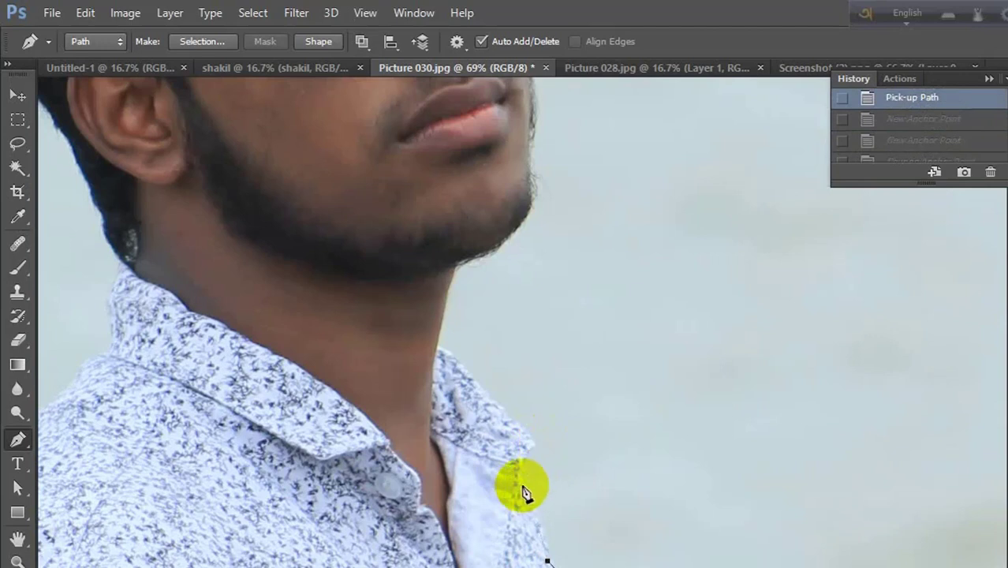
pyautogui.click(522, 490)
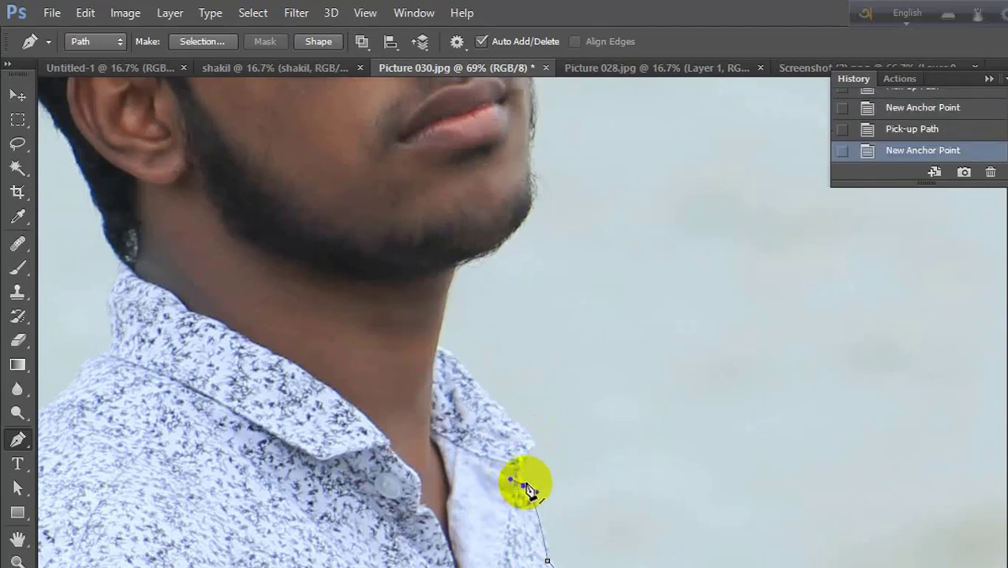
pyautogui.click(526, 490)
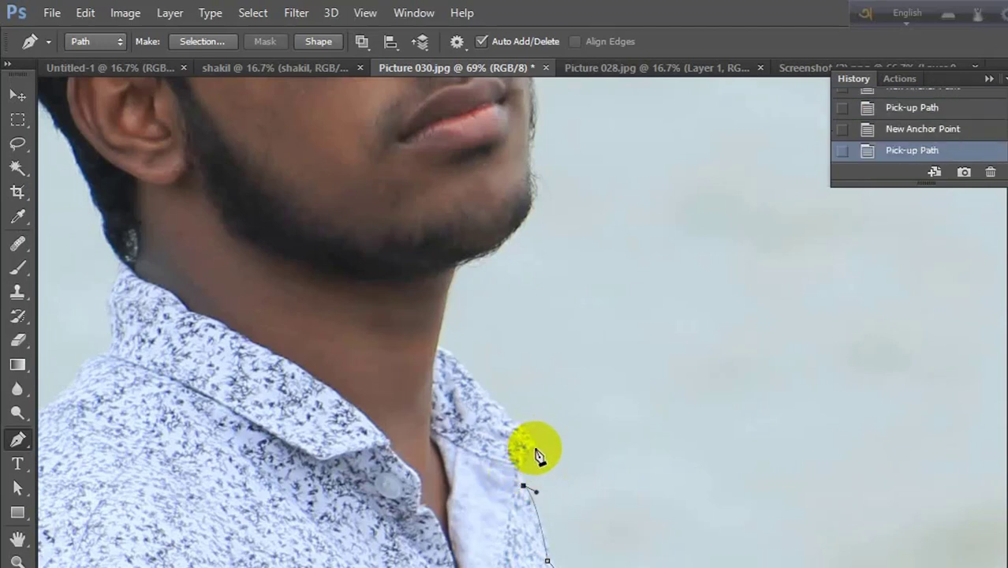
# Step: Continue the path with curved anchors up the neck and around the chin
pyautogui.moveTo(537, 449); pyautogui.dragTo(562, 437)
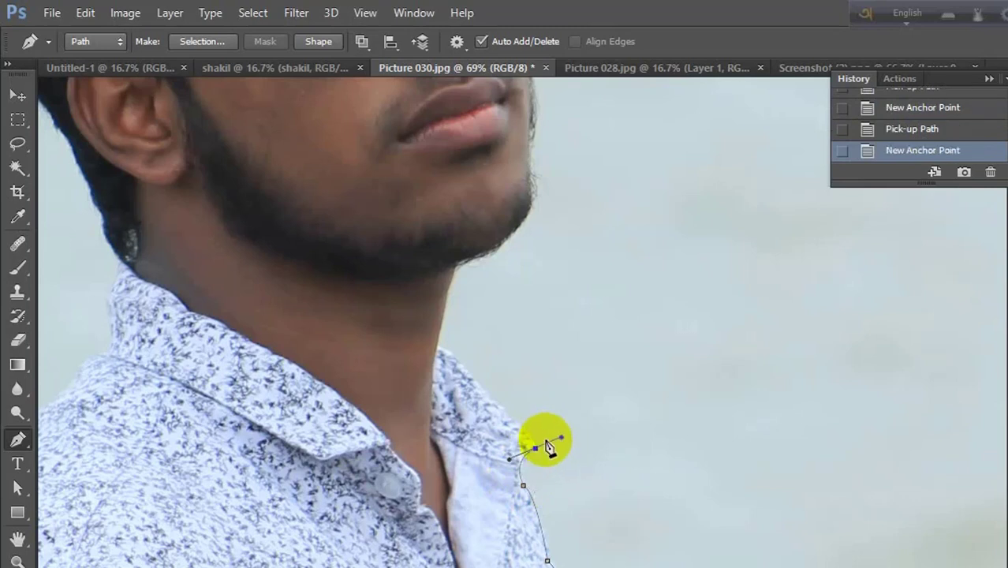
pyautogui.click(502, 513)
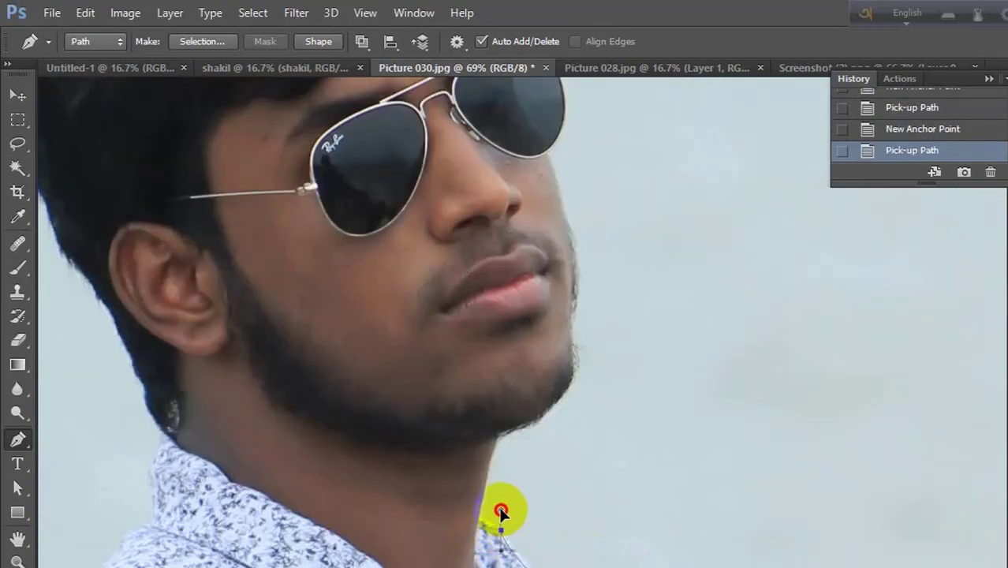
pyautogui.moveTo(499, 528); pyautogui.dragTo(503, 542)
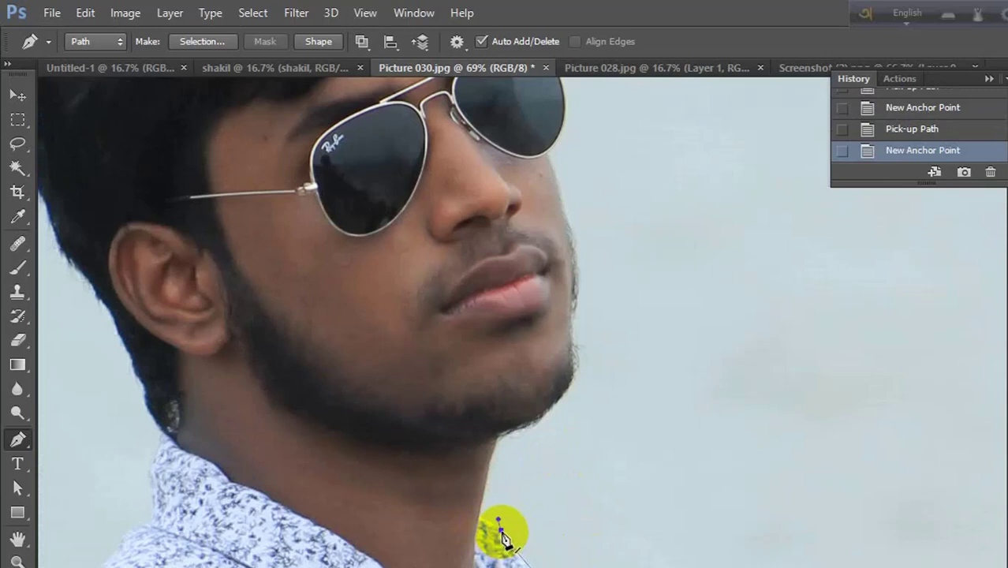
pyautogui.click(502, 533)
pyautogui.click(480, 520)
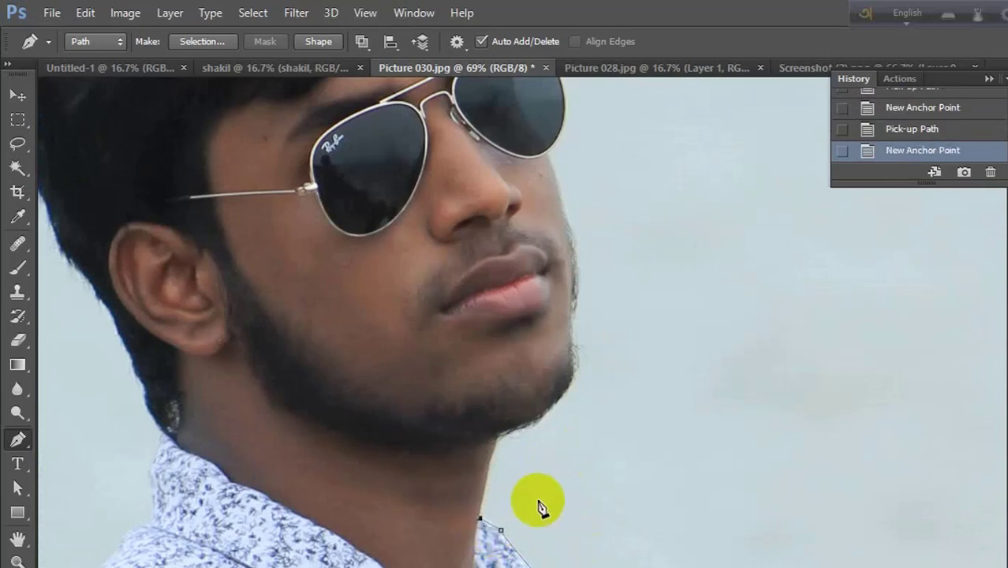
pyautogui.click(499, 448)
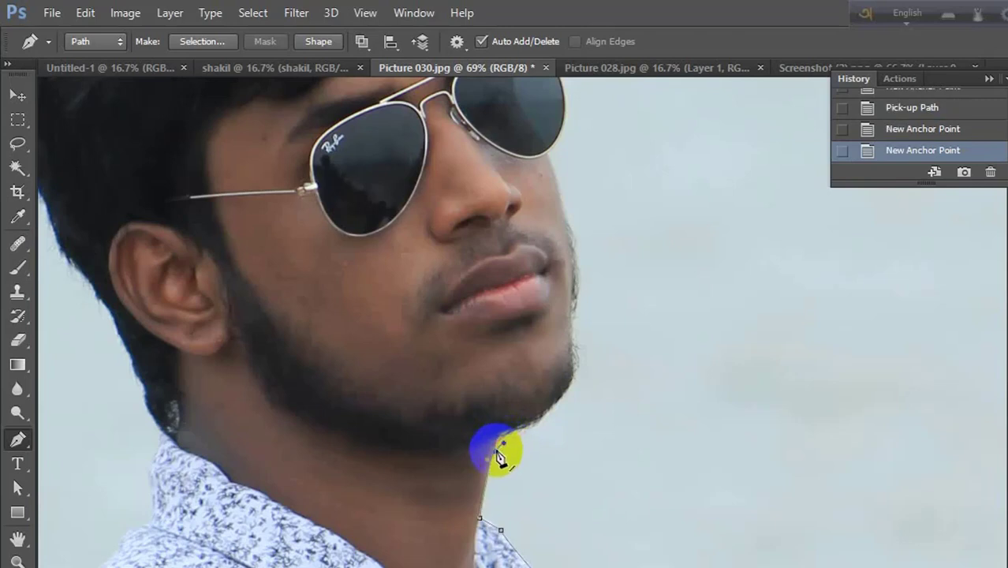
pyautogui.click(496, 453)
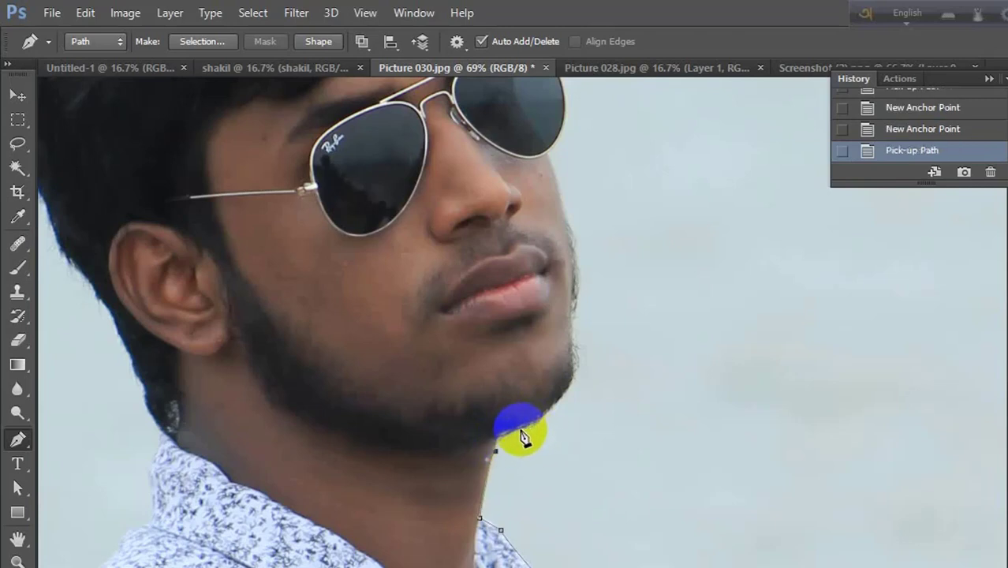
pyautogui.moveTo(519, 430); pyautogui.dragTo(546, 429)
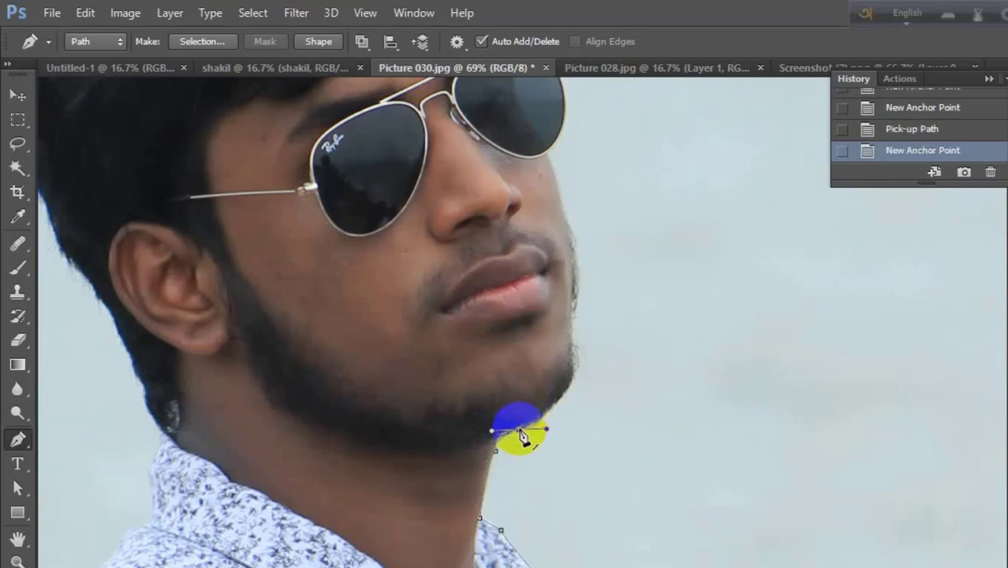
pyautogui.click(519, 430)
# Step: Follow the jawline and cheek with anchors up to just below the sunglasses
pyautogui.scroll(2, 518, 433)
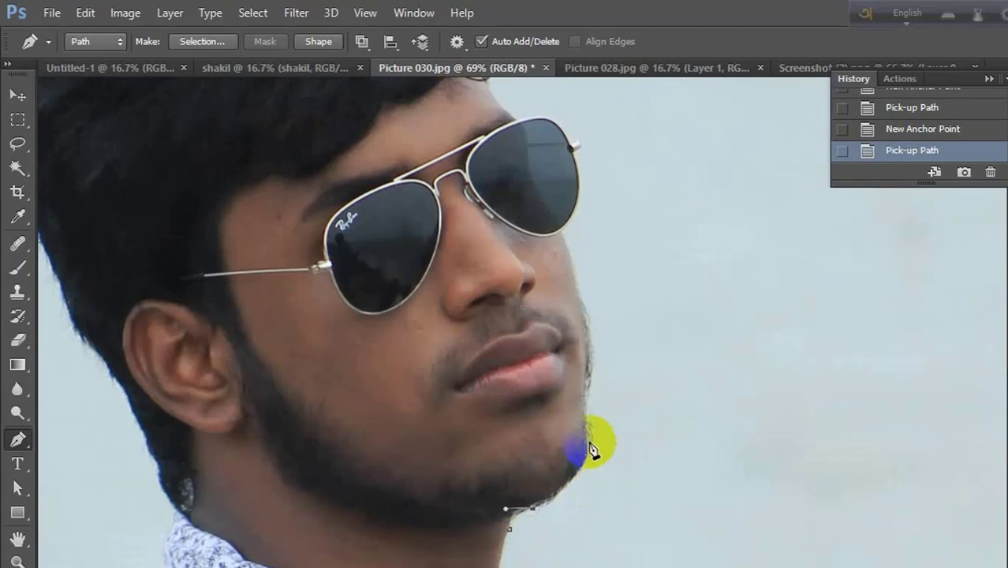
pyautogui.moveTo(587, 432); pyautogui.dragTo(580, 401)
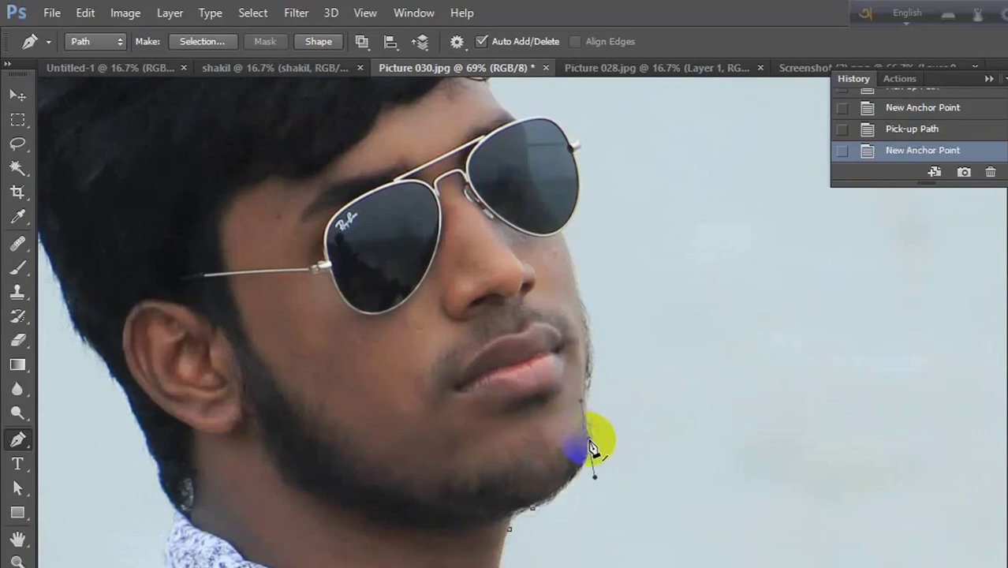
pyautogui.click(592, 445)
pyautogui.scroll(2, 619, 481)
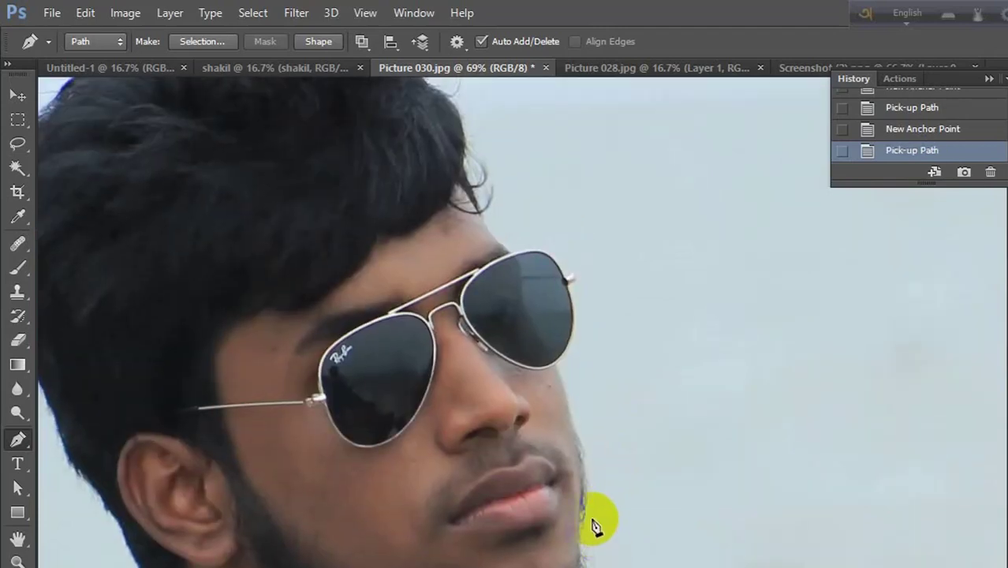
pyautogui.click(597, 481)
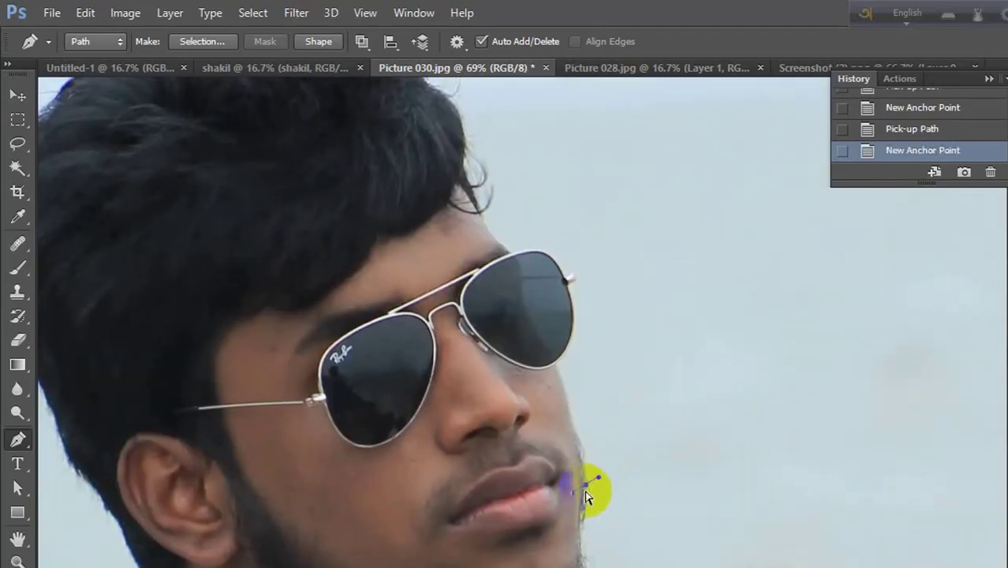
pyautogui.click(586, 495)
pyautogui.click(588, 480)
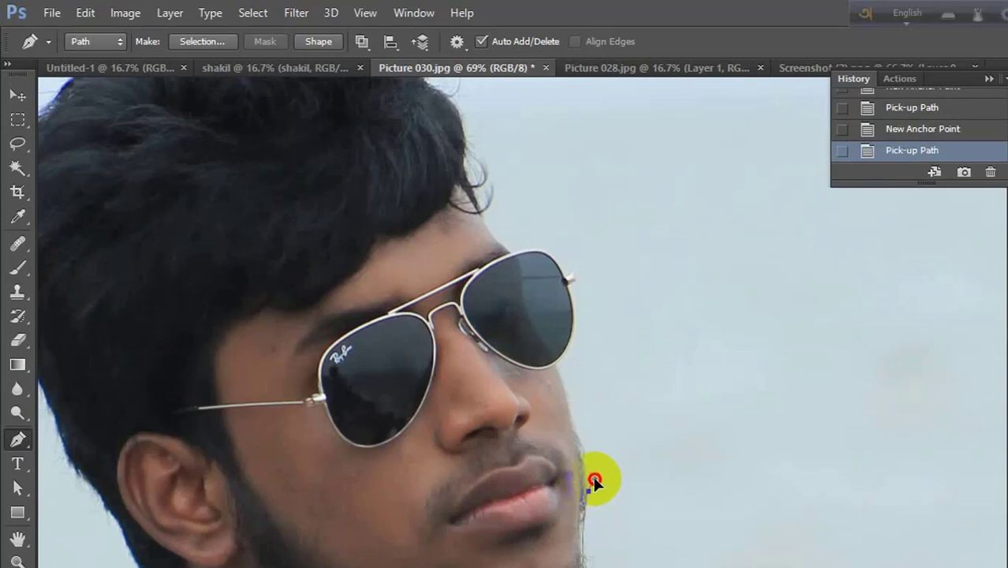
pyautogui.click(599, 476)
pyautogui.click(592, 483)
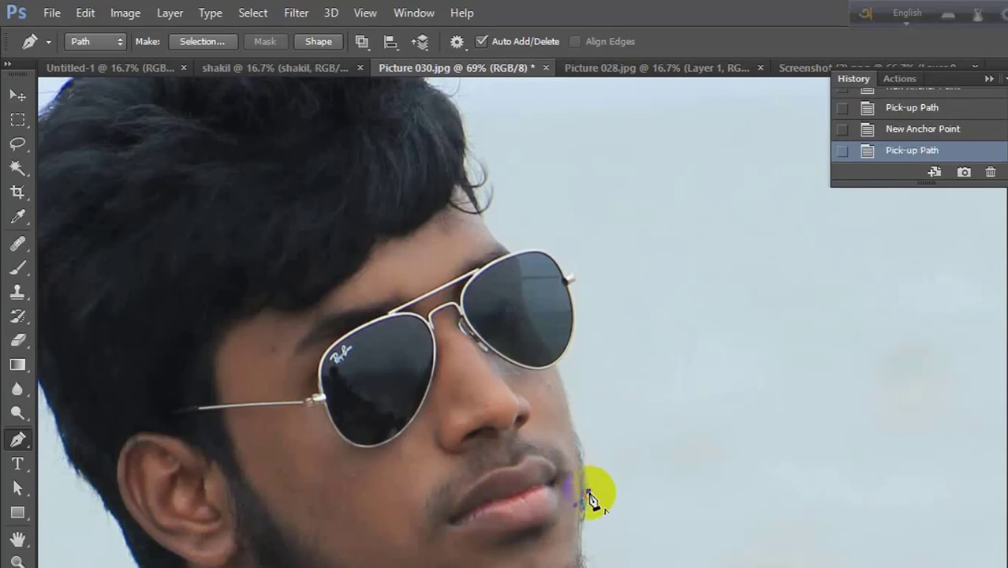
pyautogui.moveTo(624, 498); pyautogui.dragTo(586, 533)
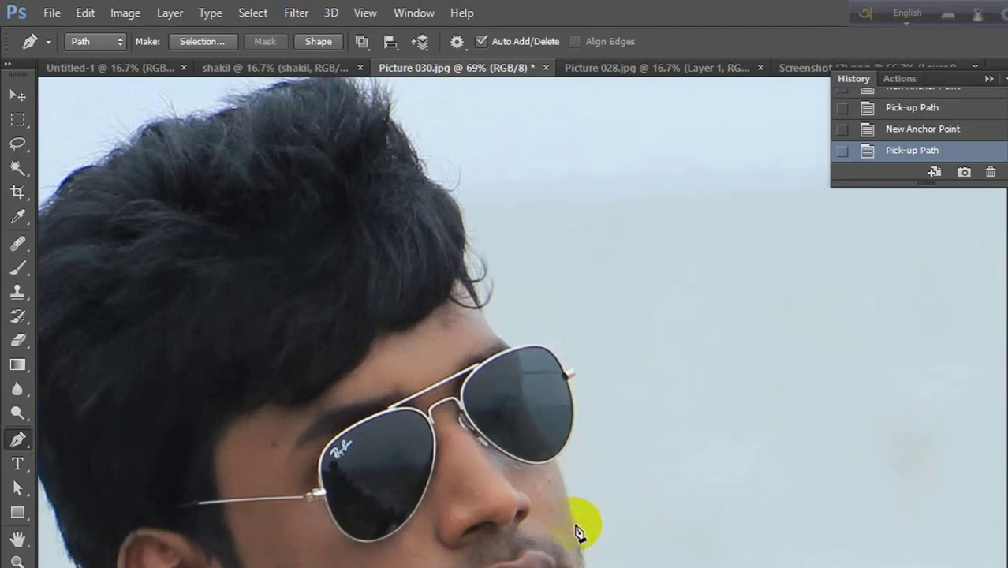
pyautogui.click(567, 518)
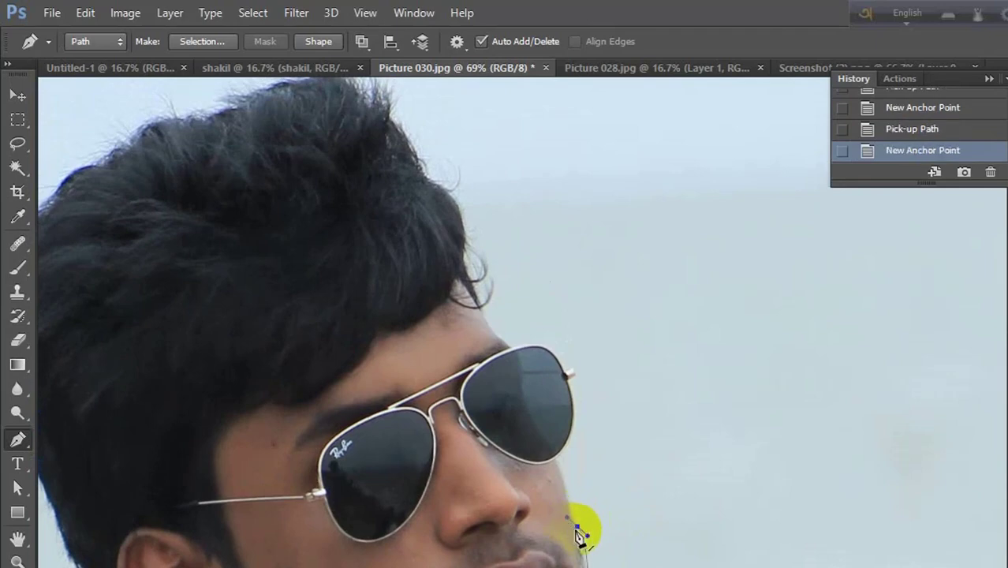
pyautogui.click(582, 535)
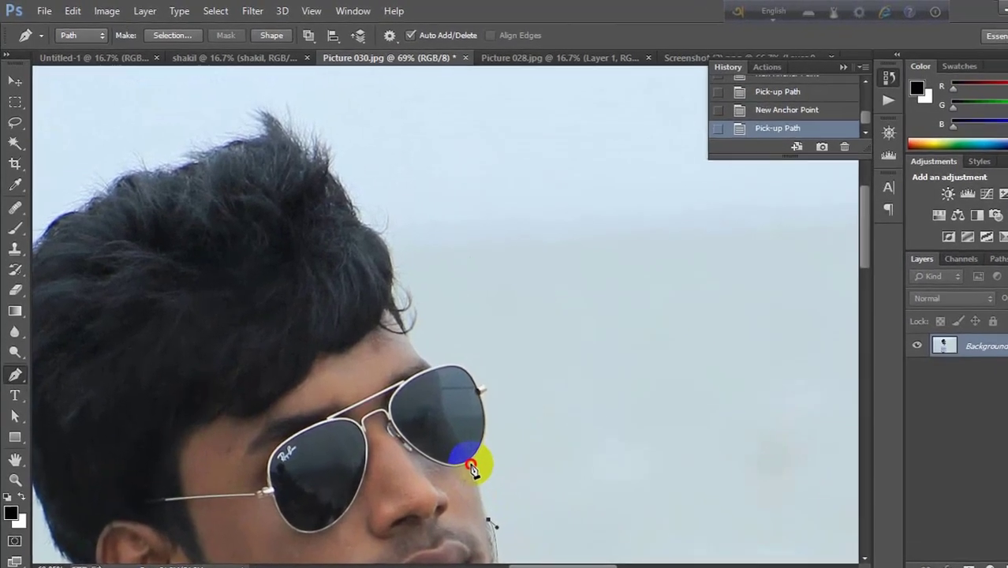
# Step: Extend the path past the cheek to a curved anchor at the right lens's top edge
pyautogui.click(439, 438)
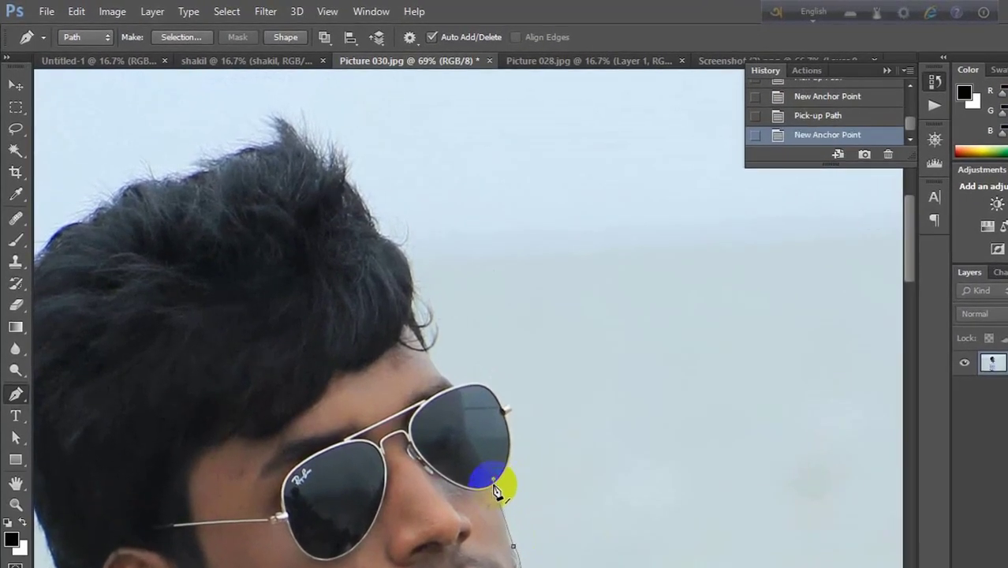
pyautogui.click(499, 494)
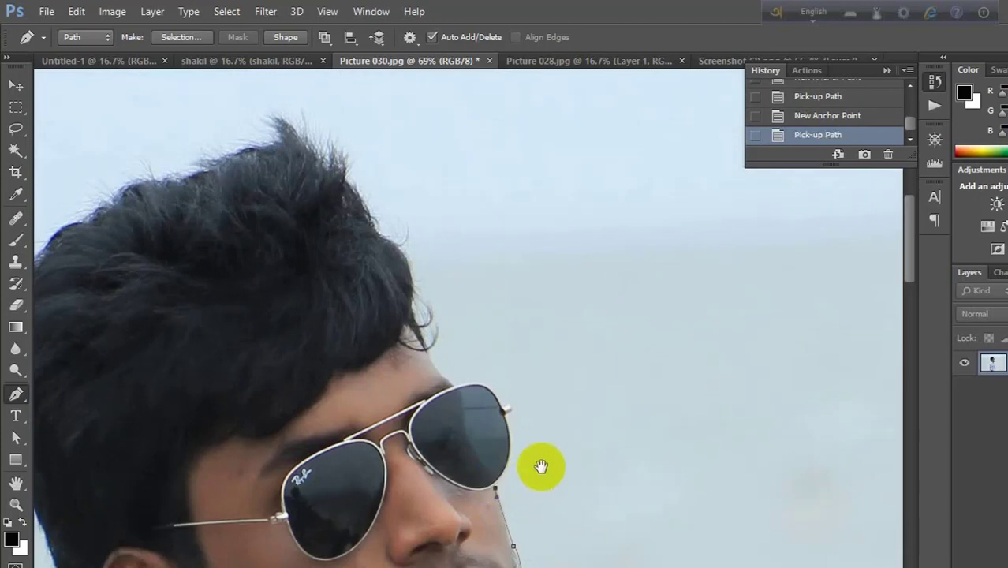
pyautogui.scroll(2, 542, 497)
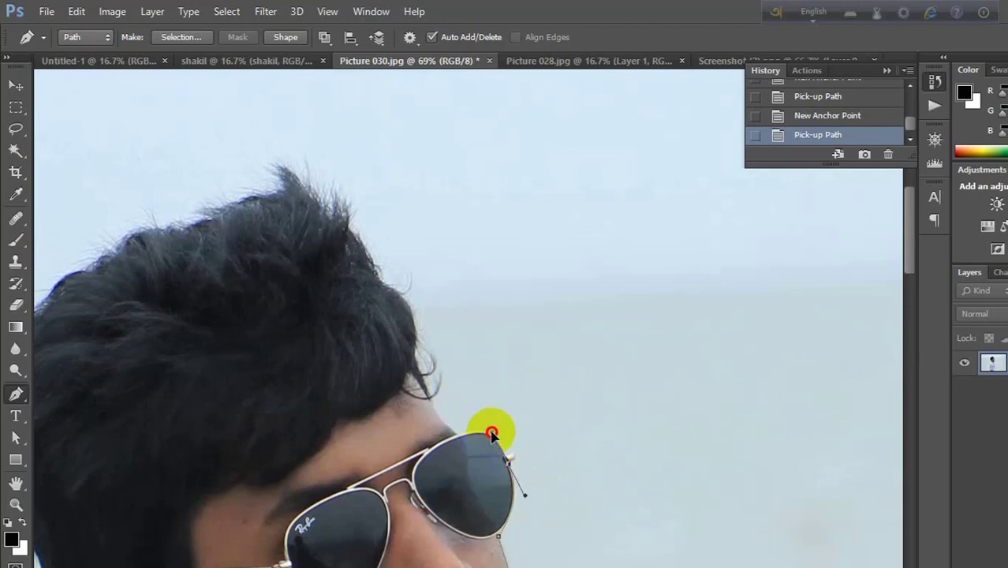
pyautogui.moveTo(490, 433); pyautogui.dragTo(518, 458)
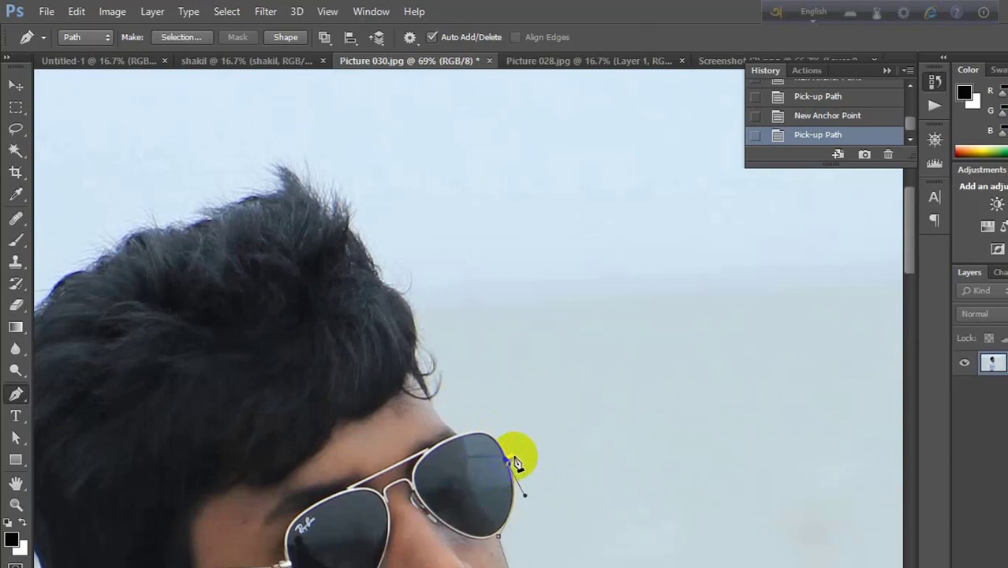
pyautogui.scroll(2, 513, 473)
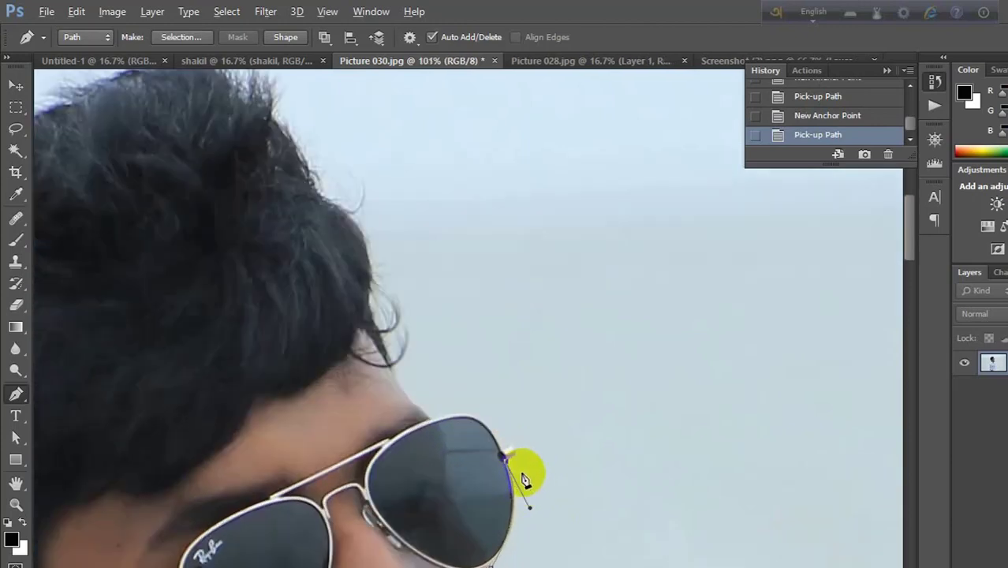
pyautogui.scroll(3, 525, 479)
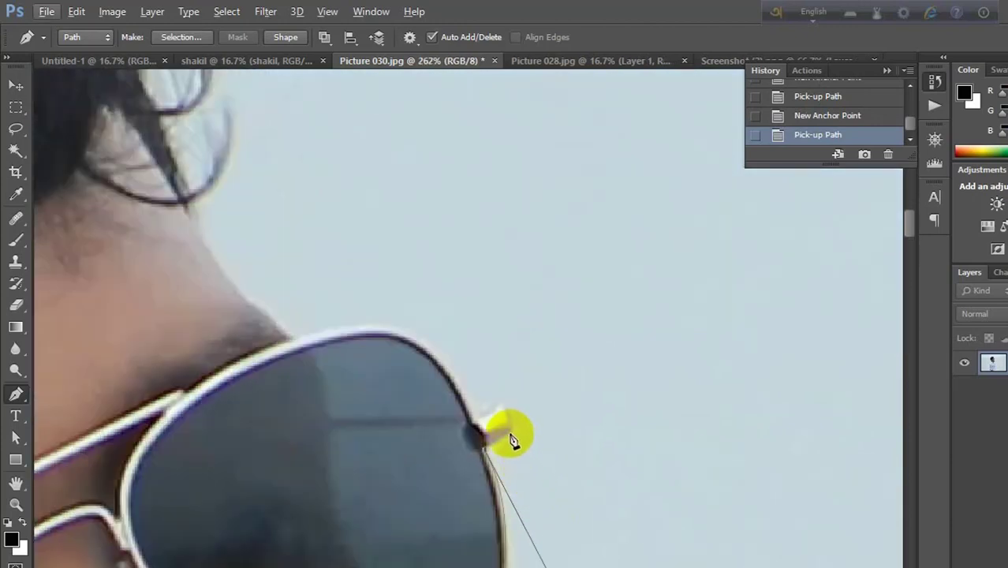
# Step: Bend the path along the sunglasses rim, undoing one misplaced anchor
pyautogui.click(486, 426)
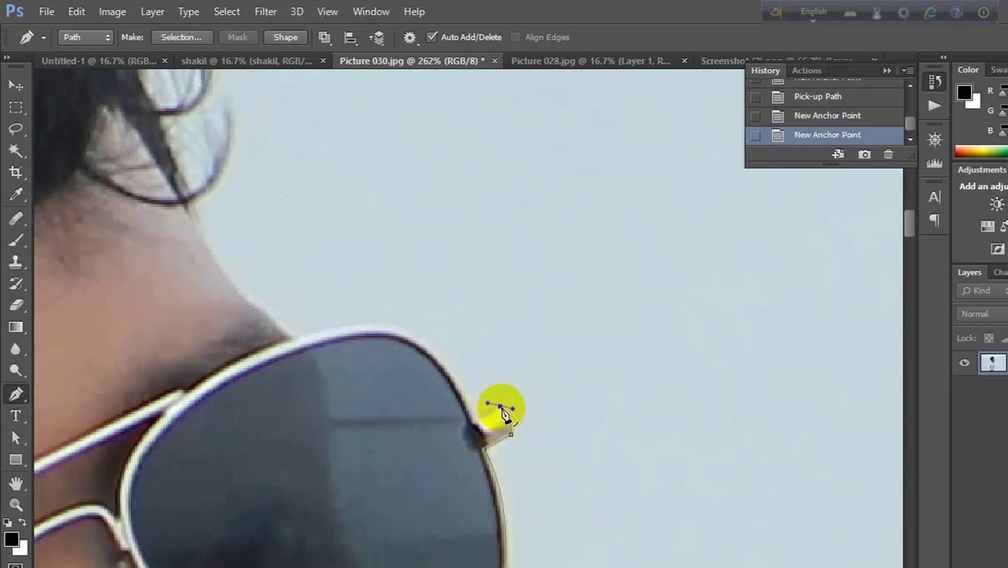
pyautogui.click(477, 416)
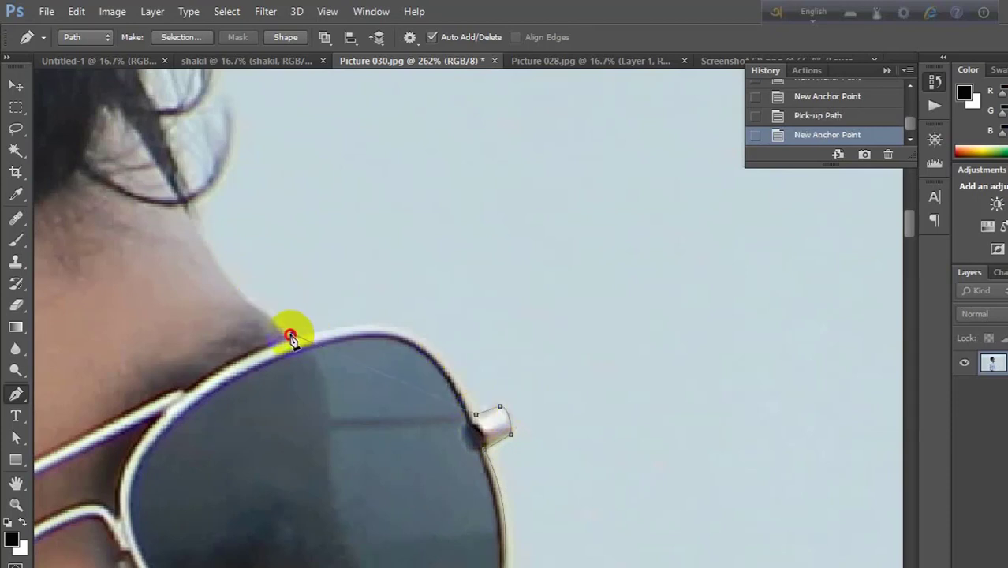
pyautogui.hotkey('ctrl', 'z')
pyautogui.moveTo(263, 353); pyautogui.dragTo(137, 396)
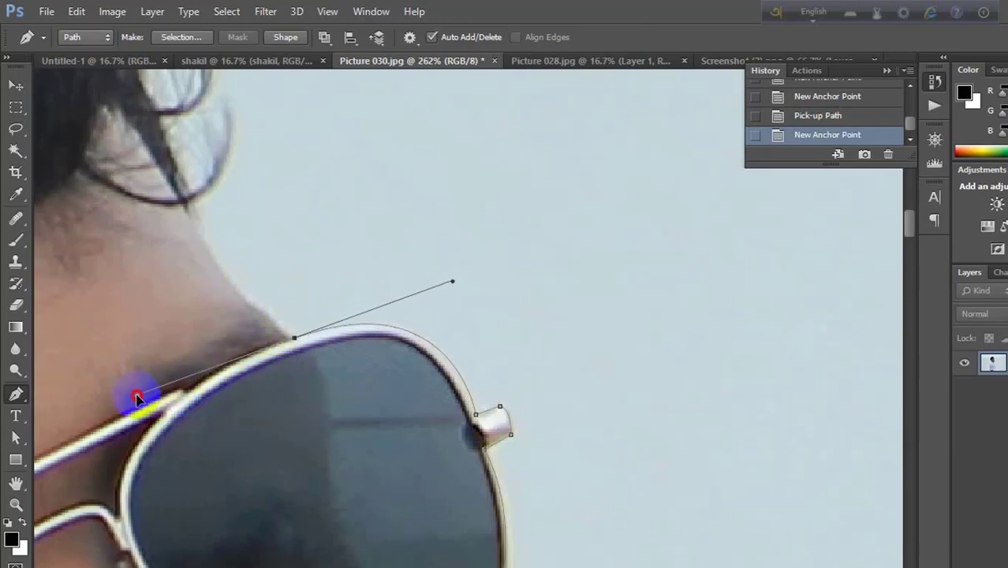
pyautogui.moveTo(133, 400); pyautogui.dragTo(136, 397)
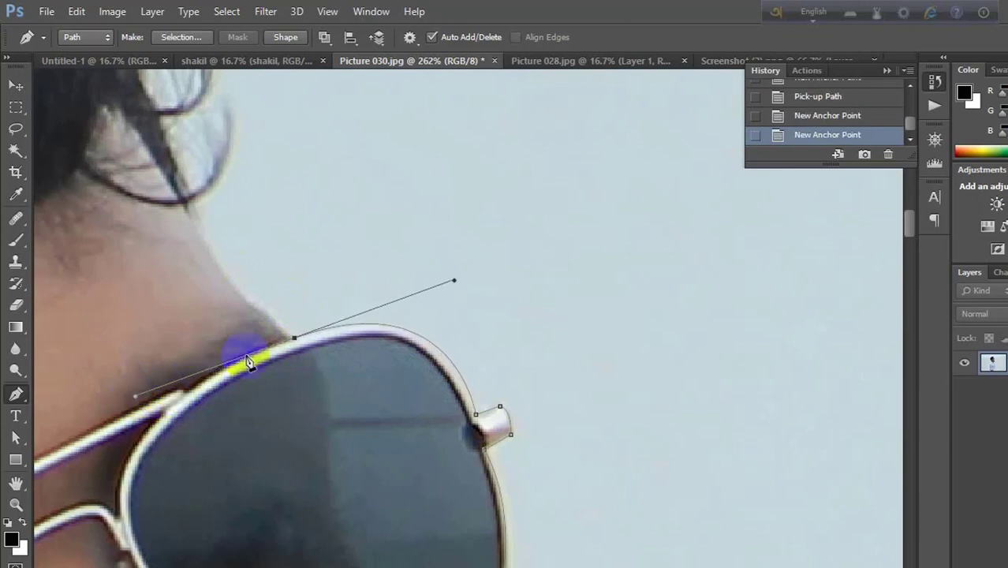
# Step: Carry the path from the shoulder up the neck to the hair, then fit the photo on screen
pyautogui.click(293, 345)
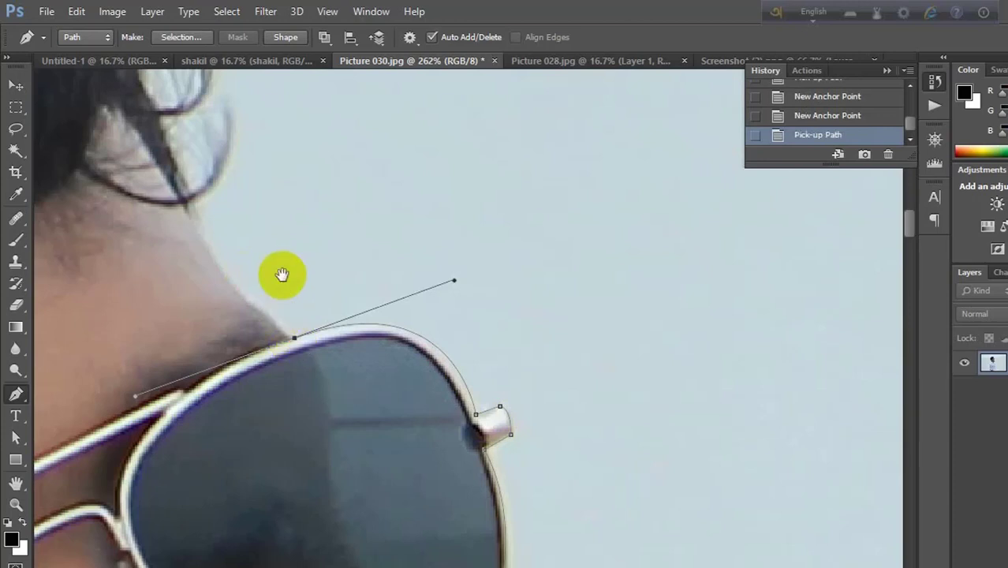
pyautogui.moveTo(281, 273); pyautogui.dragTo(401, 390)
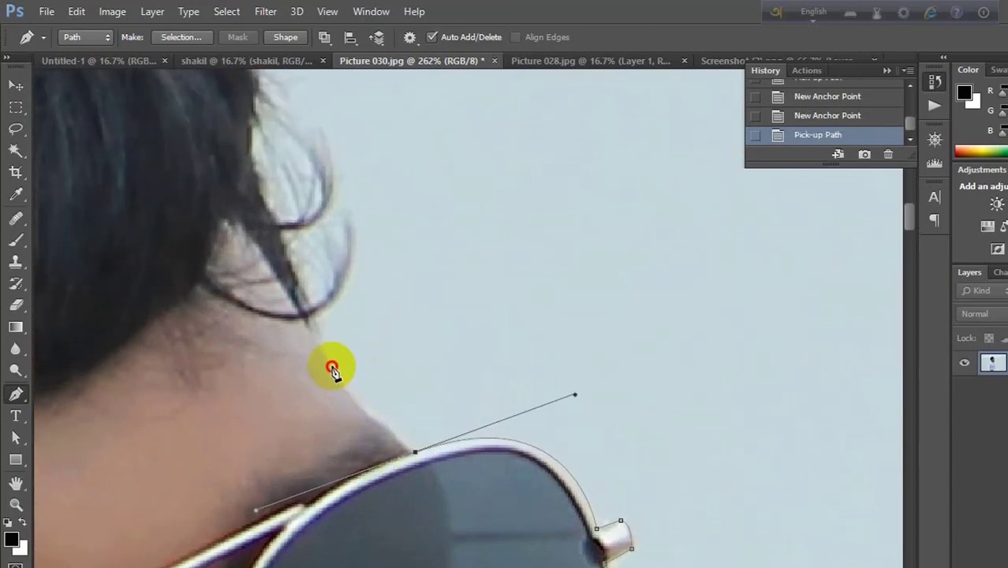
pyautogui.moveTo(333, 369); pyautogui.dragTo(330, 341)
pyautogui.hotkey('ctrl', 'z')
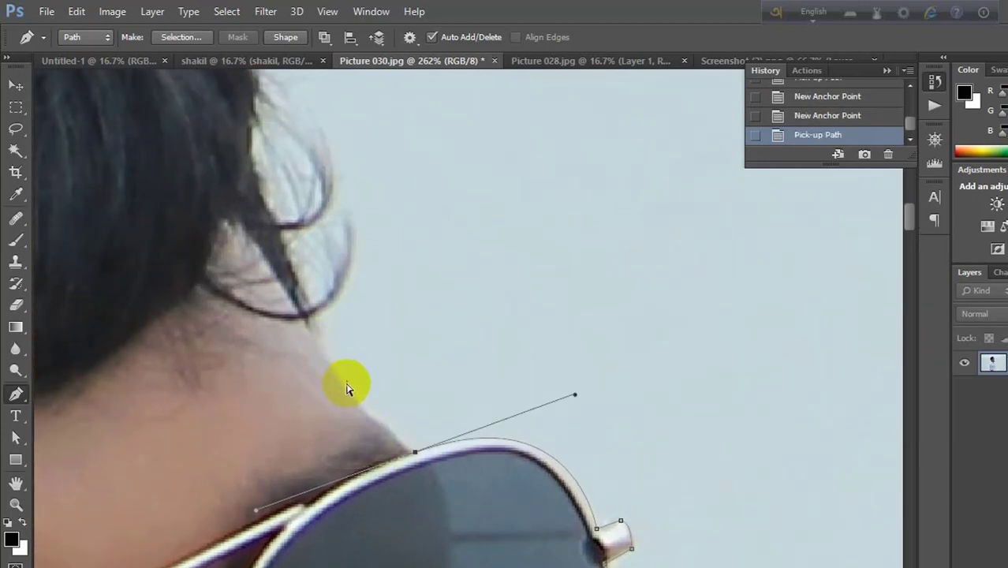
pyautogui.click(416, 454)
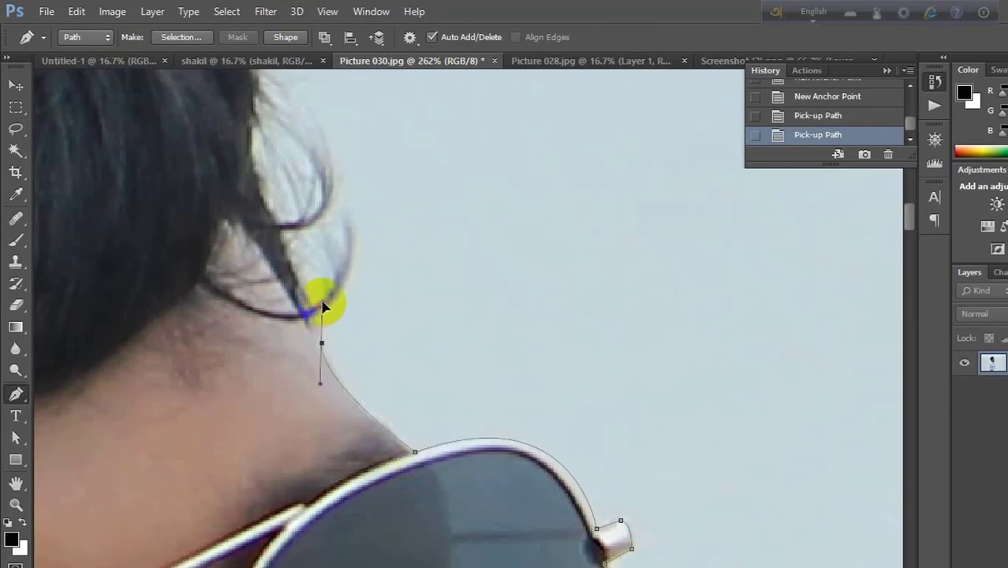
pyautogui.moveTo(322, 306); pyautogui.dragTo(321, 302)
pyautogui.click(321, 354)
pyautogui.moveTo(407, 306); pyautogui.dragTo(630, 496)
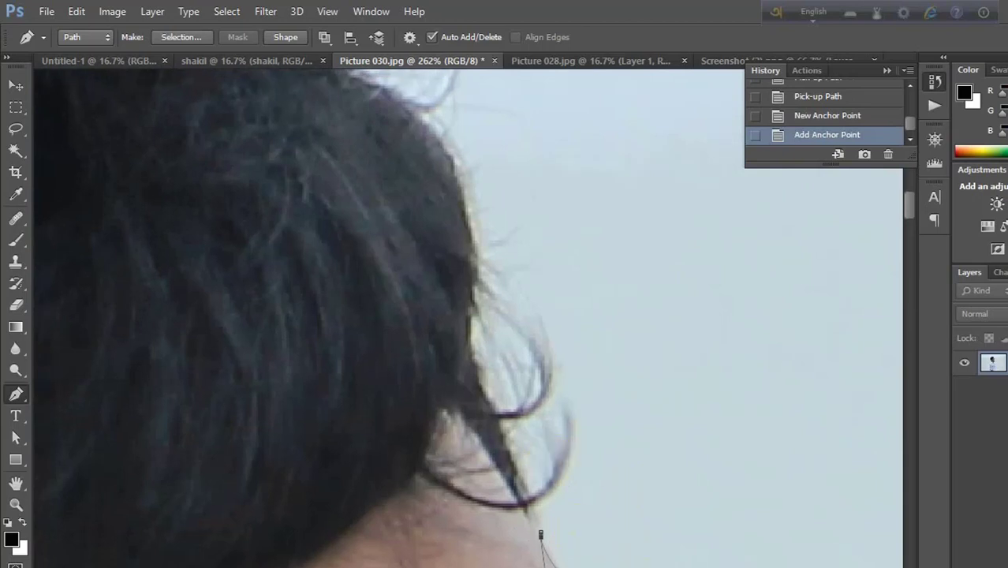
pyautogui.hotkey('ctrl', '0')
pyautogui.press('m')
pyautogui.click(809, 522)
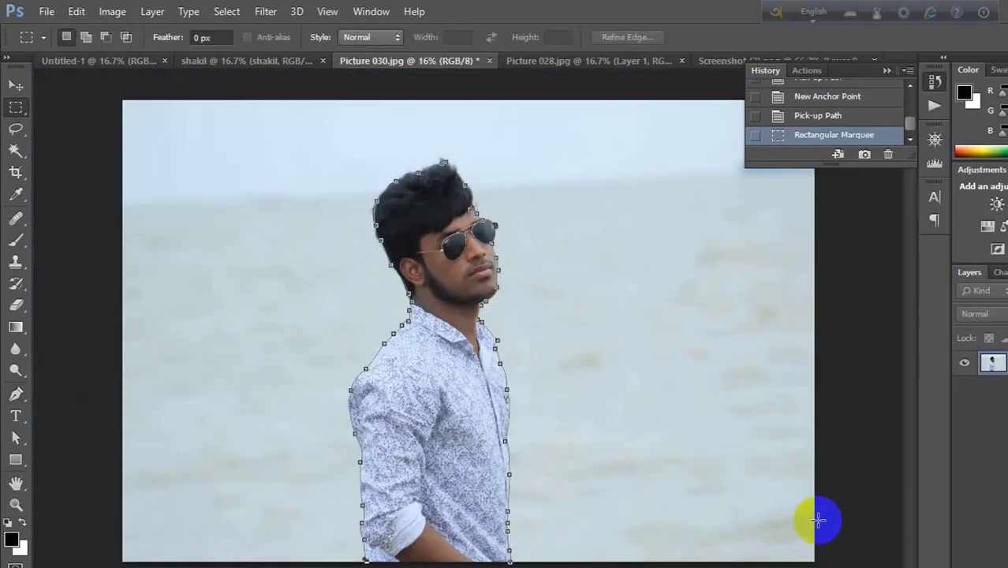
pyautogui.scroll(1, 819, 520)
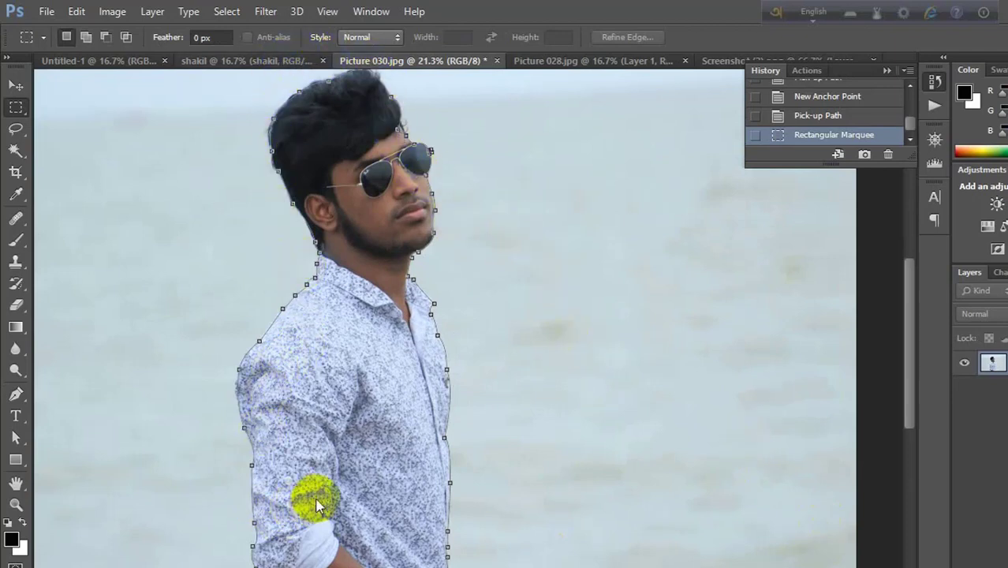
pyautogui.moveTo(326, 473); pyautogui.dragTo(337, 500)
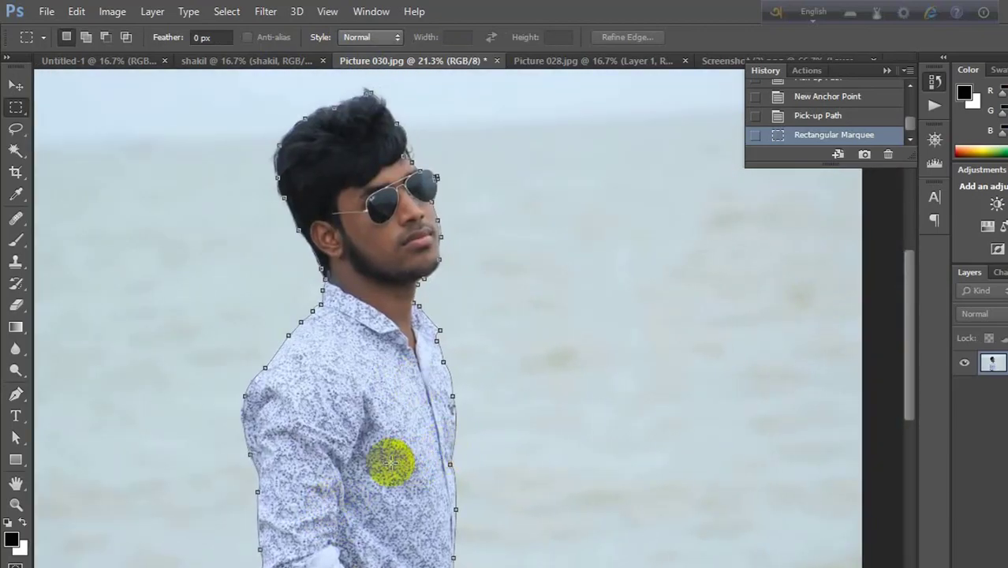
pyautogui.click(16, 483)
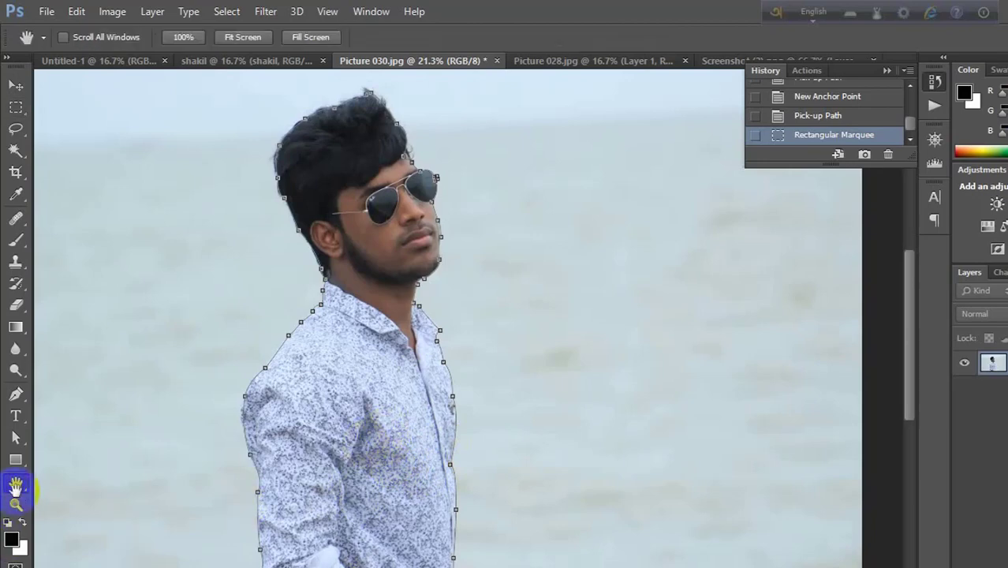
pyautogui.moveTo(270, 467); pyautogui.dragTo(279, 439)
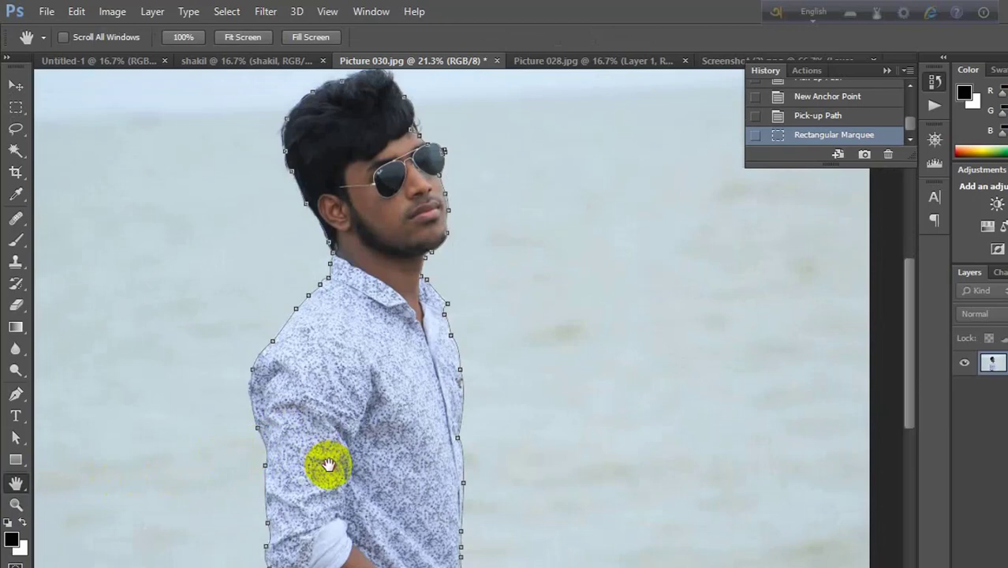
pyautogui.moveTo(329, 466); pyautogui.dragTo(295, 527)
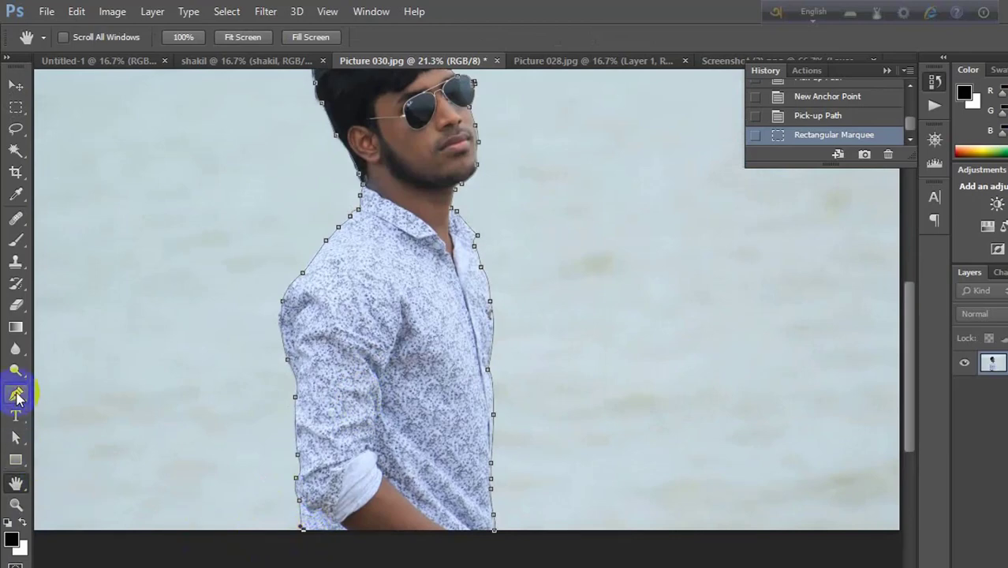
pyautogui.click(15, 396)
# Step: Close the path around the man and load it as a selection
pyautogui.scroll(2, 241, 474)
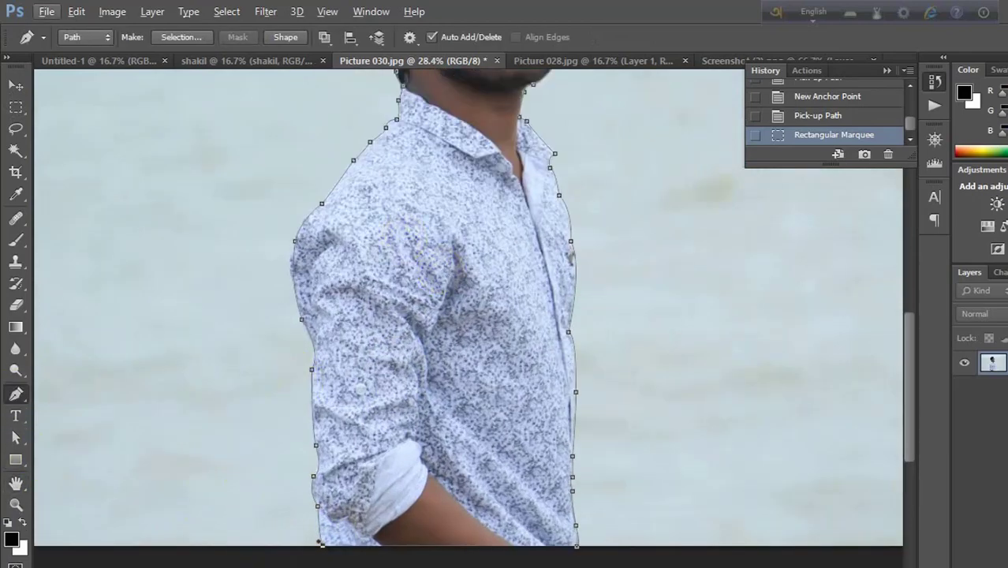
pyautogui.click(335, 555)
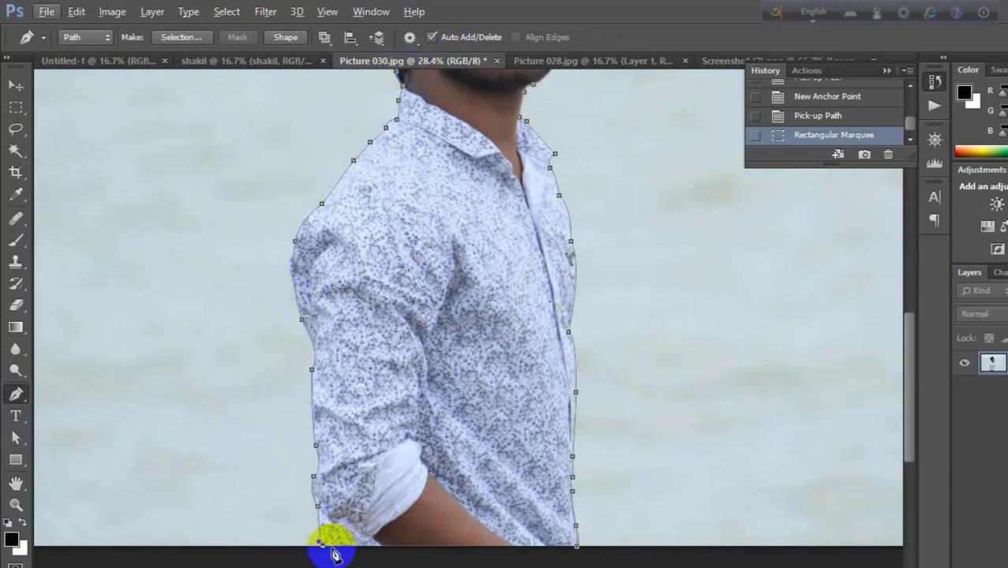
pyautogui.click(578, 553)
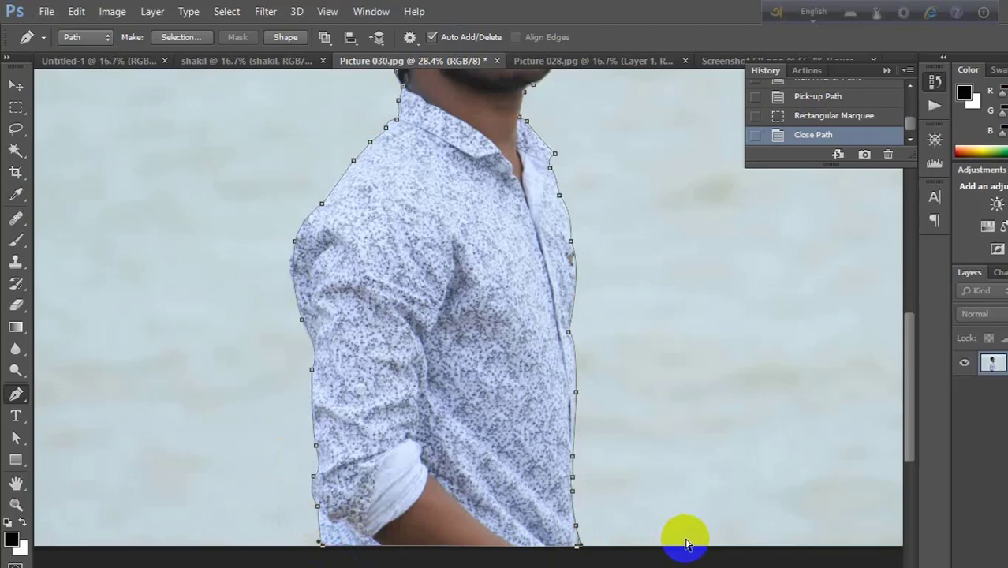
pyautogui.hotkey('ctrl', 'Return')
# Step: Cut the man out of Picture 030.jpg and start a new clipboard-sized document
pyautogui.scroll(-1, 474, 335)
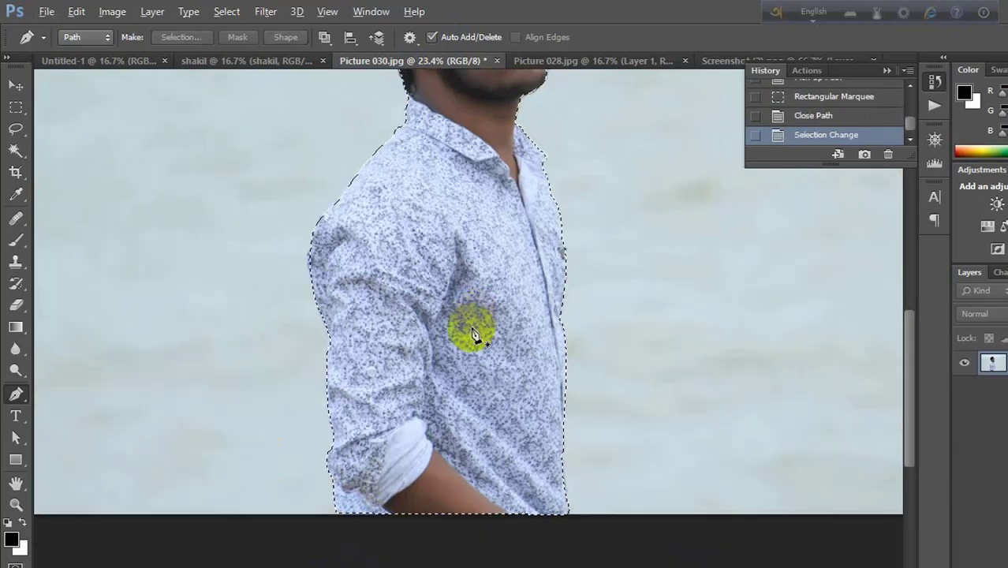
pyautogui.scroll(-2, 474, 335)
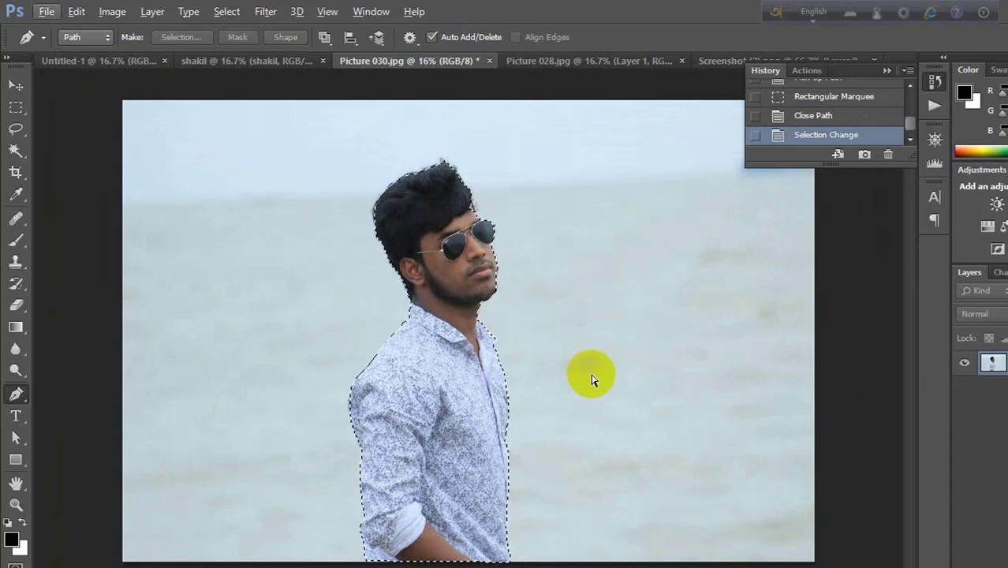
pyautogui.hotkey('ctrl', 'x')
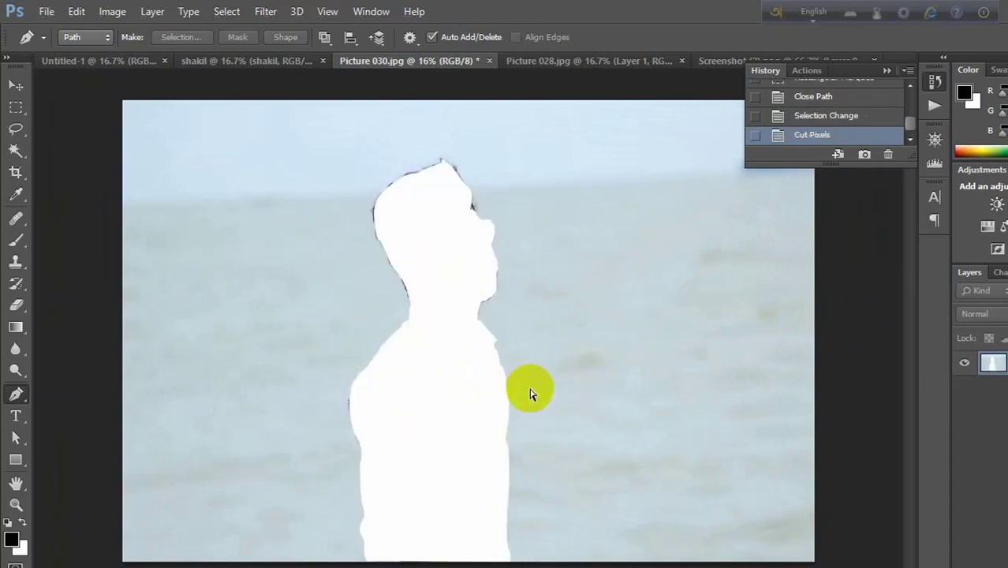
pyautogui.hotkey('ctrl', 'n')
# Step: Create Untitled-2 and paste the cut-out man into it
pyautogui.click(635, 172)
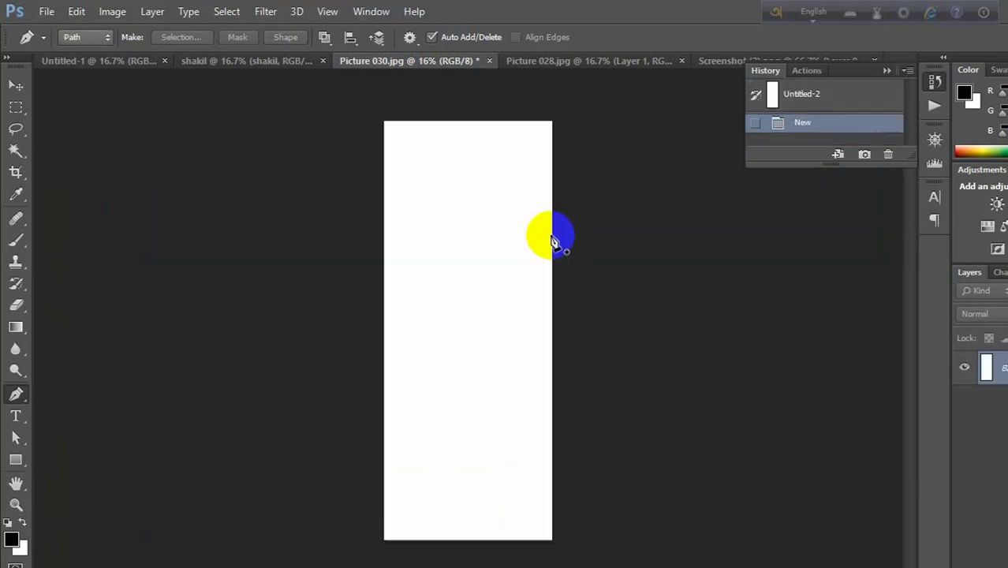
pyautogui.hotkey('ctrl', 'v')
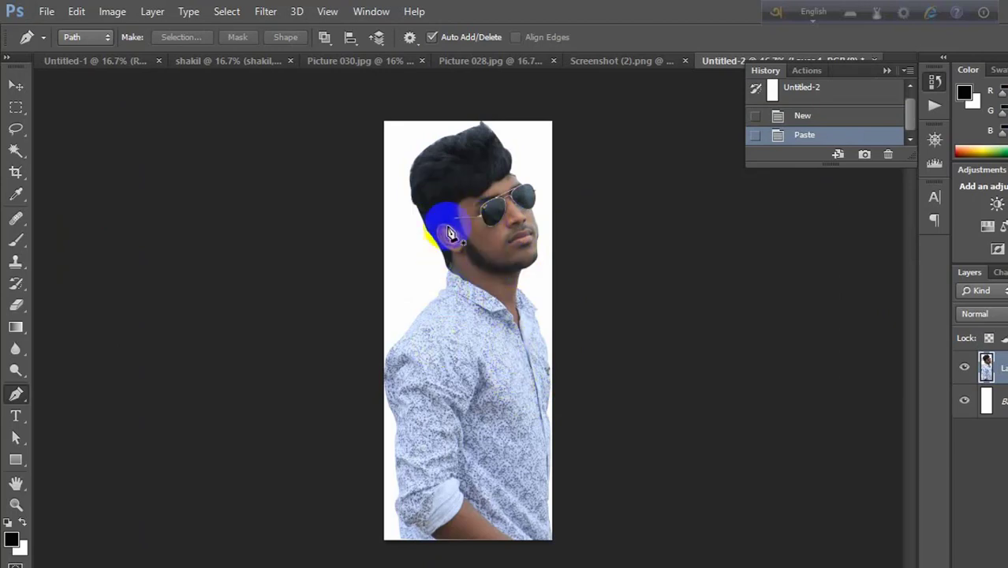
pyautogui.click(671, 63)
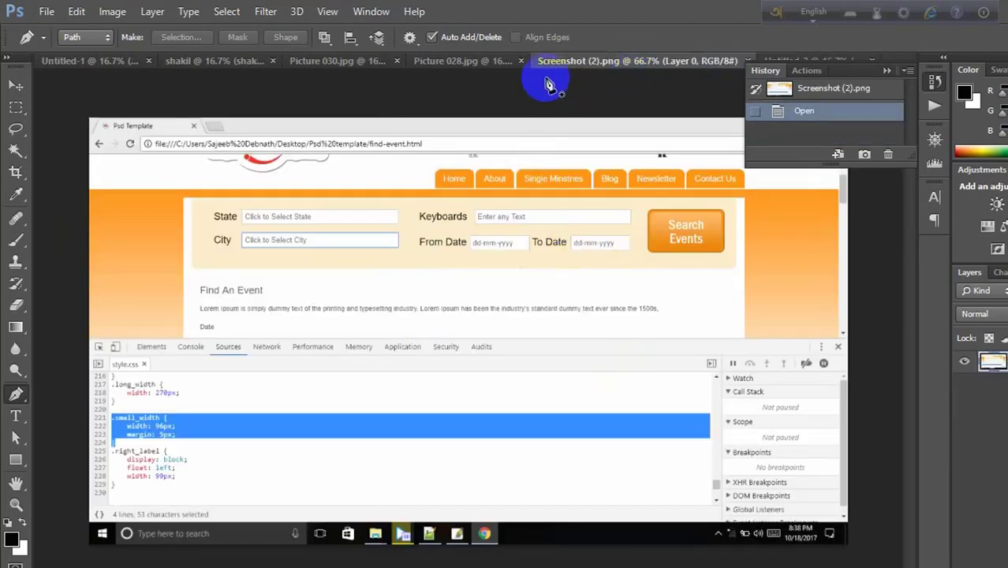
pyautogui.click(829, 60)
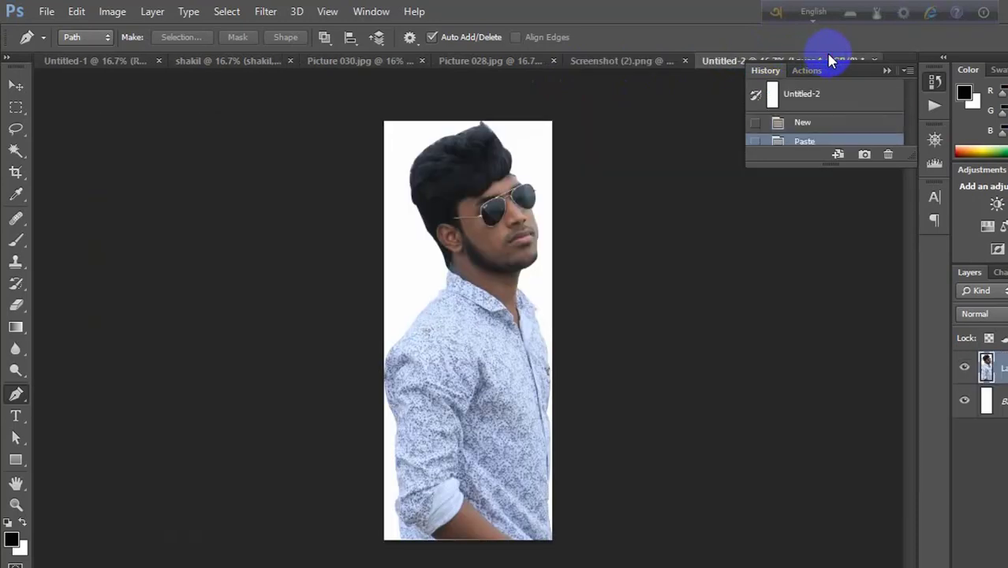
# Step: Close Screenshot (2).png and Picture 028.jpg without saving, returning to Picture 030.jpg
pyautogui.click(685, 60)
pyautogui.click(671, 60)
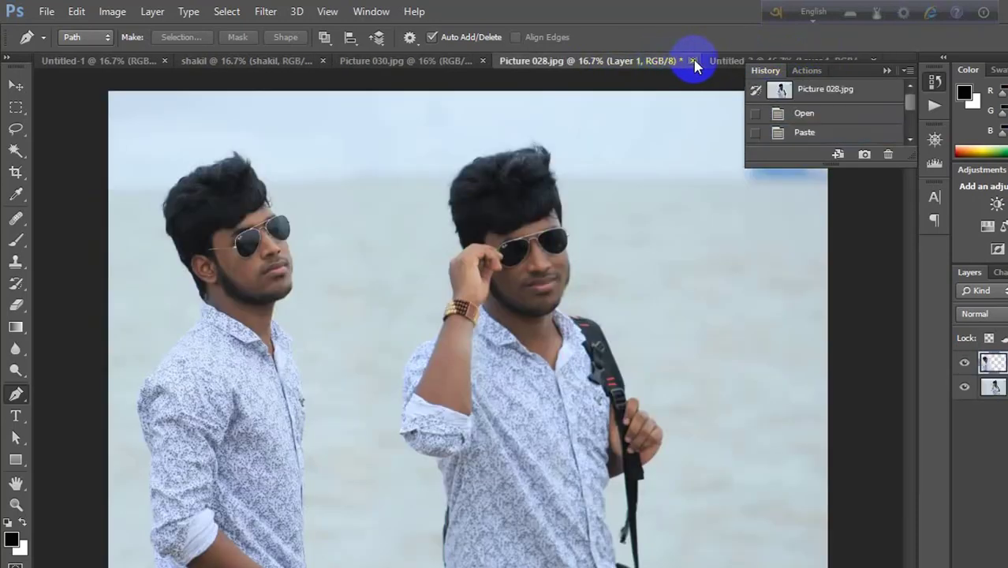
pyautogui.click(692, 60)
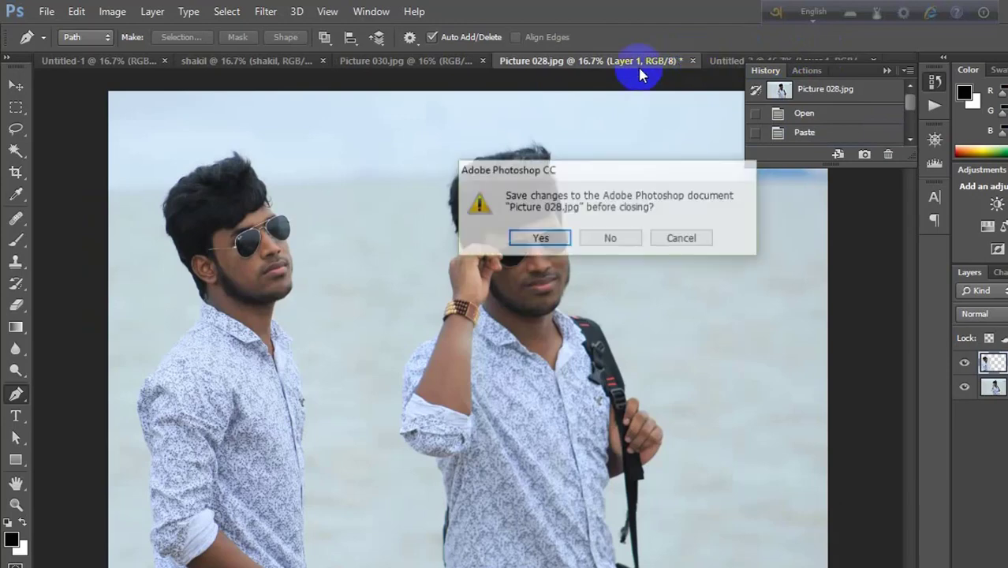
pyautogui.click(622, 237)
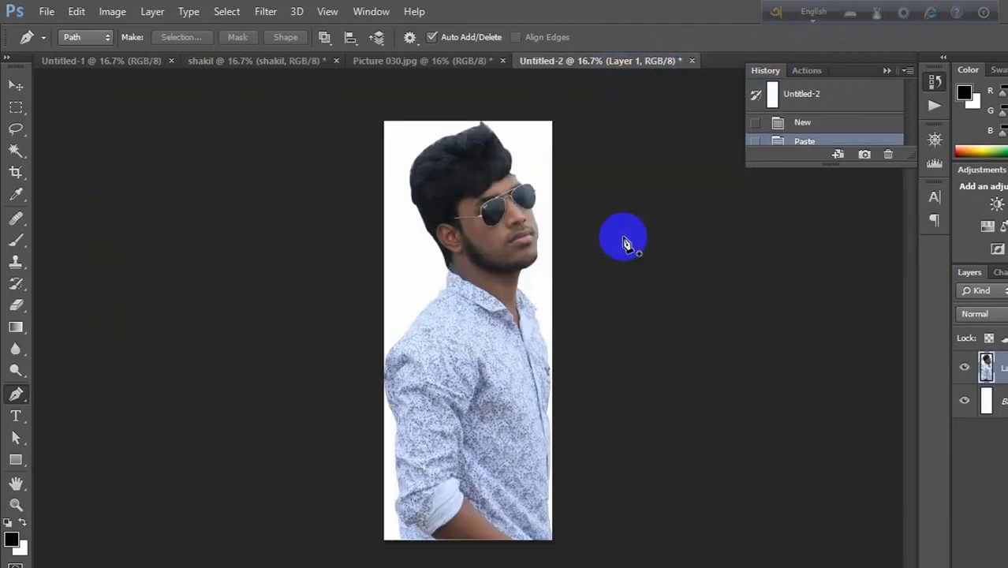
pyautogui.click(471, 65)
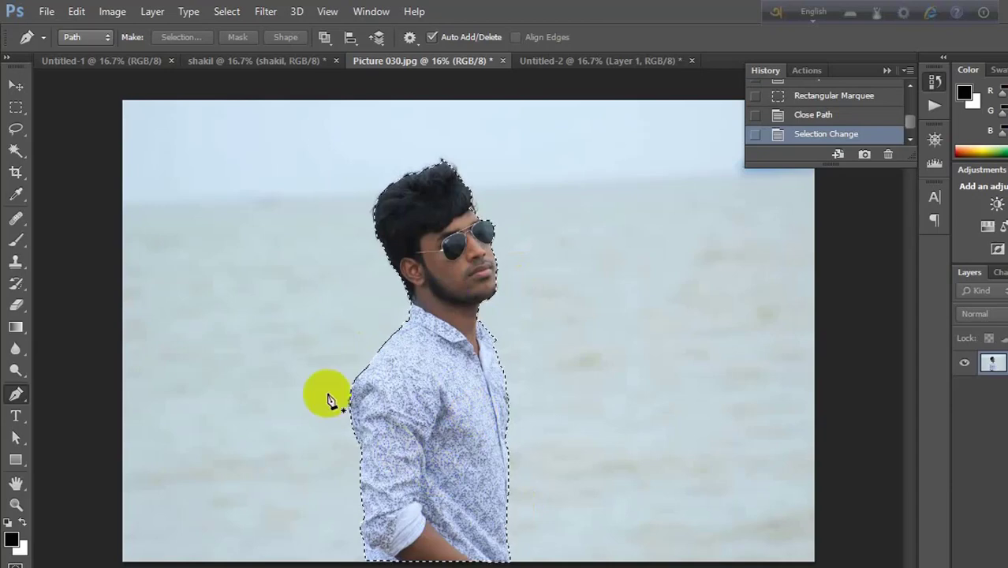
# Step: With the Magic Wand, use Select Inverse to switch the selection to the background
pyautogui.scroll(1, 378, 322)
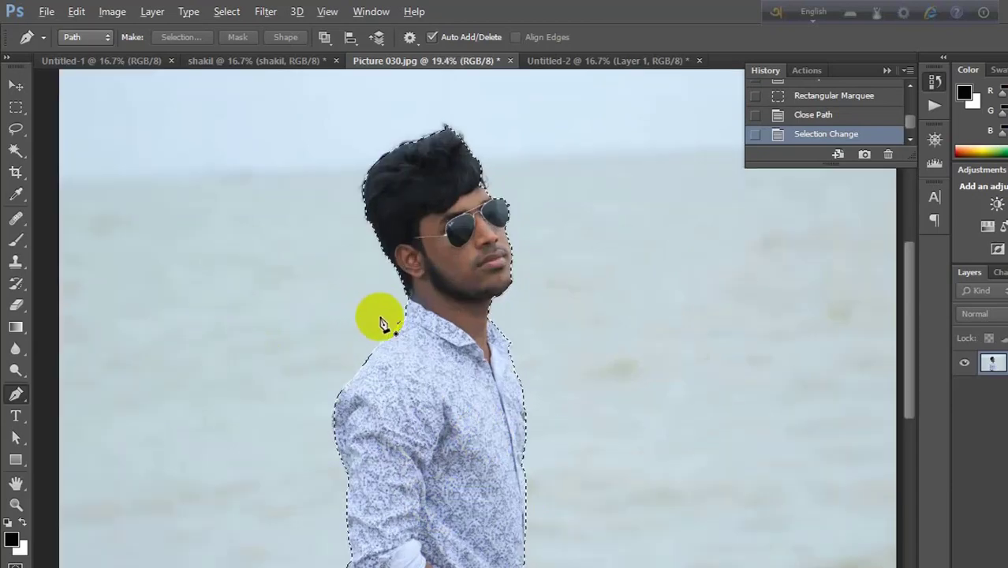
pyautogui.scroll(-1, 378, 322)
pyautogui.moveTo(16, 150); pyautogui.dragTo(18, 150)
pyautogui.click(92, 168)
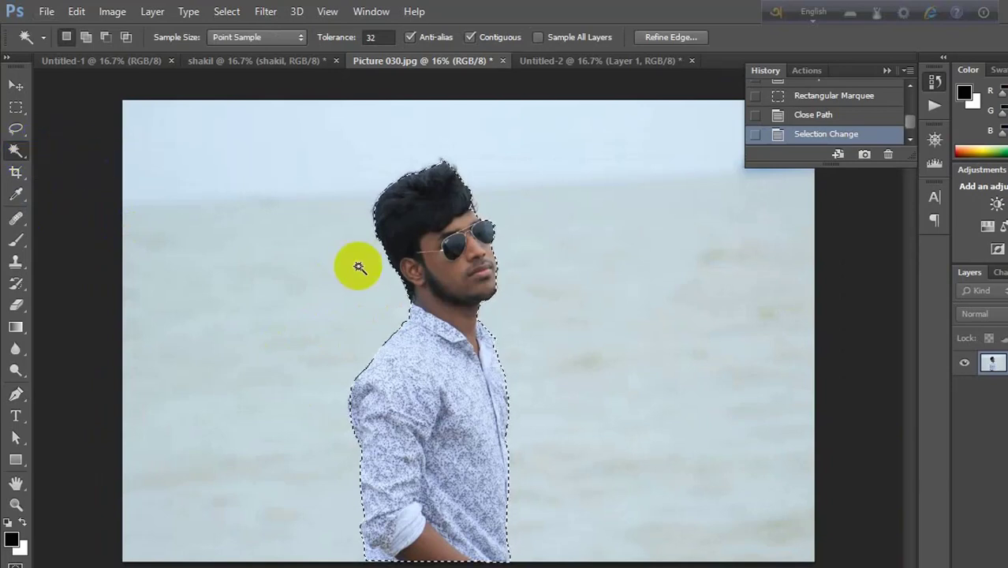
pyautogui.rightClick(424, 337)
pyautogui.click(507, 439)
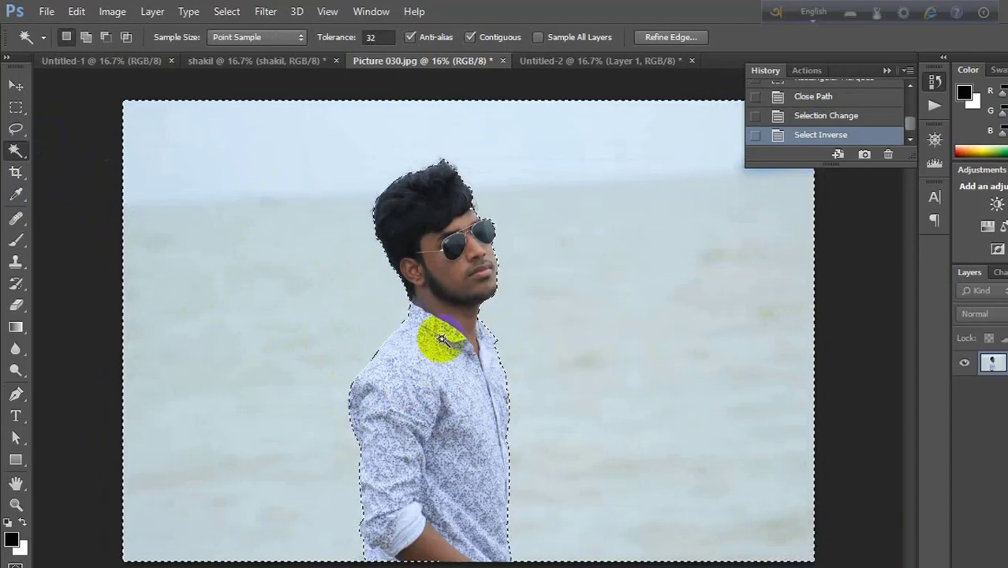
# Step: Apply Select Inverse again so only the man in sunglasses is selected
pyautogui.click(410, 294)
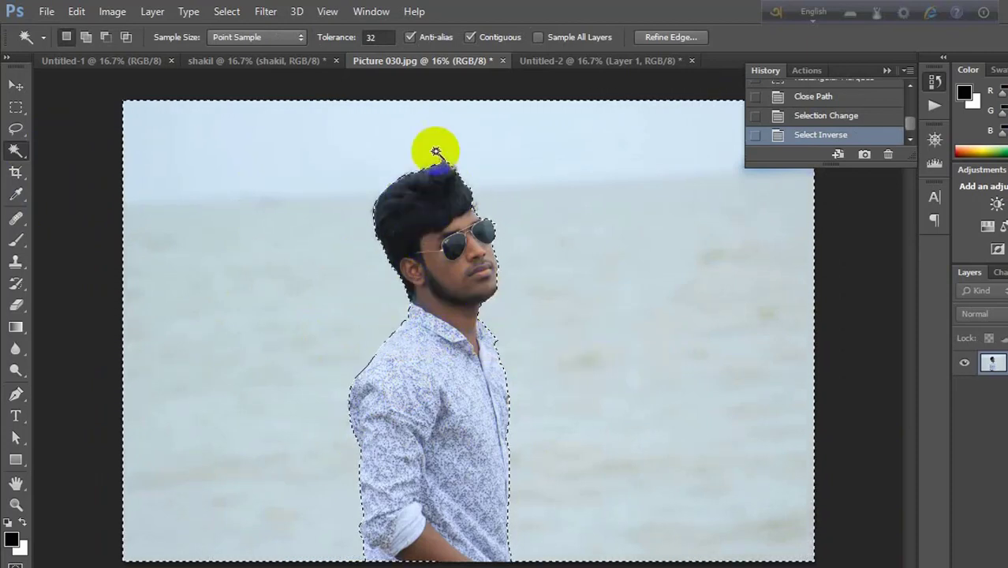
pyautogui.click(396, 232)
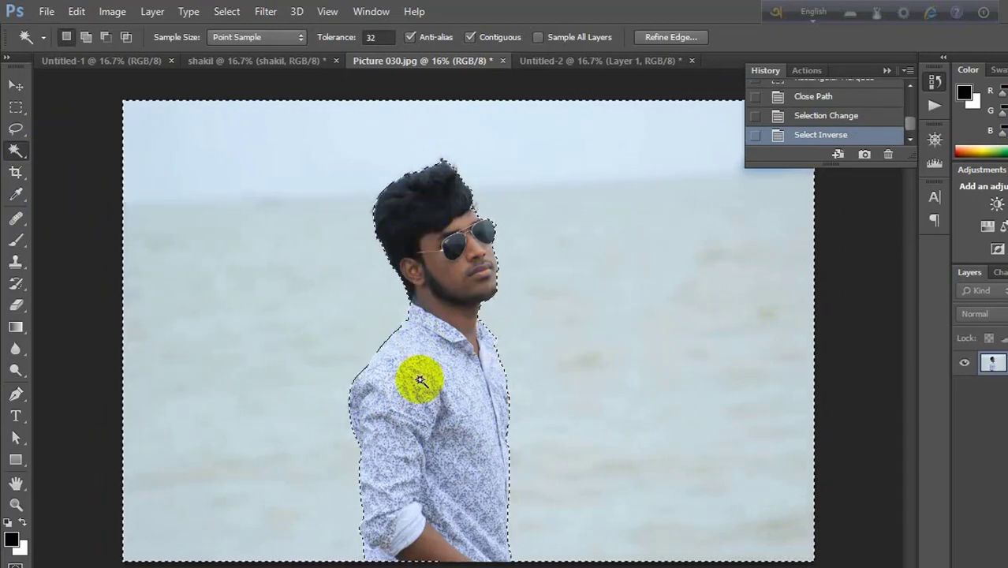
pyautogui.rightClick(421, 348)
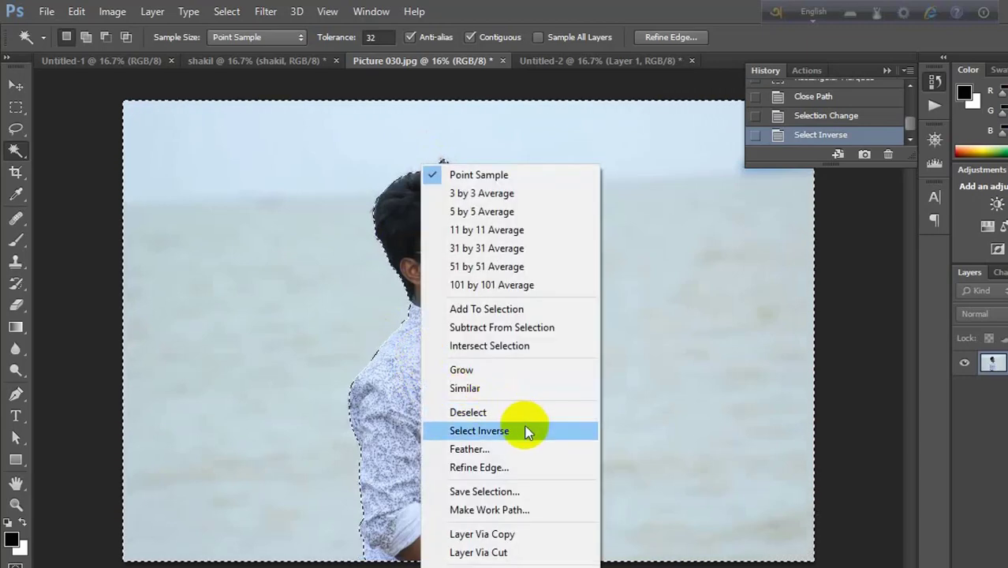
pyautogui.click(505, 431)
pyautogui.click(176, 50)
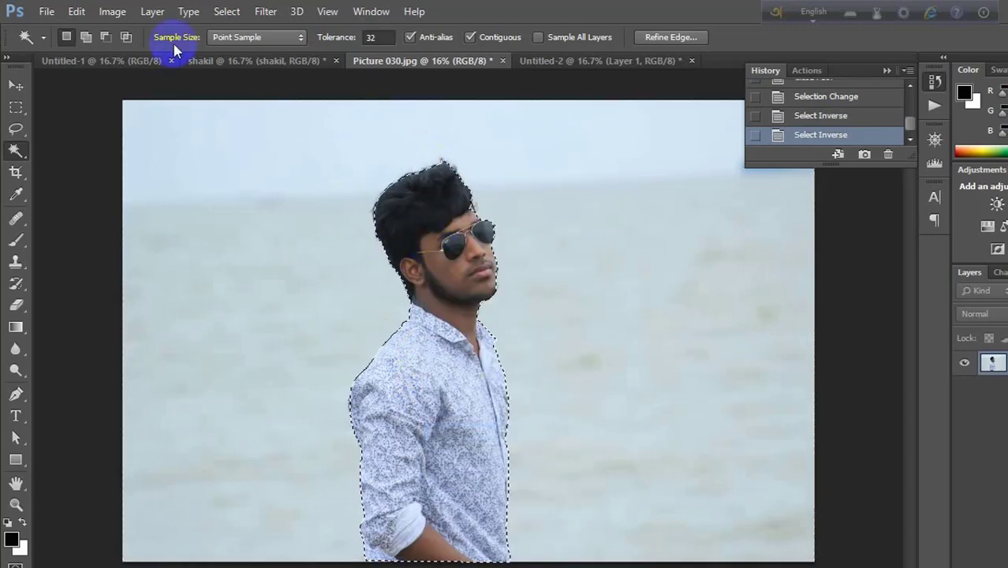
# Step: In Selective Color, set the Blacks range to Cyan +15, Magenta +40 and Black +33
pyautogui.click(122, 14)
pyautogui.moveTo(208, 51)
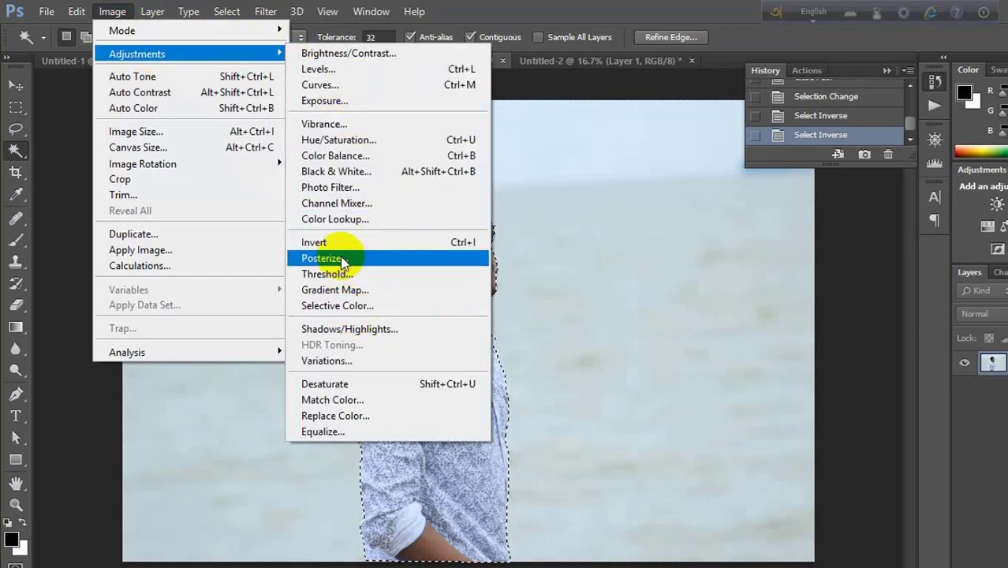
pyautogui.click(351, 313)
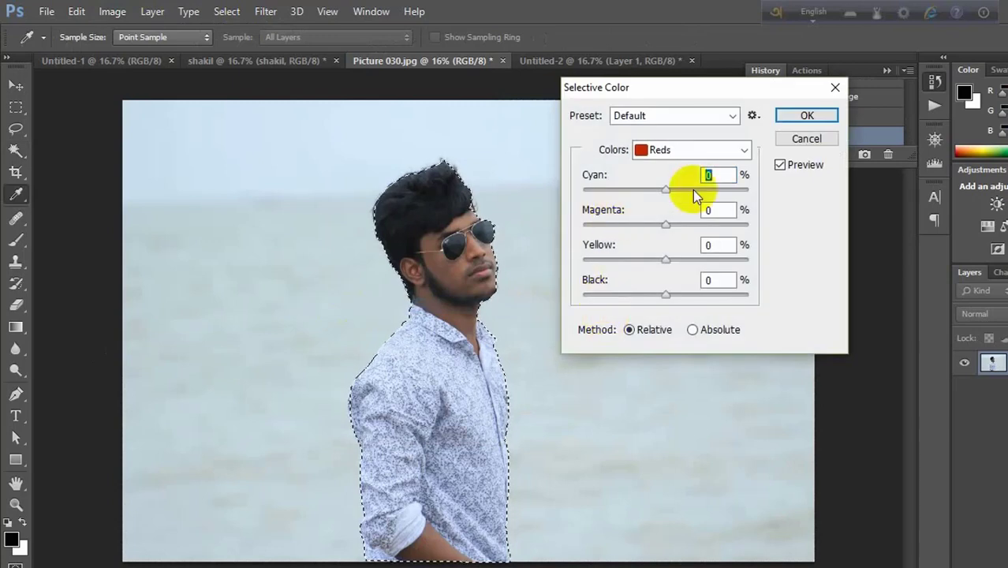
pyautogui.click(744, 150)
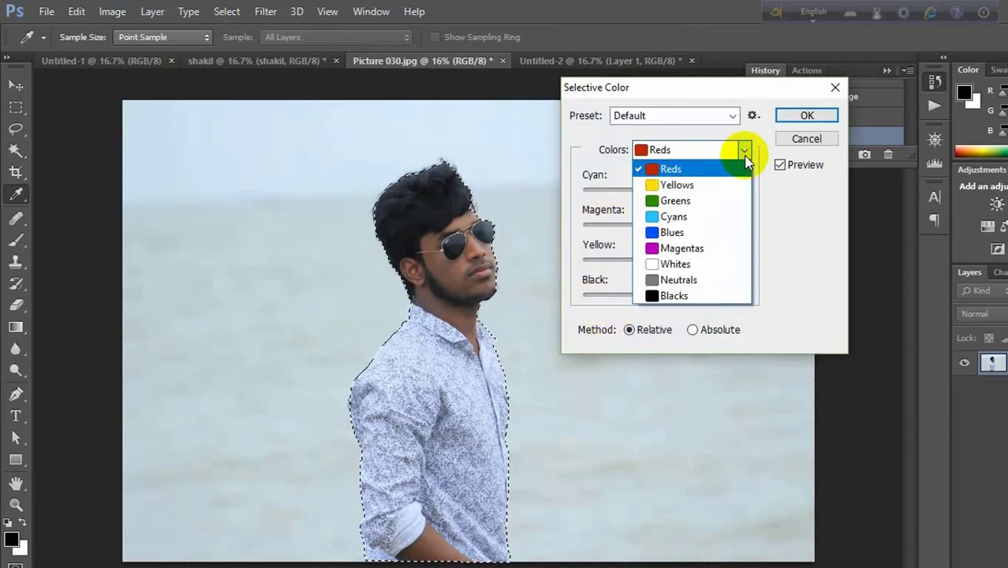
pyautogui.click(710, 295)
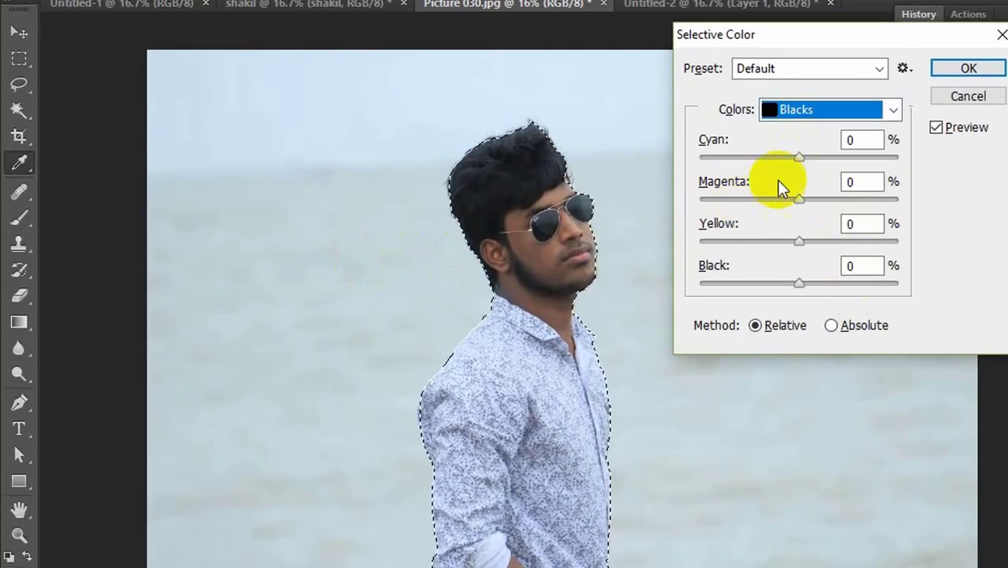
pyautogui.click(562, 308)
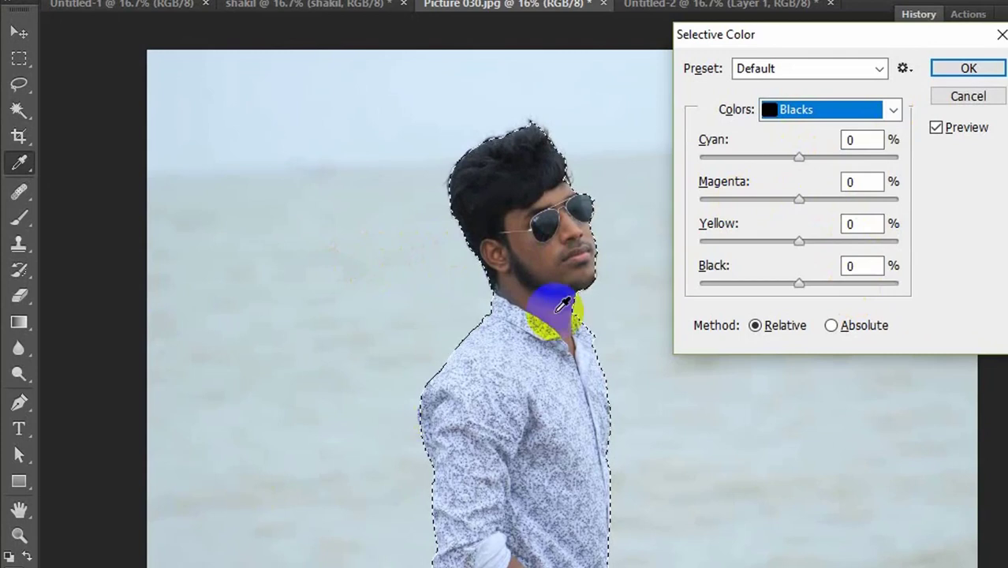
pyautogui.moveTo(799, 157); pyautogui.dragTo(833, 227)
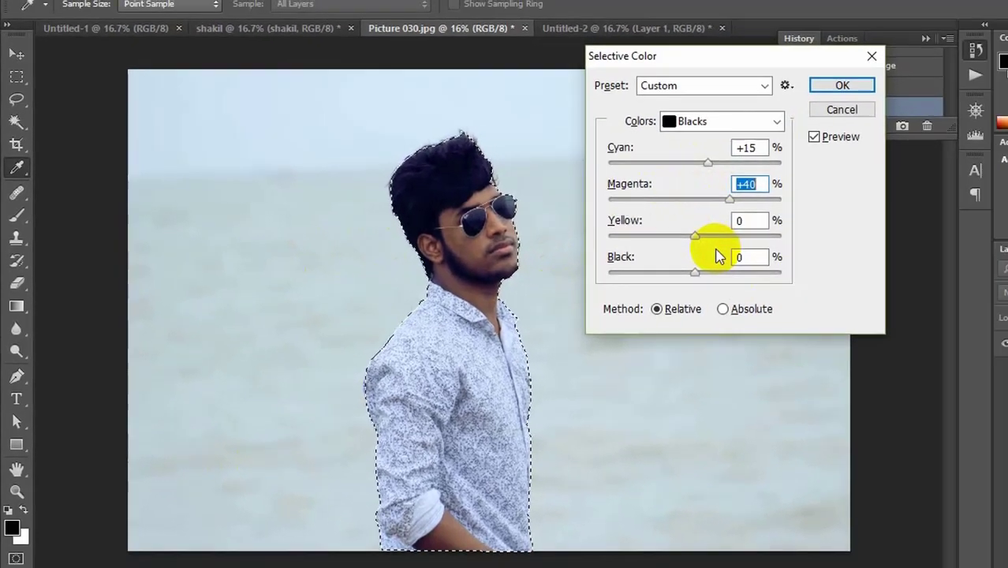
pyautogui.click(800, 283)
pyautogui.moveTo(601, 266); pyautogui.dragTo(615, 270)
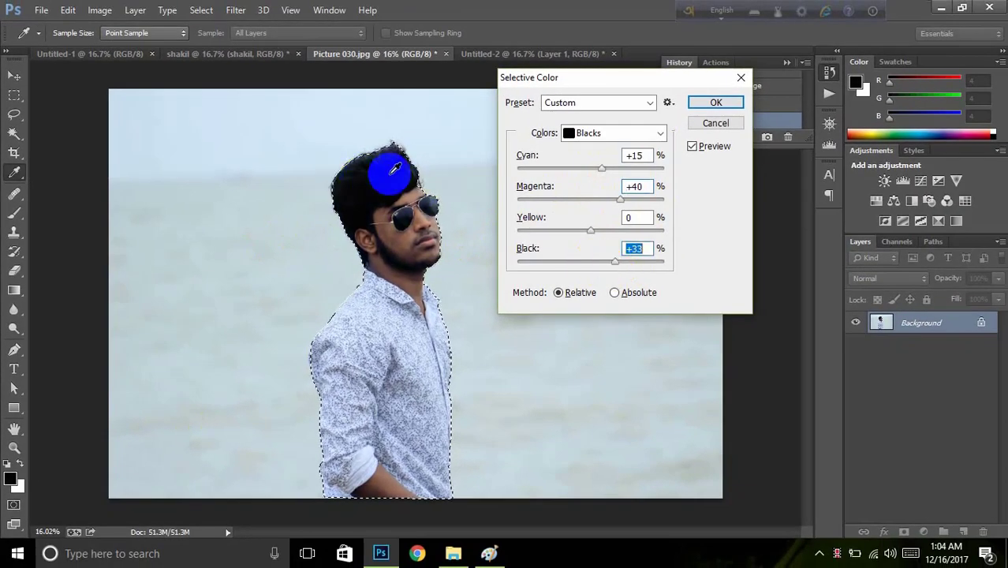
# Step: Lower the Whites range's Yellow to -96 and apply the adjustment
pyautogui.click(662, 133)
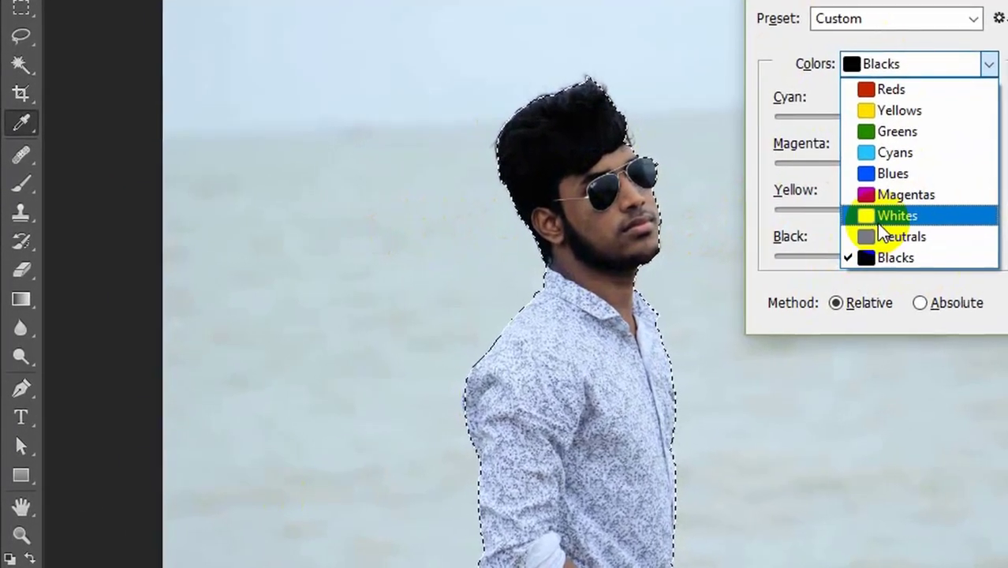
pyautogui.click(599, 235)
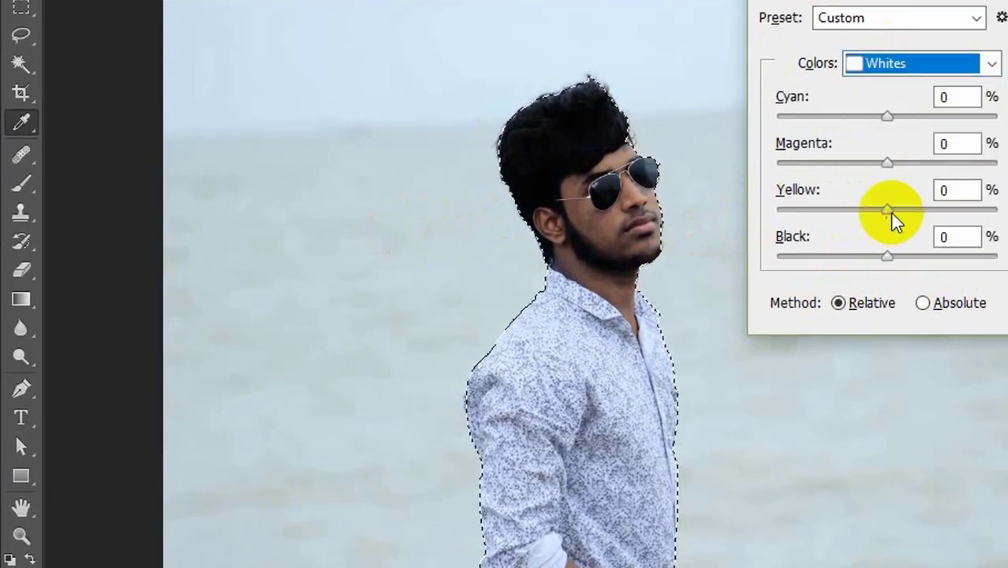
pyautogui.moveTo(892, 216); pyautogui.dragTo(783, 262)
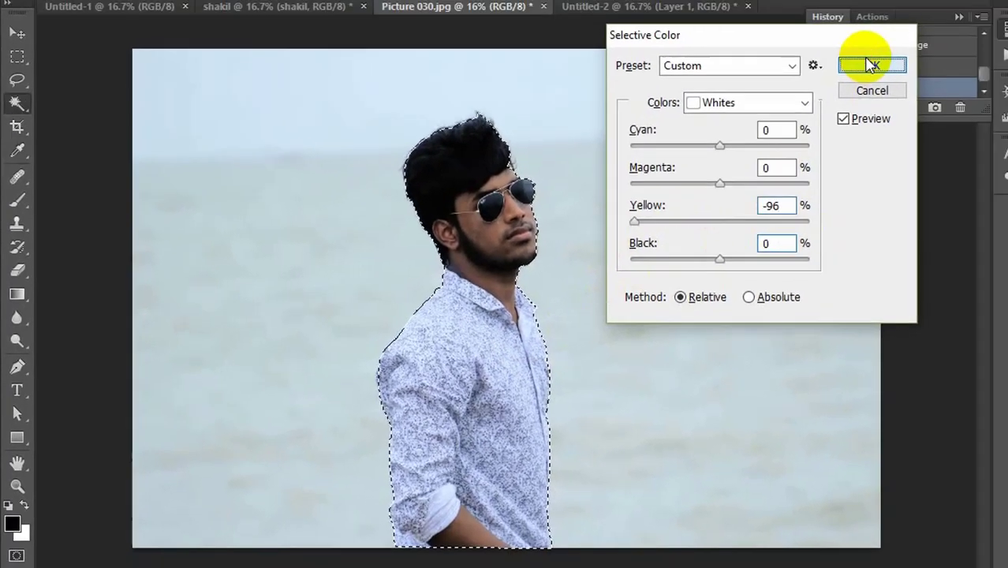
pyautogui.click(862, 61)
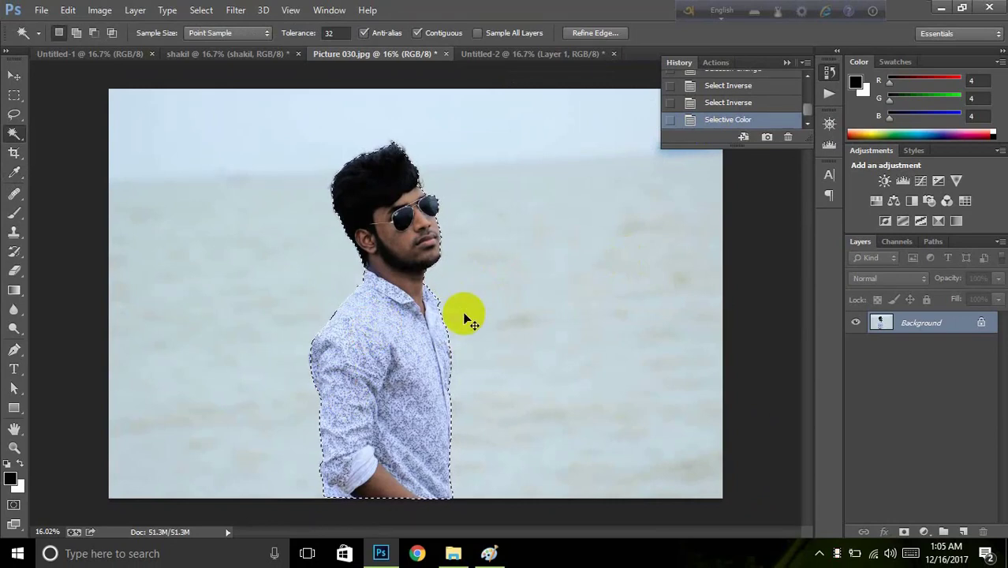
# Step: Undo the Selective Color change and return to the man's closed outline path with the Pen tool
pyautogui.hotkey('ctrl', 'z')
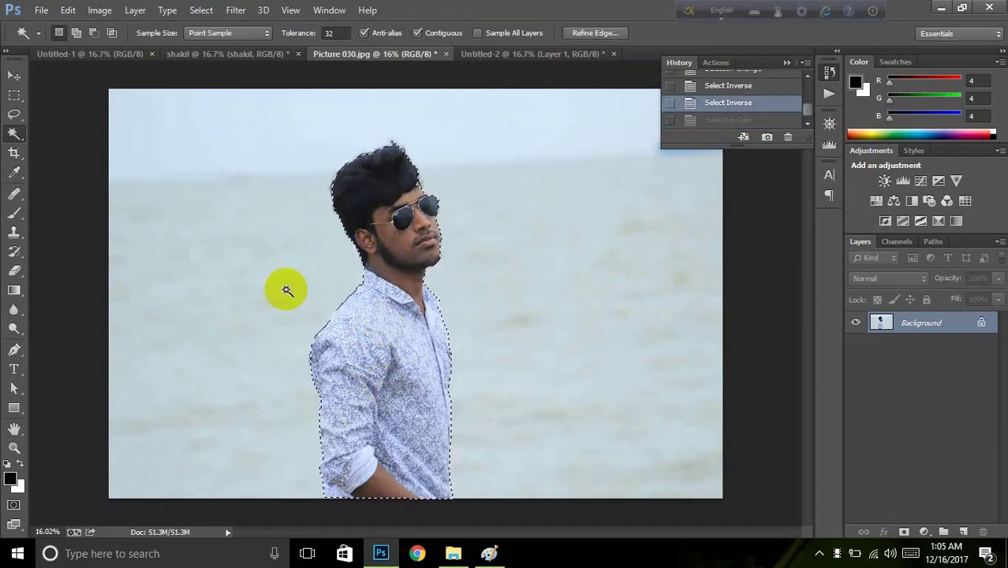
pyautogui.click(316, 518)
pyautogui.hotkey('ctrl', 'alt', 'z')
pyautogui.hotkey('ctrl', 'alt', 'z')
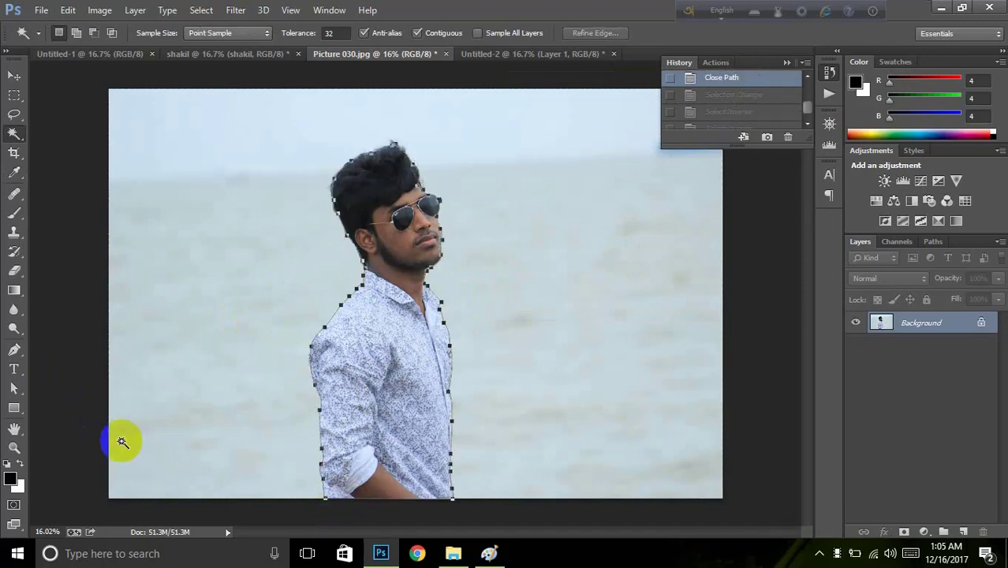
pyautogui.click(444, 509)
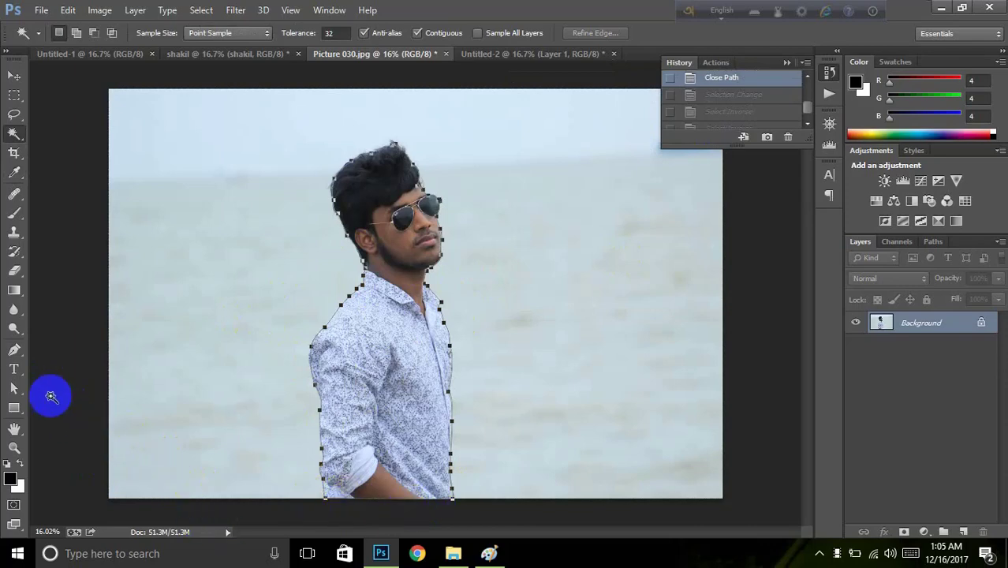
pyautogui.click(13, 349)
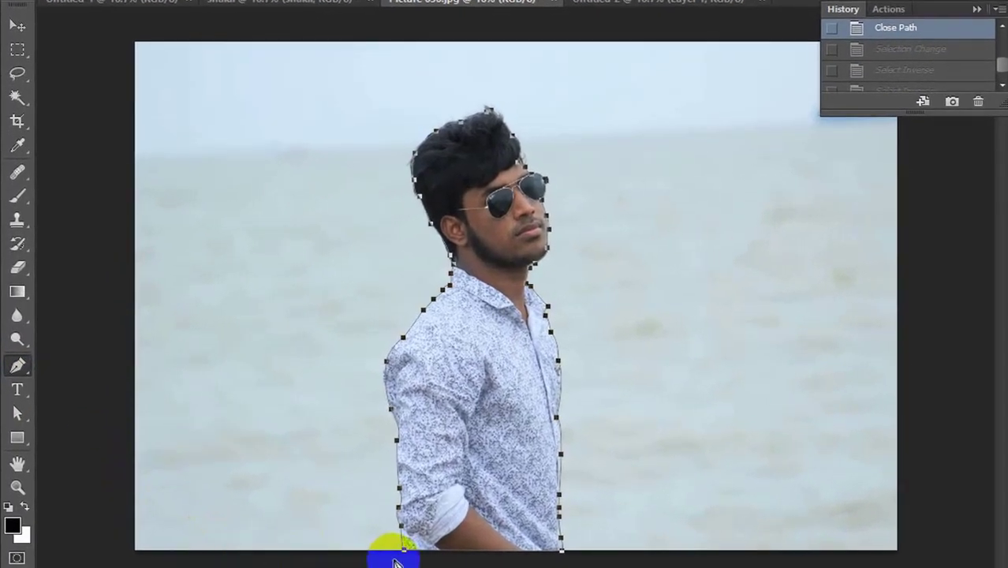
pyautogui.click(318, 563)
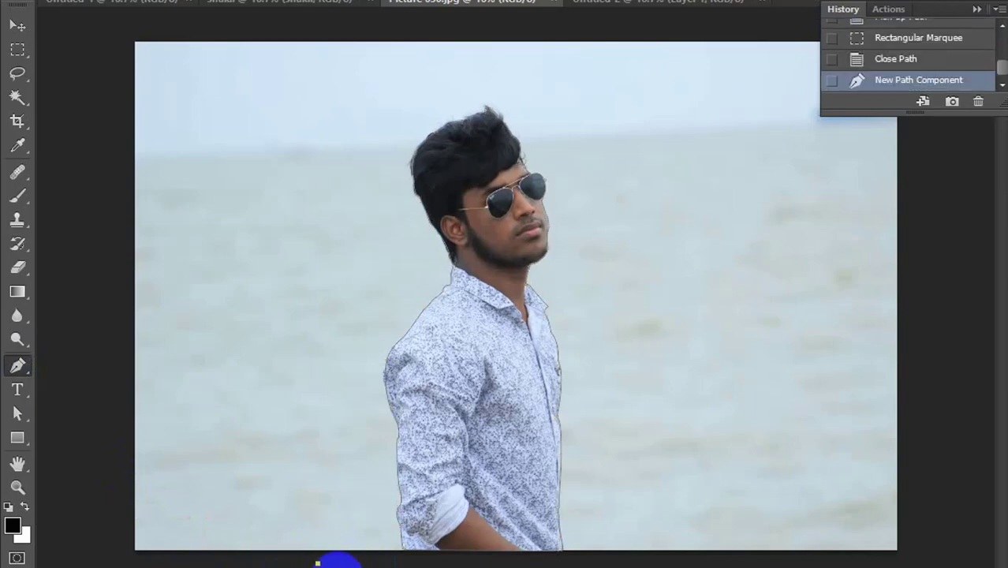
pyautogui.hotkey('ctrl', 'z')
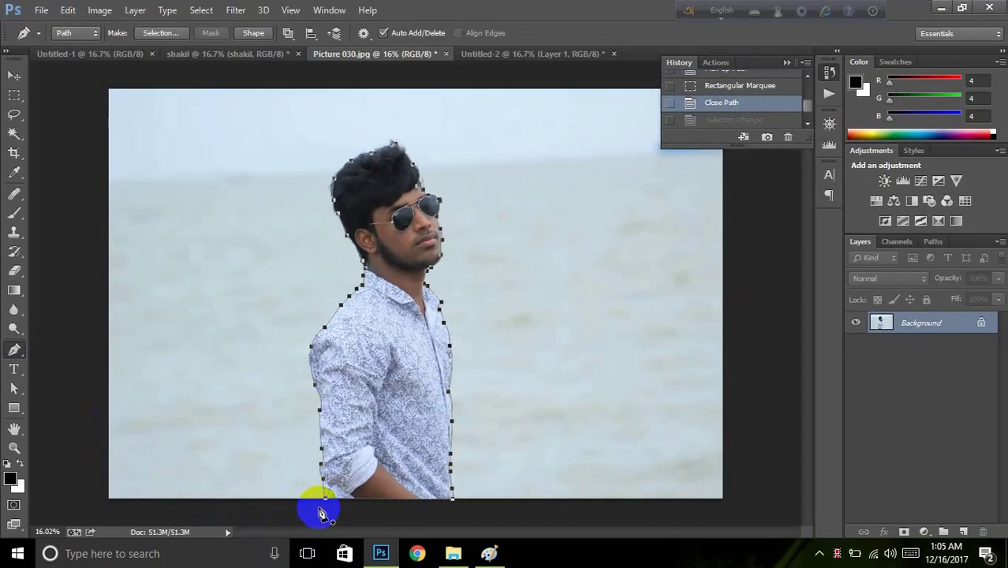
pyautogui.hotkey('ctrl', 'z')
pyautogui.hotkey('ctrl', 'z')
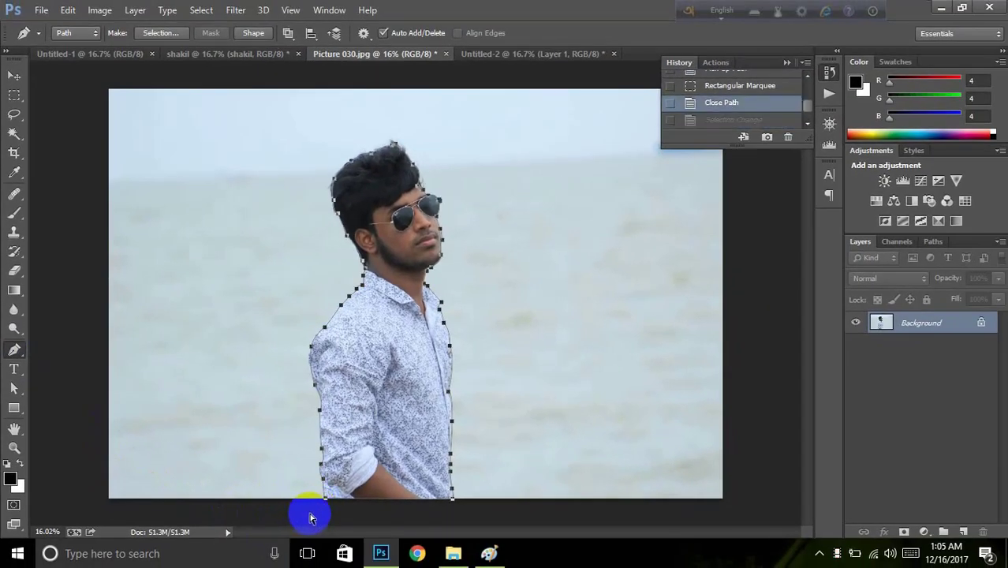
pyautogui.hotkey('ctrl', 'alt', 'z')
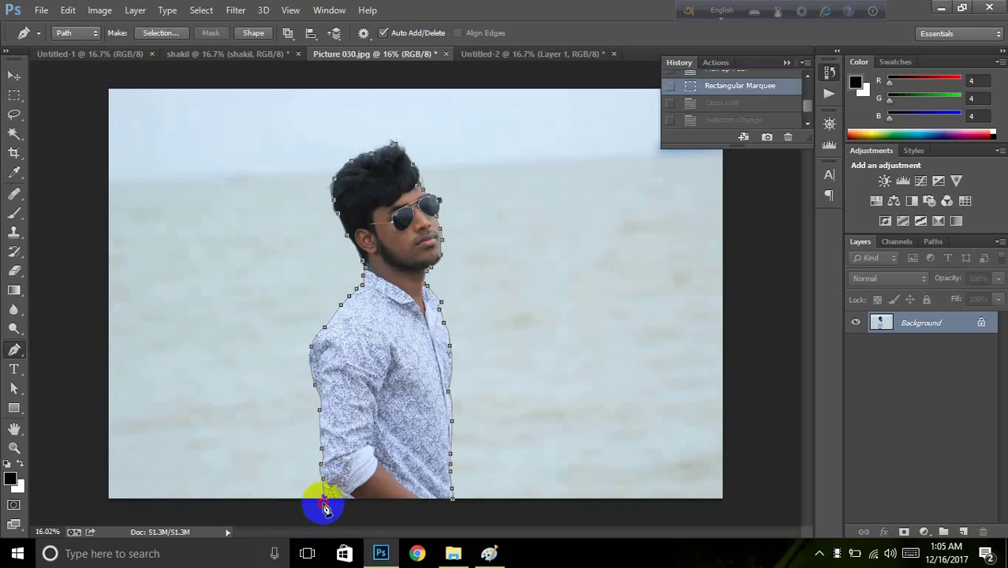
# Step: Extend the path around the outside of the whole photo and close it on its start point
pyautogui.click(323, 503)
pyautogui.click(310, 516)
pyautogui.click(242, 516)
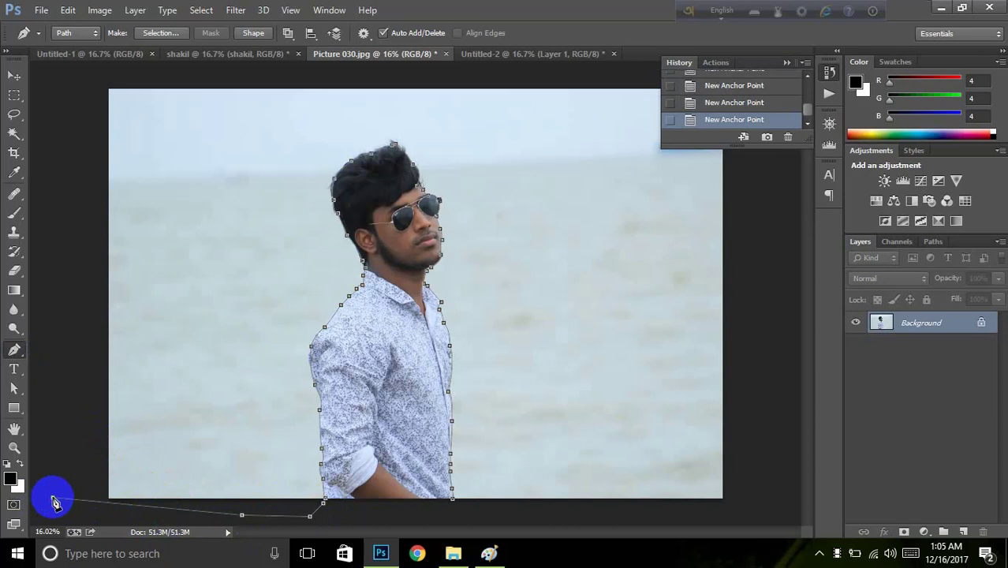
pyautogui.click(85, 94)
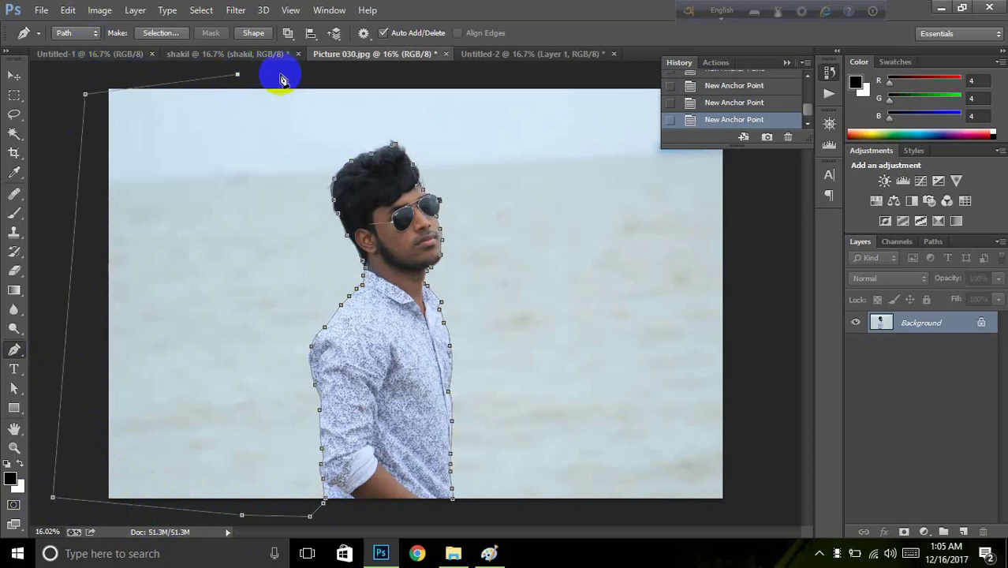
pyautogui.hotkey('ctrl', 'z')
pyautogui.click(122, 74)
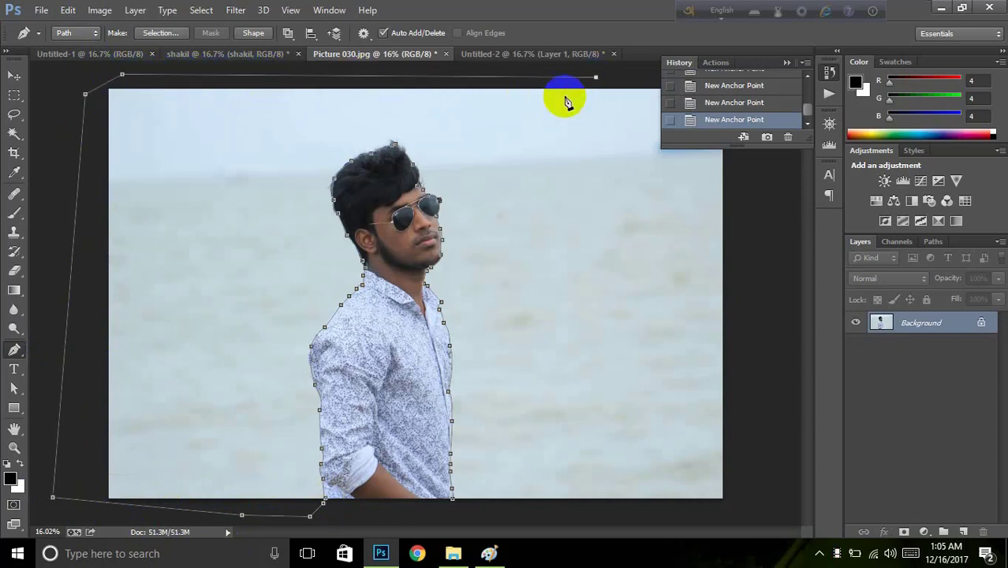
pyautogui.hotkey('ctrl', '-')
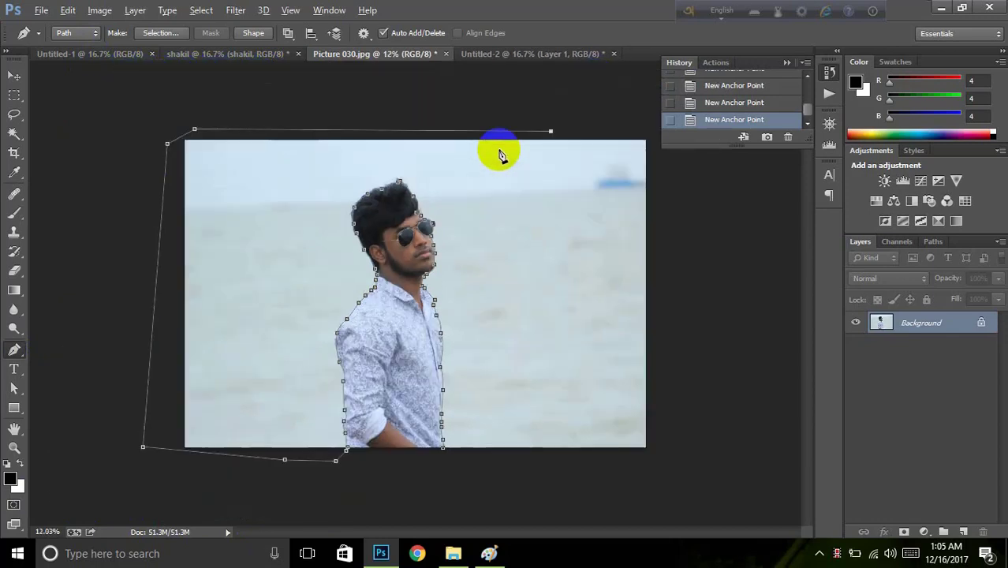
pyautogui.click(653, 129)
pyautogui.click(671, 467)
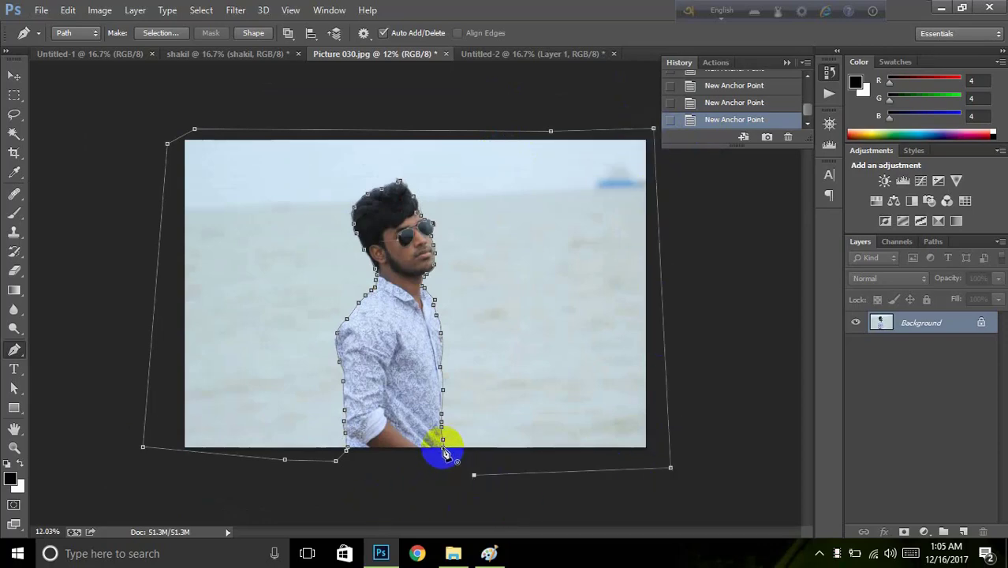
pyautogui.click(444, 449)
# Step: Fill the selected background around the man with white, undo a stray anchor, and clear the selection
pyautogui.hotkey('ctrl', 'Return')
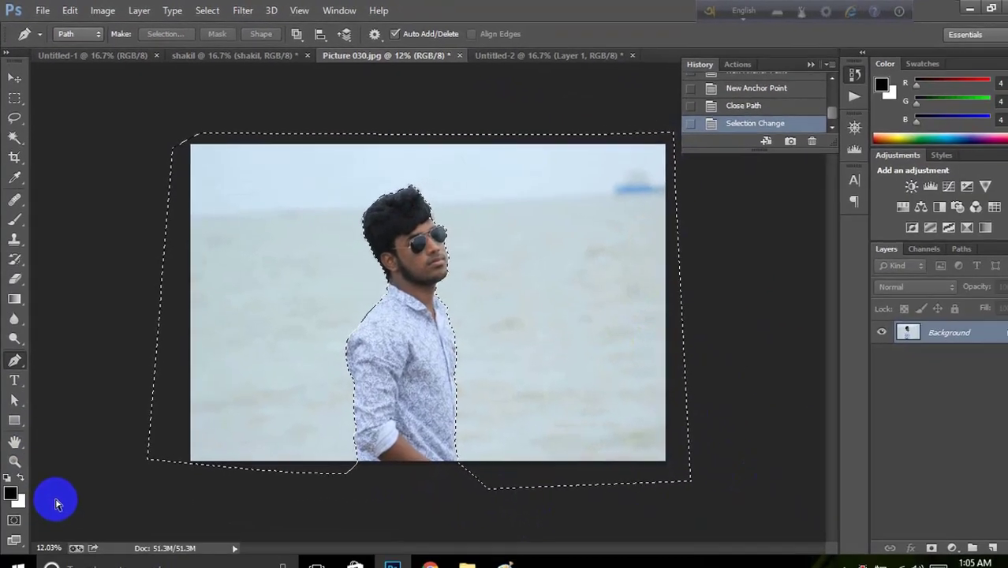
pyautogui.hotkey('ctrl', 'BackSpace')
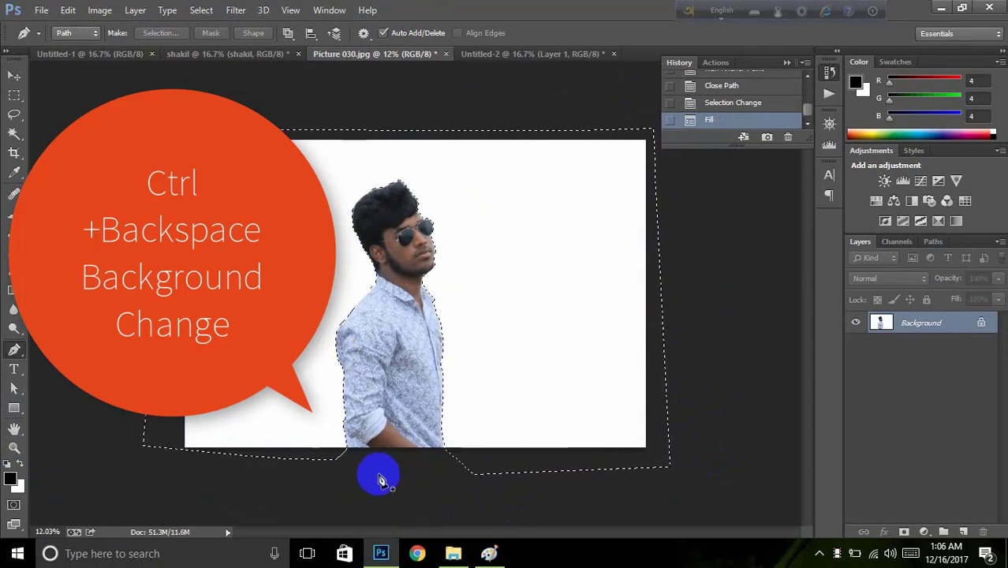
pyautogui.click(353, 492)
pyautogui.scroll(3, 347, 497)
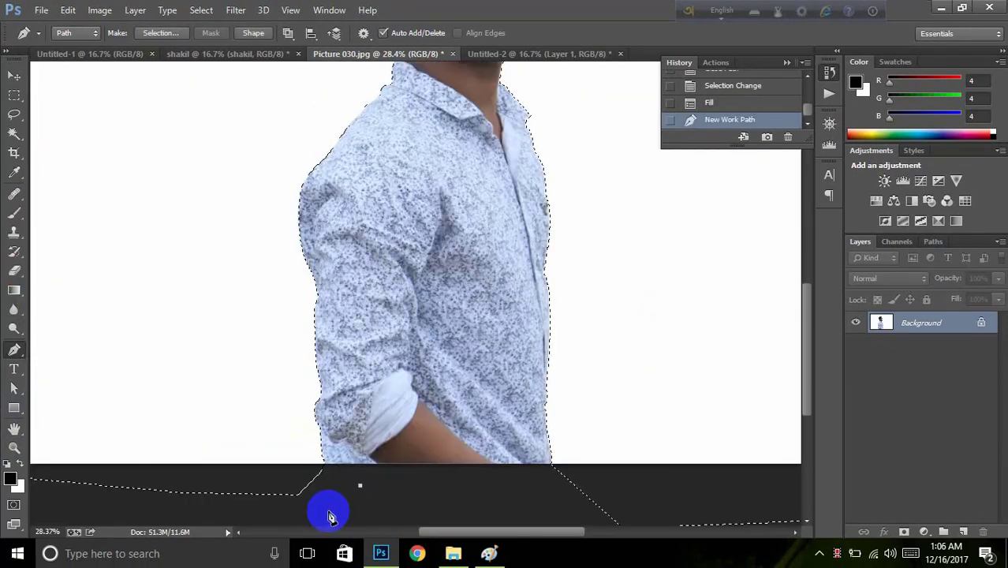
pyautogui.hotkey('ctrl', 'z')
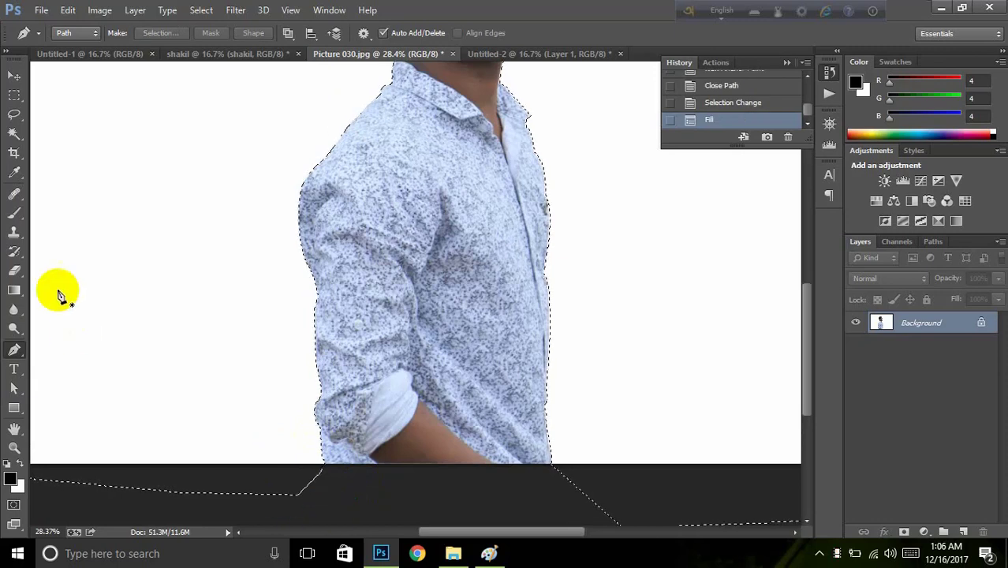
pyautogui.click(14, 94)
pyautogui.moveTo(311, 512)
pyautogui.mouseDown()
pyautogui.moveTo(338, 504)
pyautogui.moveTo(324, 506)
pyautogui.mouseUp()
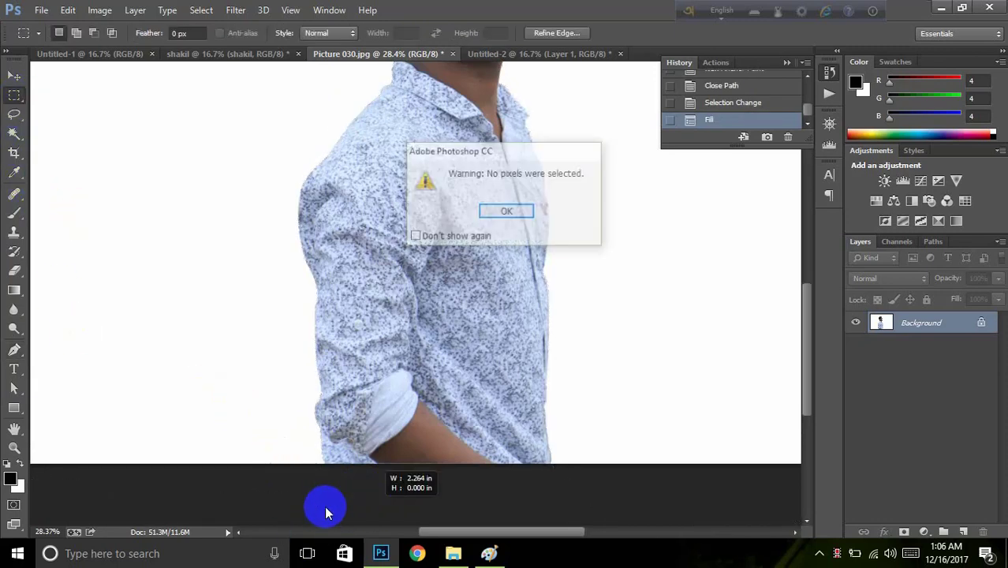
# Step: Dismiss the no-pixels-selected warning and switch to the Blur Tool
pyautogui.click(509, 212)
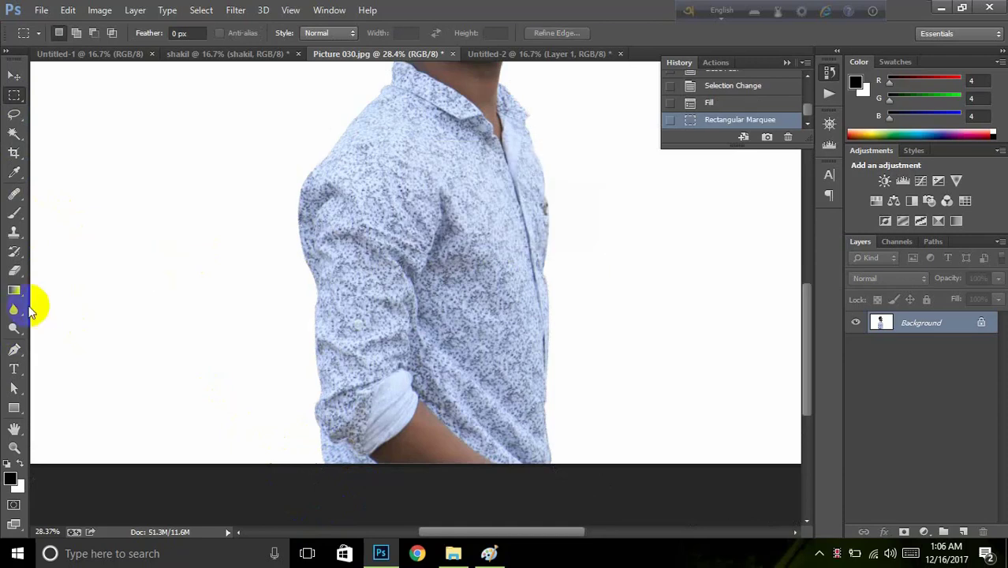
pyautogui.rightClick(16, 316)
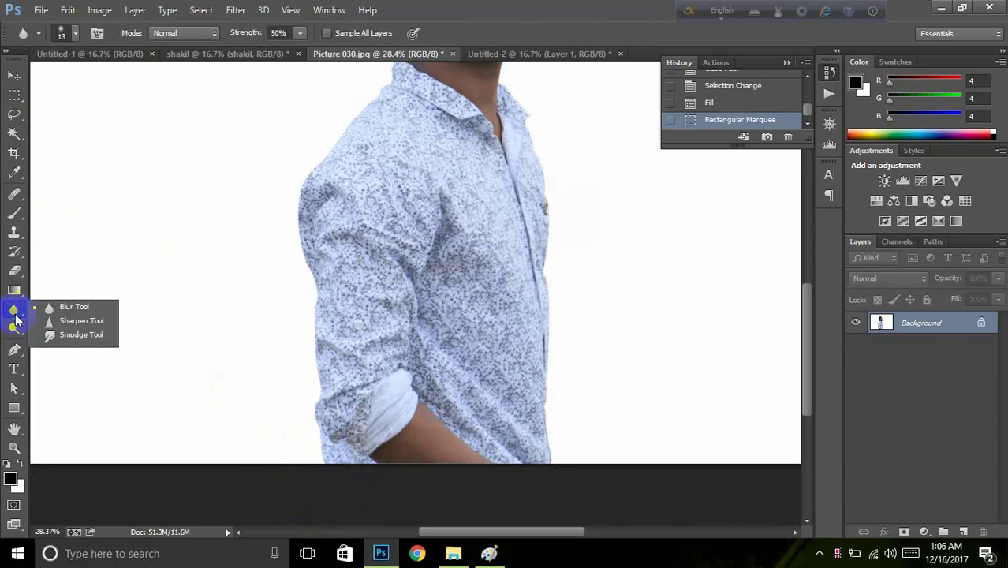
pyautogui.click(53, 304)
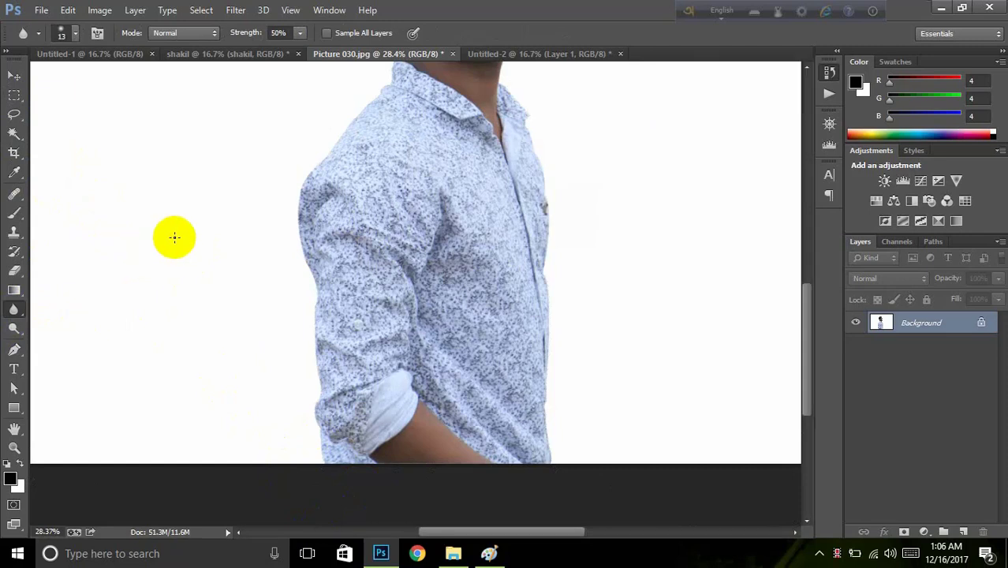
pyautogui.press('Tab')
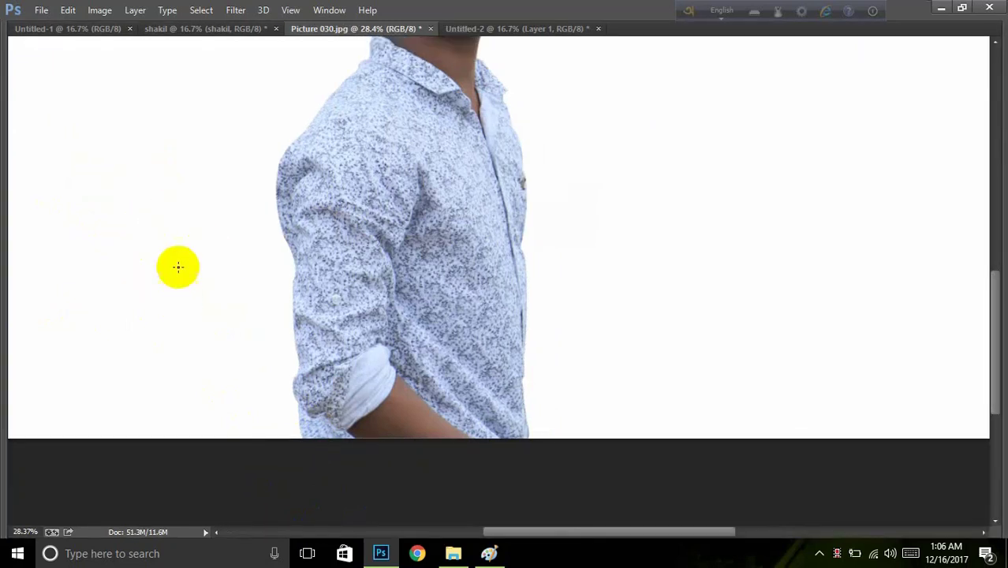
pyautogui.scroll(-2, 177, 329)
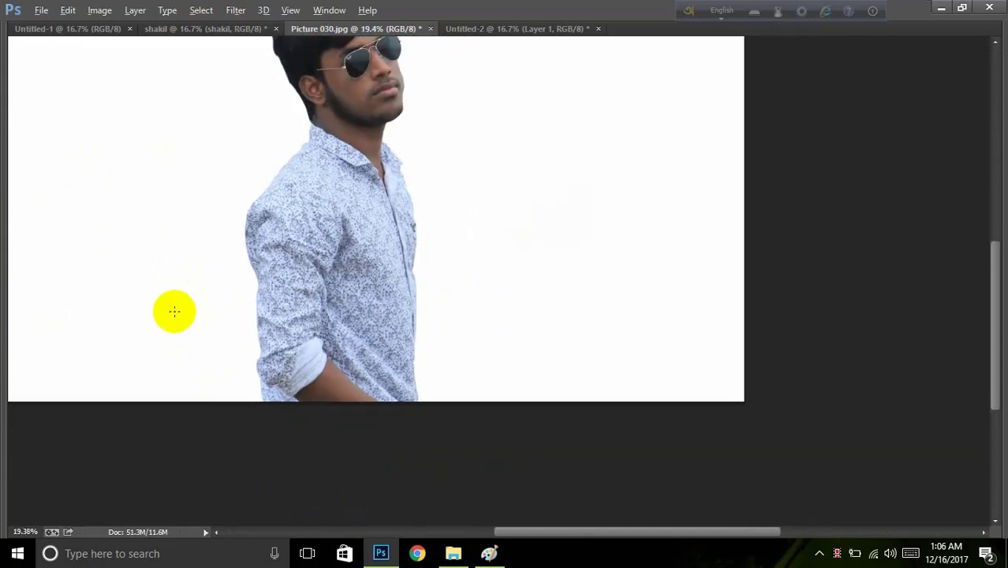
pyautogui.scroll(1, 170, 312)
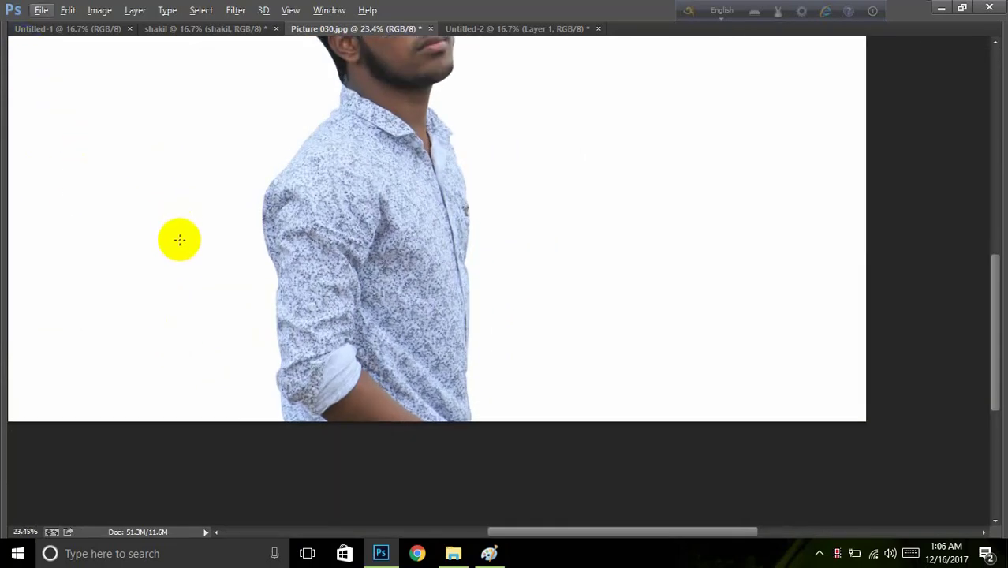
pyautogui.press('Tab')
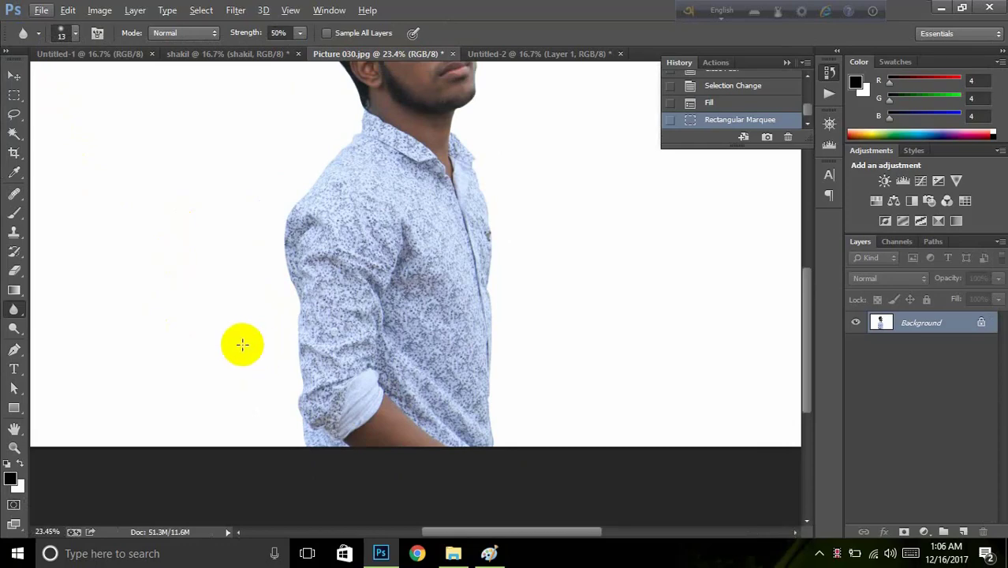
pyautogui.press('Tab')
pyautogui.press('Tab')
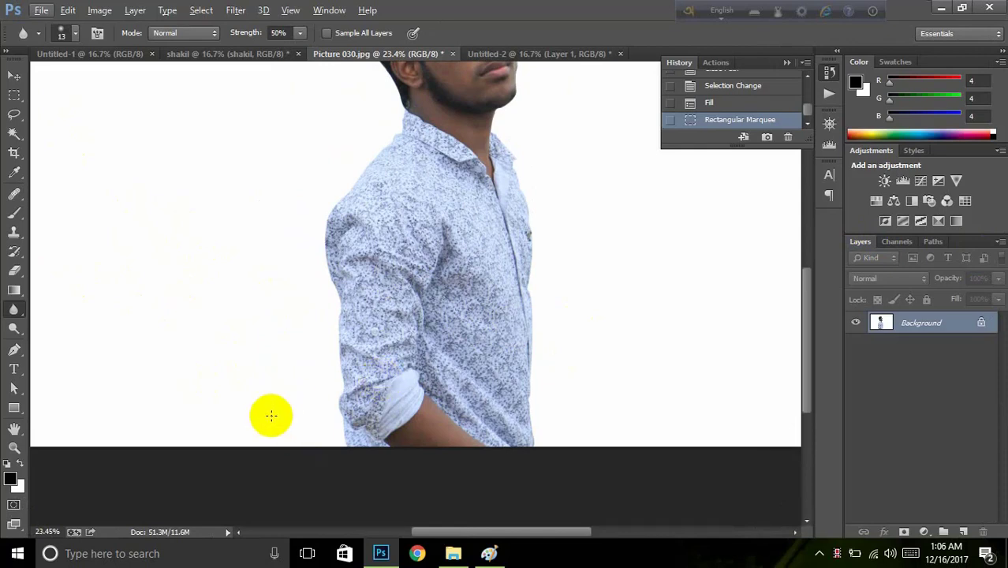
# Step: Blur along the shirt's left edge using a 103 px brush
pyautogui.click(75, 34)
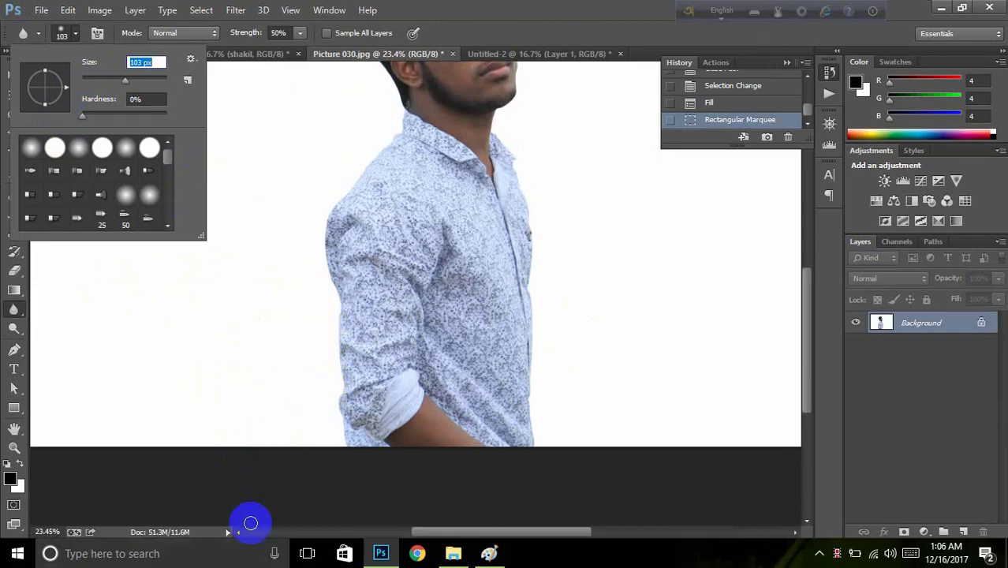
pyautogui.click(273, 423)
pyautogui.scroll(5, 284, 413)
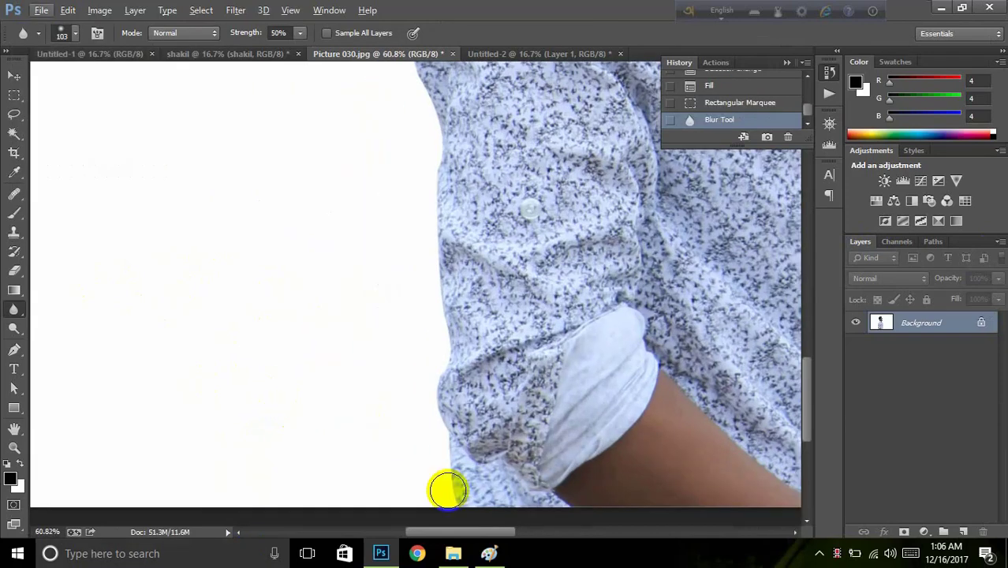
pyautogui.moveTo(446, 488); pyautogui.dragTo(427, 158)
pyautogui.scroll(-5, 428, 158)
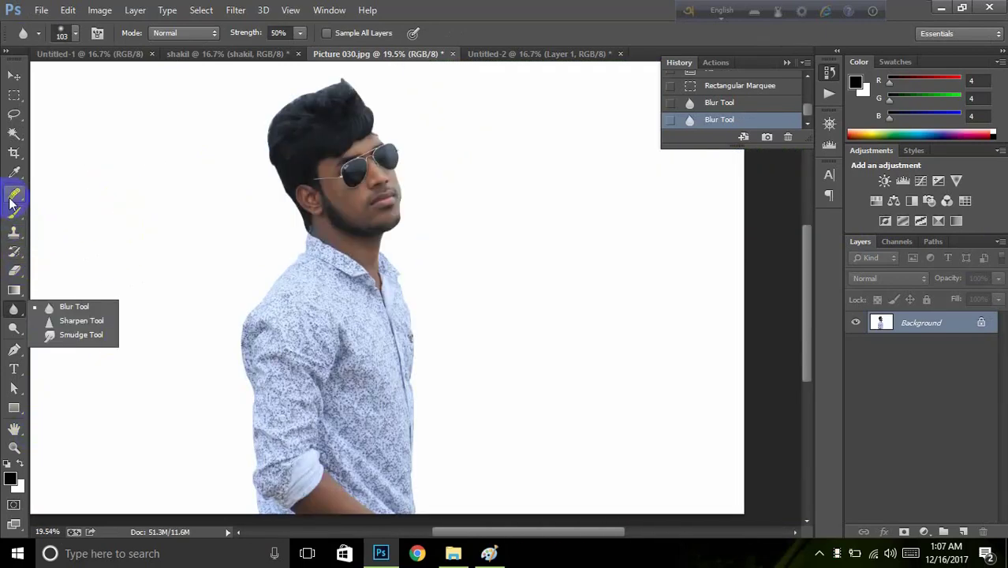
pyautogui.scroll(6, 312, 182)
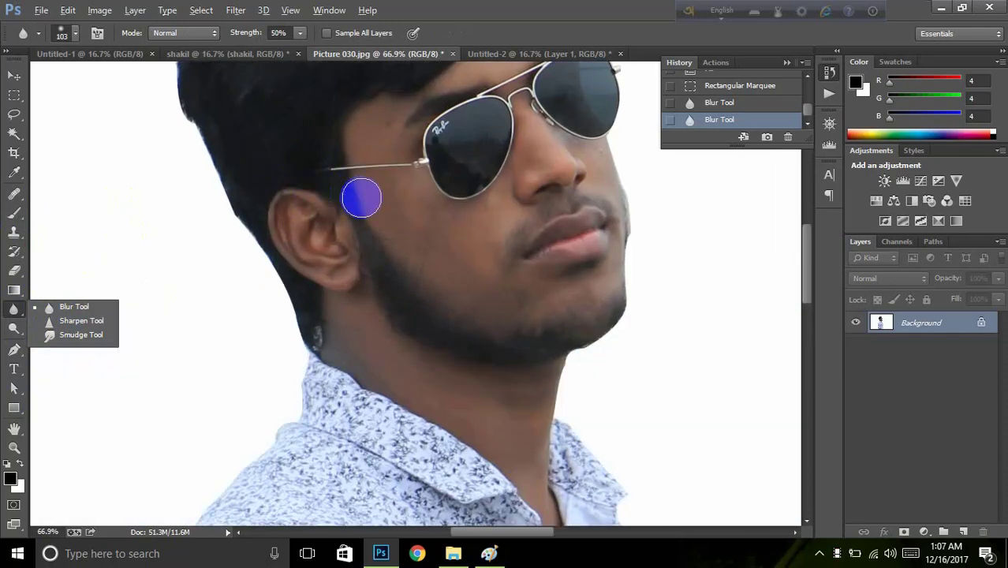
pyautogui.scroll(4, 361, 197)
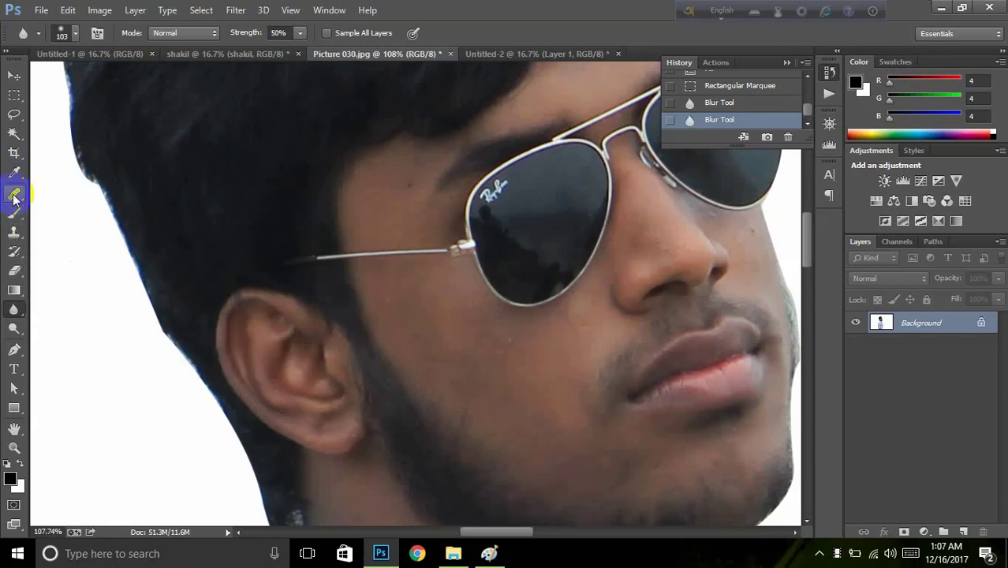
# Step: With the Healing Brush, sample clean cheek skin and heal spots on the cheek, temple and beside the nose
pyautogui.click(14, 196)
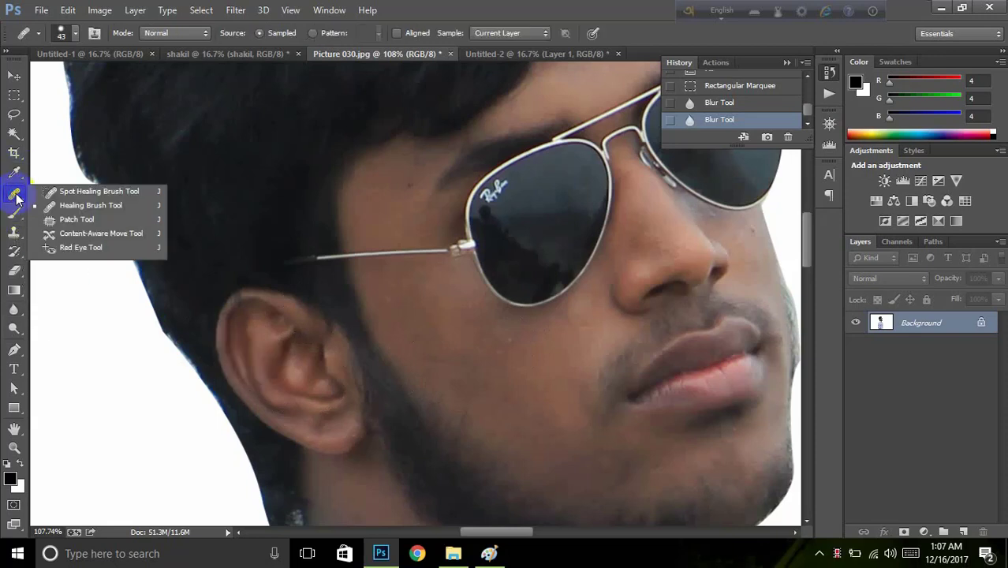
pyautogui.click(115, 207)
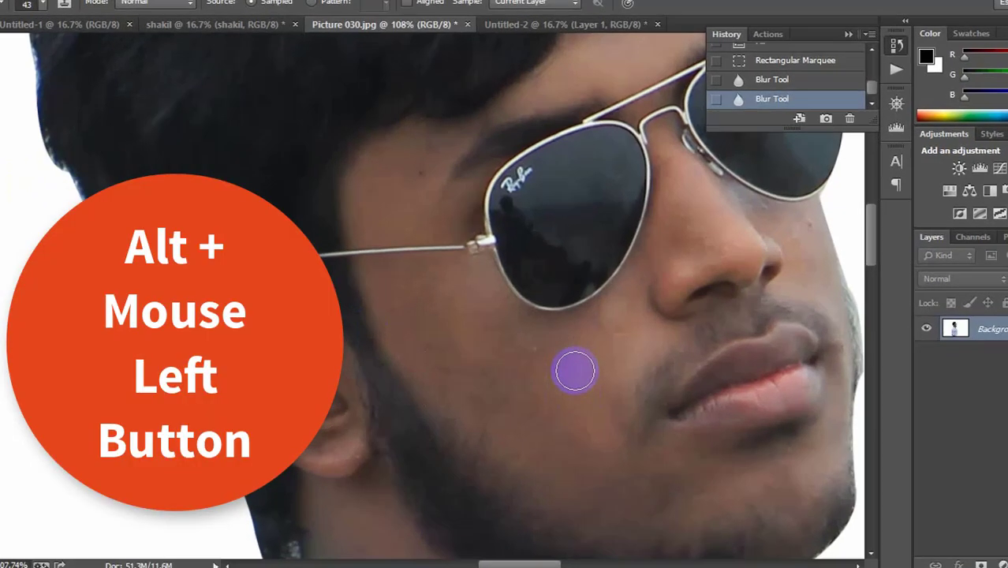
pyautogui.keyDown('alt'); pyautogui.click(544, 357); pyautogui.keyUp('alt')
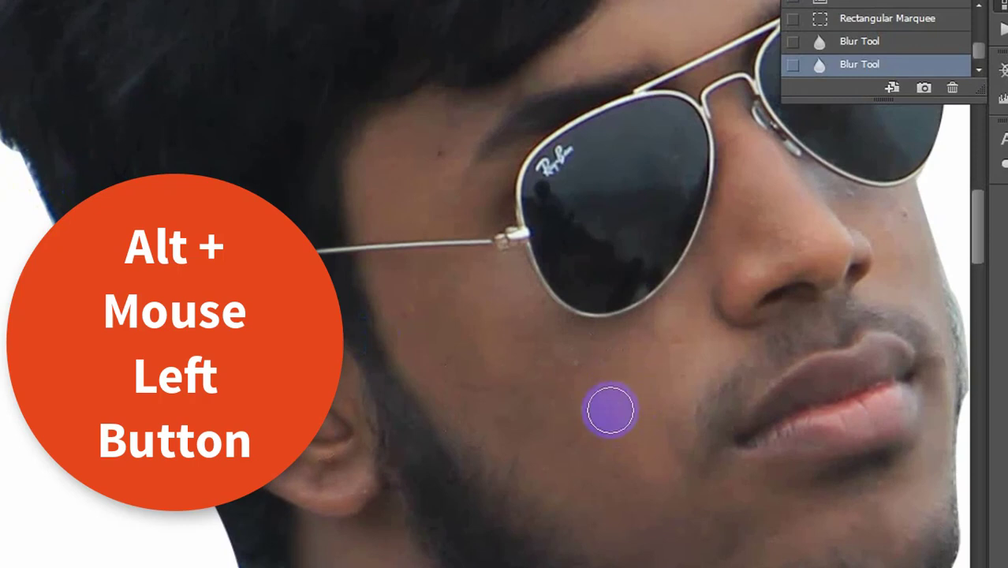
pyautogui.moveTo(580, 377); pyautogui.dragTo(581, 386)
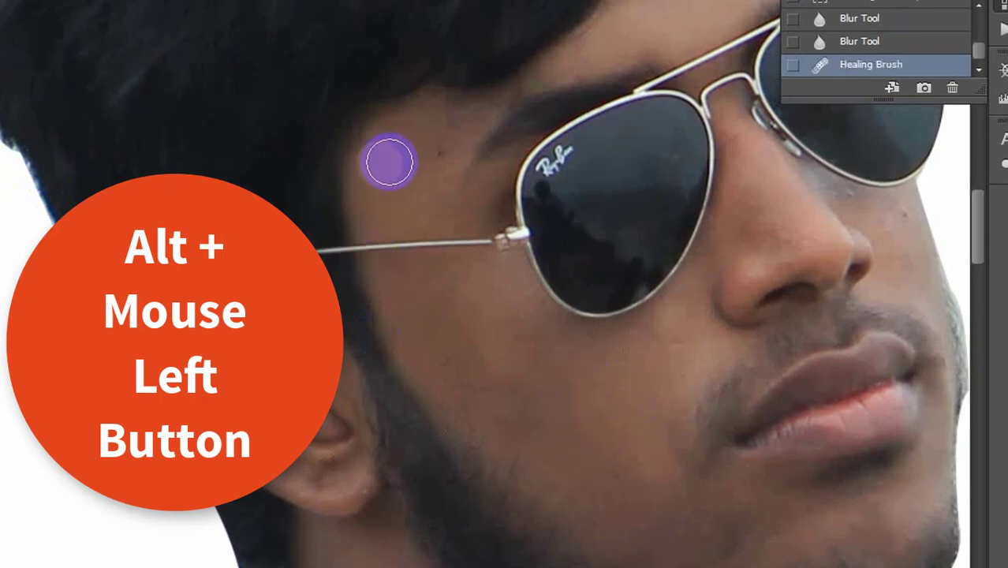
pyautogui.click(439, 162)
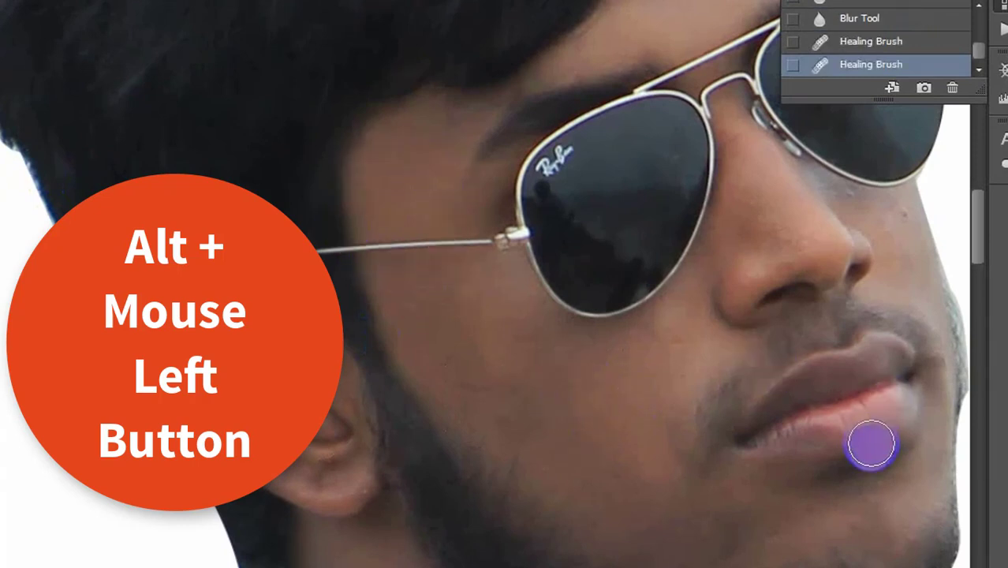
pyautogui.moveTo(895, 212); pyautogui.dragTo(905, 257)
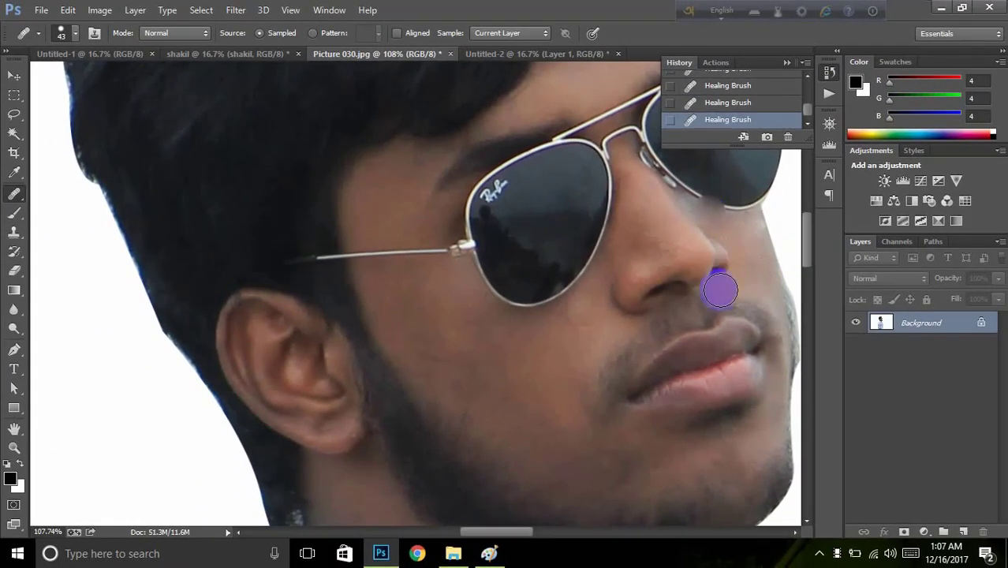
pyautogui.moveTo(721, 290); pyautogui.dragTo(709, 197)
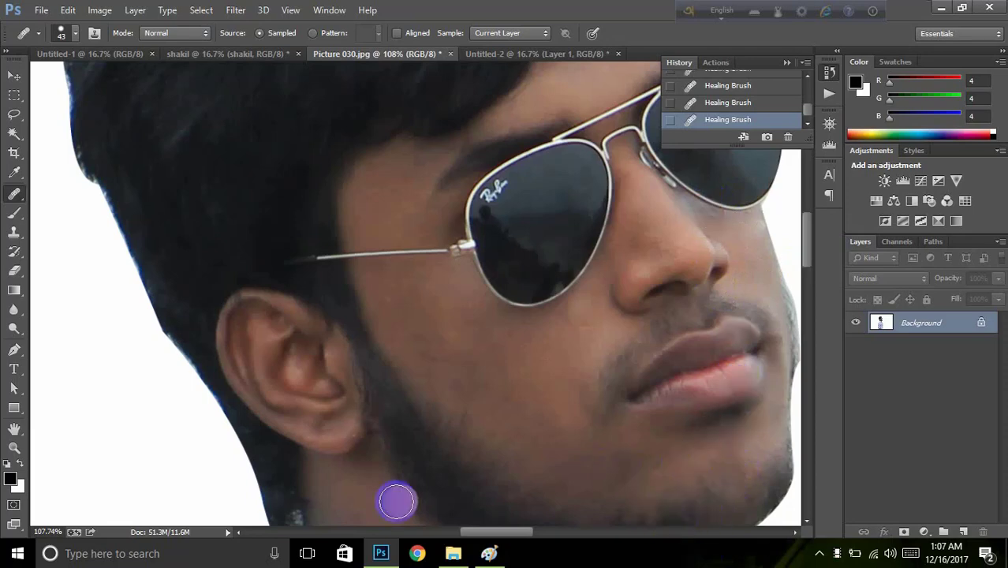
pyautogui.scroll(-4, 372, 431)
pyautogui.scroll(-4, 371, 432)
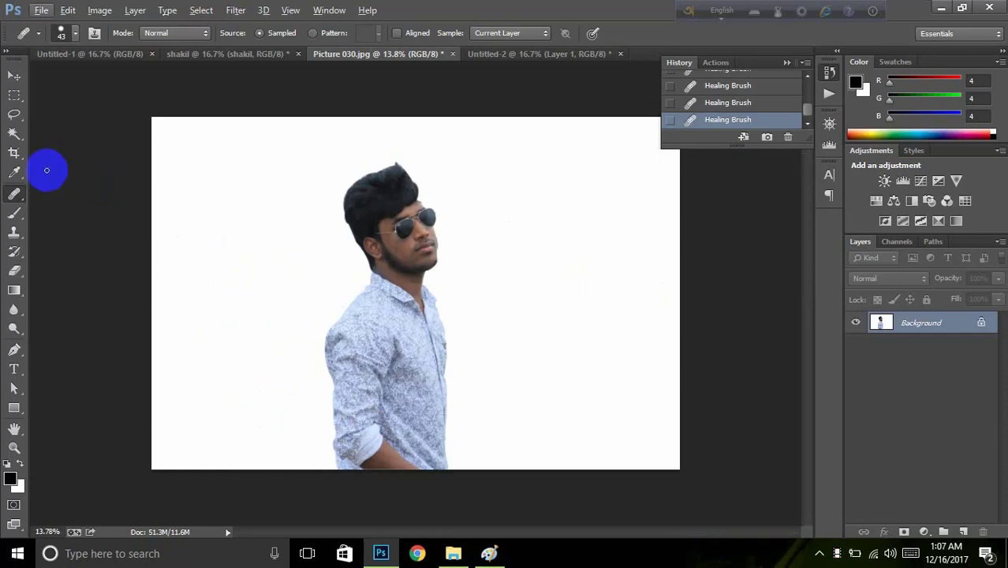
# Step: Try a freehand crop centred on the man, then undo it
pyautogui.click(13, 153)
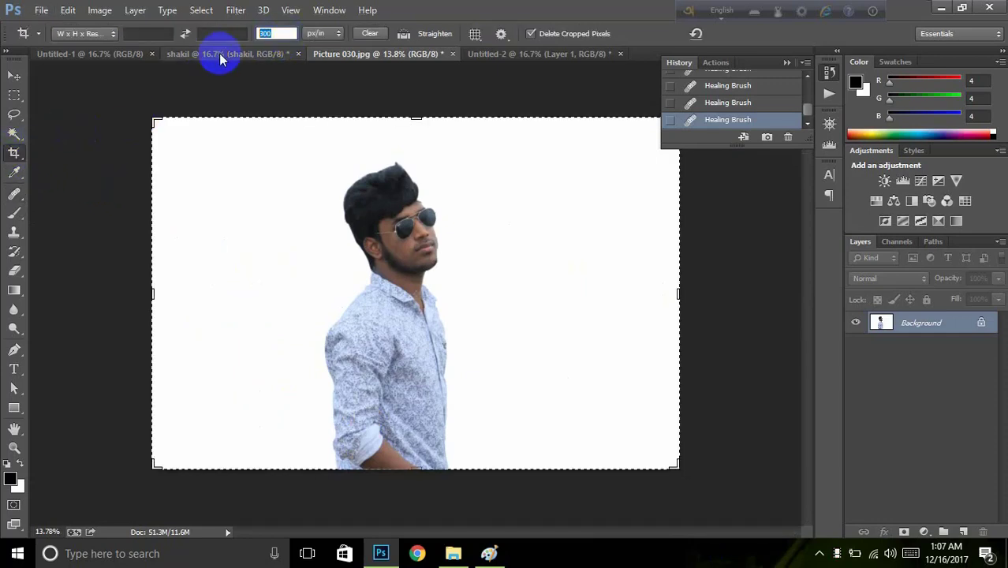
pyautogui.click(365, 323)
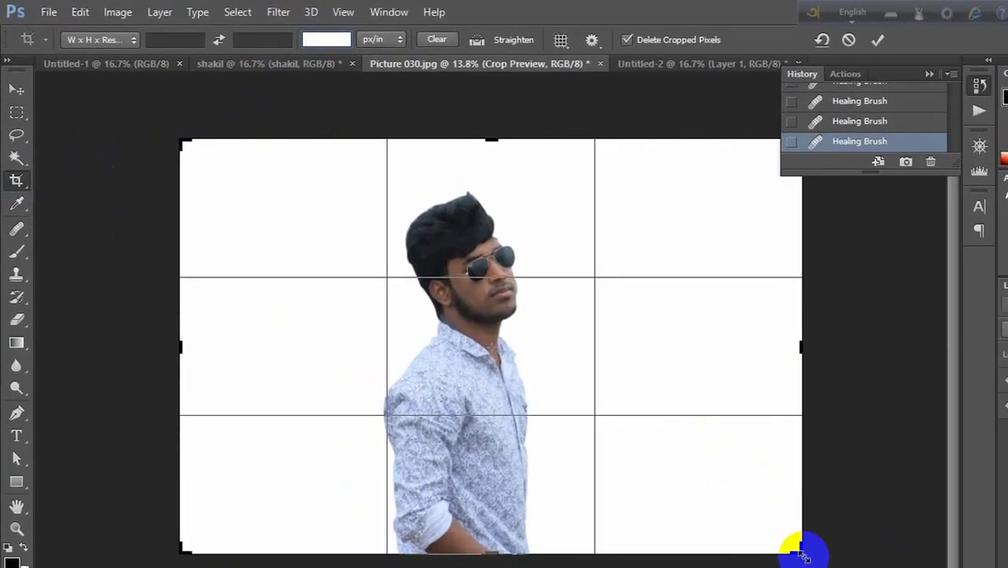
pyautogui.moveTo(801, 552); pyautogui.dragTo(683, 497)
pyautogui.moveTo(505, 438); pyautogui.dragTo(470, 429)
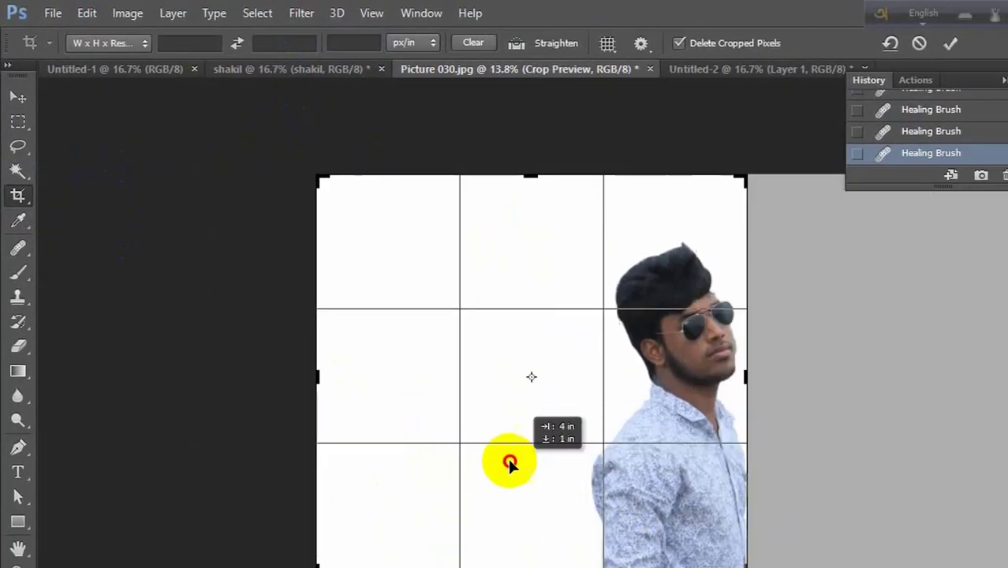
pyautogui.moveTo(510, 465); pyautogui.dragTo(404, 452)
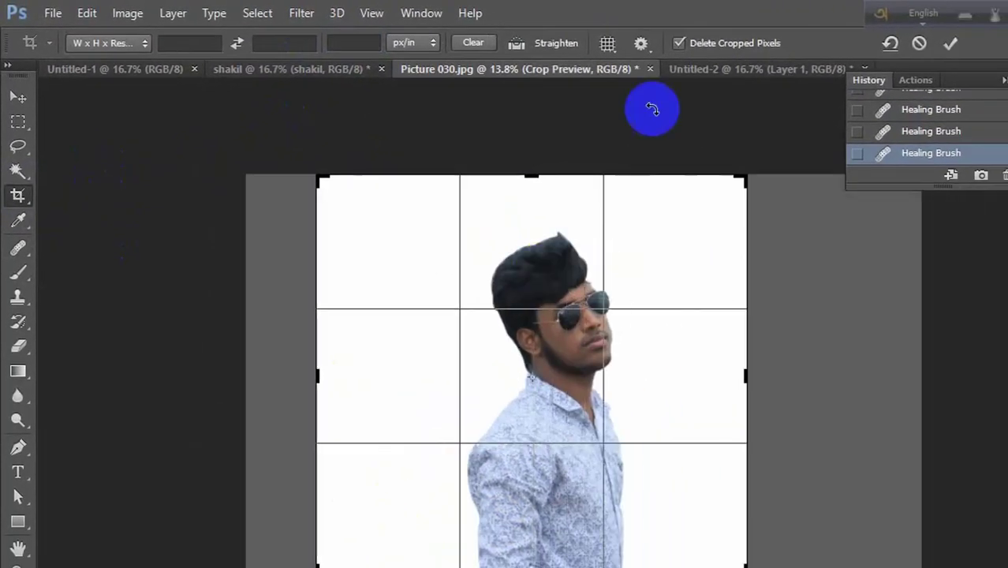
pyautogui.click(950, 45)
pyautogui.hotkey('ctrl', 'z')
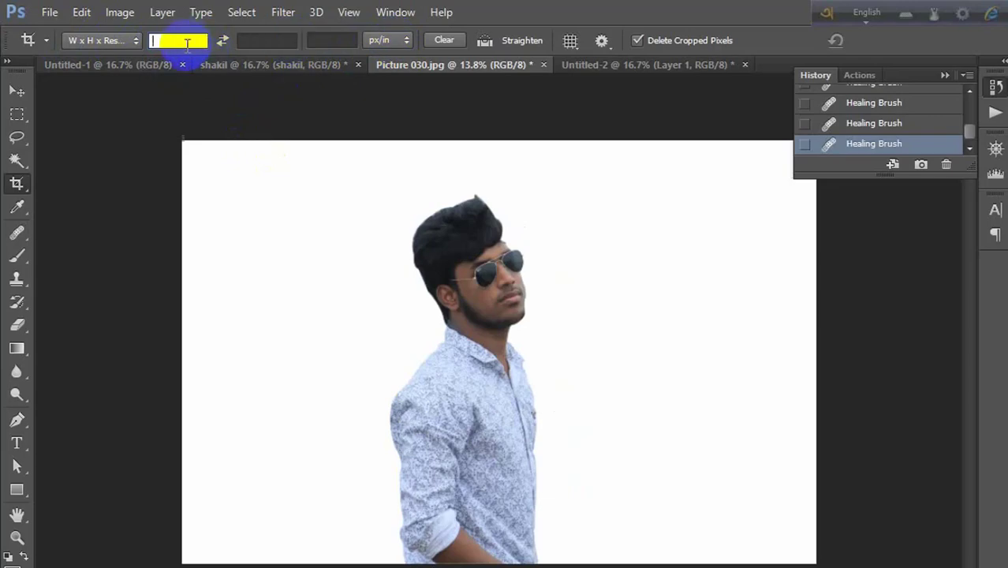
# Step: Set the crop to 1.5 × 1.8 in at 300 px/in and frame the head and shoulders
pyautogui.write('1.5')
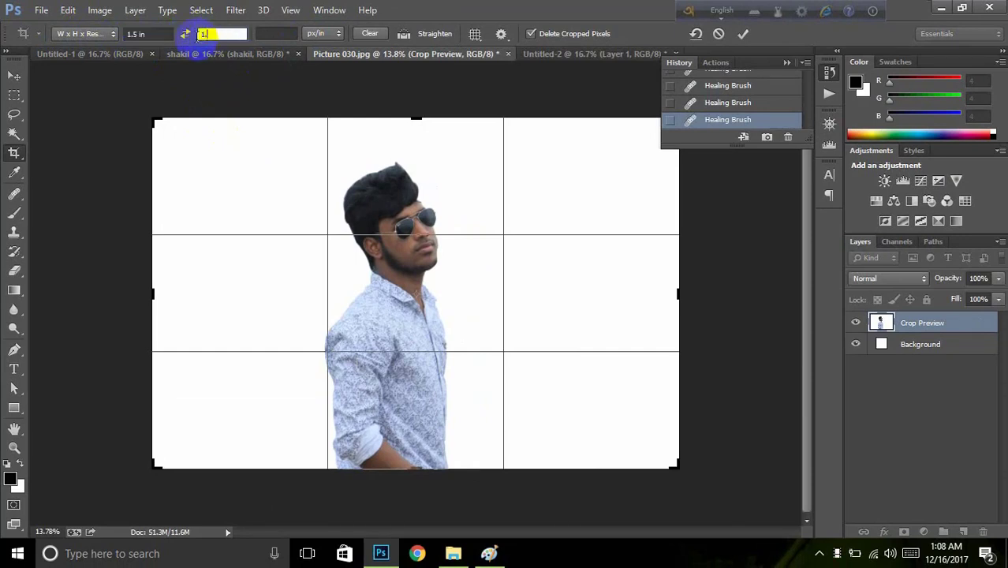
pyautogui.click(202, 34)
pyautogui.write('1.8')
pyautogui.click(266, 33)
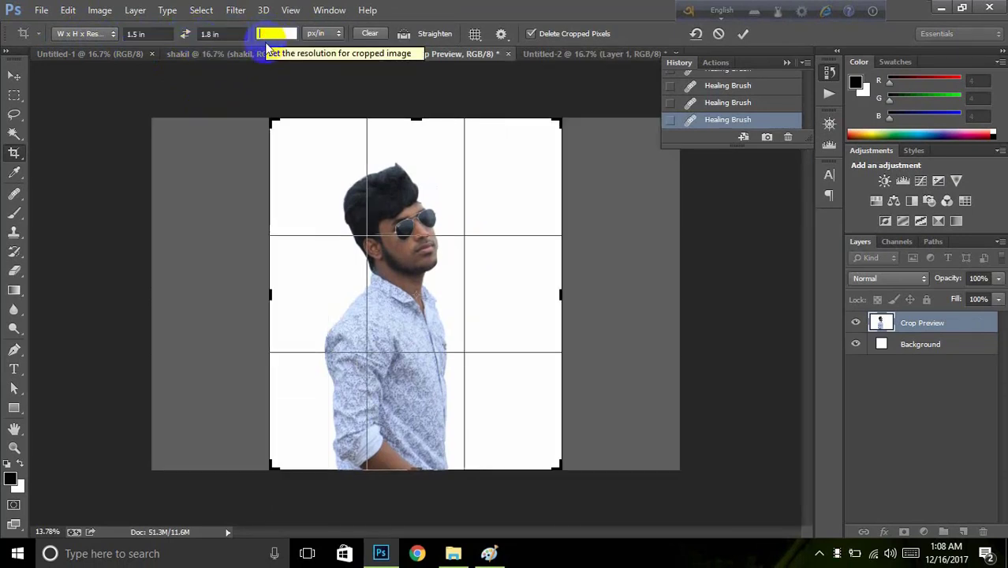
pyautogui.write('300')
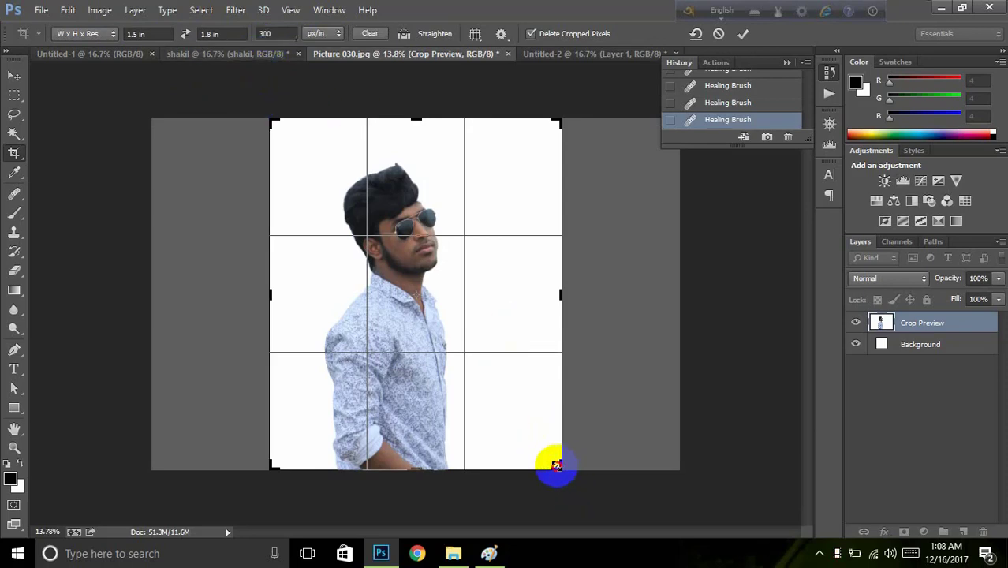
pyautogui.moveTo(556, 466); pyautogui.dragTo(522, 412)
pyautogui.moveTo(473, 334); pyautogui.dragTo(434, 271)
pyautogui.moveTo(519, 414); pyautogui.dragTo(397, 313)
# Step: Commit the current crop, then re-crop to 0.9 × 1 in around the head and shoulders
pyautogui.click(743, 34)
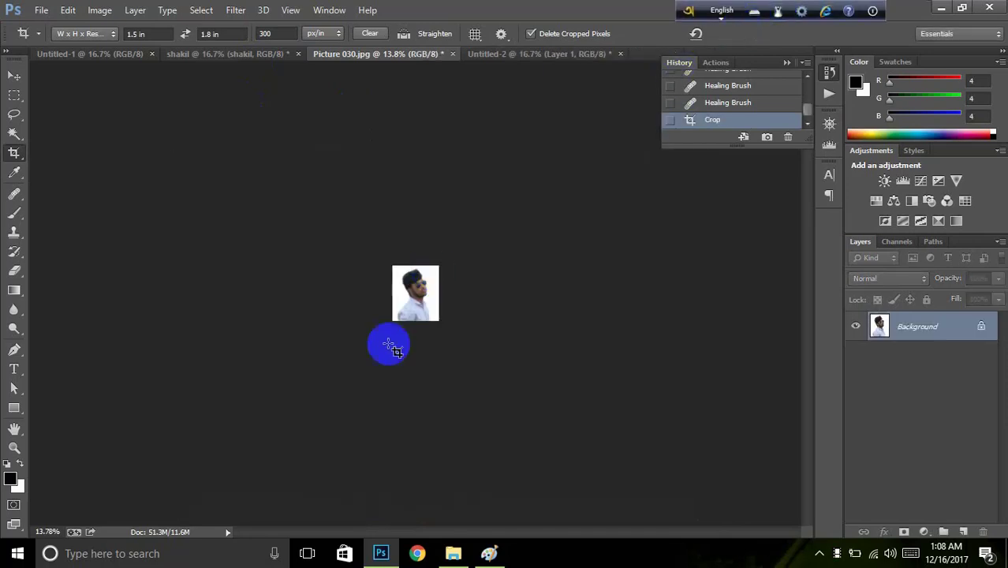
pyautogui.scroll(5, 409, 316)
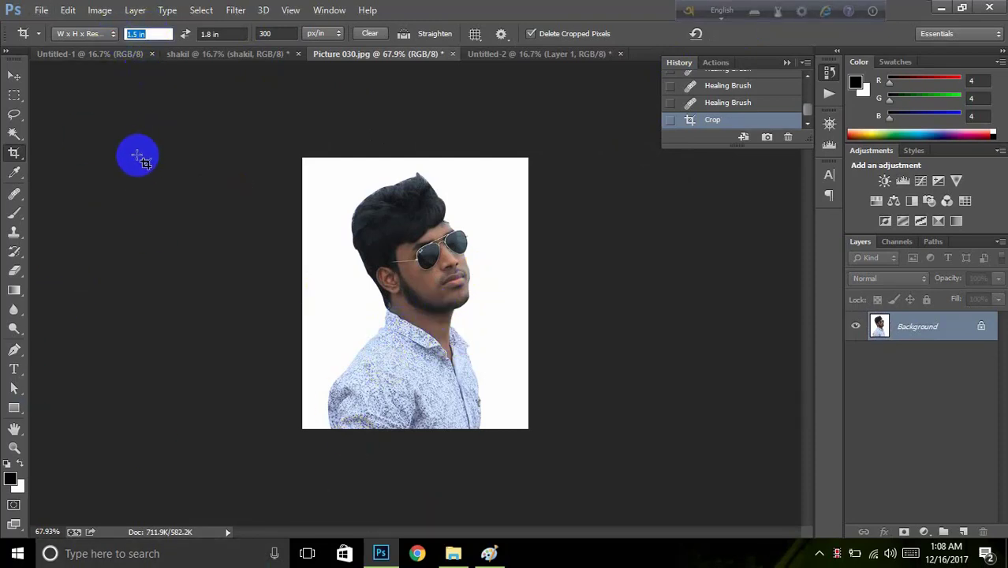
pyautogui.write('.9')
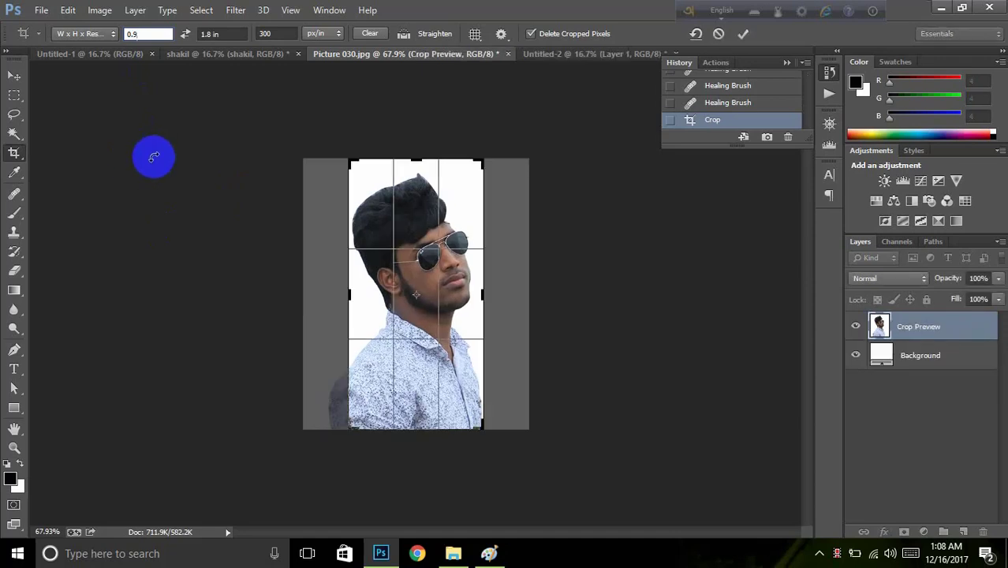
pyautogui.click(234, 34)
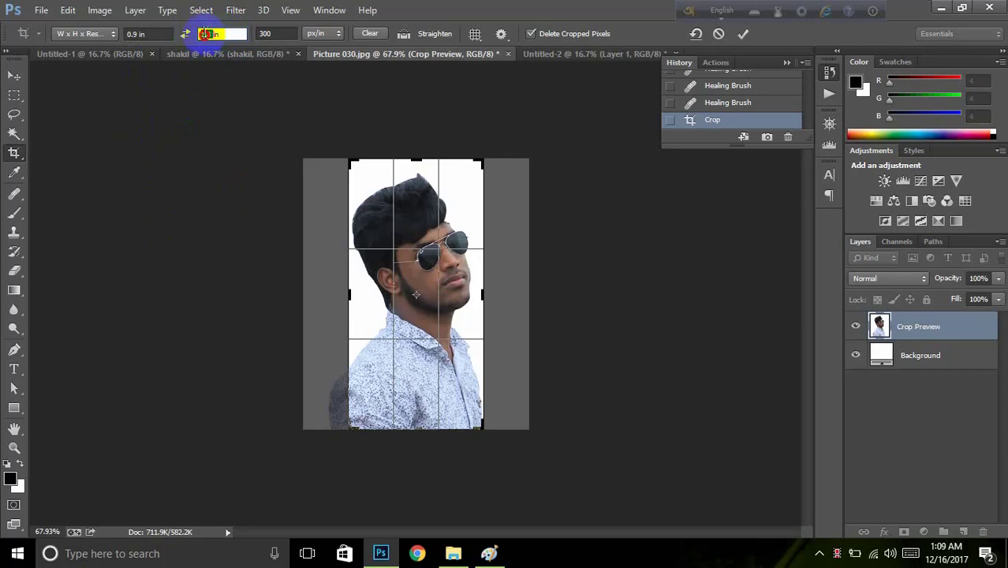
pyautogui.write('1in')
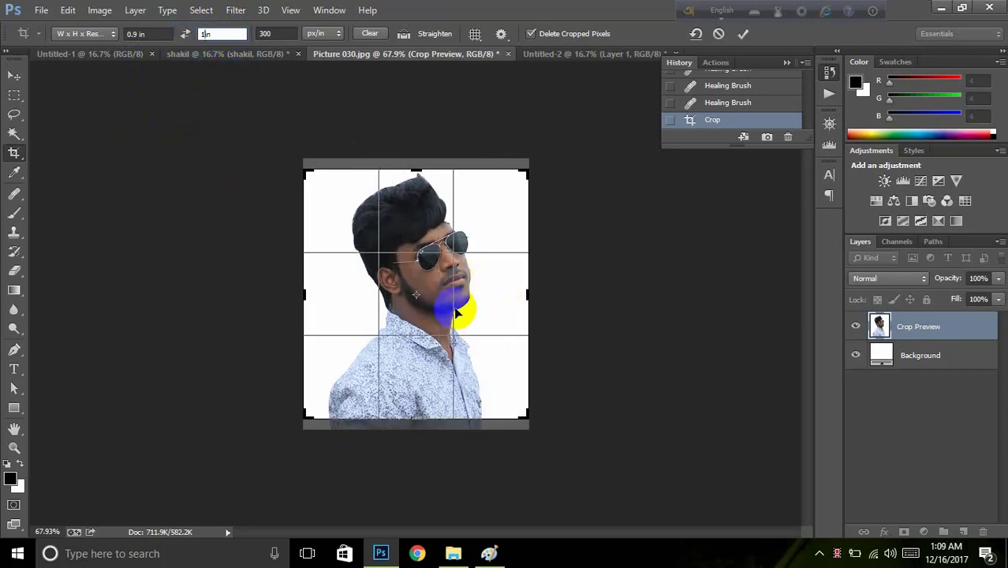
pyautogui.moveTo(529, 420); pyautogui.dragTo(445, 364)
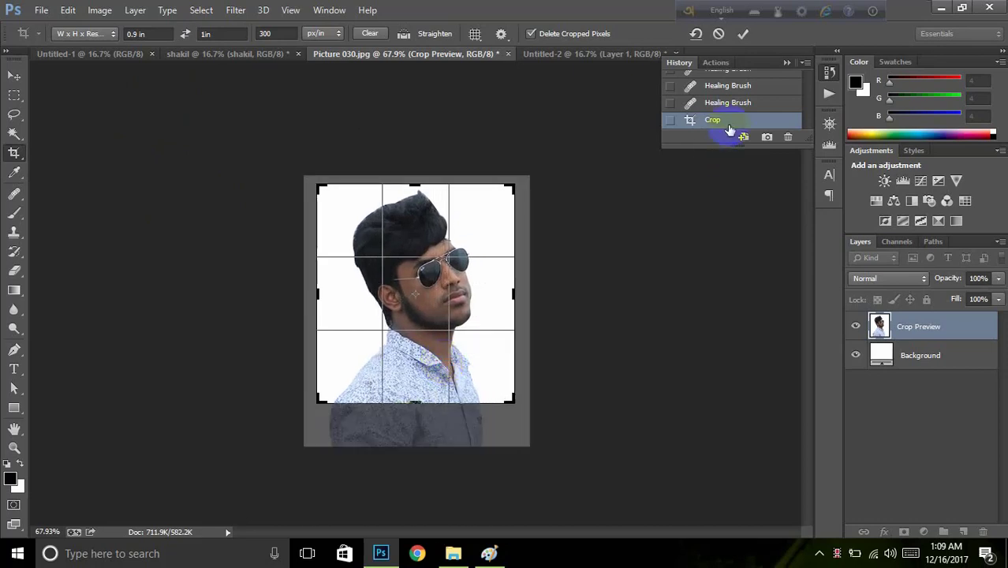
pyautogui.click(743, 34)
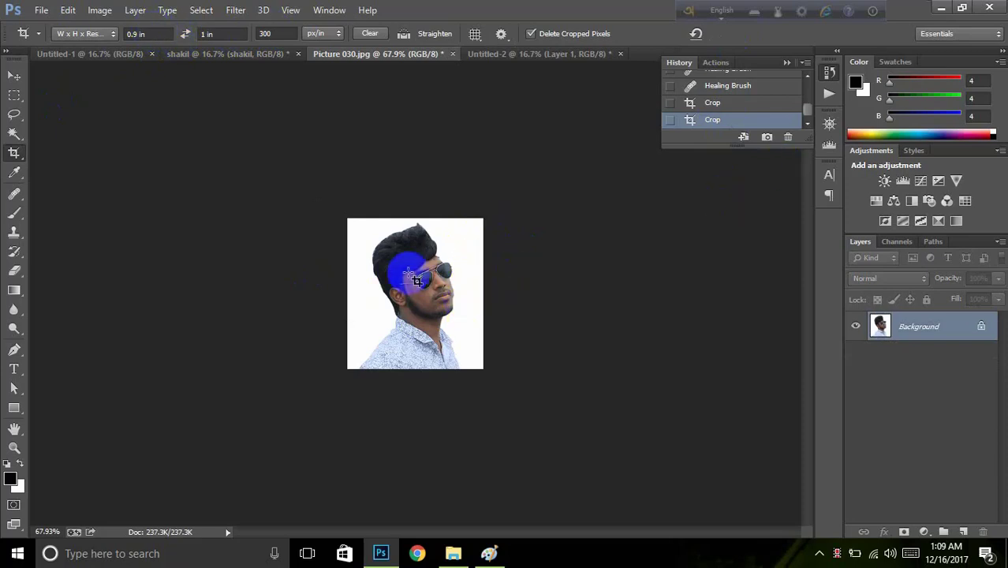
# Step: Create a new blank Untitled-3 document at the default clipboard size
pyautogui.scroll(-1, 442, 300)
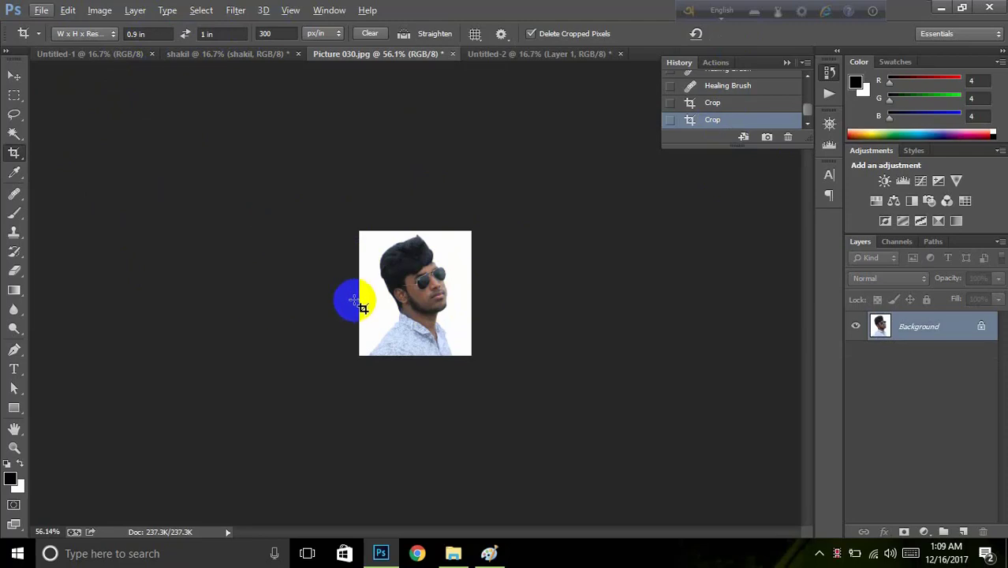
pyautogui.hotkey('ctrl', 'n')
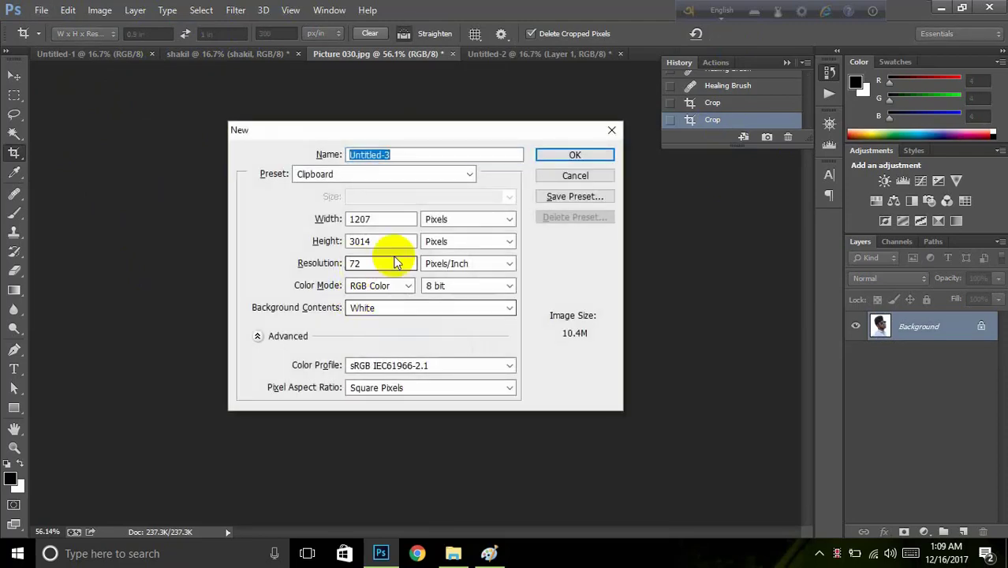
pyautogui.click(576, 155)
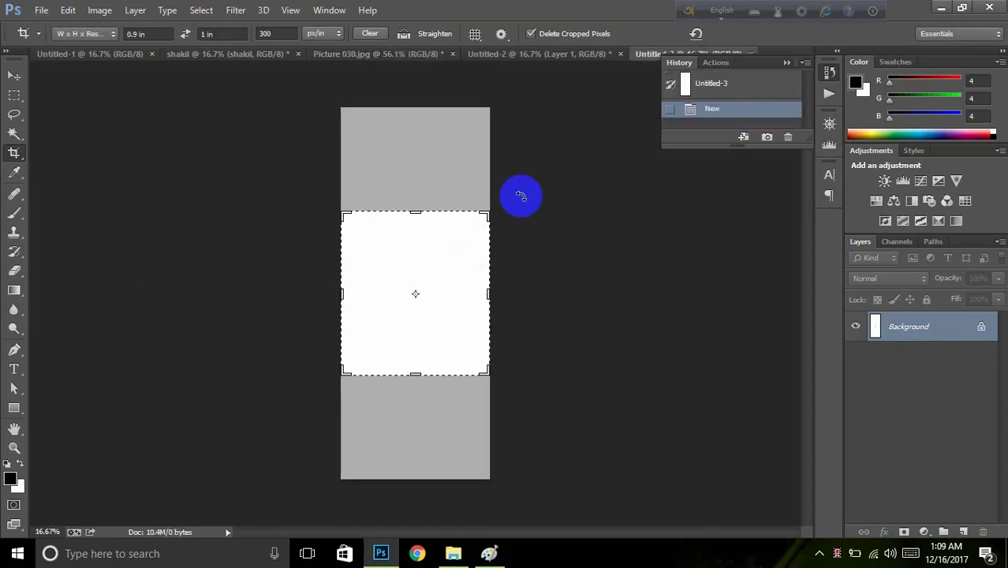
pyautogui.click(16, 78)
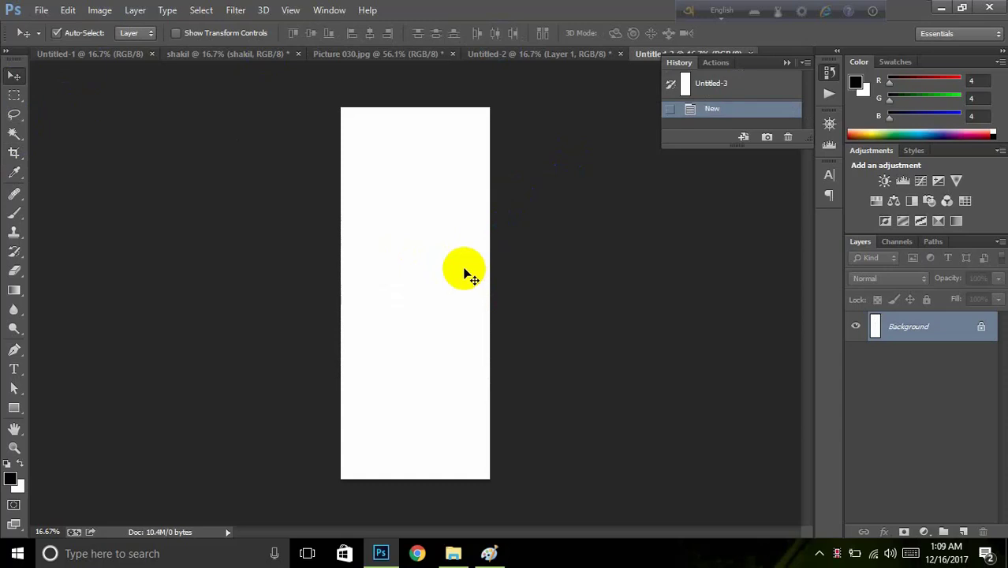
# Step: Create a 1207 × 1200 px Untitled-4 document and return to Picture 030.jpg
pyautogui.hotkey('ctrl', 'n')
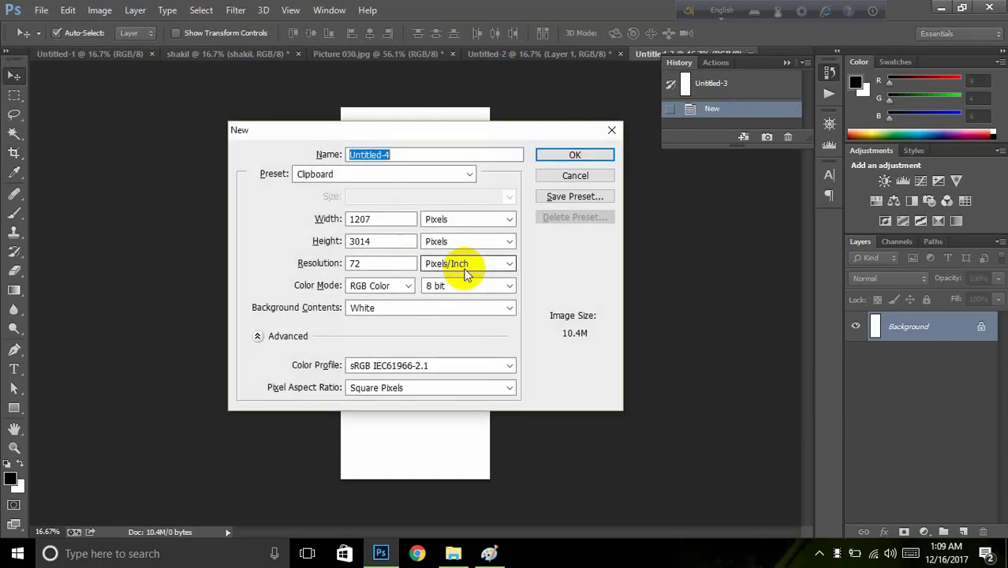
pyautogui.click(363, 240)
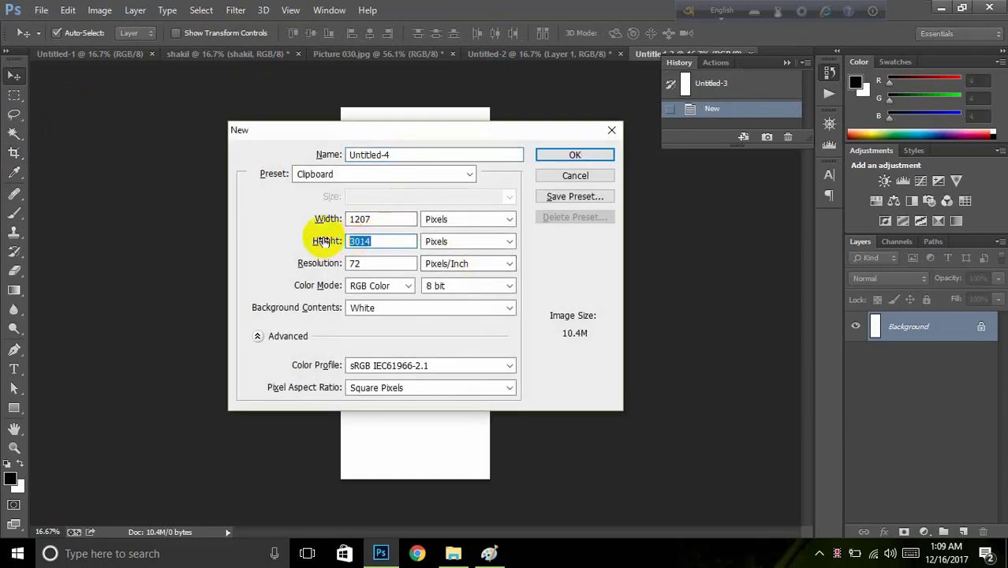
pyautogui.click(551, 158)
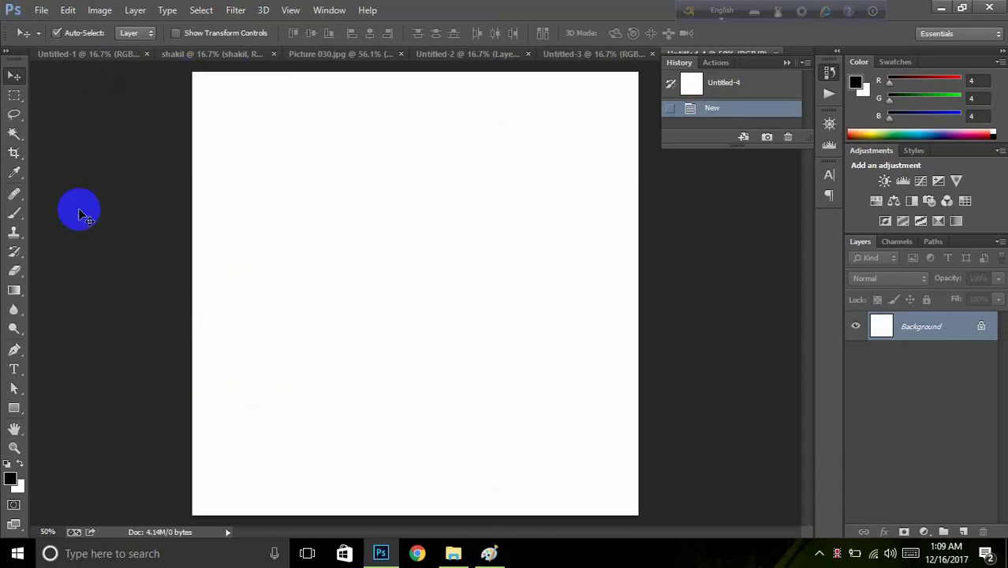
pyautogui.click(353, 54)
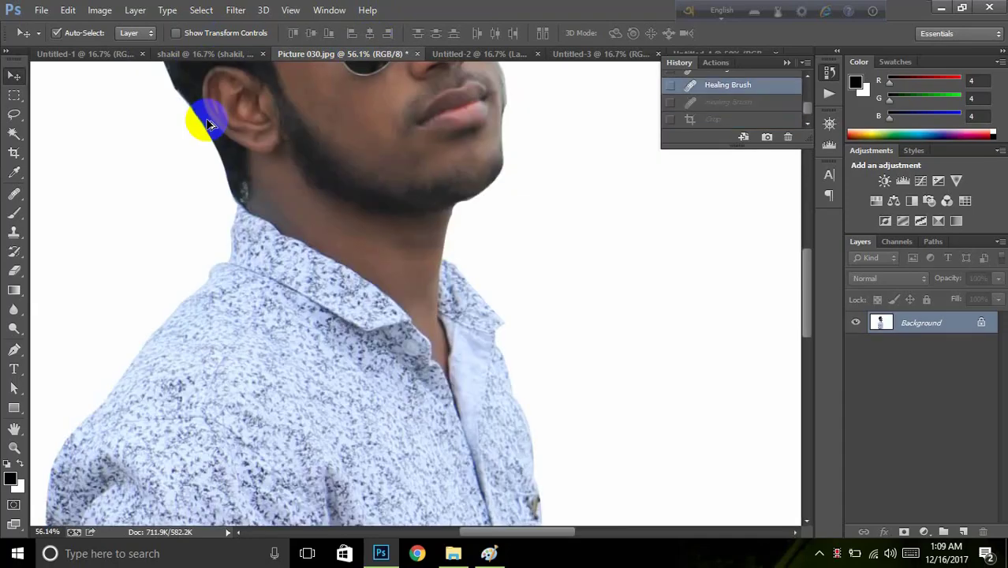
# Step: Restore the selection around the man and test-fill it with white, then black
pyautogui.scroll(-6, 300, 160)
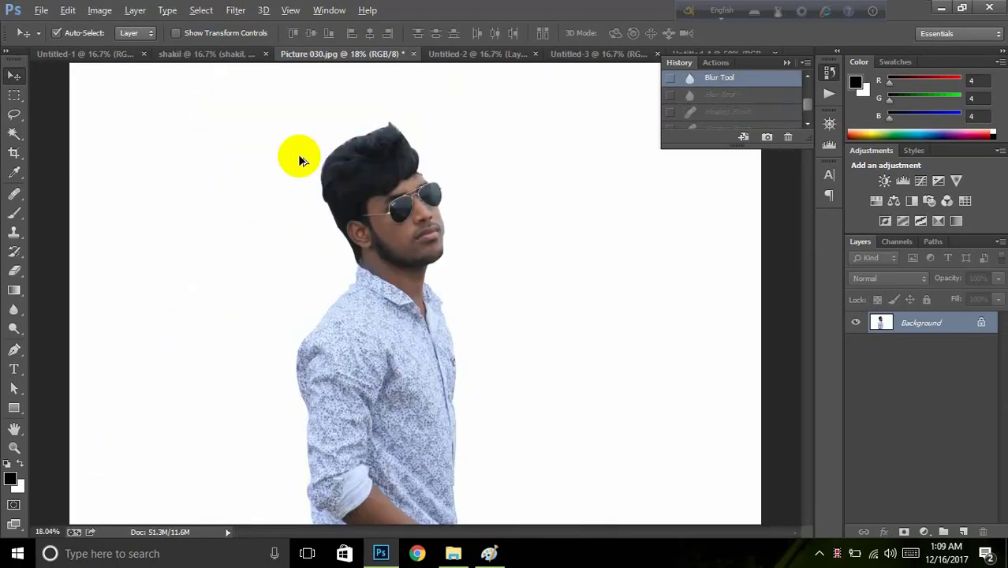
pyautogui.hotkey('ctrl', 'alt', 'z')
pyautogui.hotkey('ctrl', 'alt', 'z')
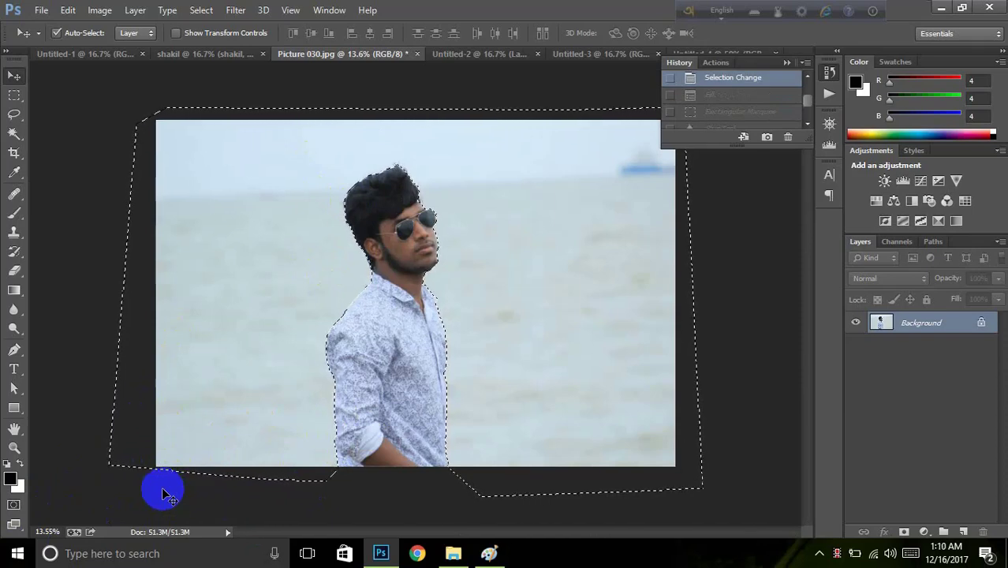
pyautogui.hotkey('ctrl', 'BackSpace')
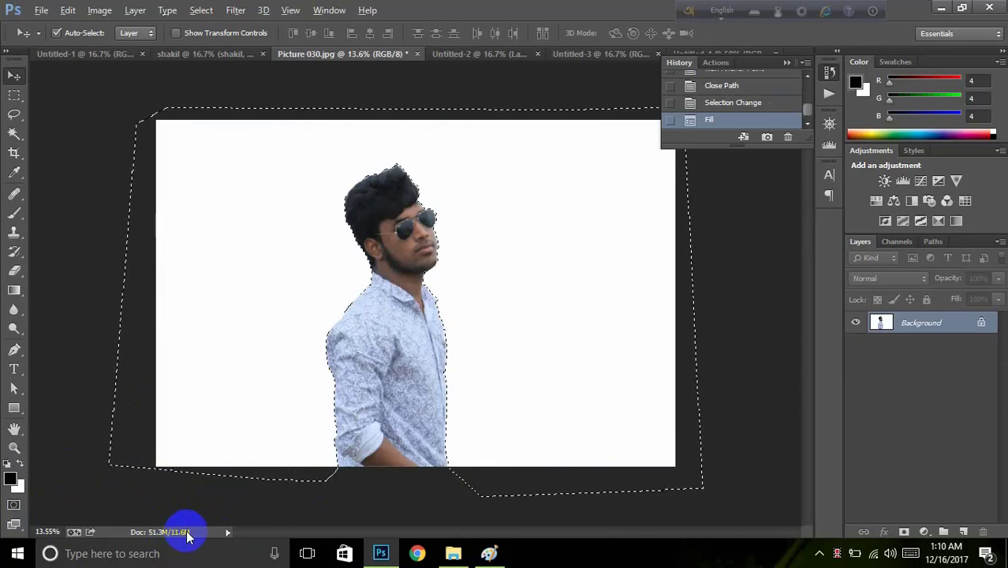
pyautogui.hotkey('alt', 'BackSpace')
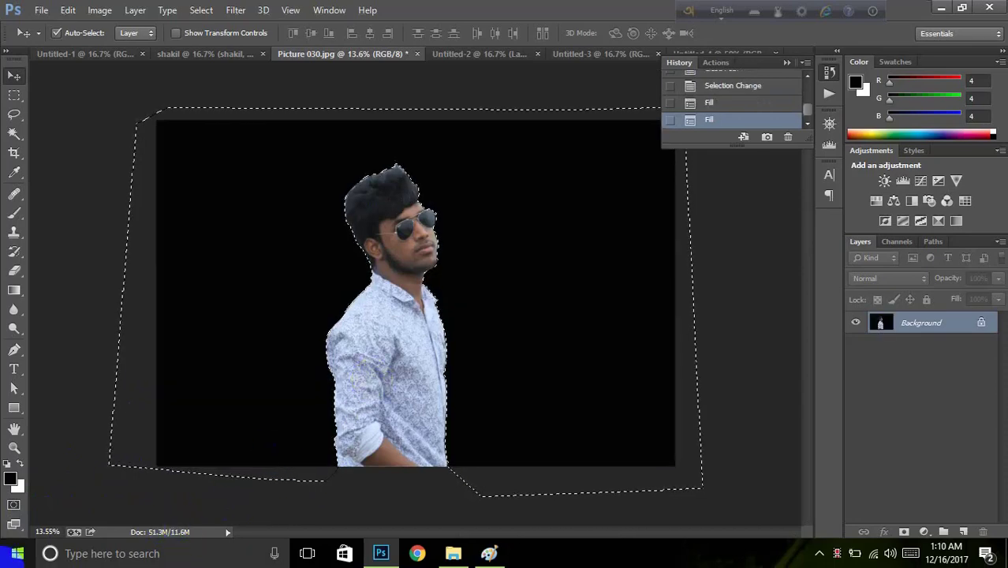
# Step: Set the foreground to bright green #1af415 and fill the background around the man with it
pyautogui.click(8, 464)
pyautogui.click(9, 477)
pyautogui.click(764, 364)
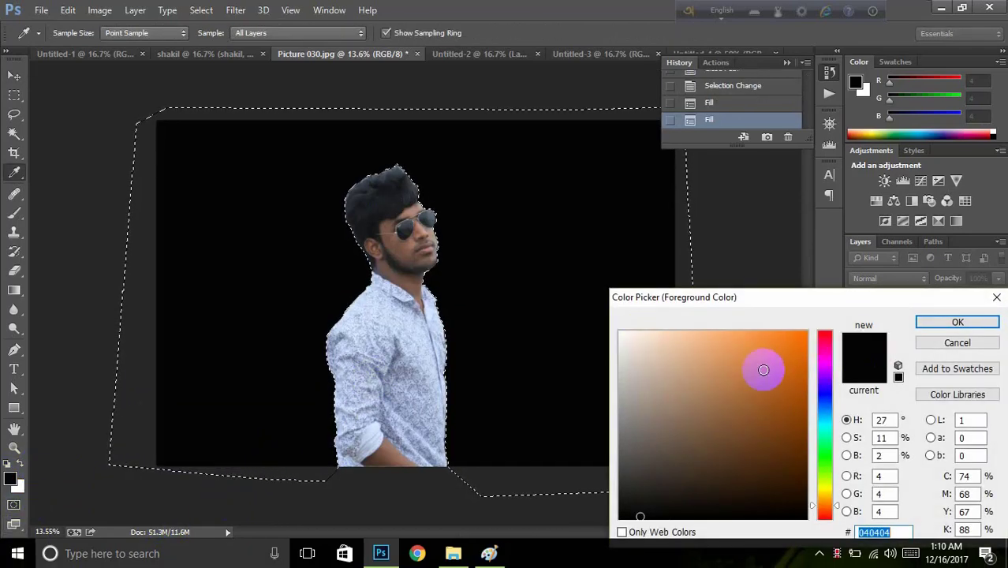
pyautogui.click(787, 426)
pyautogui.click(825, 457)
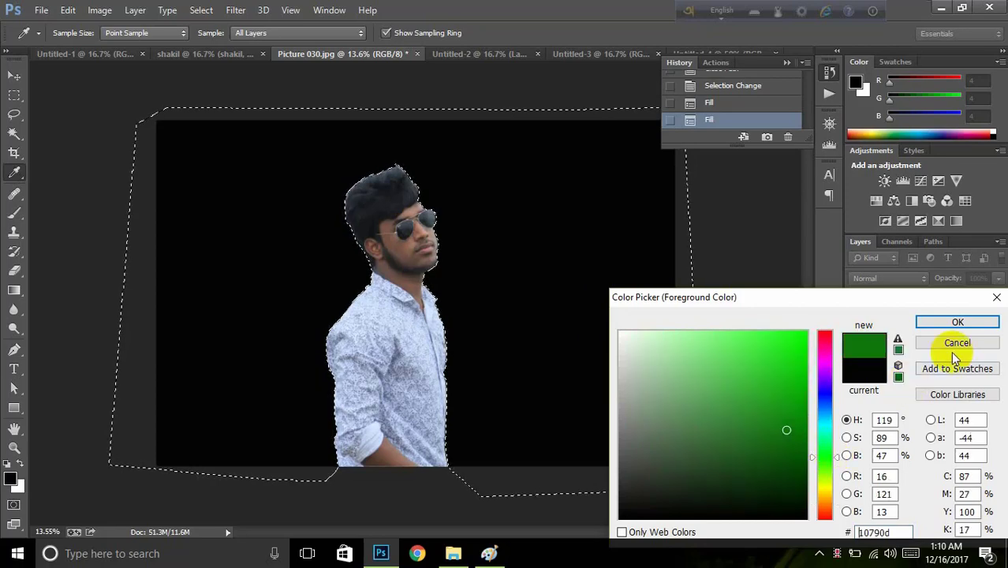
pyautogui.click(791, 340)
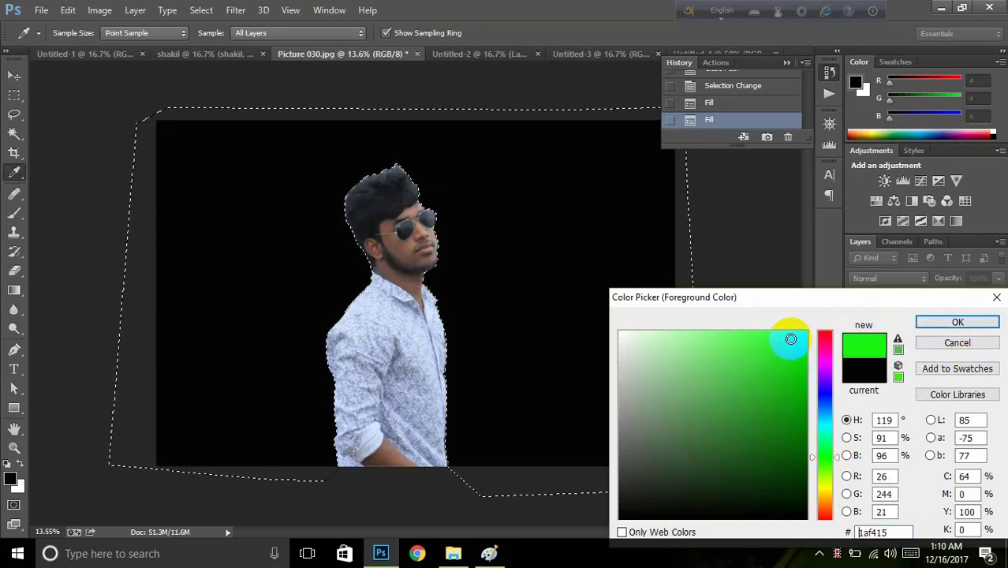
pyautogui.click(957, 322)
pyautogui.press('v')
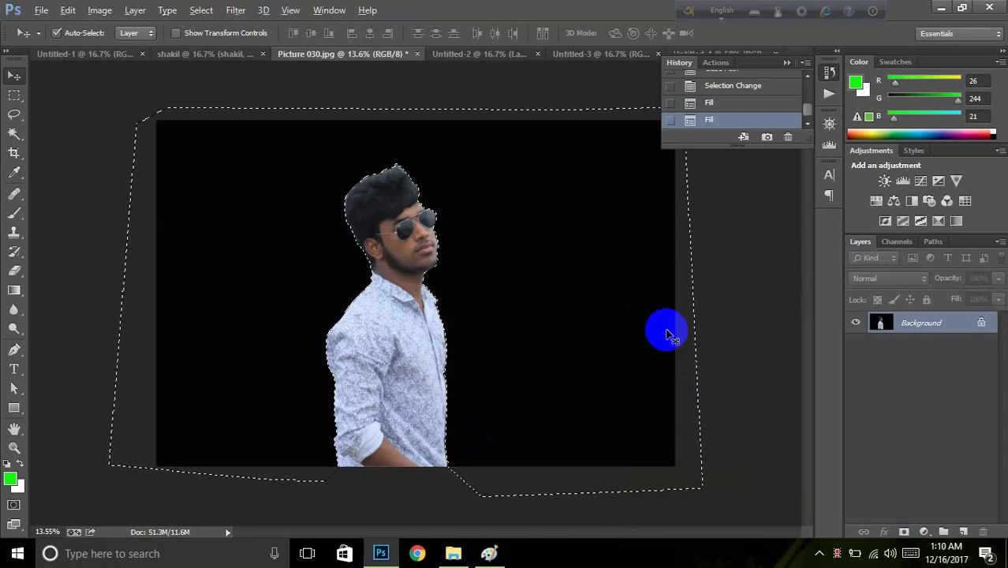
pyautogui.press('alt')
pyautogui.hotkey('alt', 'BackSpace')
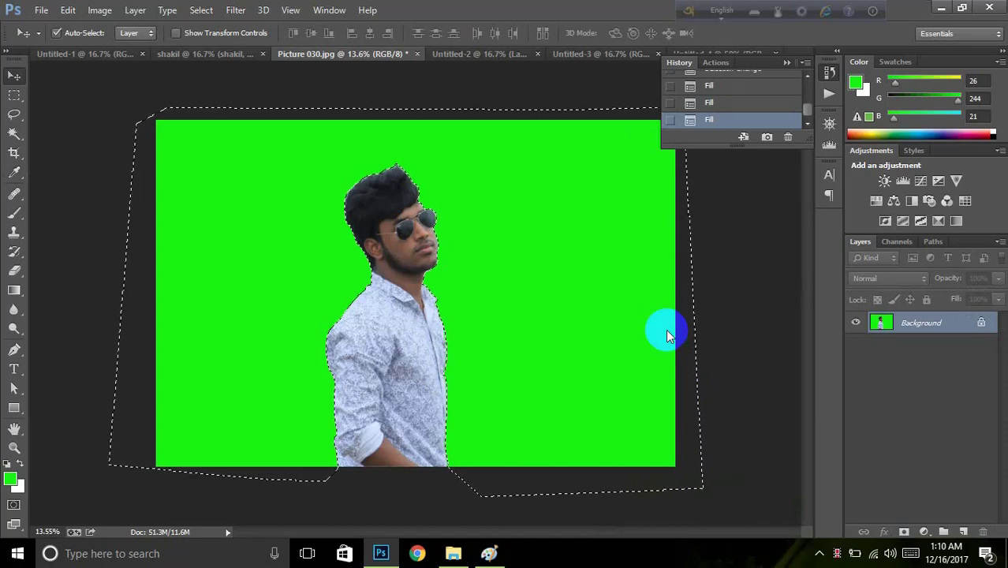
pyautogui.click(412, 318)
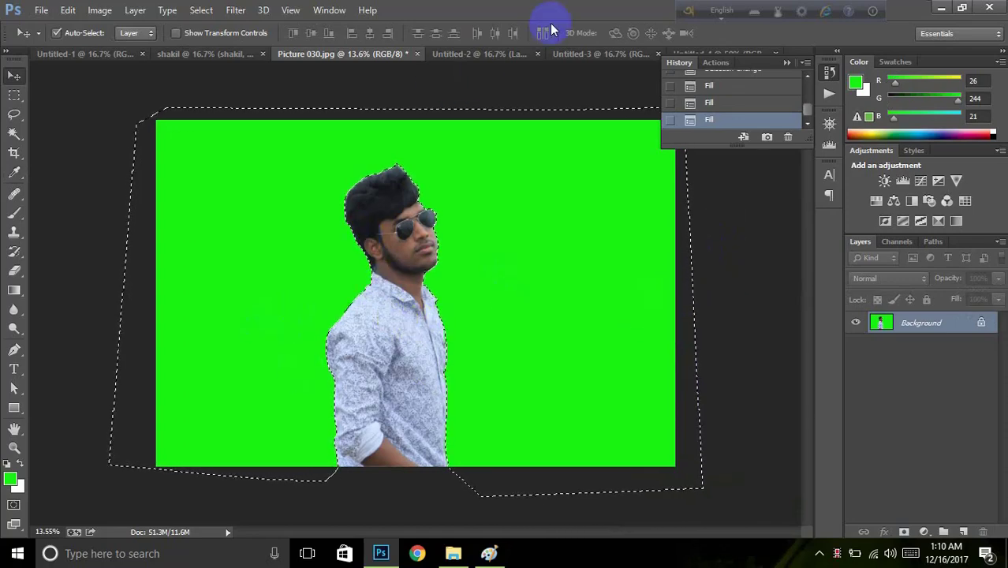
# Step: In Untitled-4, test-fill the canvas green, then restore it to white
pyautogui.click(490, 57)
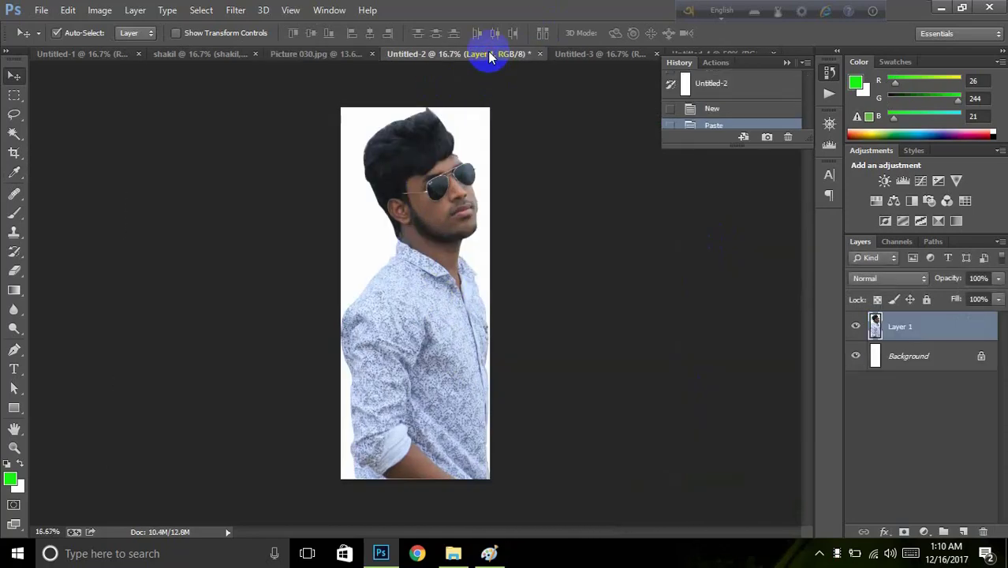
pyautogui.click(643, 55)
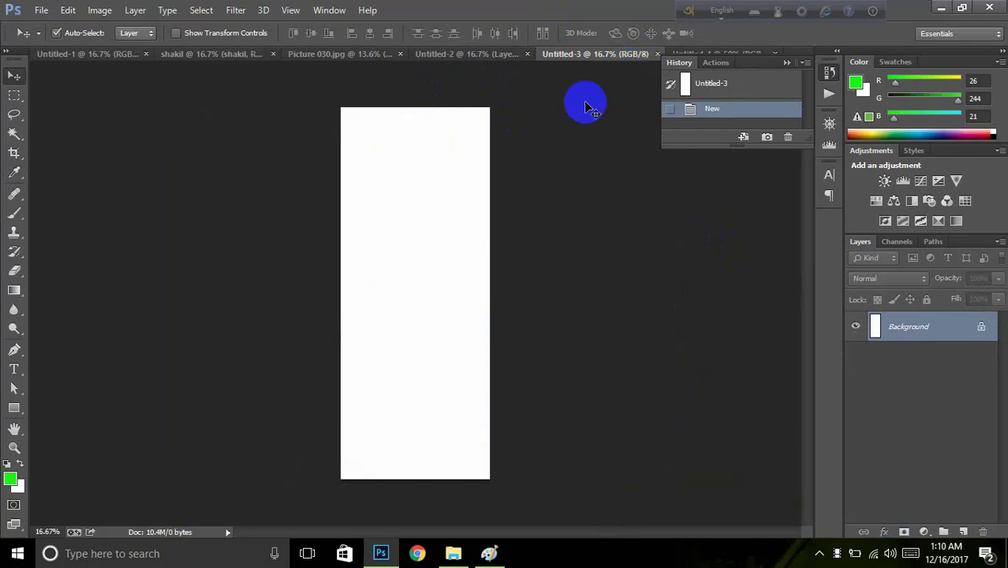
pyautogui.click(726, 52)
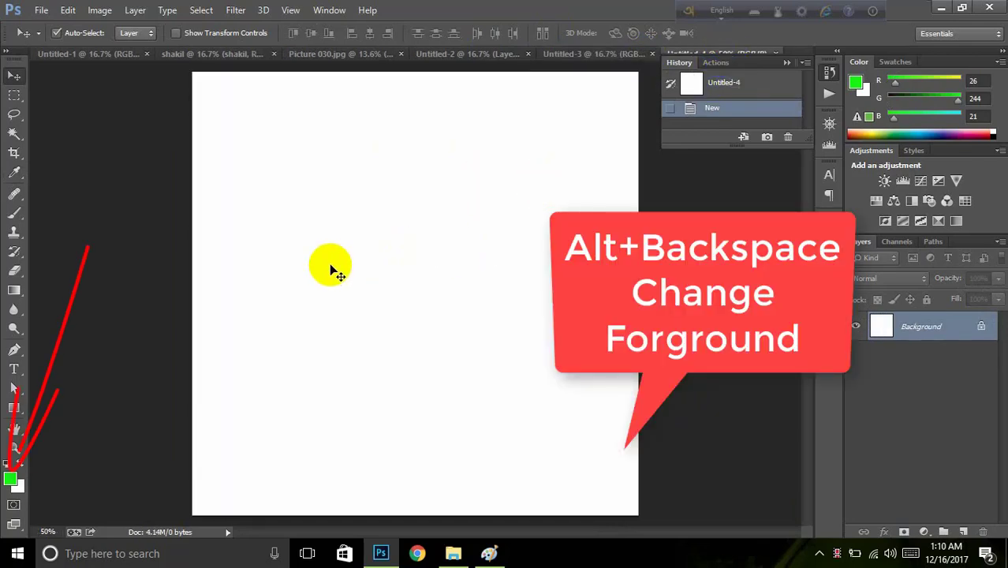
pyautogui.click(232, 367)
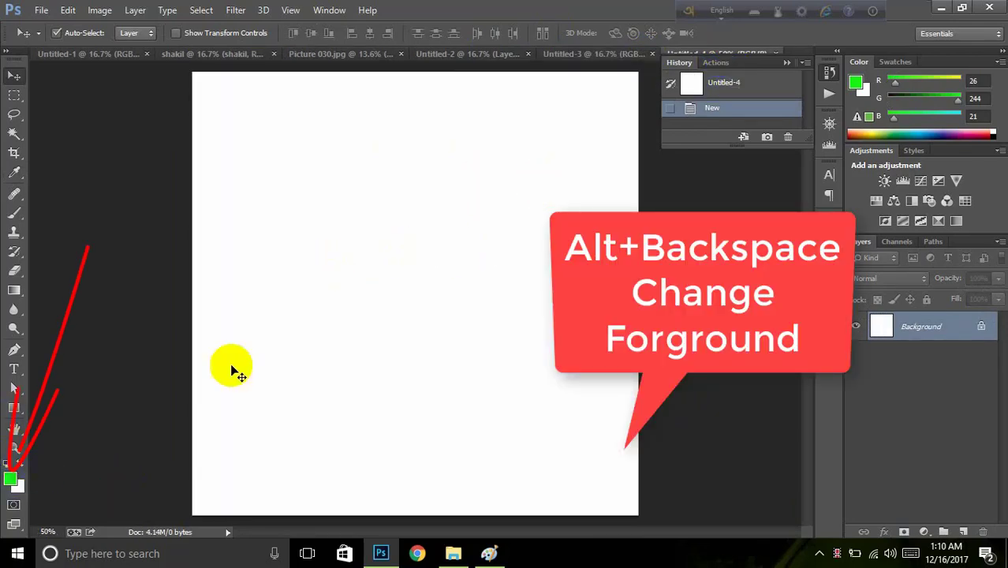
pyautogui.hotkey('alt', 'BackSpace')
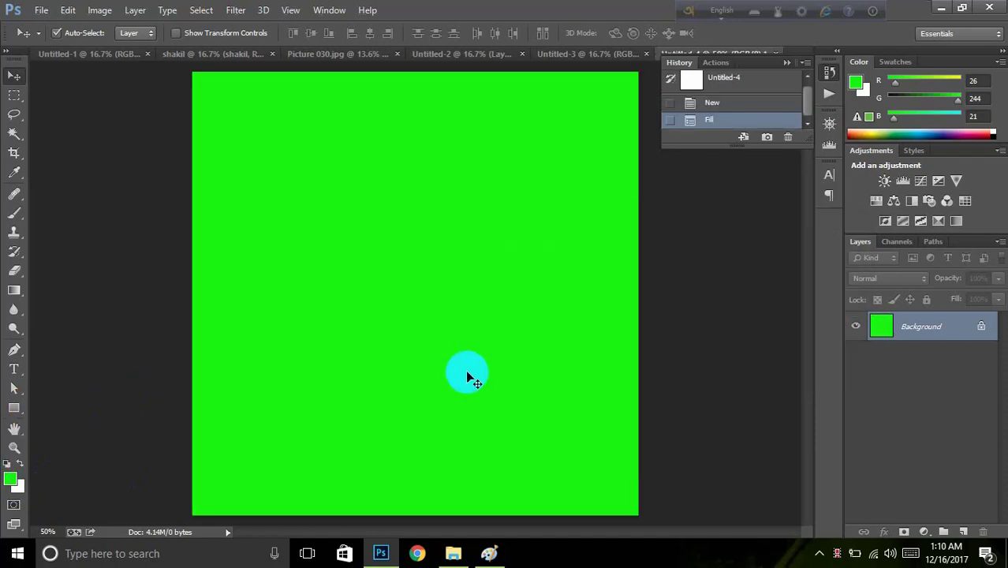
pyautogui.hotkey('ctrl', 'BackSpace')
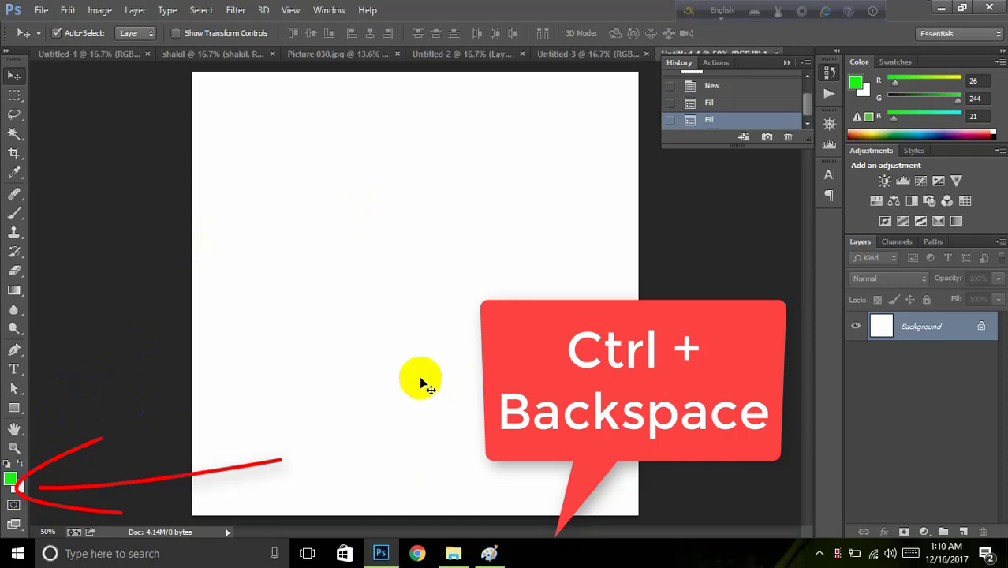
# Step: Choose the Gradient Tool with a pink foreground and bright blue background colour
pyautogui.click(15, 292)
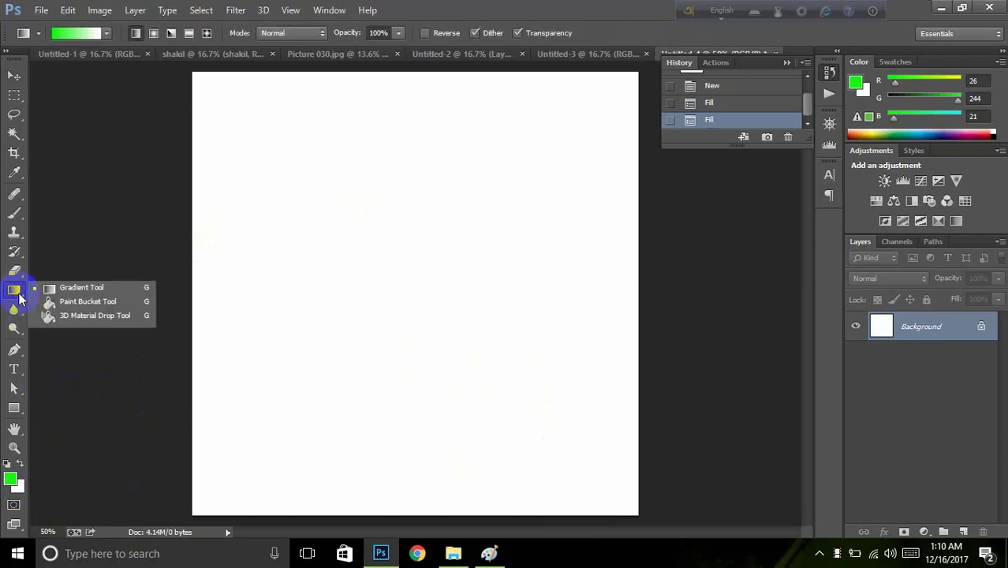
pyautogui.click(77, 288)
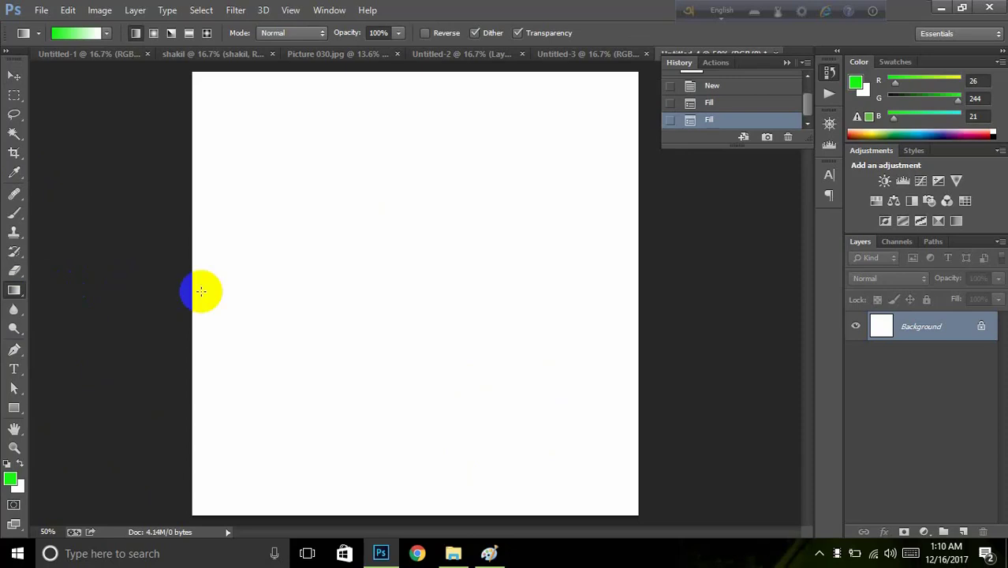
pyautogui.click(10, 480)
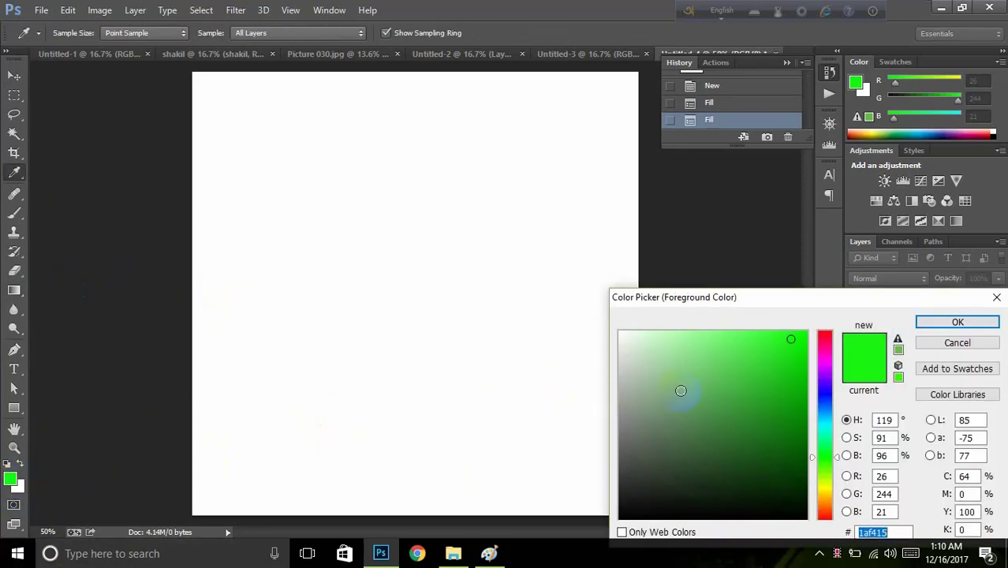
pyautogui.click(825, 345)
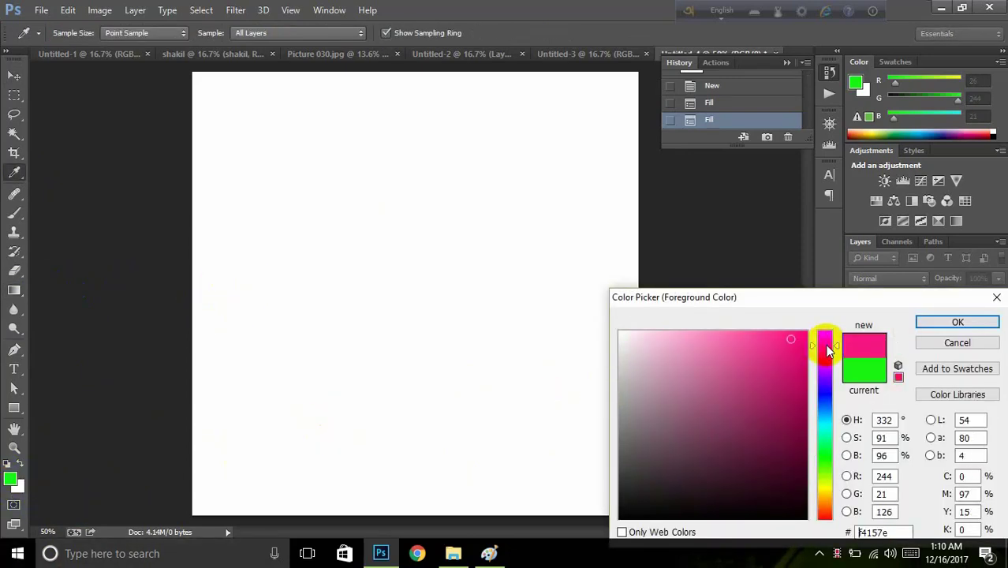
pyautogui.click(927, 323)
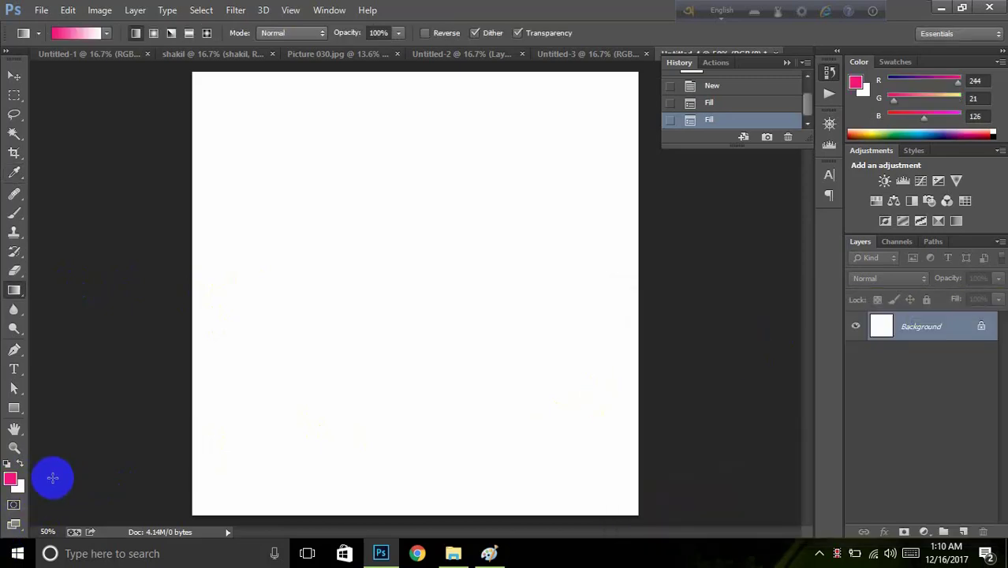
pyautogui.click(19, 488)
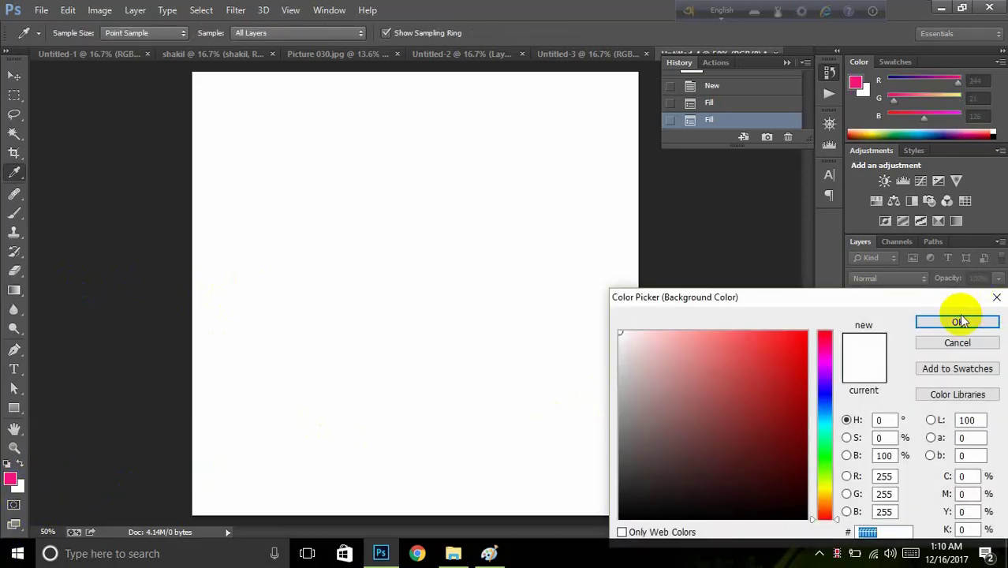
pyautogui.click(825, 413)
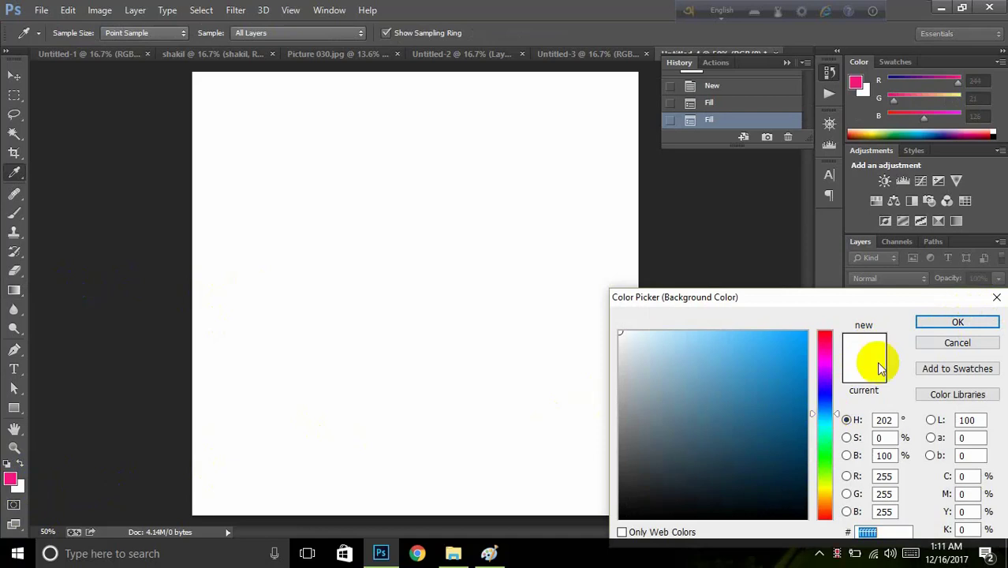
pyautogui.click(796, 341)
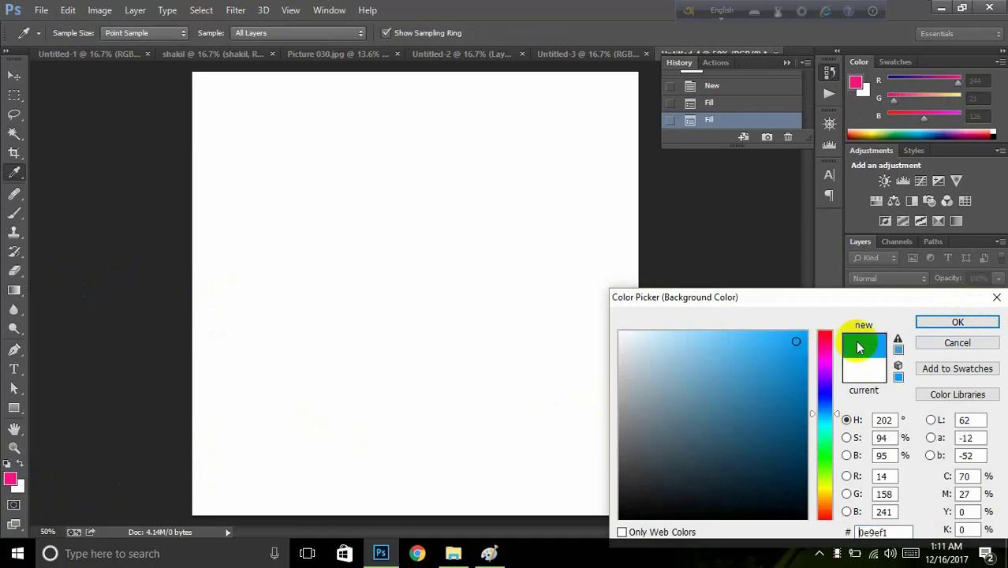
pyautogui.click(924, 322)
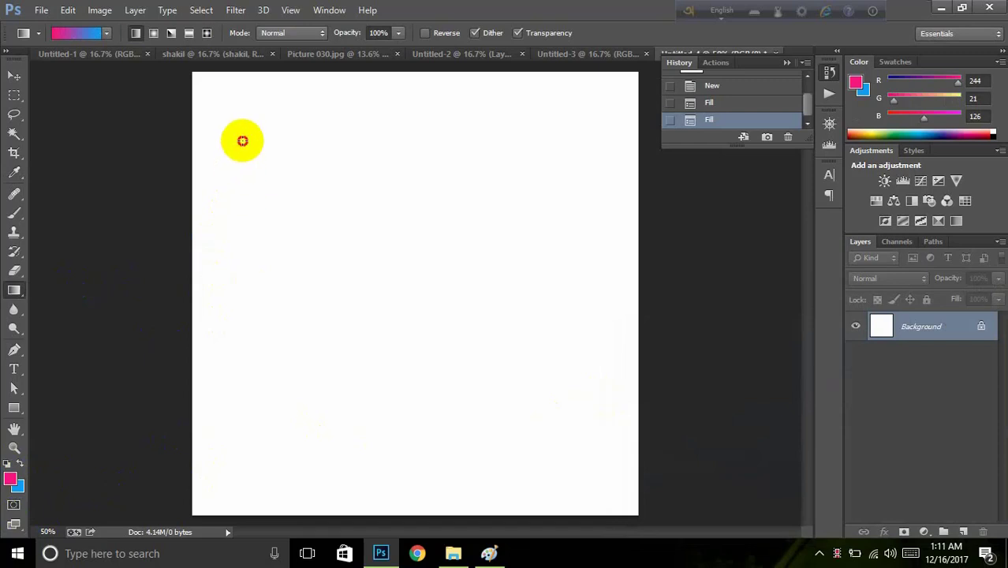
# Step: Fill the canvas with a horizontal pink-to-blue gradient running left to right
pyautogui.moveTo(253, 145); pyautogui.dragTo(622, 481)
pyautogui.moveTo(600, 432); pyautogui.dragTo(297, 136)
pyautogui.moveTo(256, 341); pyautogui.dragTo(648, 316)
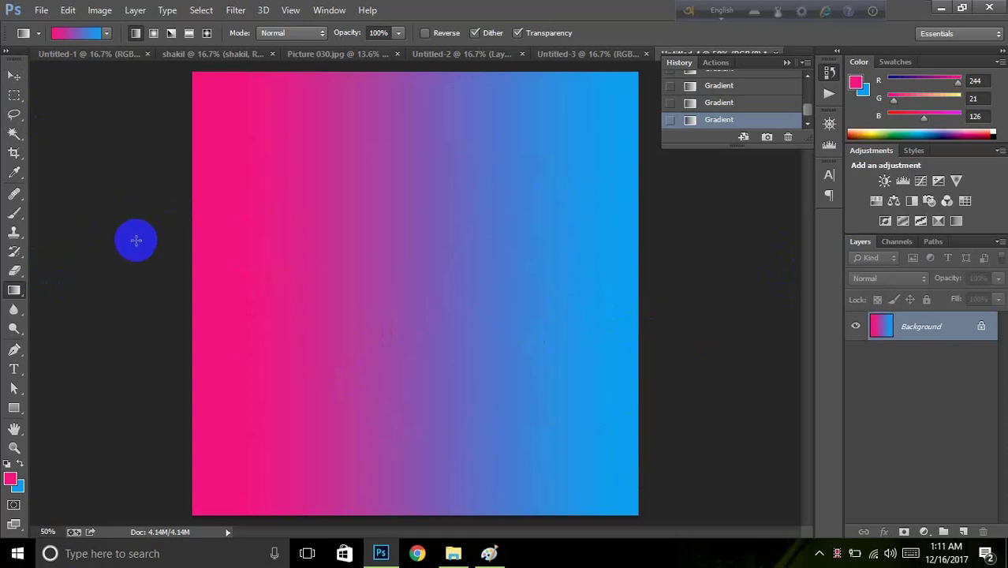
pyautogui.click(311, 255)
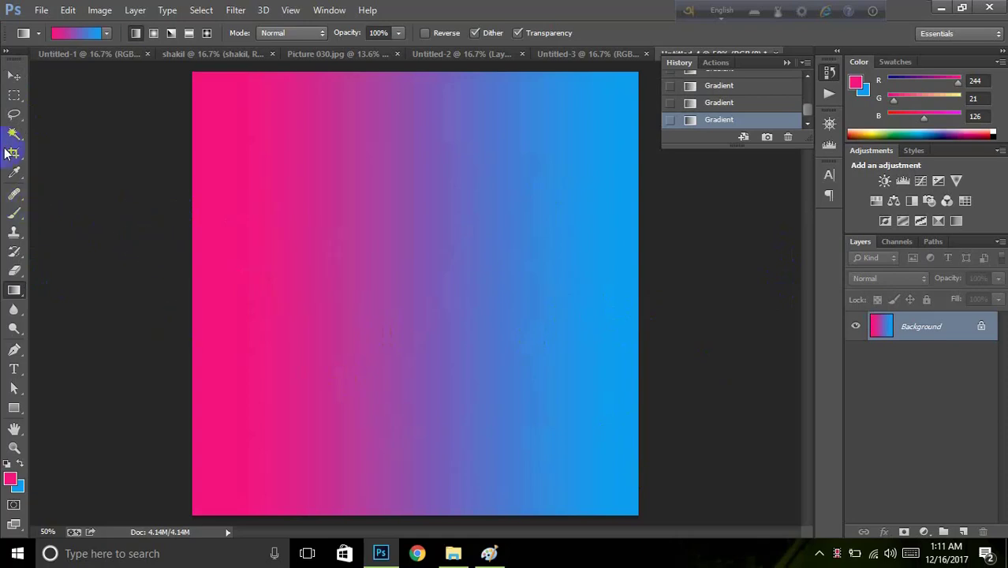
# Step: In Untitled-2, Magic-Wand select the white areas around the man, fill them blue, then show the pink-text document
pyautogui.click(443, 53)
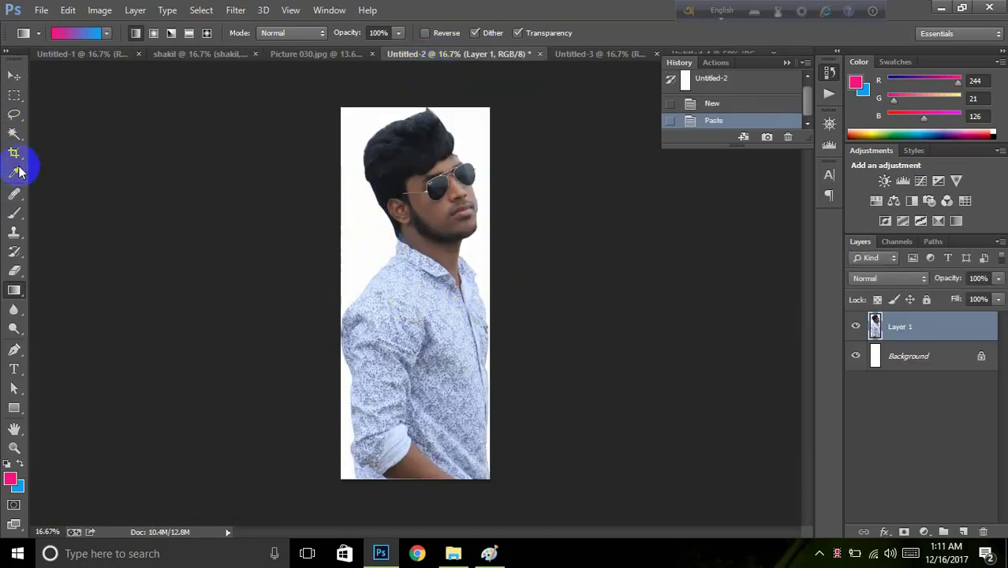
pyautogui.click(14, 135)
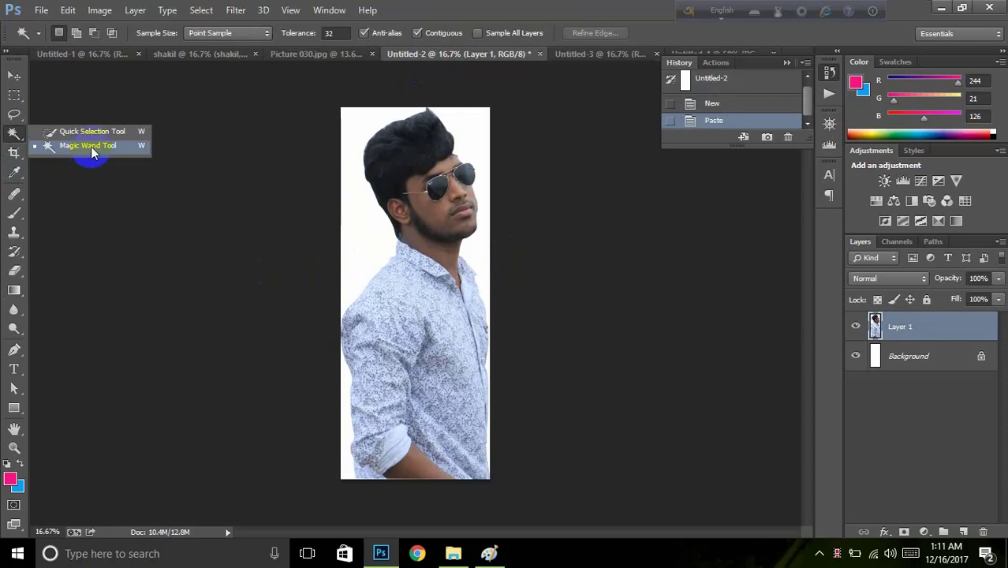
pyautogui.click(90, 146)
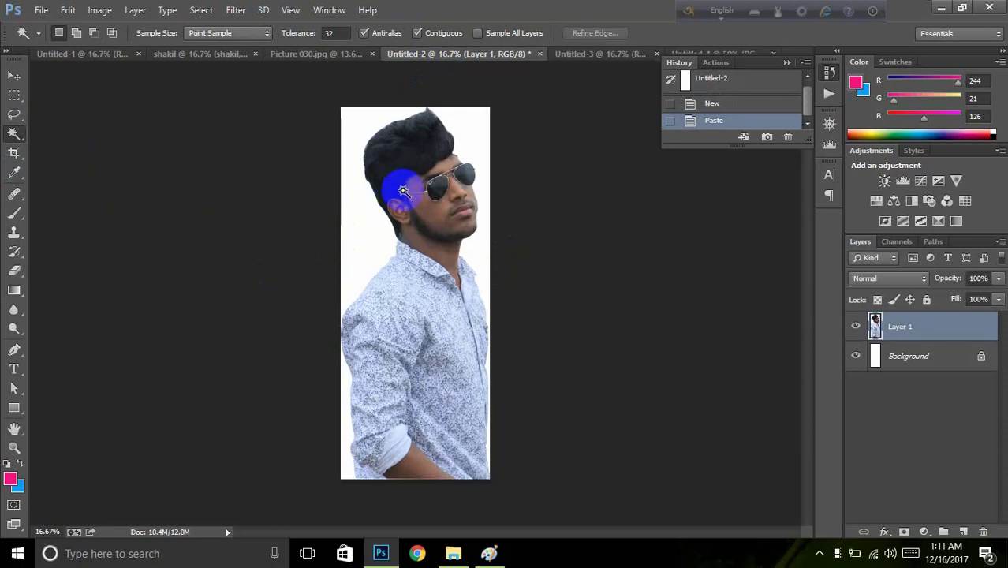
pyautogui.click(359, 232)
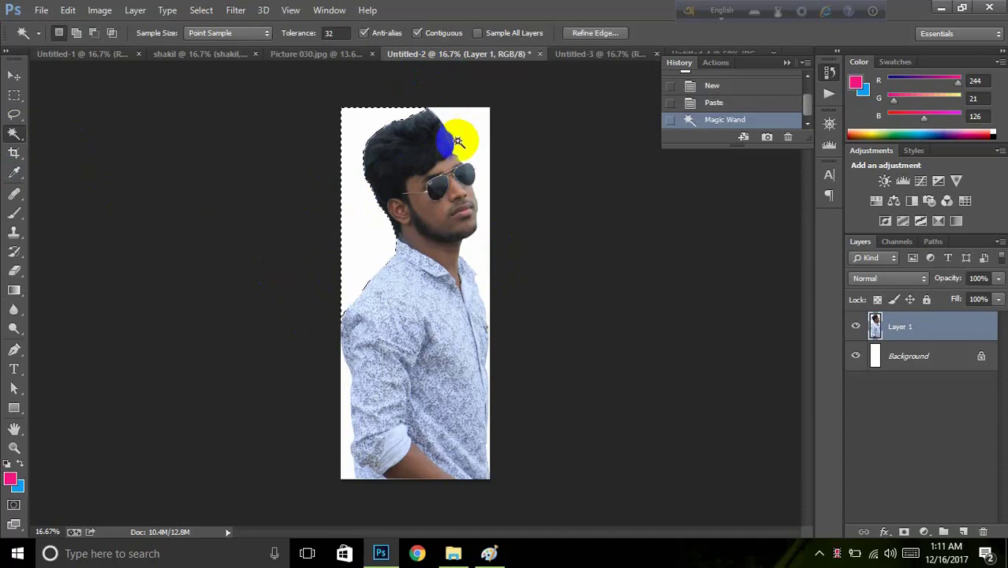
pyautogui.keyDown('shift'); pyautogui.click(479, 168); pyautogui.keyUp('shift')
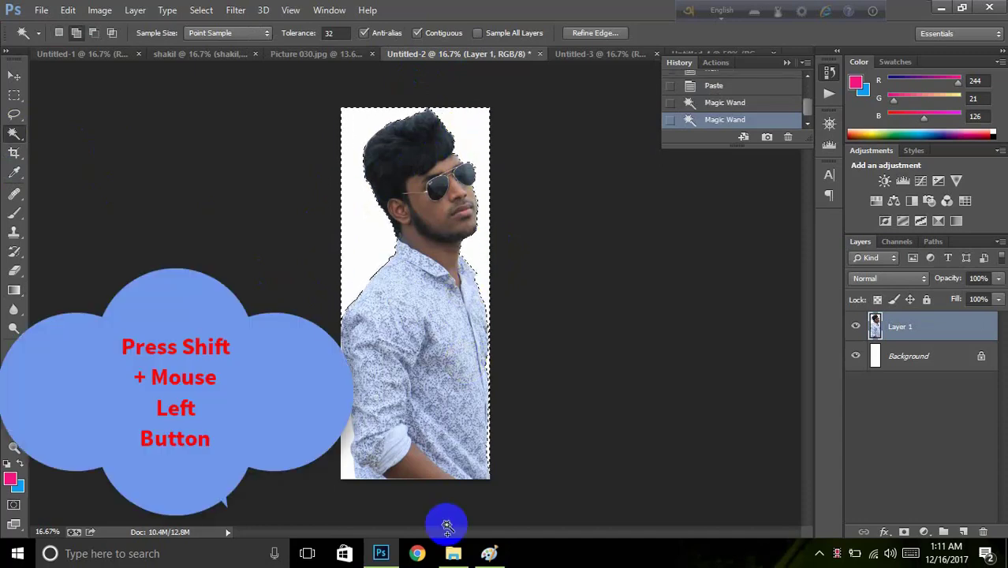
pyautogui.keyDown('shift'); pyautogui.click(356, 469); pyautogui.keyUp('shift')
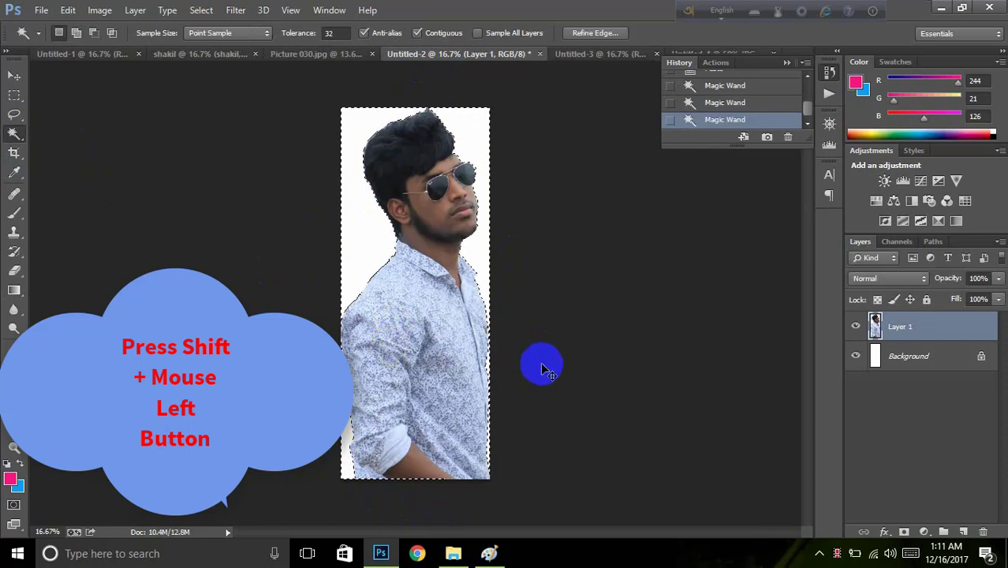
pyautogui.hotkey('ctrl', 'BackSpace')
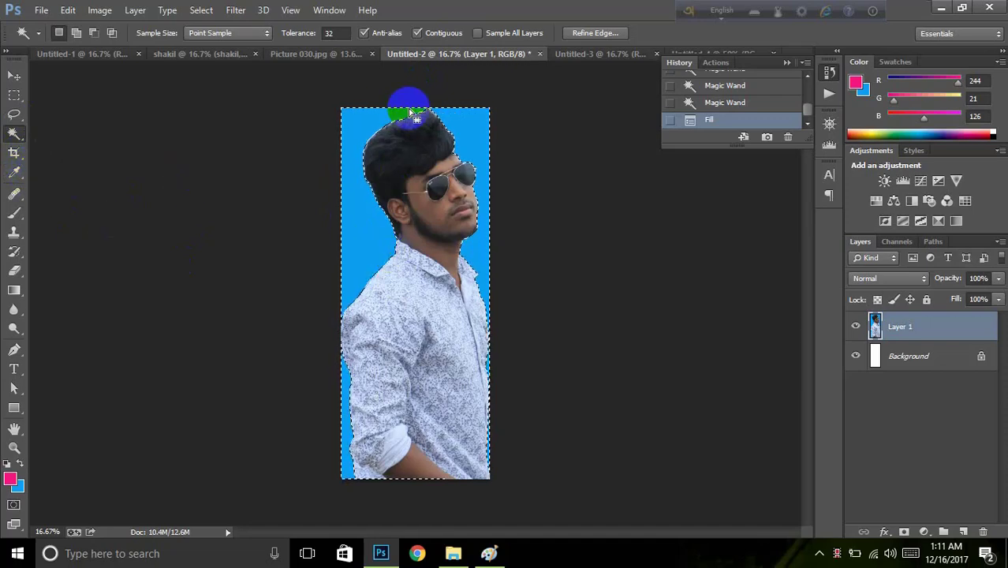
pyautogui.click(338, 57)
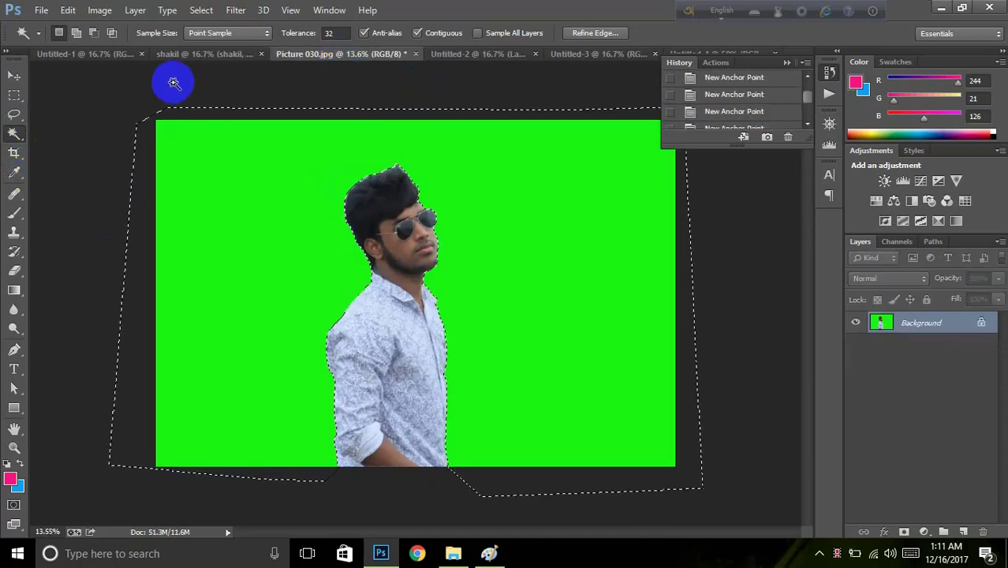
pyautogui.click(163, 54)
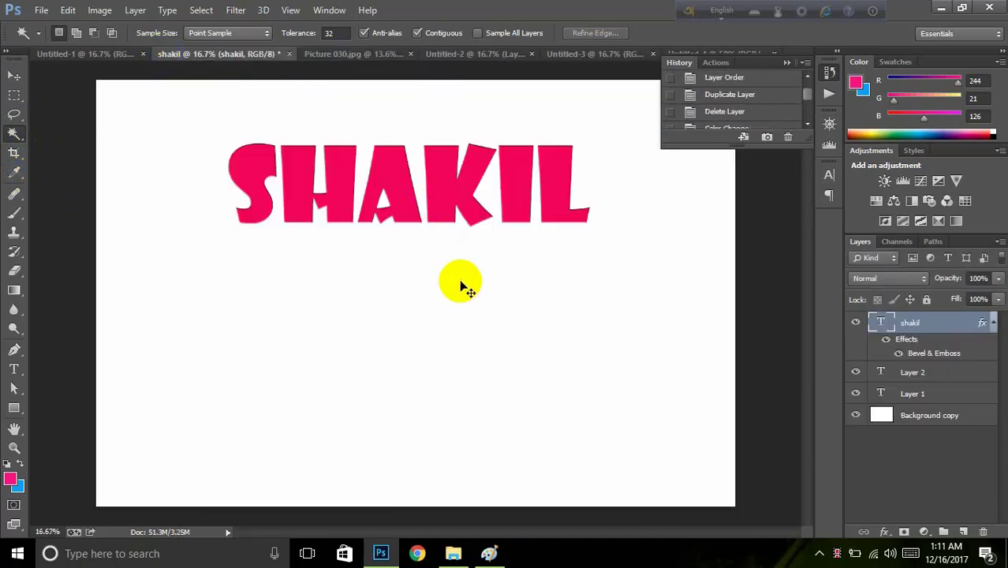
# Step: Open Untitled-2.png from This PC > Pictures as a new document
pyautogui.hotkey('ctrl', 'o')
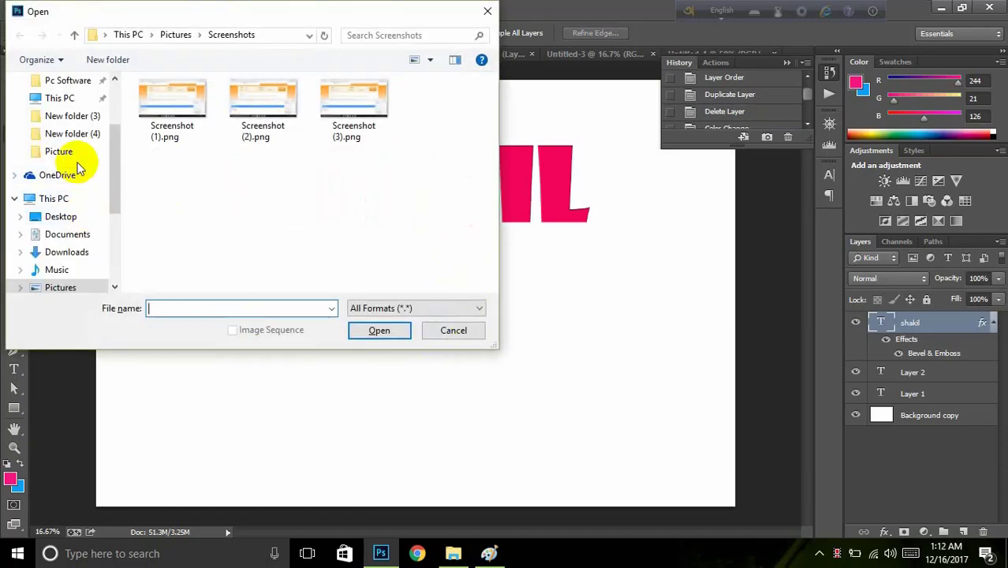
pyautogui.click(59, 151)
pyautogui.scroll(-5, 328, 214)
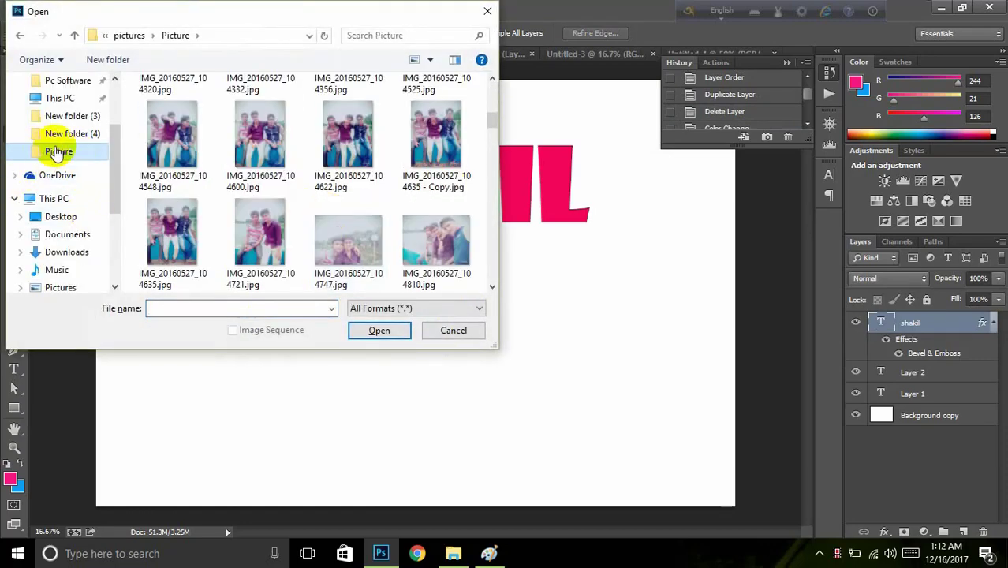
pyautogui.click(20, 38)
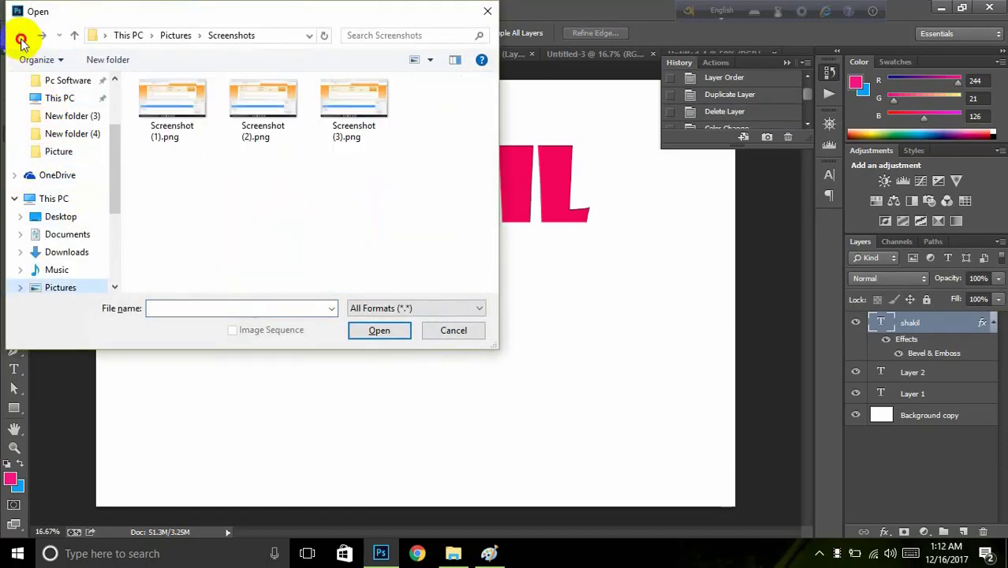
pyautogui.click(75, 36)
pyautogui.click(75, 35)
pyautogui.click(75, 36)
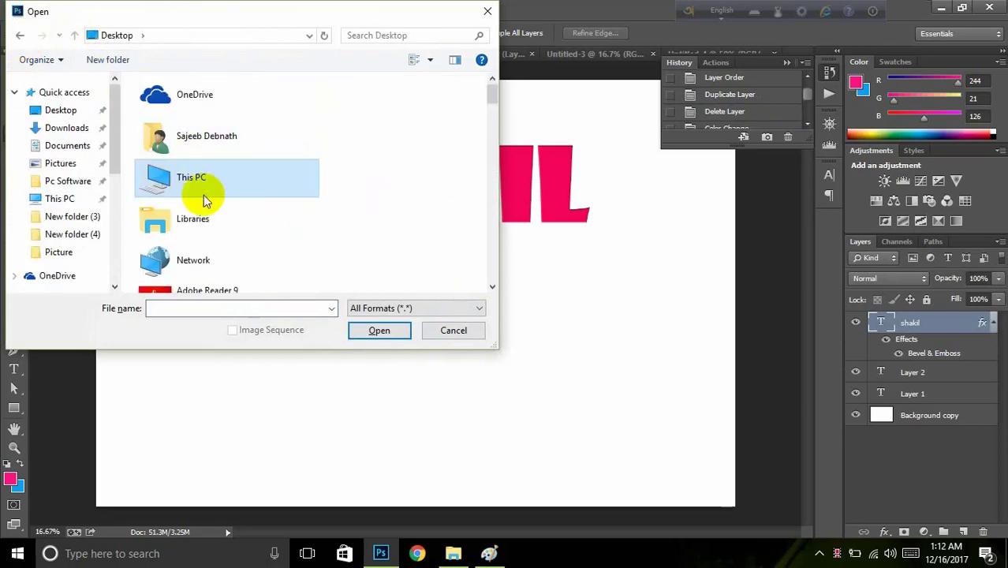
pyautogui.click(56, 165)
pyautogui.scroll(-5, 379, 236)
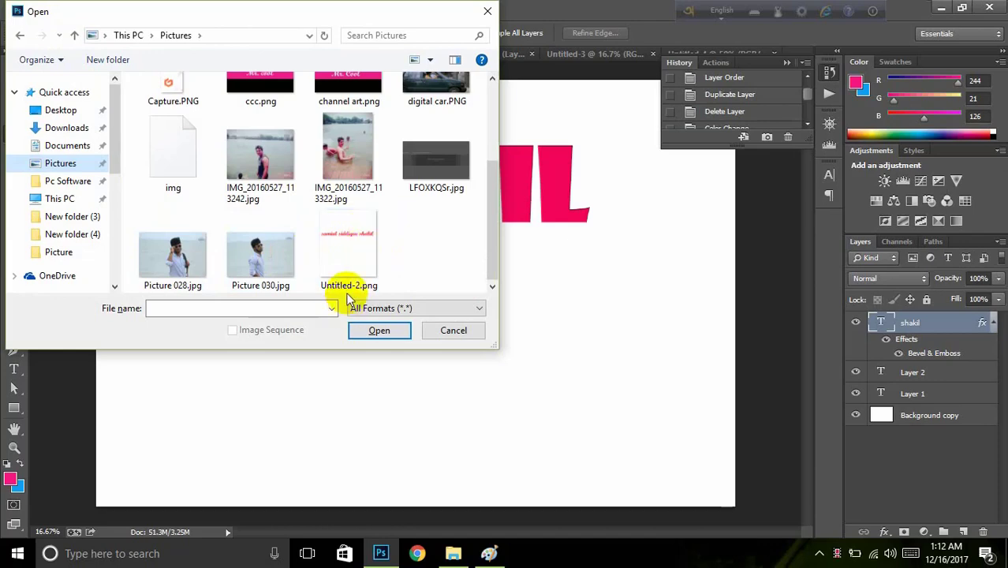
pyautogui.click(342, 261)
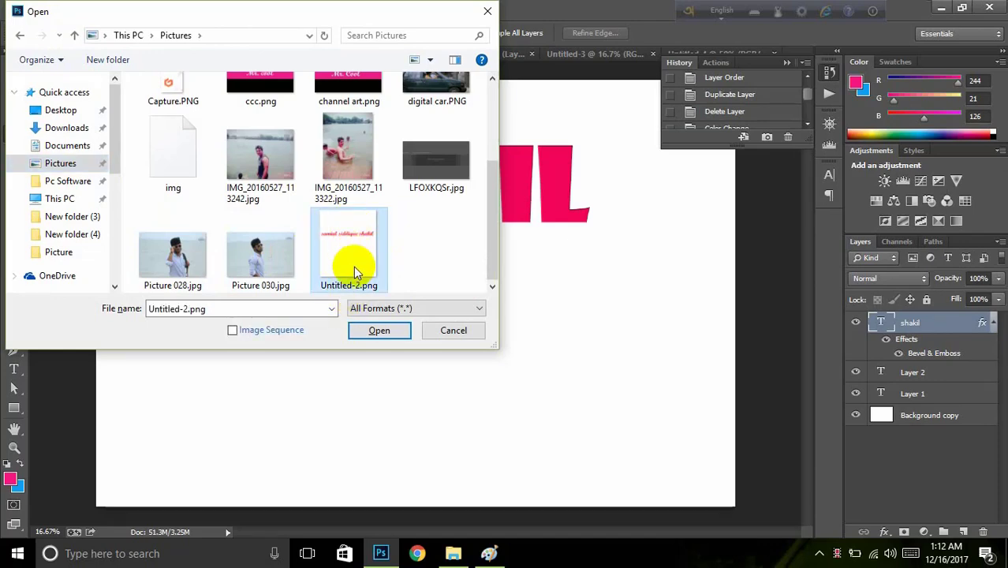
pyautogui.click(393, 330)
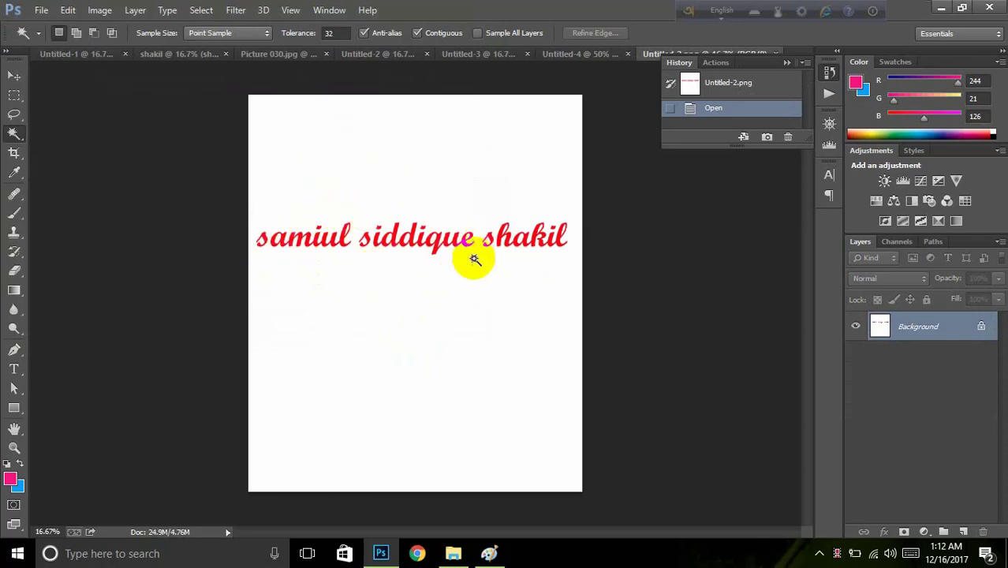
# Step: Fill a rectangle below the red text and an oval above it with blue
pyautogui.click(15, 97)
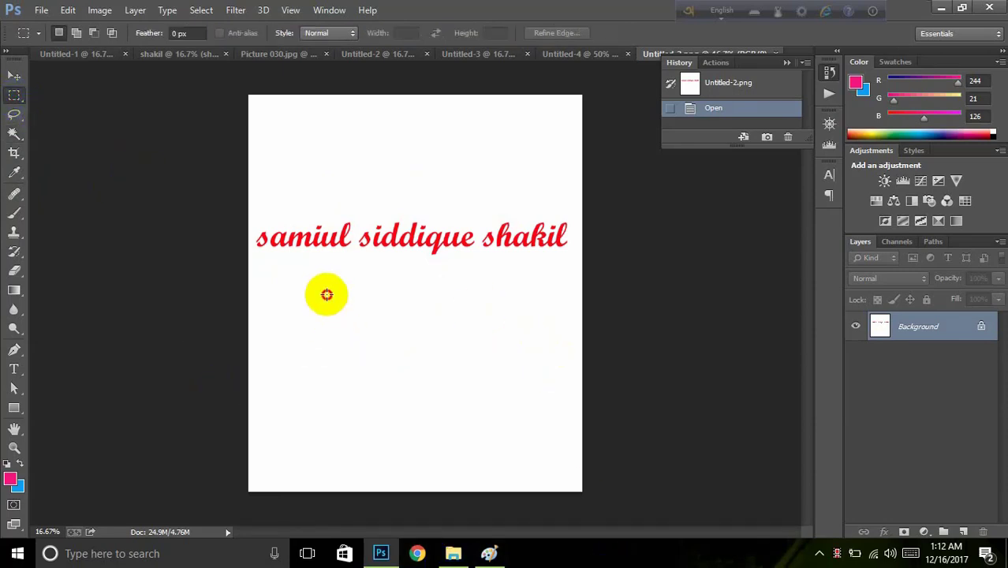
pyautogui.moveTo(323, 295); pyautogui.dragTo(512, 415)
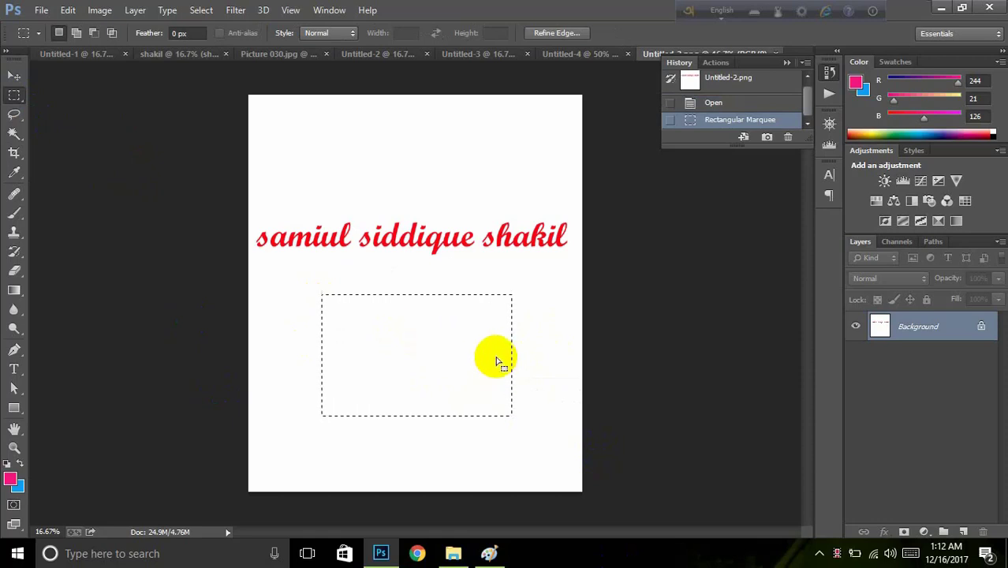
pyautogui.hotkey('ctrl', 'BackSpace')
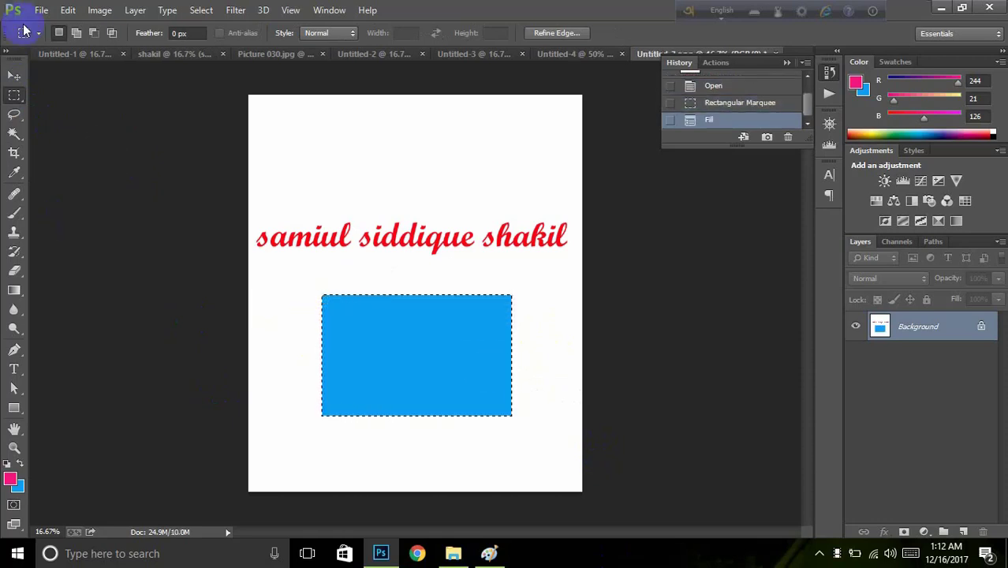
pyautogui.rightClick(14, 94)
pyautogui.click(92, 105)
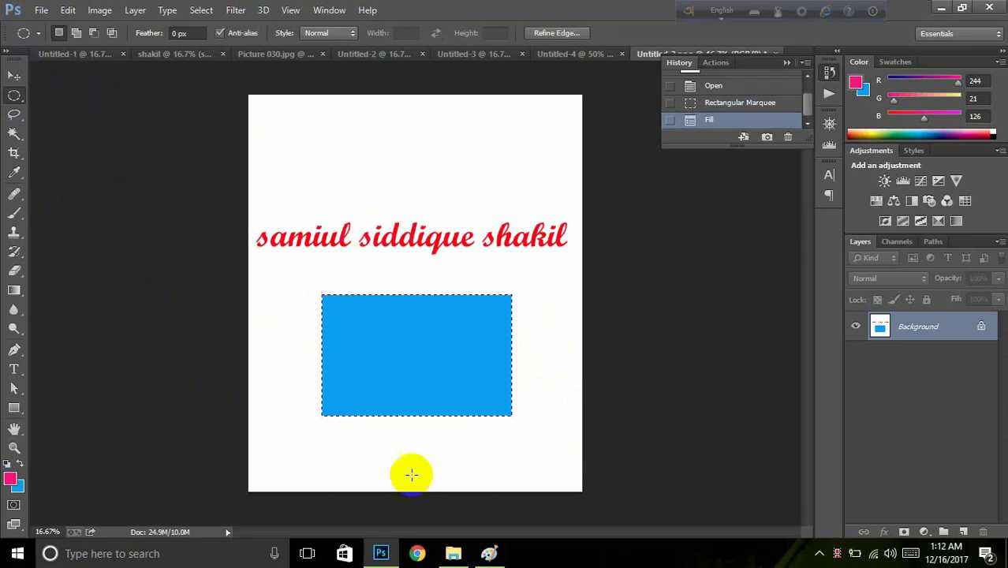
pyautogui.moveTo(362, 108); pyautogui.dragTo(462, 194)
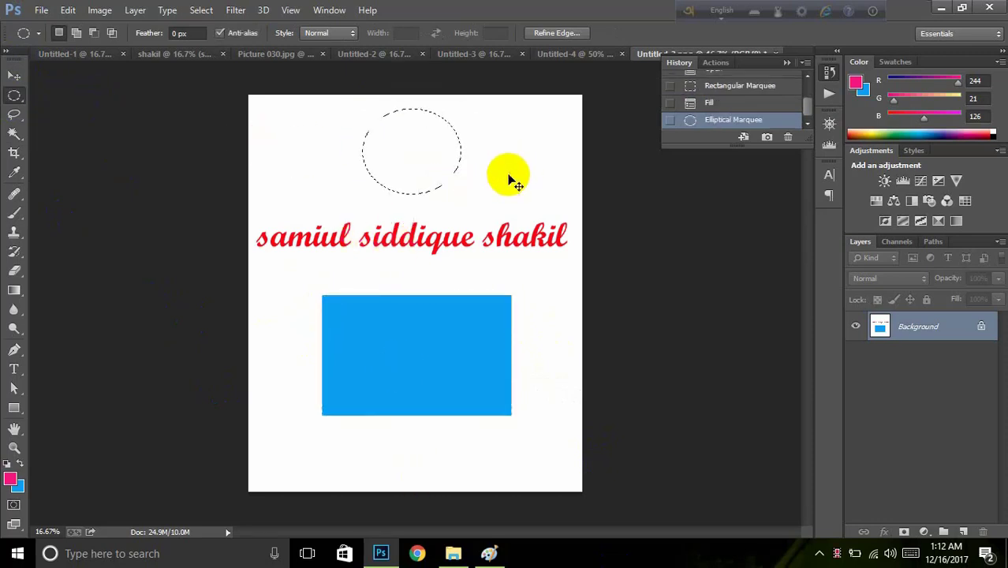
pyautogui.hotkey('ctrl', 'BackSpace')
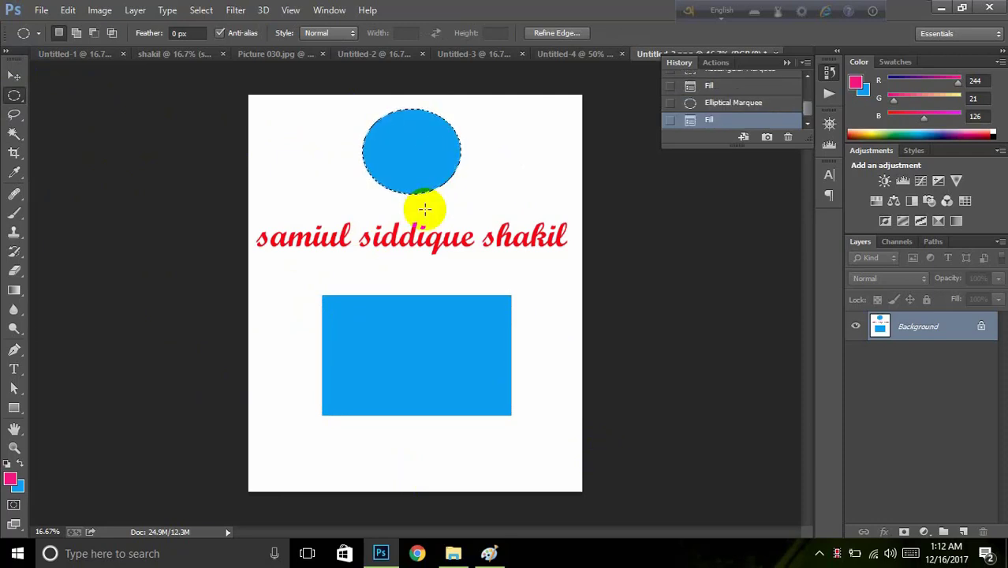
# Step: Undo both blue fills, restoring the earlier rectangular selection
pyautogui.hotkey('ctrl', 'alt', 'z')
pyautogui.hotkey('ctrl', 'alt', 'z')
pyautogui.hotkey('ctrl', 'alt', 'z')
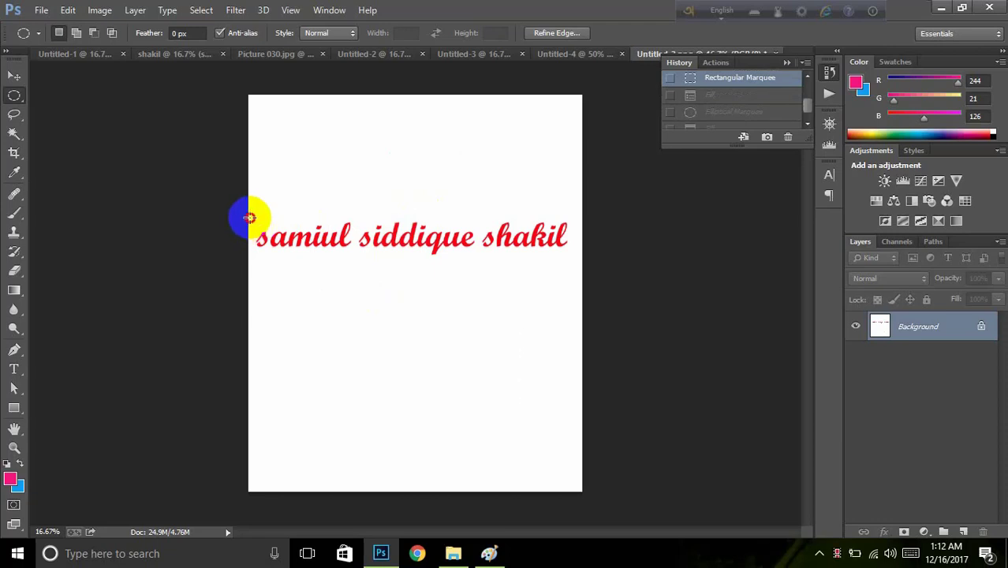
pyautogui.moveTo(367, 275); pyautogui.dragTo(365, 272)
pyautogui.hotkey('ctrl', 'z')
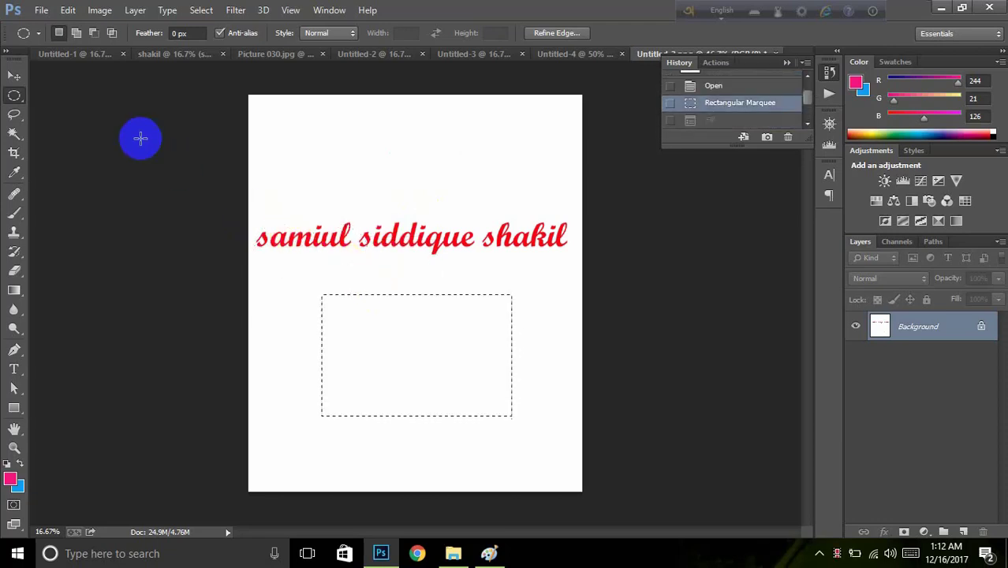
pyautogui.rightClick(14, 95)
# Step: Select the red text and try moving it with Free Transform, then cancel the change
pyautogui.click(87, 94)
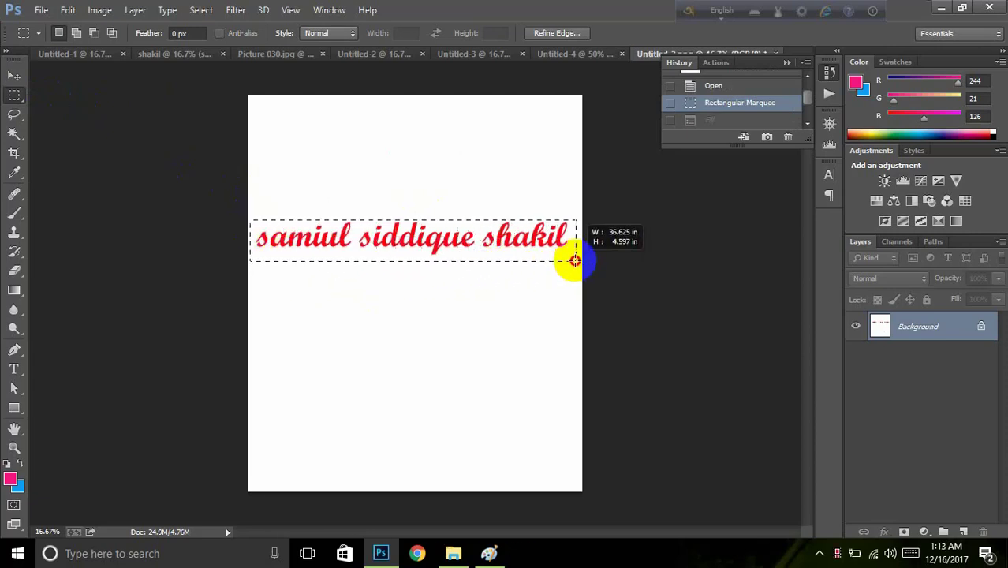
pyautogui.moveTo(574, 257); pyautogui.dragTo(575, 257)
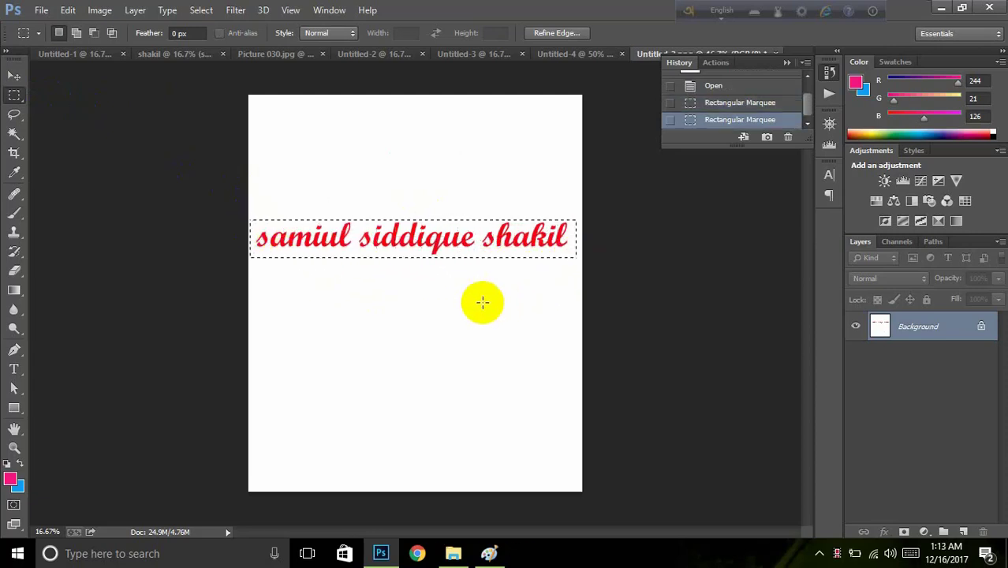
pyautogui.hotkey('ctrl', 't')
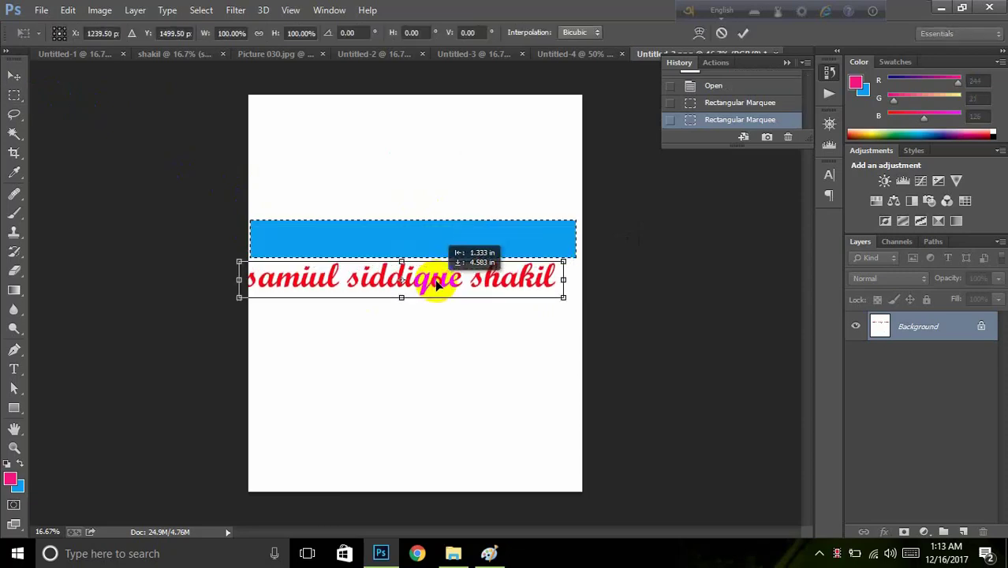
pyautogui.moveTo(436, 284); pyautogui.dragTo(450, 373)
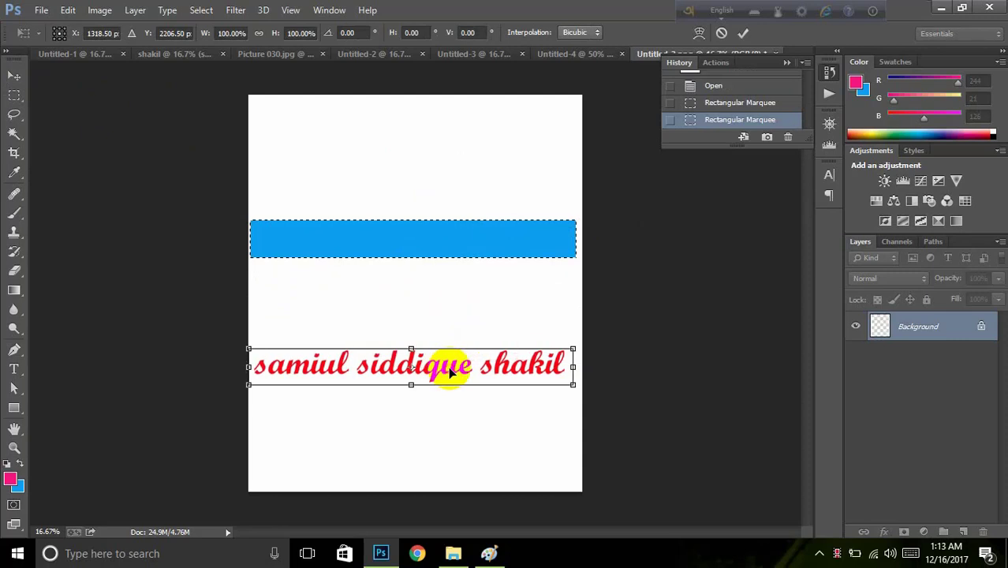
pyautogui.click(721, 32)
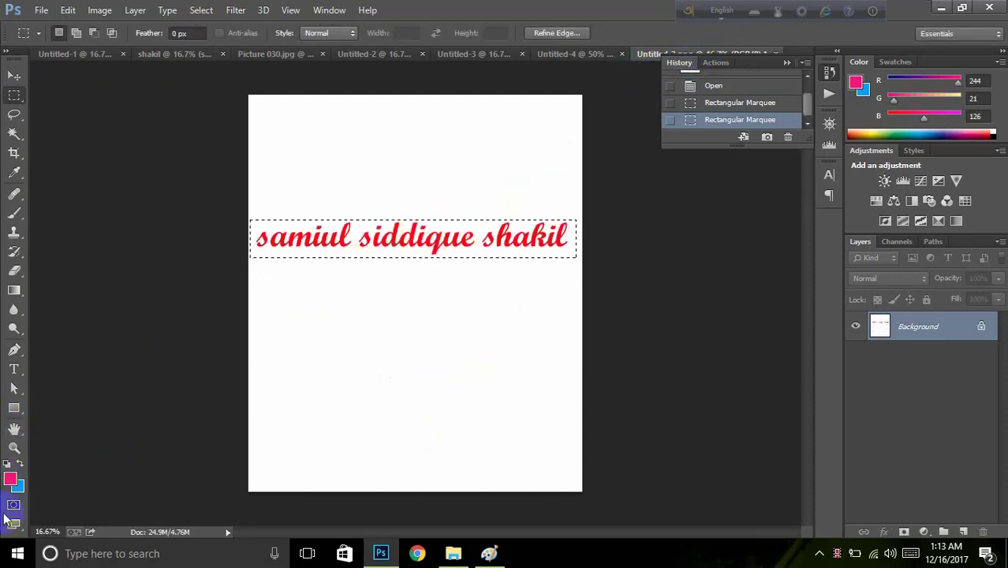
# Step: Set the background colour to white sampled from the canvas
pyautogui.click(18, 487)
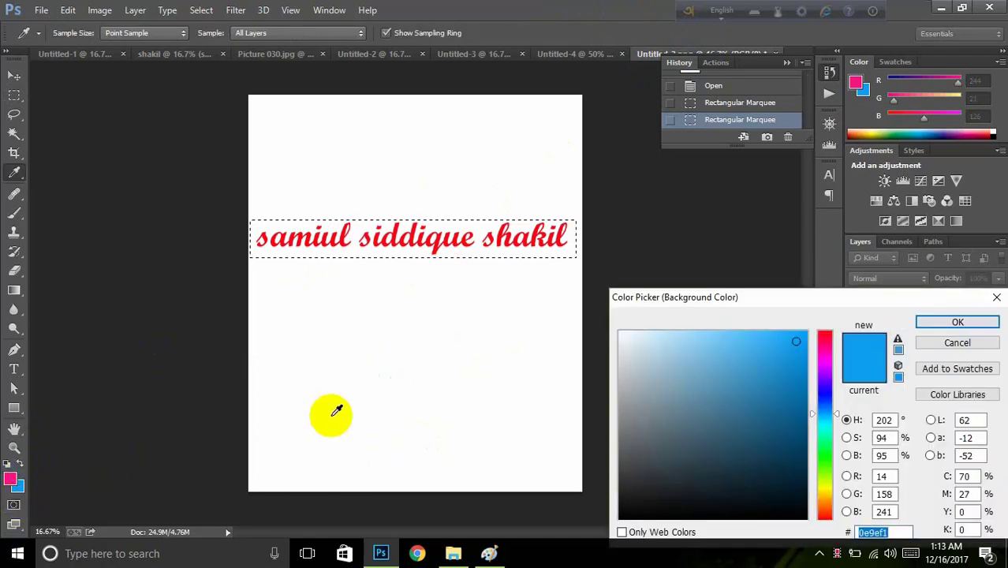
pyautogui.click(326, 406)
pyautogui.click(986, 318)
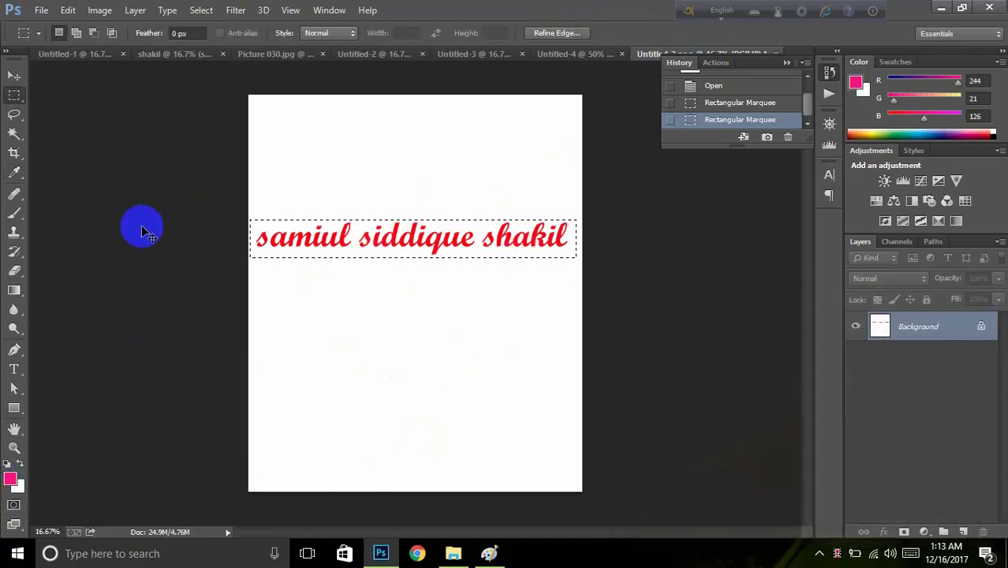
# Step: Free-transform the red text again, nudging it and scaling it from a corner
pyautogui.hotkey('ctrl', 't')
pyautogui.moveTo(427, 255); pyautogui.dragTo(422, 165)
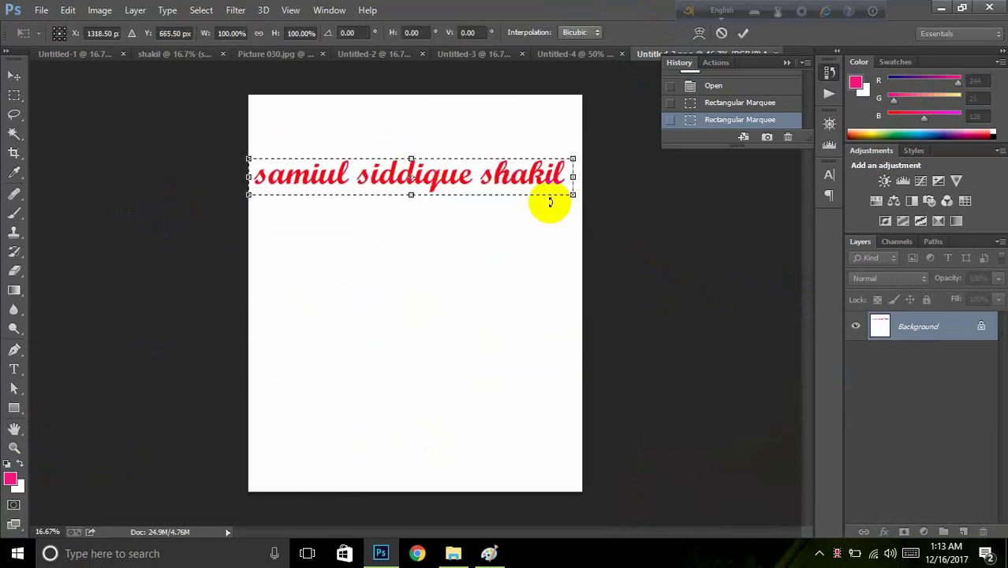
pyautogui.moveTo(575, 192); pyautogui.dragTo(480, 232)
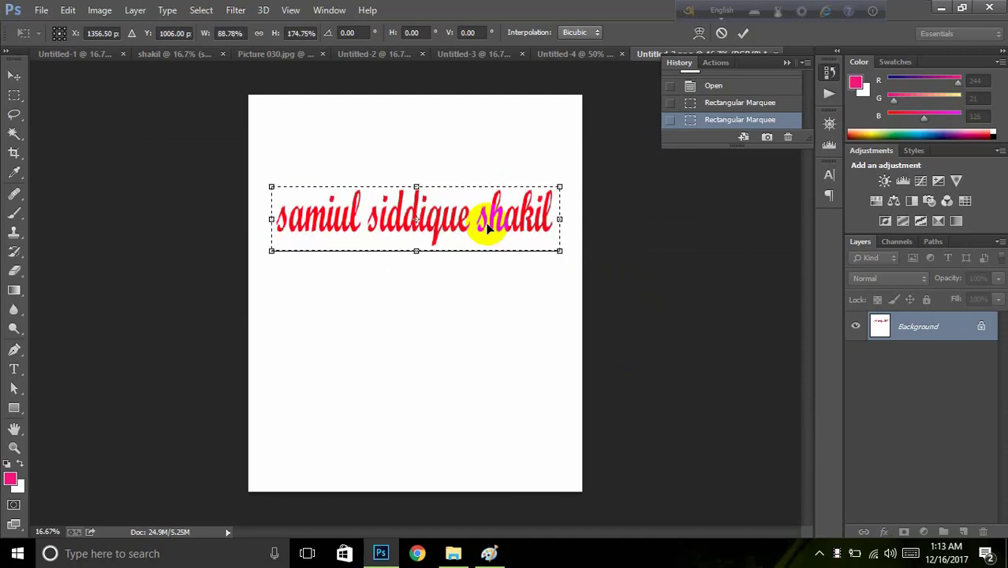
pyautogui.click(341, 53)
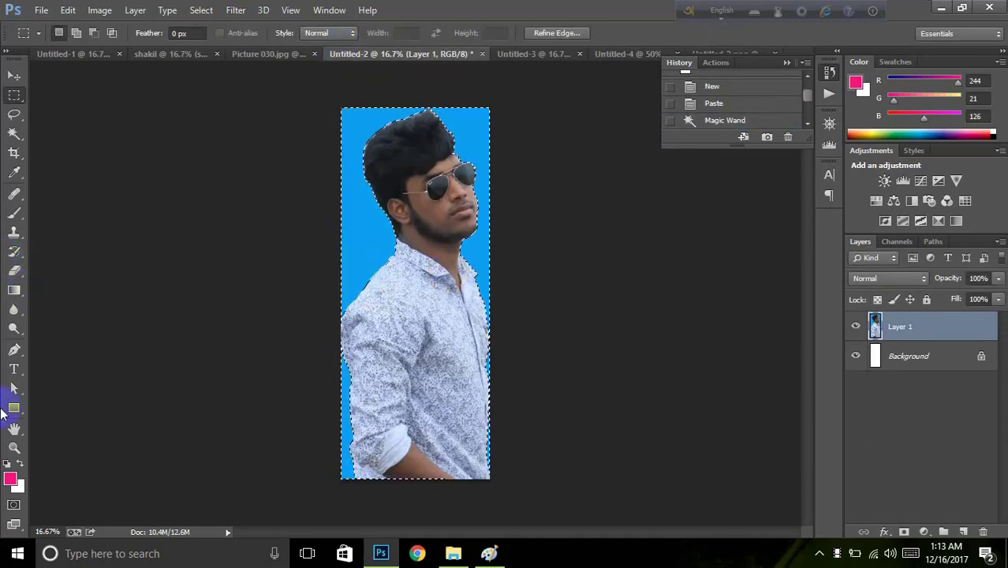
# Step: In Picture 030.jpg, draw a closed curved Pen path on the green backdrop left of the man
pyautogui.click(286, 55)
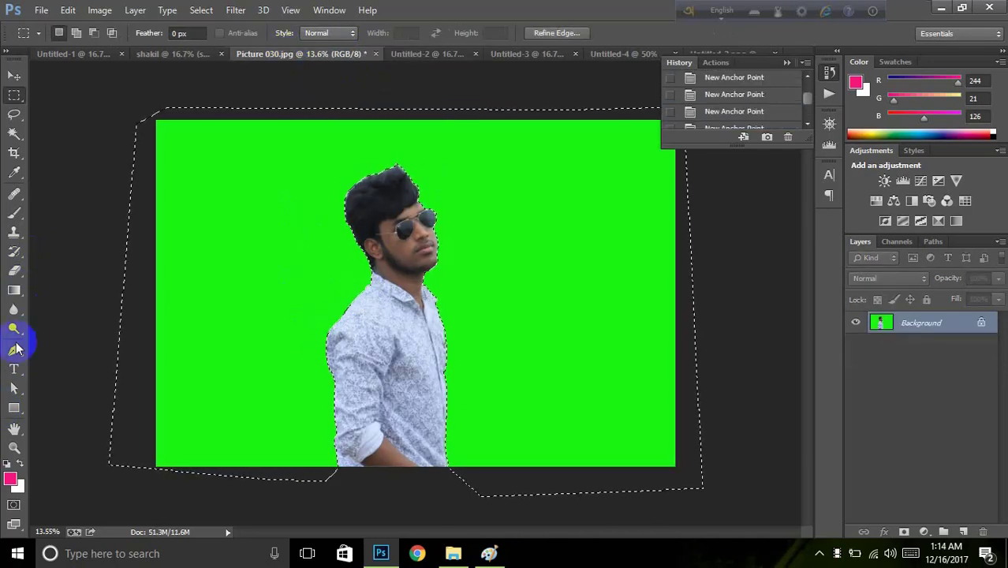
pyautogui.click(15, 405)
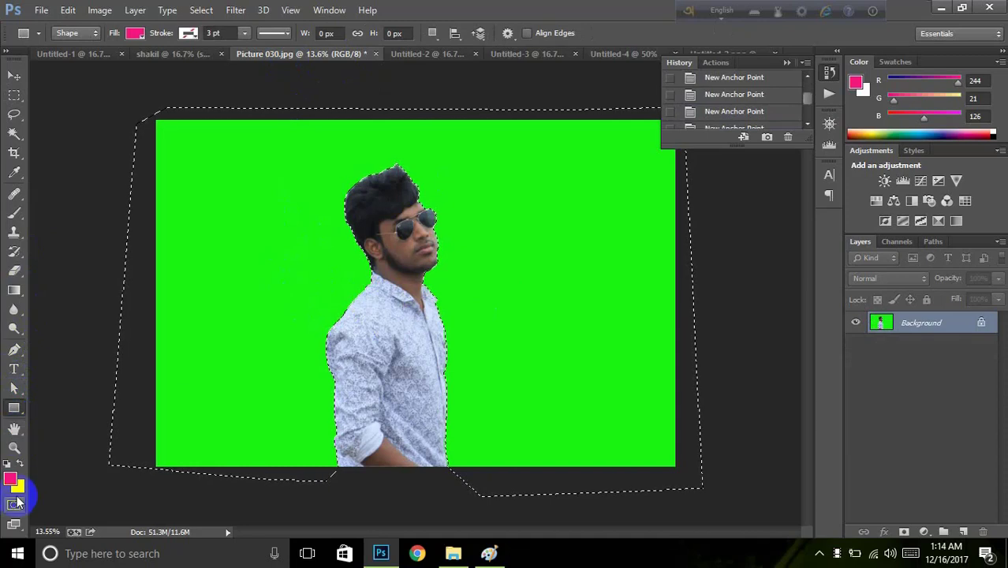
pyautogui.click(19, 344)
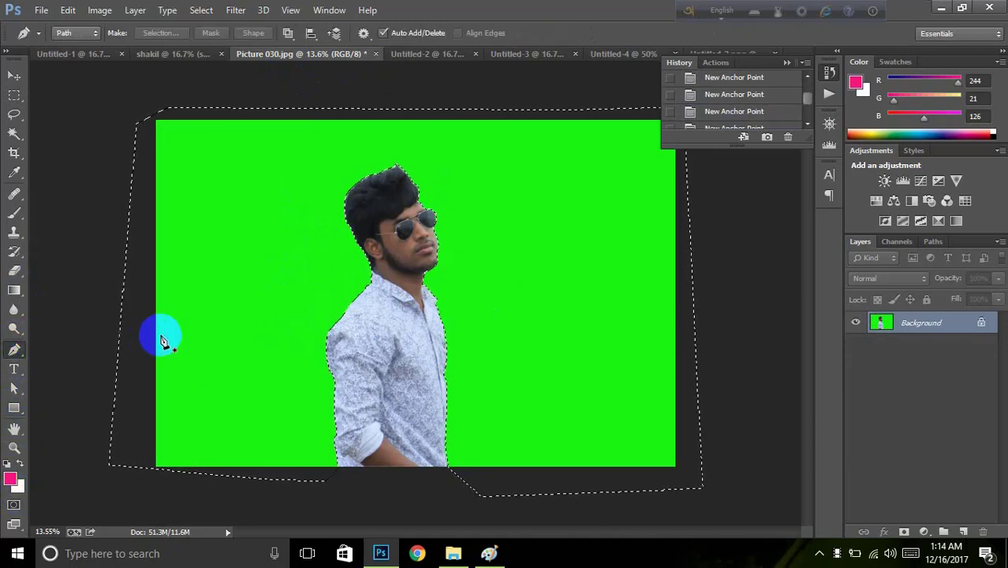
pyautogui.click(189, 325)
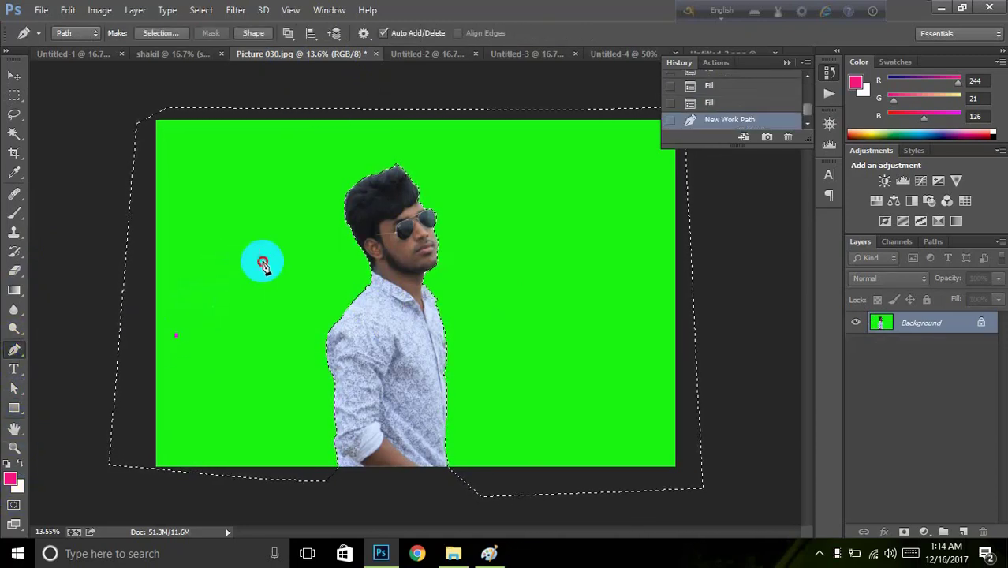
pyautogui.moveTo(262, 261); pyautogui.dragTo(350, 307)
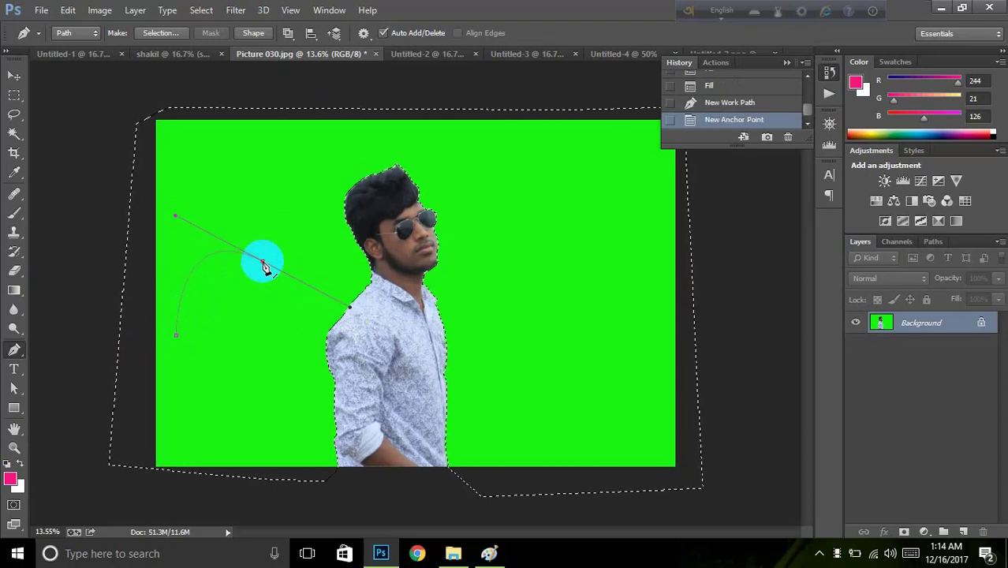
pyautogui.click(263, 262)
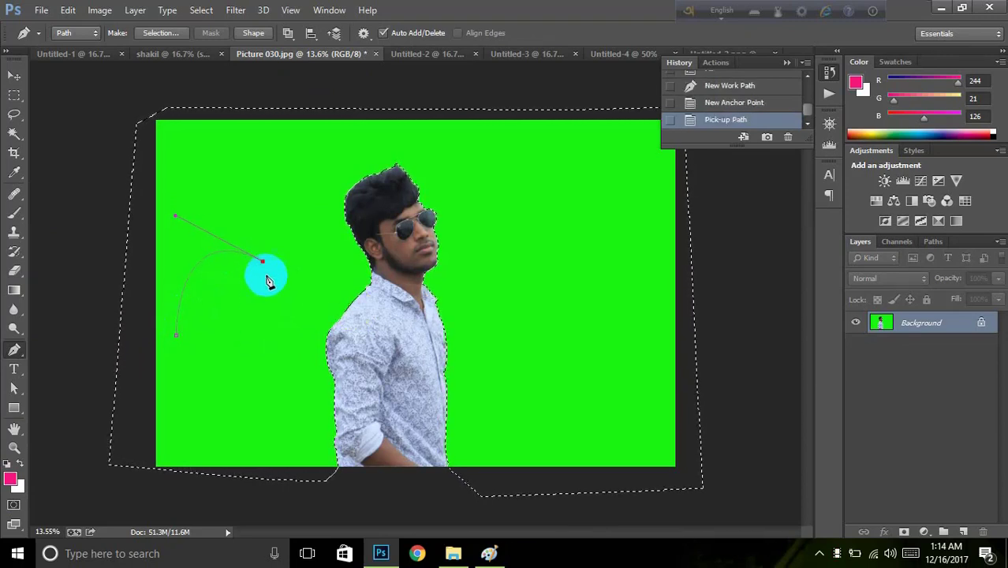
pyautogui.moveTo(251, 346); pyautogui.dragTo(225, 364)
pyautogui.moveTo(190, 395); pyautogui.dragTo(189, 394)
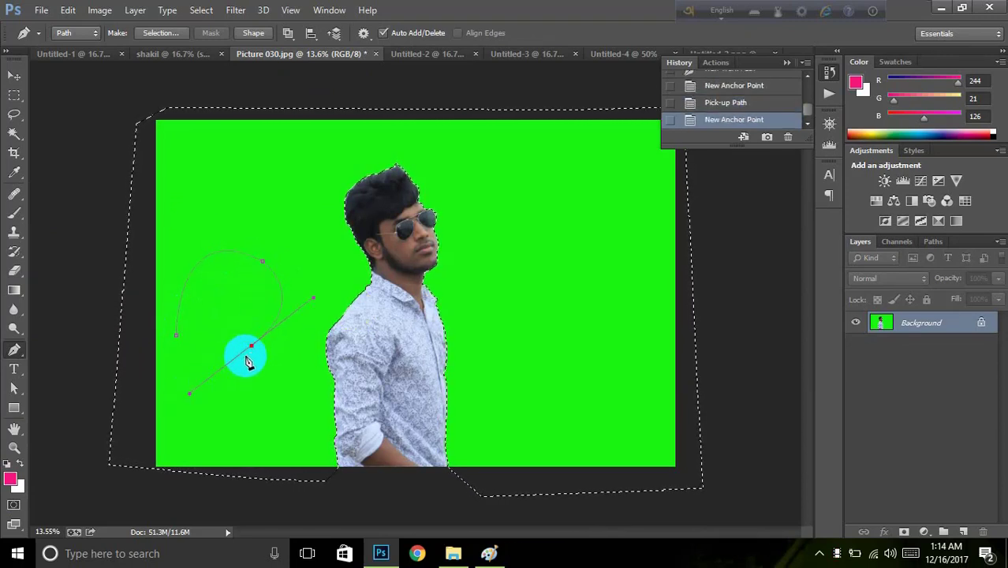
pyautogui.click(251, 347)
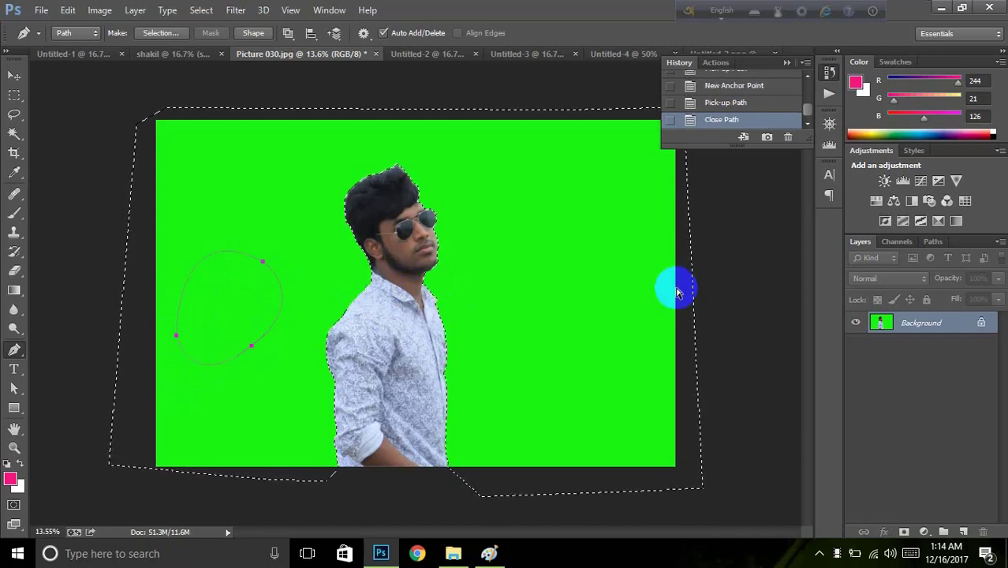
# Step: Convert the pen path to a selection and fill it with white
pyautogui.hotkey('ctrl', 'Return')
pyautogui.hotkey('ctrl', 'BackSpace')
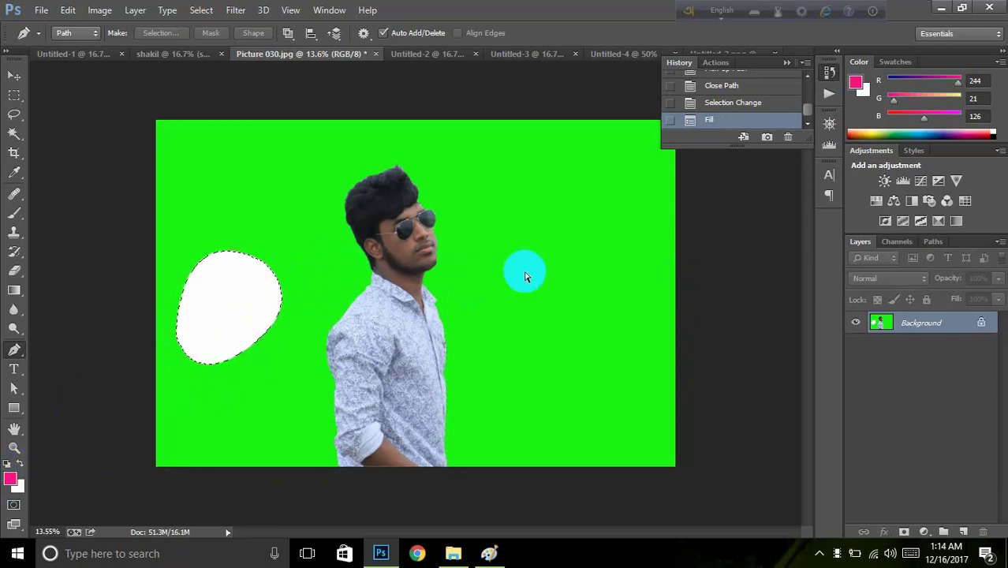
pyautogui.hotkey('ctrl', 'o')
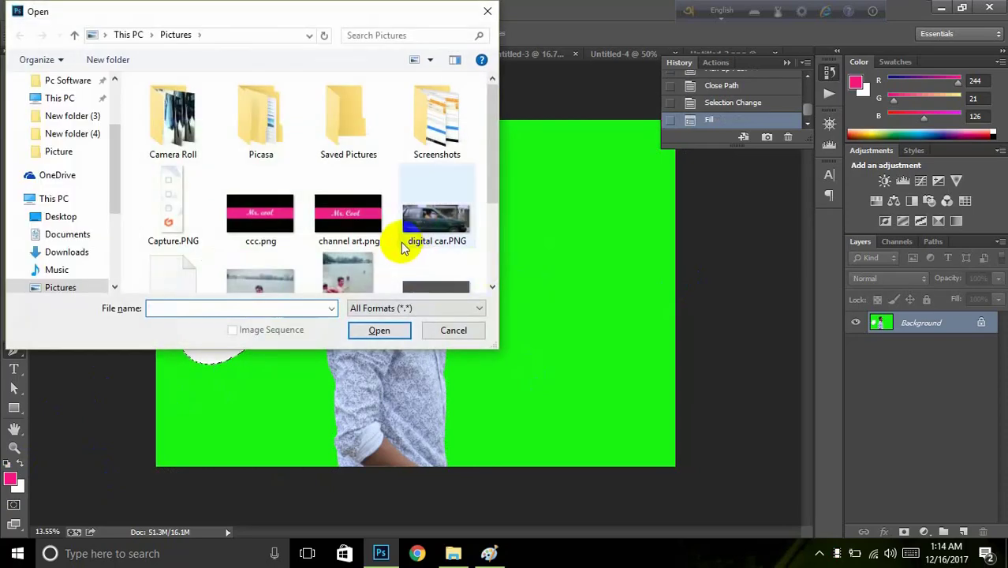
# Step: Open channel art.png and drag the Mr. Cool banner into Picture 030.jpg, positioning the banners around the man
pyautogui.click(368, 219)
pyautogui.click(378, 328)
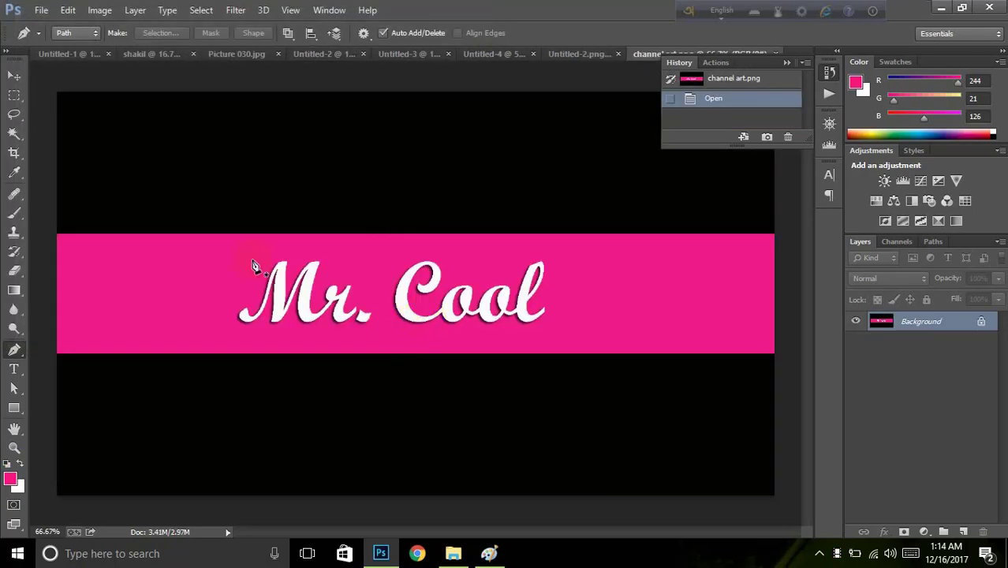
pyautogui.click(14, 75)
pyautogui.moveTo(418, 314); pyautogui.dragTo(187, 364)
pyautogui.scroll(5, 472, 285)
pyautogui.moveTo(557, 349); pyautogui.dragTo(482, 408)
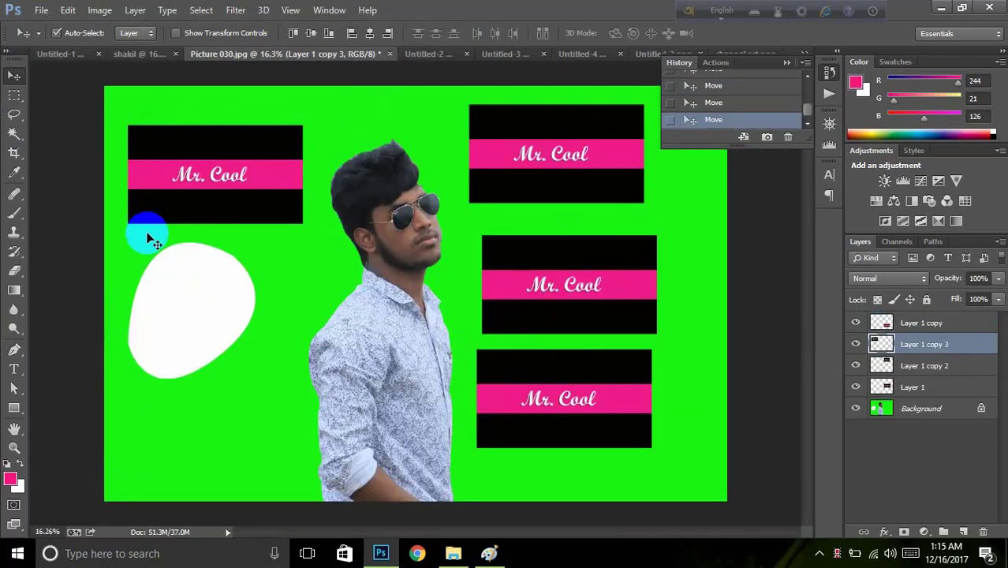
pyautogui.scroll(2, 144, 225)
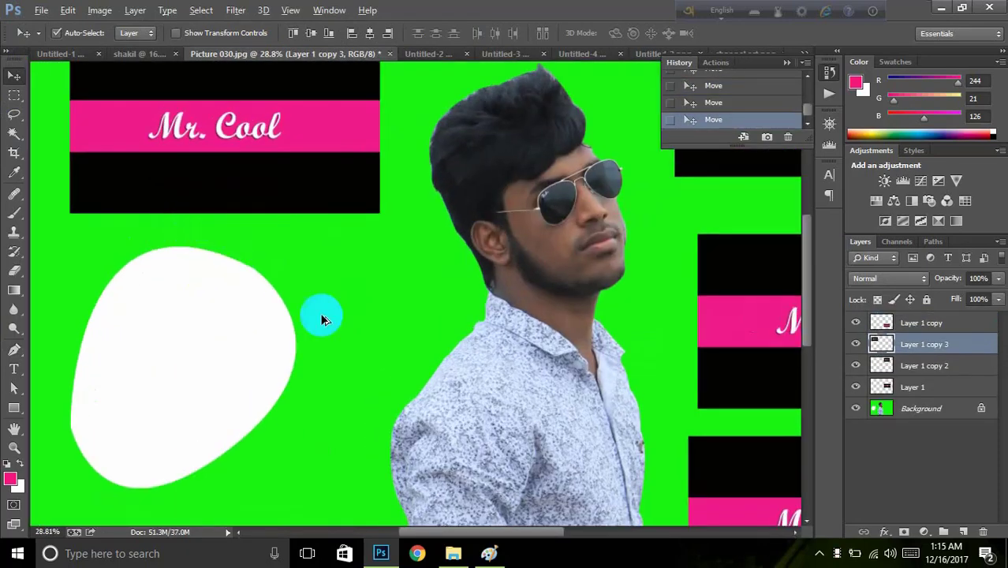
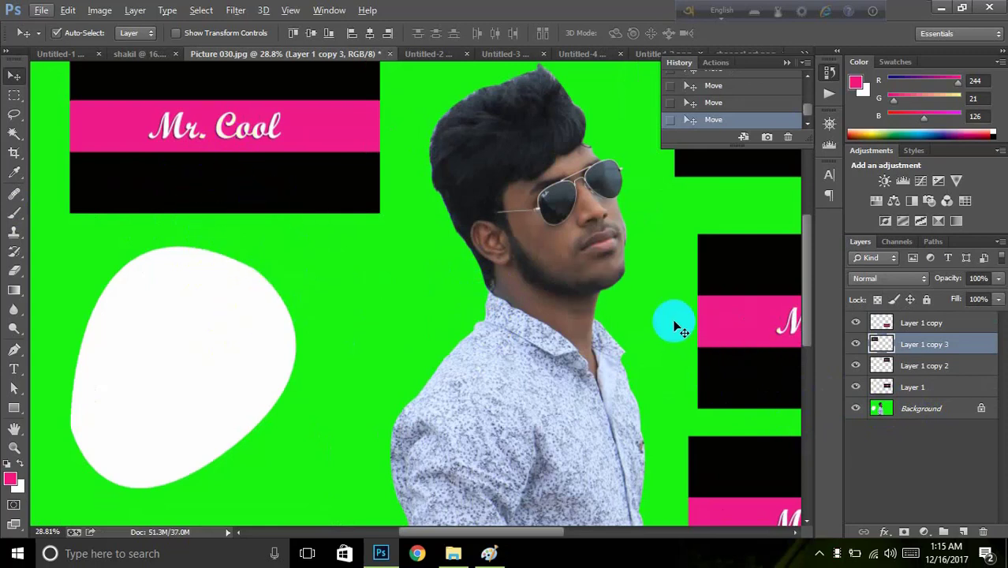
# Step: Undo the banner copies back to one Mr. Cool banner and pan it into view
pyautogui.hotkey('ctrl', 'alt', 'z')
pyautogui.hotkey('ctrl', 'alt', 'z')
pyautogui.hotkey('ctrl', 'alt', 'z')
pyautogui.hotkey('ctrl', 'alt', 'z')
pyautogui.hotkey('ctrl', 'alt', 'z')
pyautogui.hotkey('ctrl', 'alt', 'z')
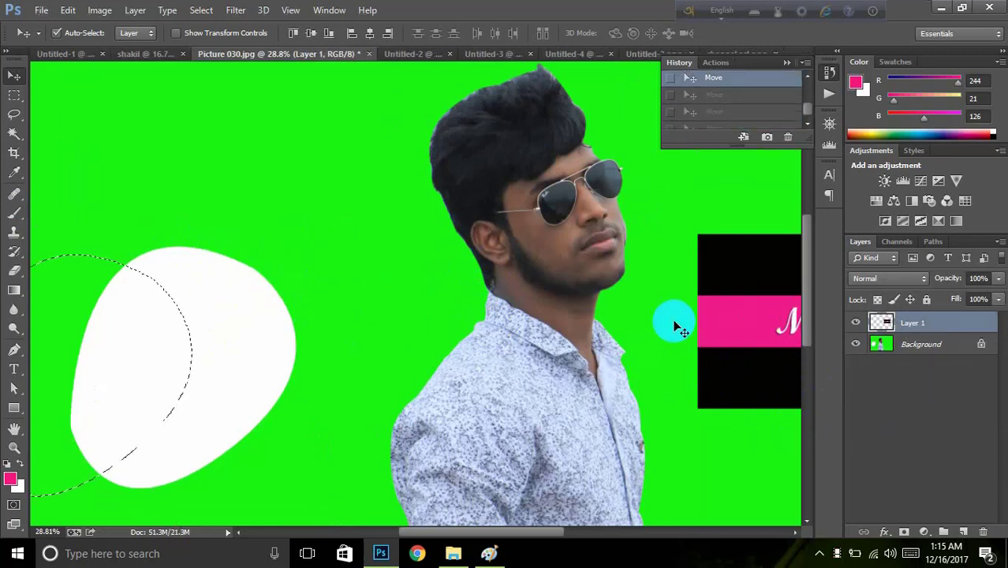
pyautogui.moveTo(674, 326); pyautogui.dragTo(317, 288)
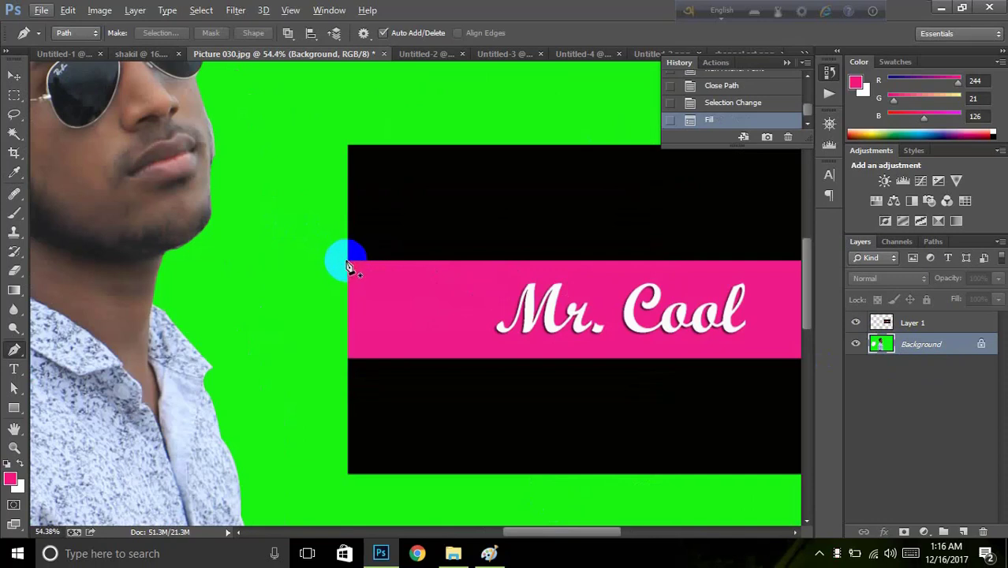
# Step: Outline the black strip above the banner's pink band with a closed pen path
pyautogui.click(344, 261)
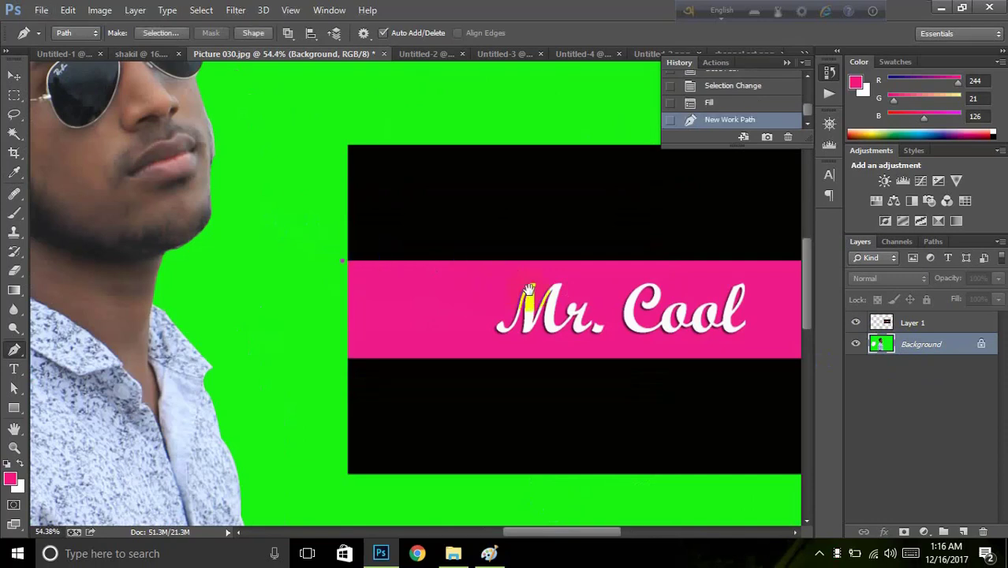
pyautogui.moveTo(529, 292); pyautogui.dragTo(301, 344)
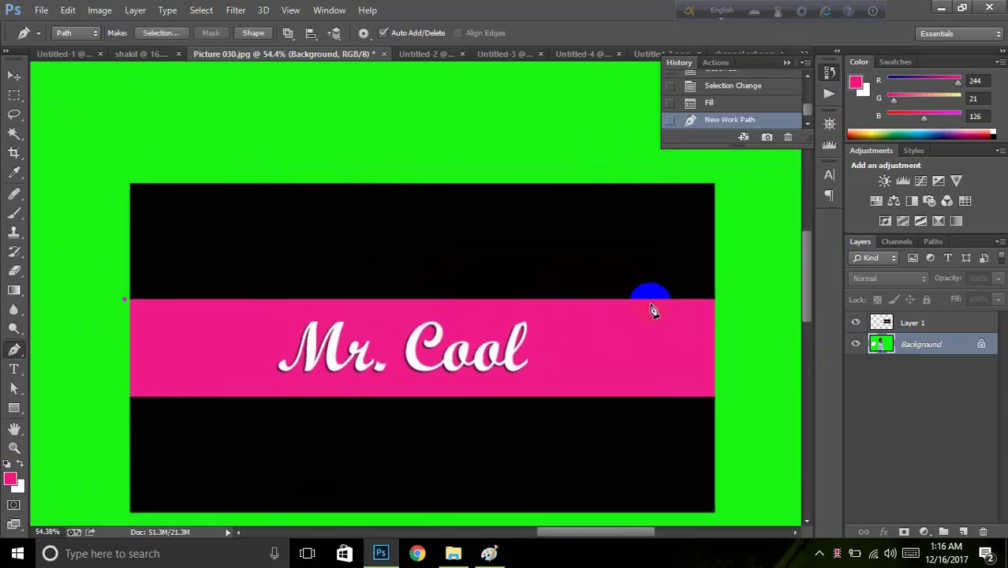
pyautogui.click(716, 298)
pyautogui.click(724, 166)
pyautogui.click(451, 150)
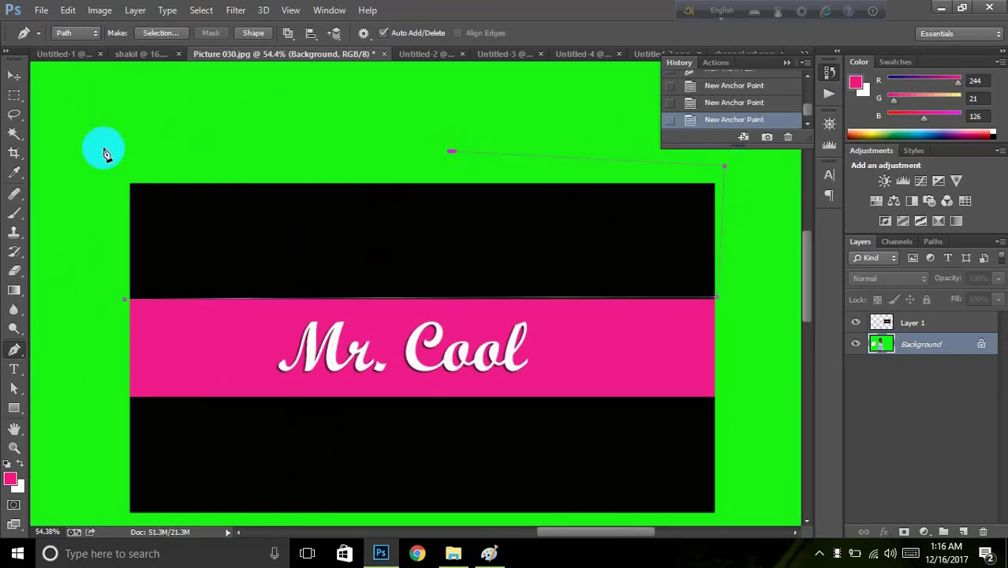
pyautogui.click(103, 148)
pyautogui.click(125, 301)
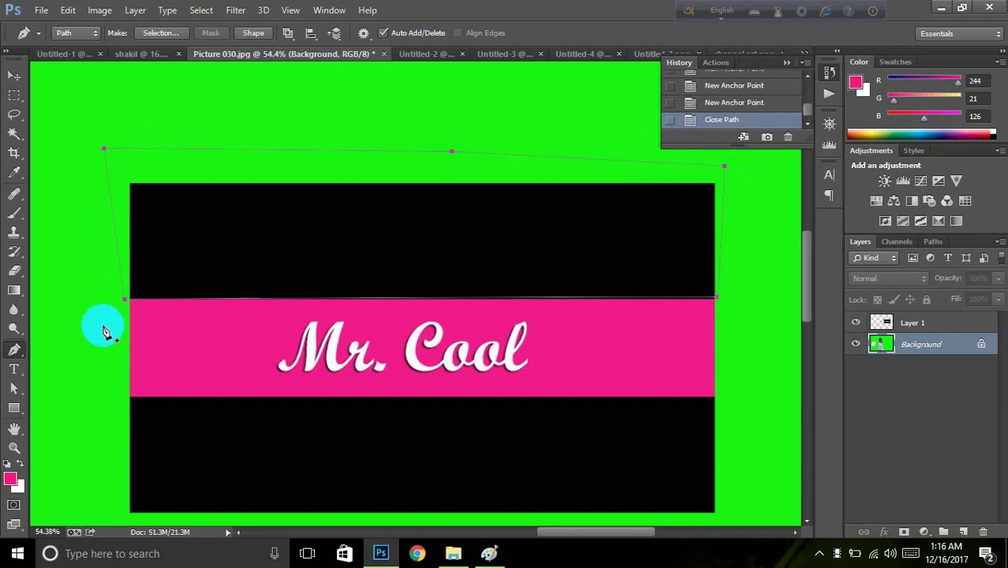
# Step: Turn the outline into a selection, content-aware fill it, and delete it from Layer 1
pyautogui.hotkey('ctrl', 'Return')
pyautogui.hotkey('shift', 'F5')
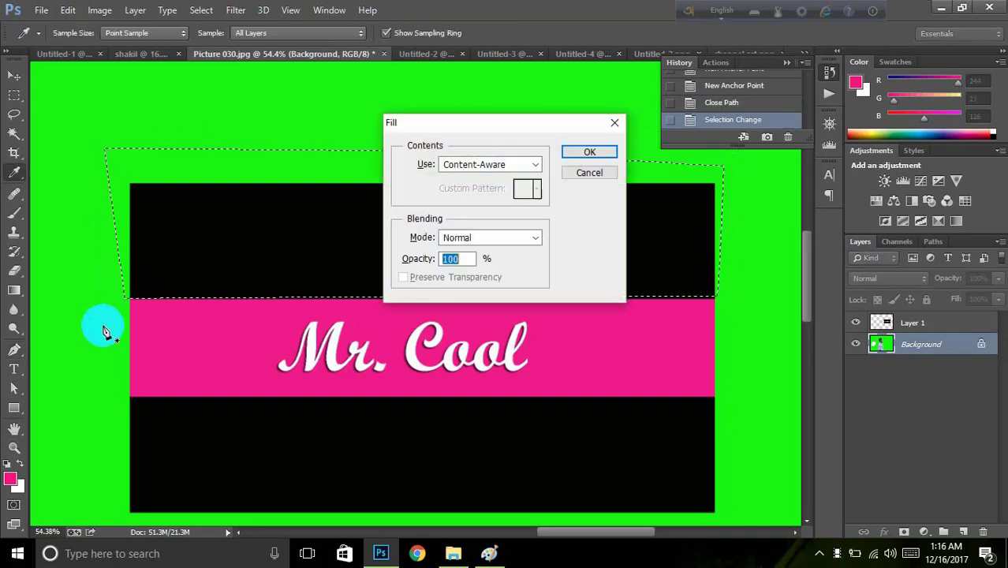
pyautogui.click(606, 153)
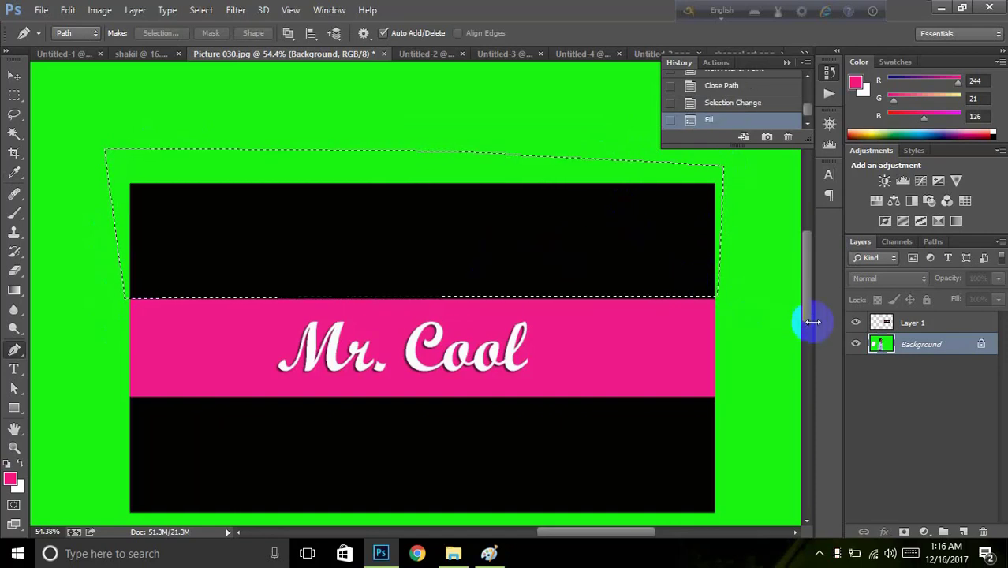
pyautogui.click(912, 323)
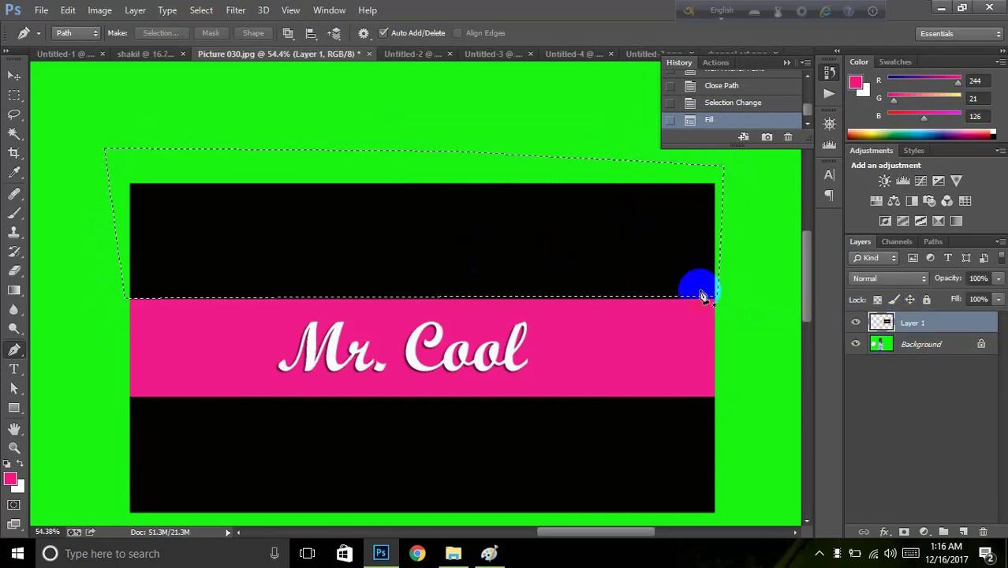
pyautogui.press('Delete')
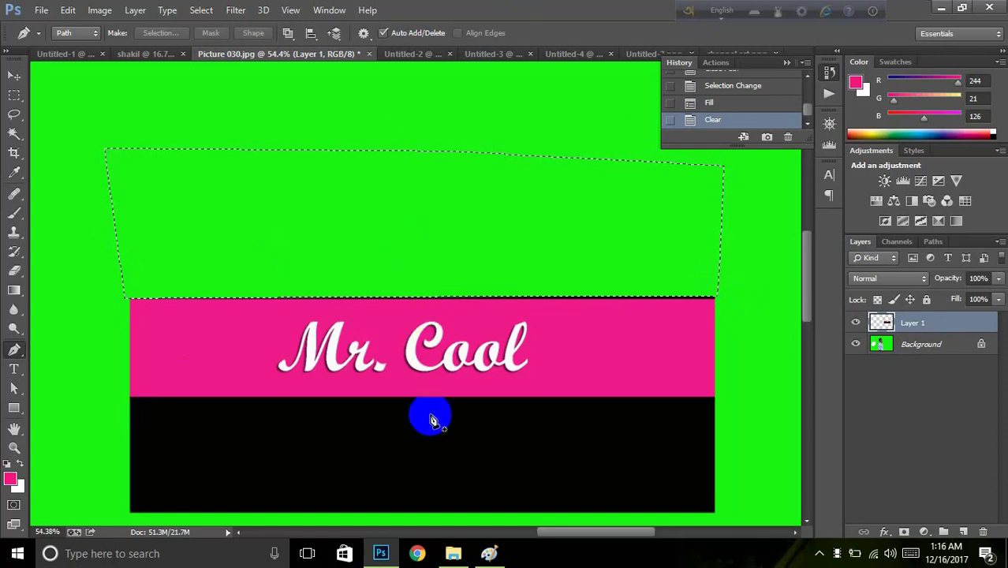
pyautogui.scroll(-2, 370, 430)
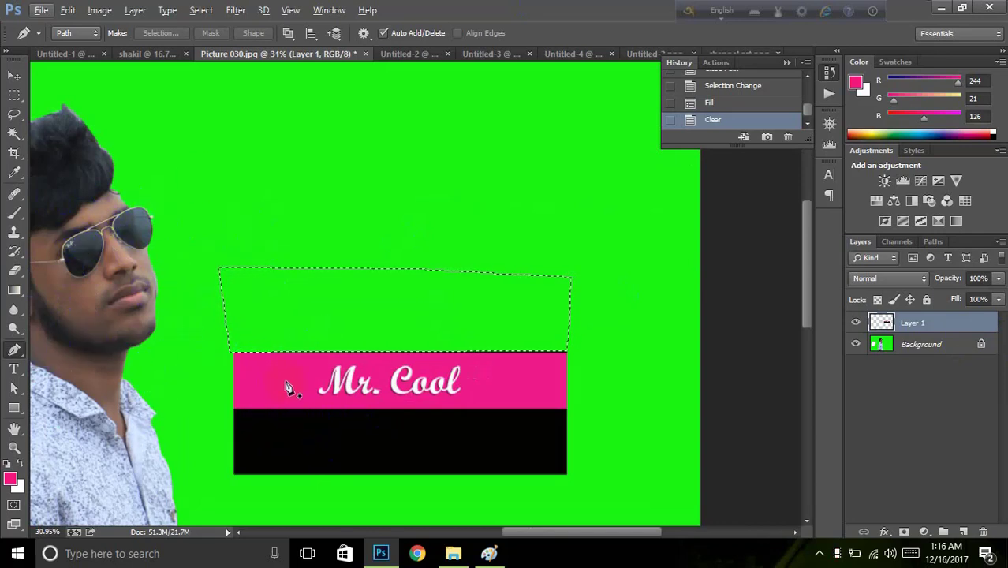
# Step: Outline the slanted Mr. Cool lettering area on the pink band and delete it from Layer 1
pyautogui.click(318, 360)
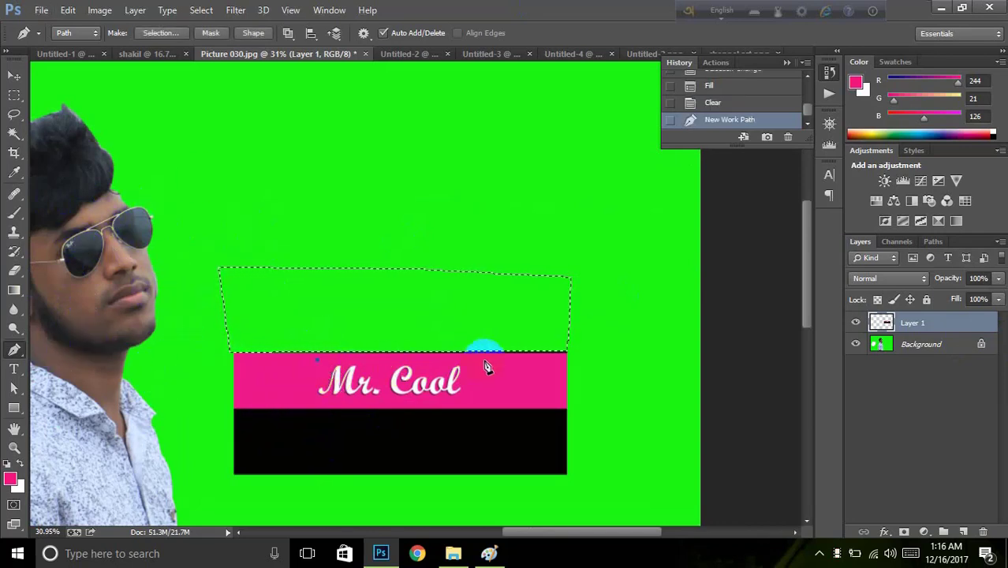
pyautogui.click(484, 360)
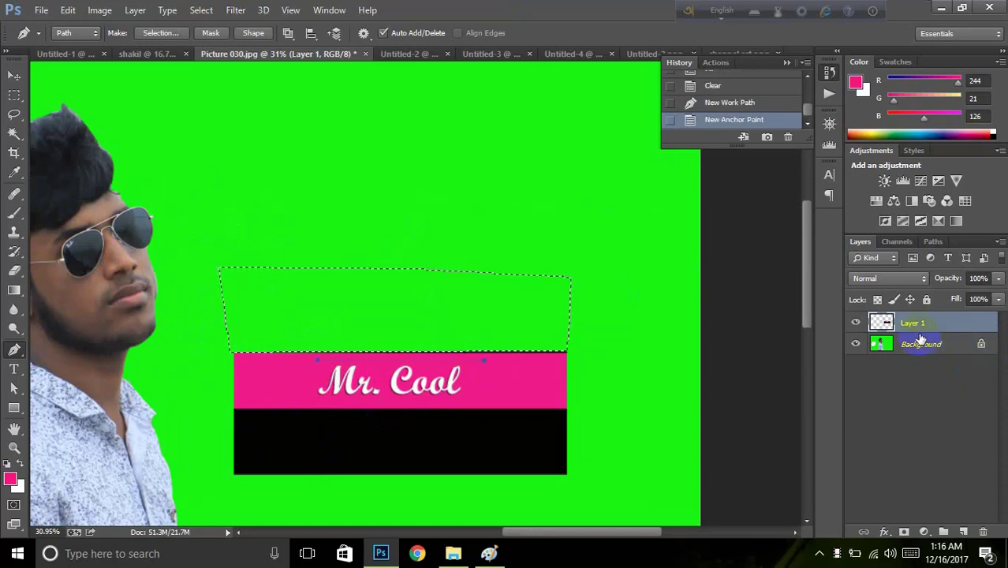
pyautogui.click(490, 399)
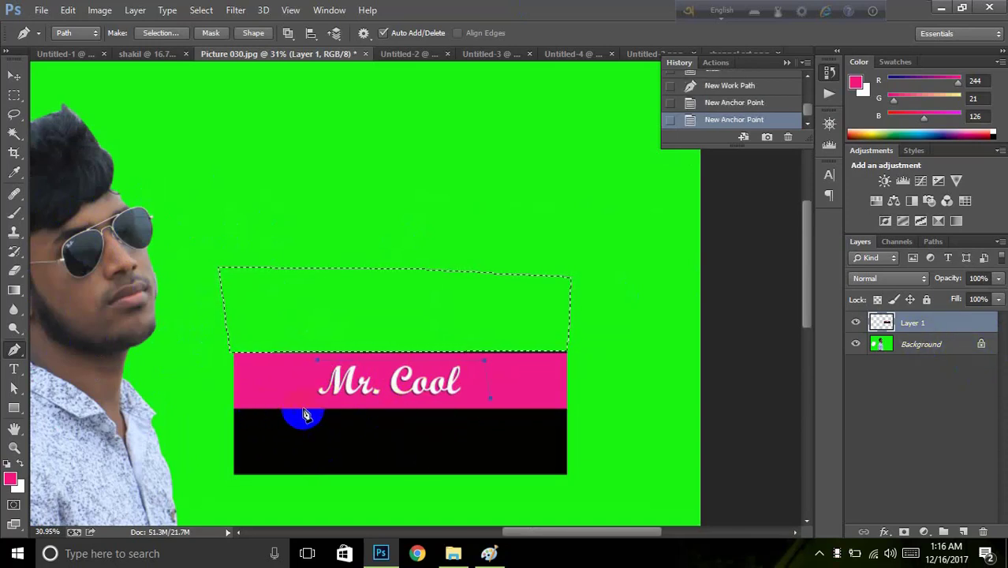
pyautogui.click(318, 404)
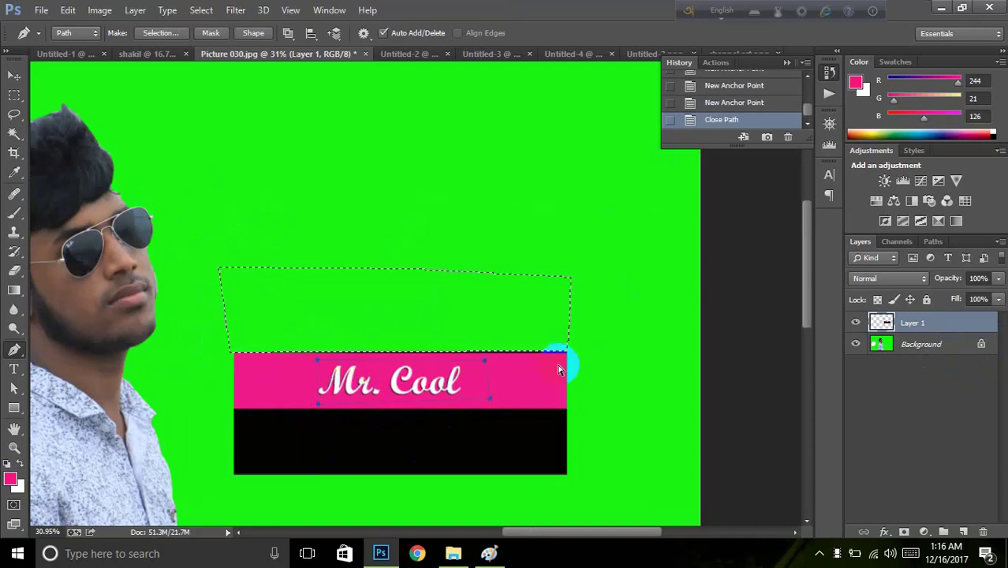
pyautogui.hotkey('ctrl', 'Return')
pyautogui.press('Delete')
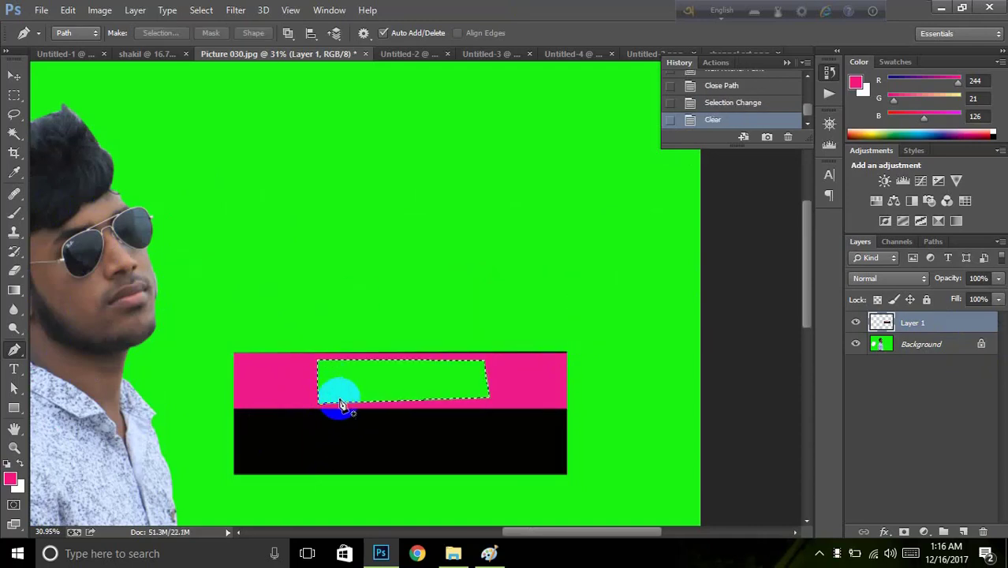
pyautogui.scroll(2, 341, 404)
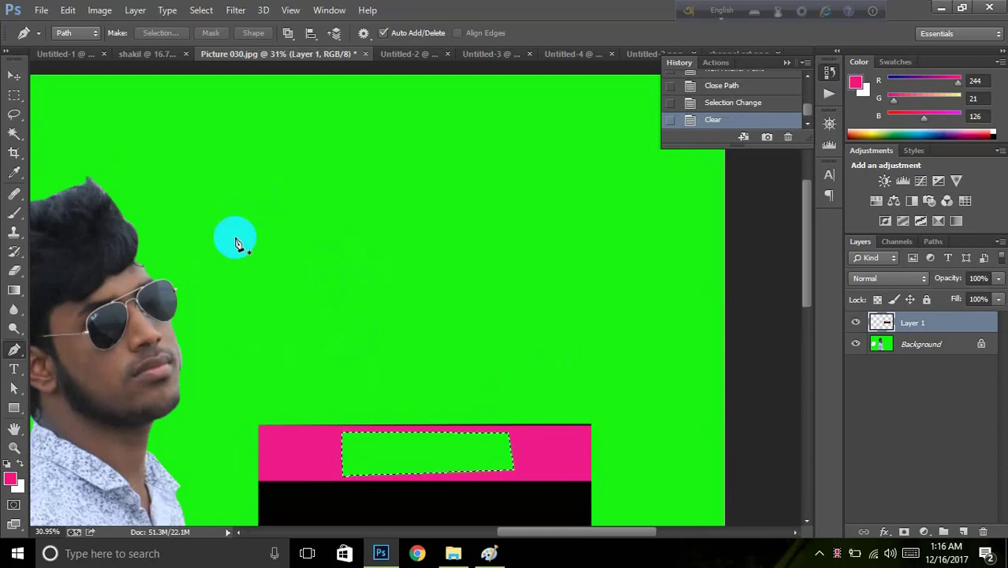
# Step: Draw a curved swoosh shape above the man's head and fill it white
pyautogui.click(241, 163)
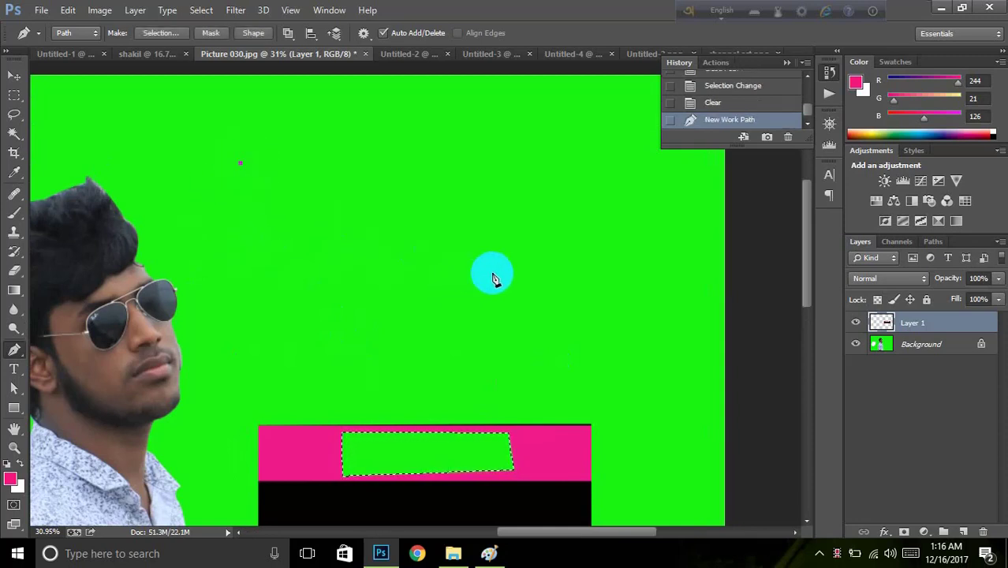
pyautogui.moveTo(497, 272); pyautogui.dragTo(613, 269)
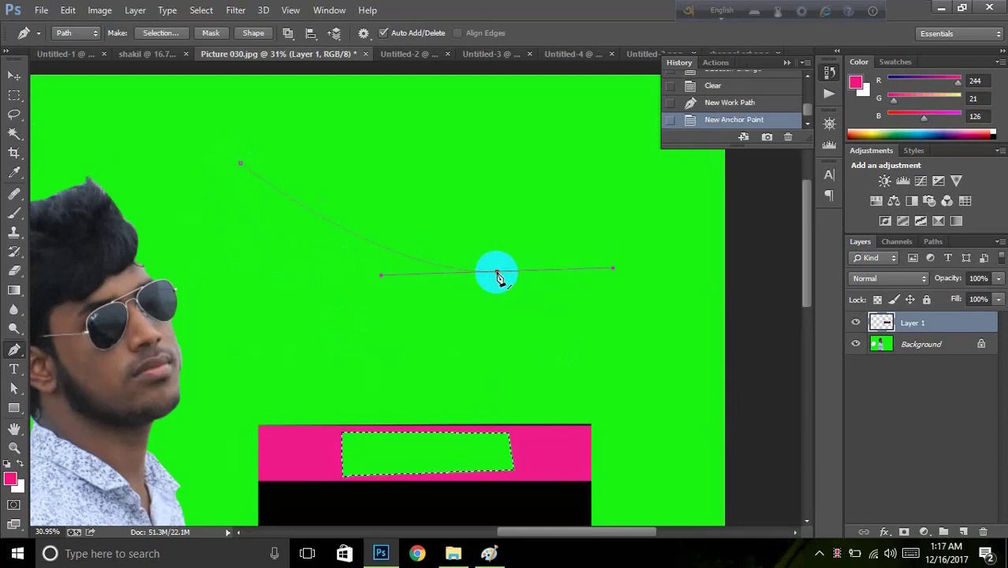
pyautogui.click(497, 273)
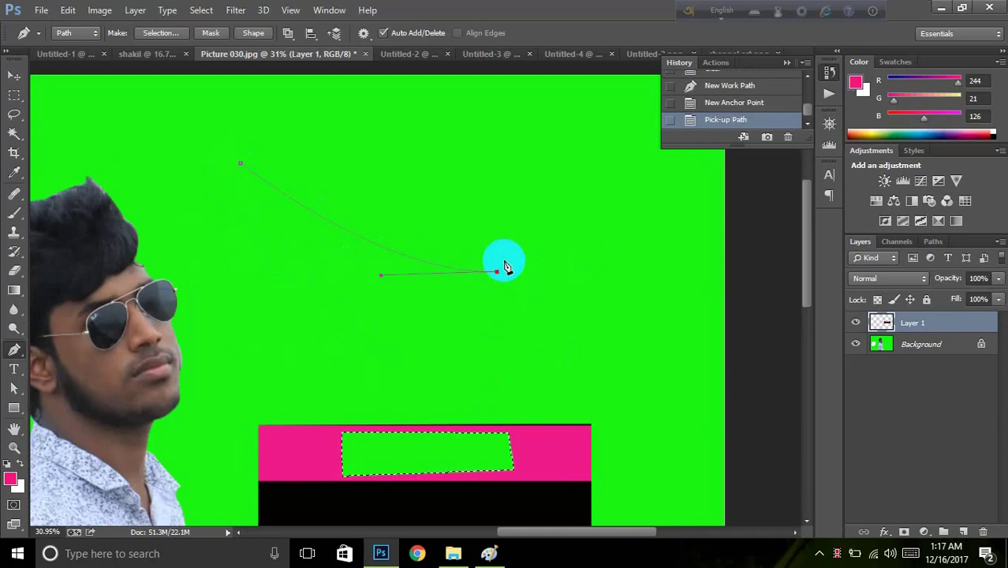
pyautogui.moveTo(497, 266); pyautogui.dragTo(497, 244)
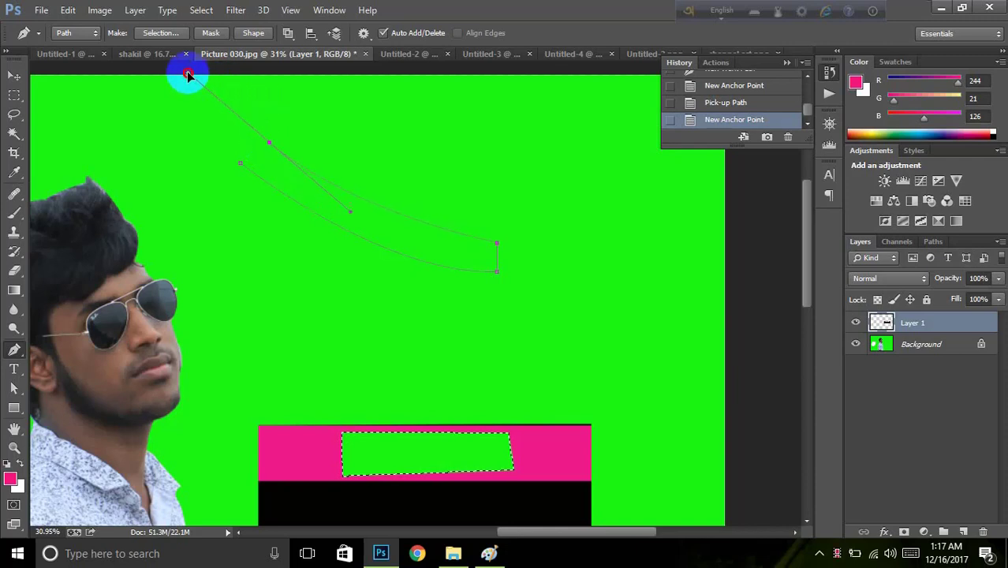
pyautogui.moveTo(187, 71); pyautogui.dragTo(219, 163)
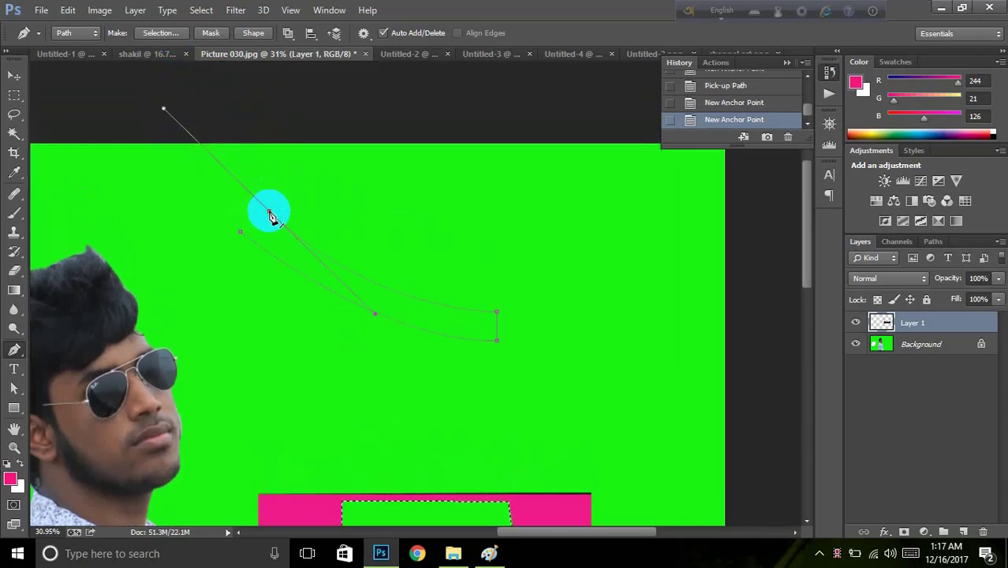
pyautogui.click(241, 230)
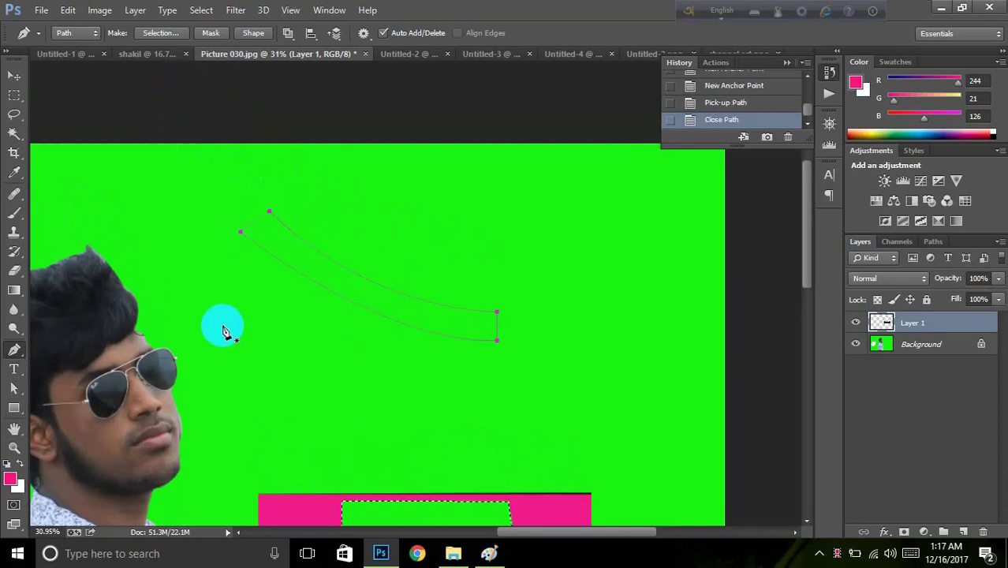
pyautogui.hotkey('ctrl', 'Return')
pyautogui.hotkey('ctrl', 'BackSpace')
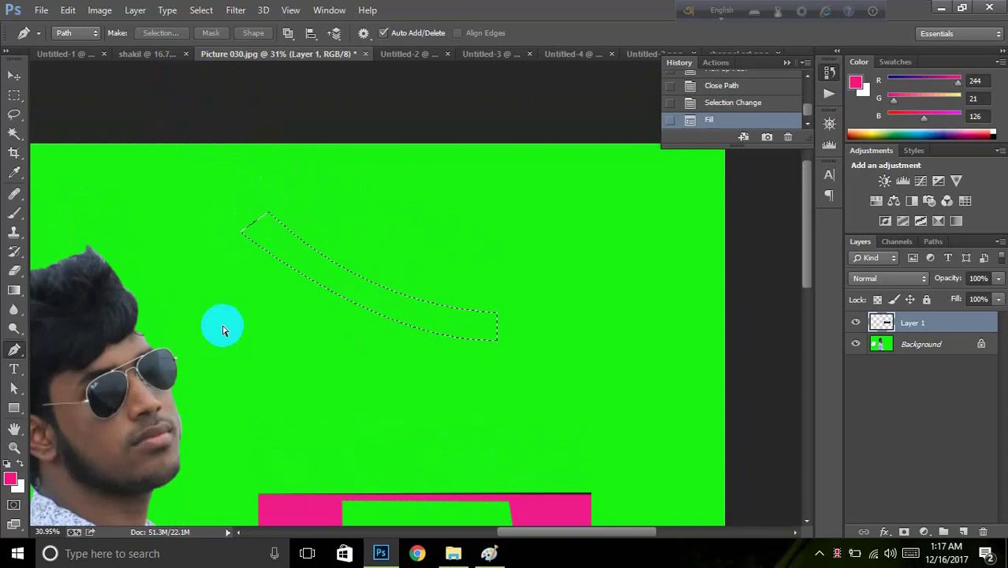
# Step: Trace a thin closed path along the swoosh's upper edge
pyautogui.click(269, 213)
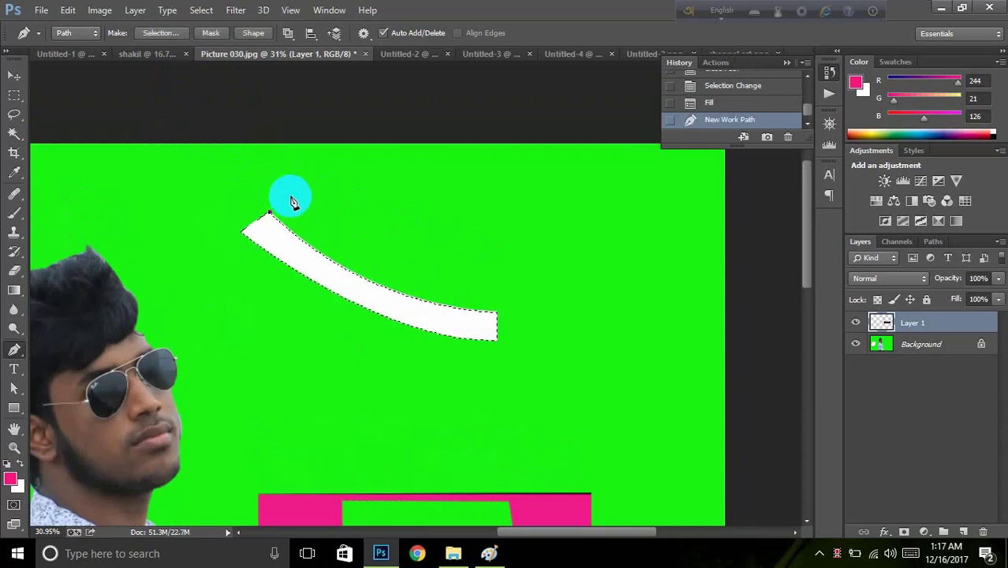
pyautogui.click(291, 197)
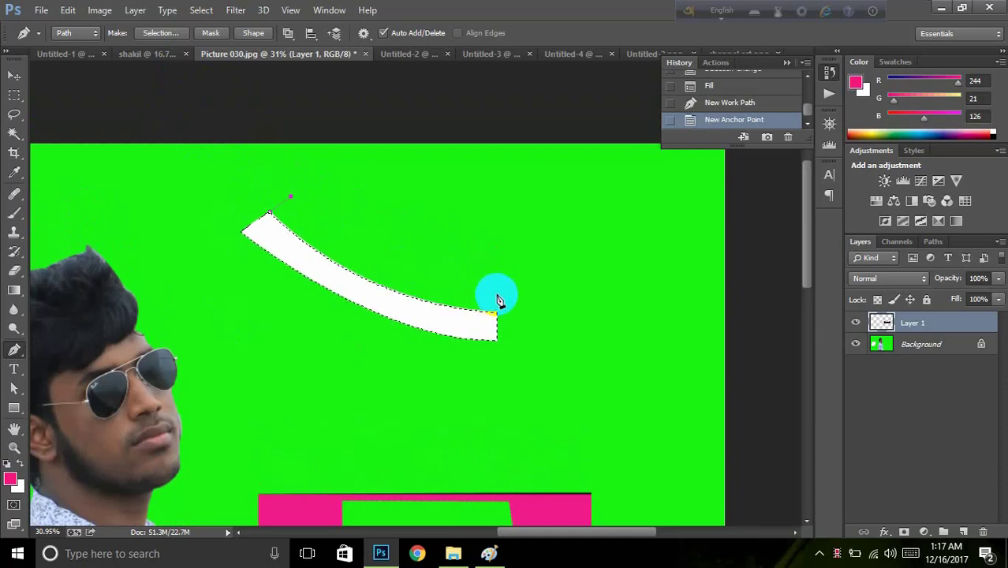
pyautogui.moveTo(501, 294); pyautogui.dragTo(519, 290)
pyautogui.moveTo(536, 288); pyautogui.dragTo(612, 301)
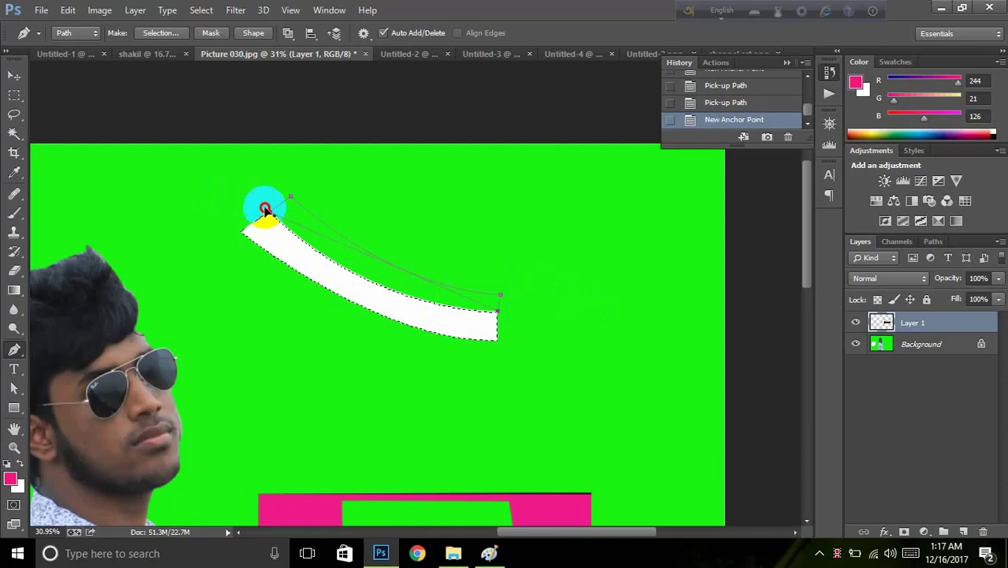
pyautogui.moveTo(266, 209); pyautogui.dragTo(193, 139)
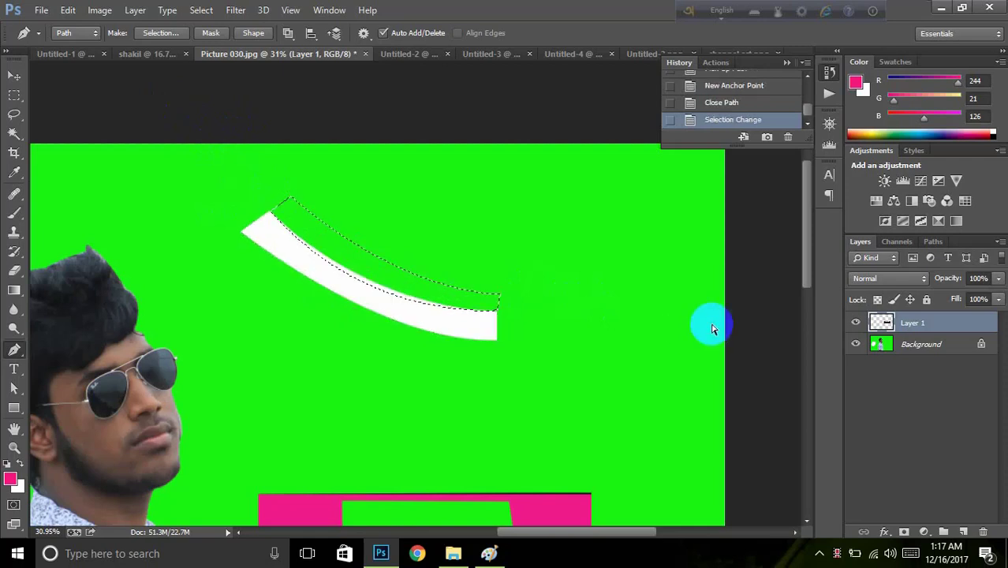
# Step: Fill the swoosh's upper strip pink and add a small white swoosh beside it
pyautogui.click(396, 339)
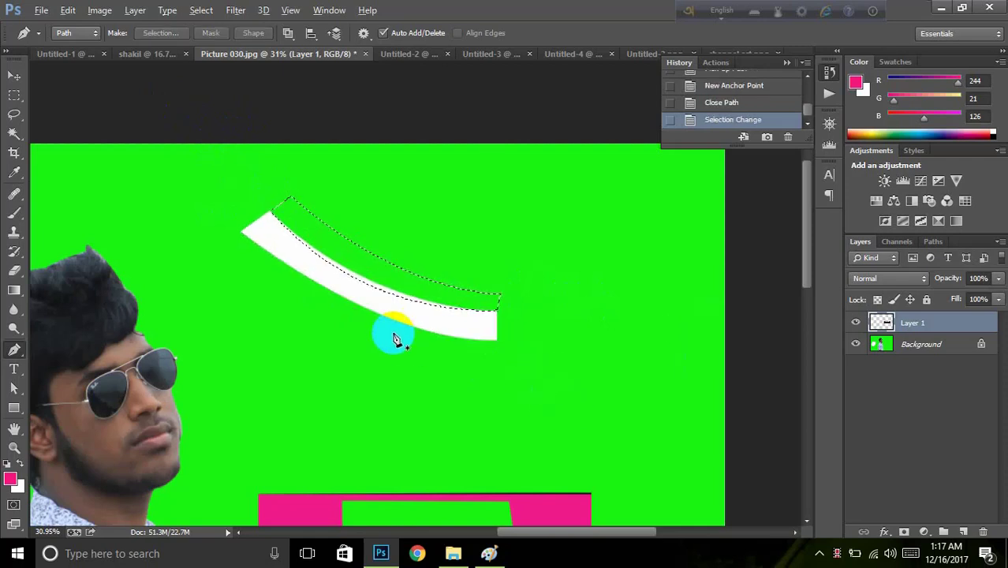
pyautogui.hotkey('alt', 'BackSpace')
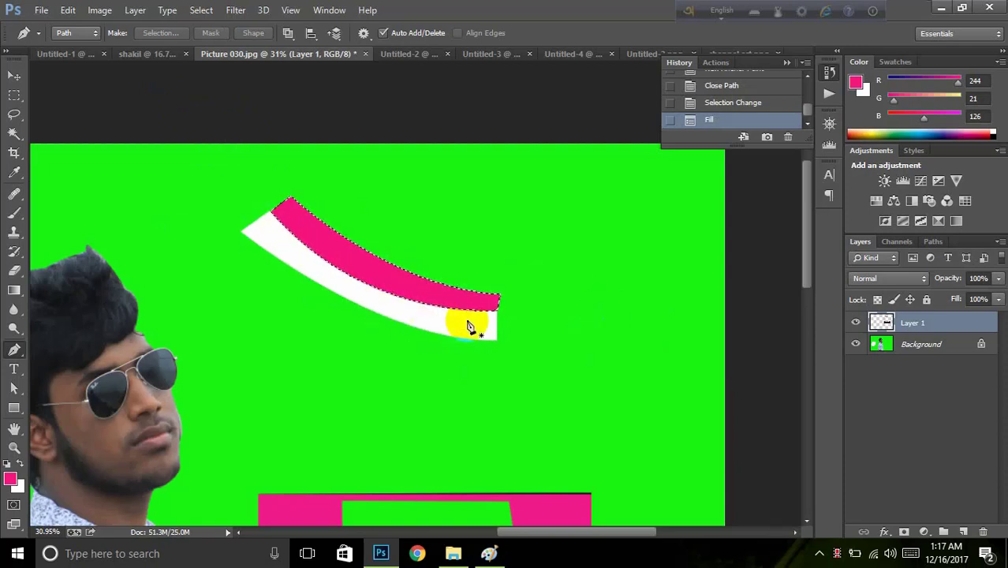
pyautogui.click(530, 234)
pyautogui.moveTo(603, 271); pyautogui.dragTo(620, 299)
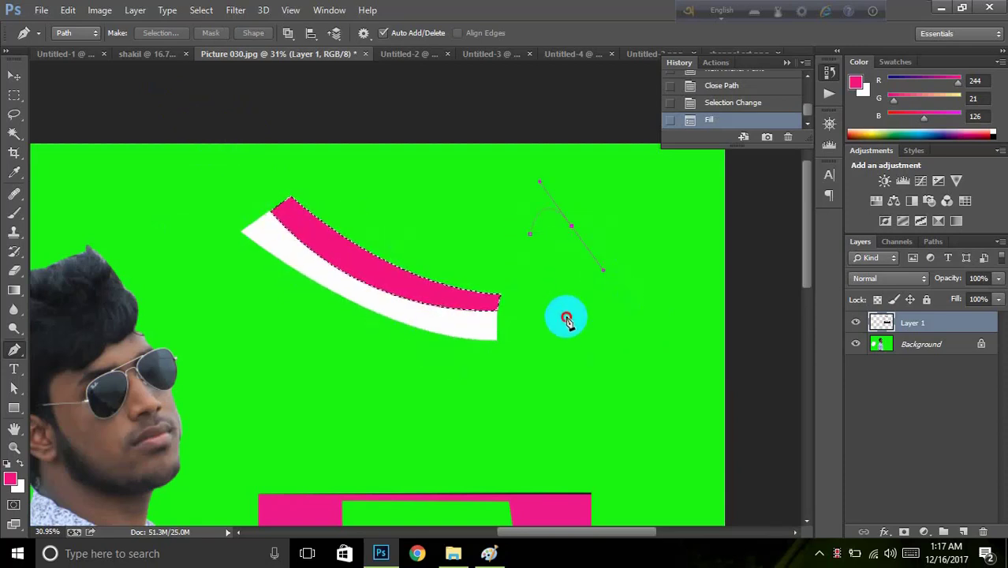
pyautogui.moveTo(530, 234); pyautogui.dragTo(565, 345)
pyautogui.hotkey('ctrl', 'Return')
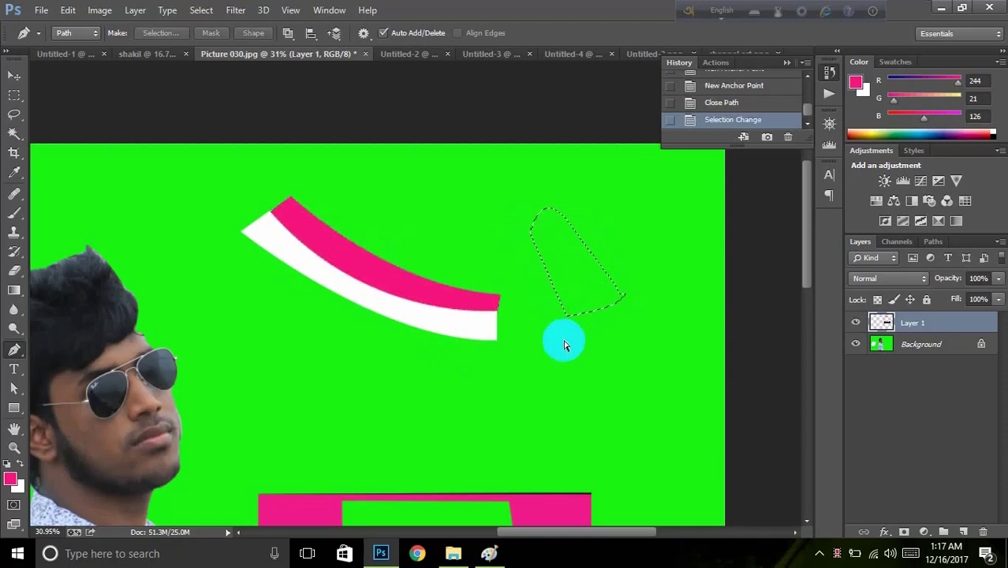
pyautogui.hotkey('ctrl', 'BackSpace')
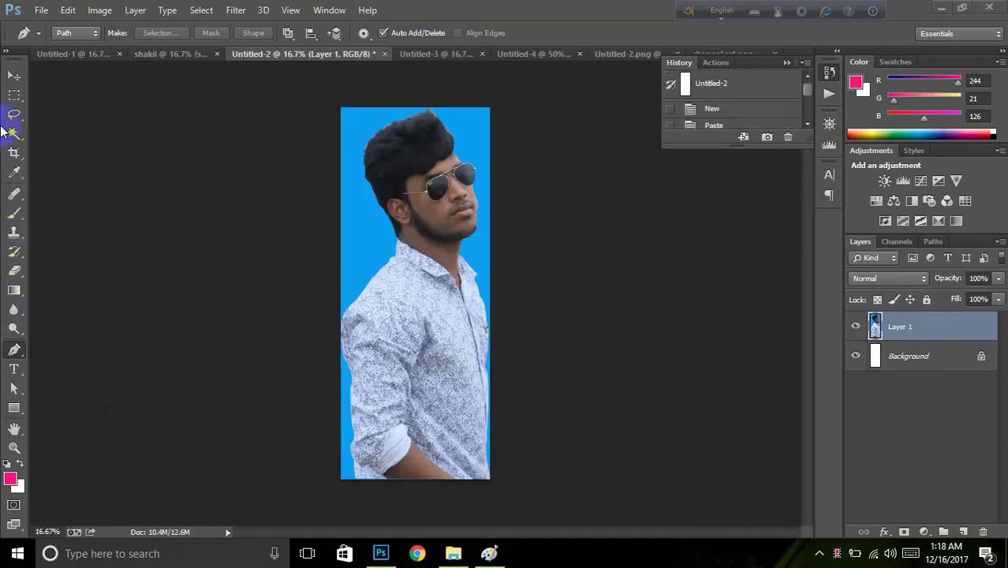
# Step: Magic Wand select the blue background plus the right and lower-left blue strips
pyautogui.click(23, 138)
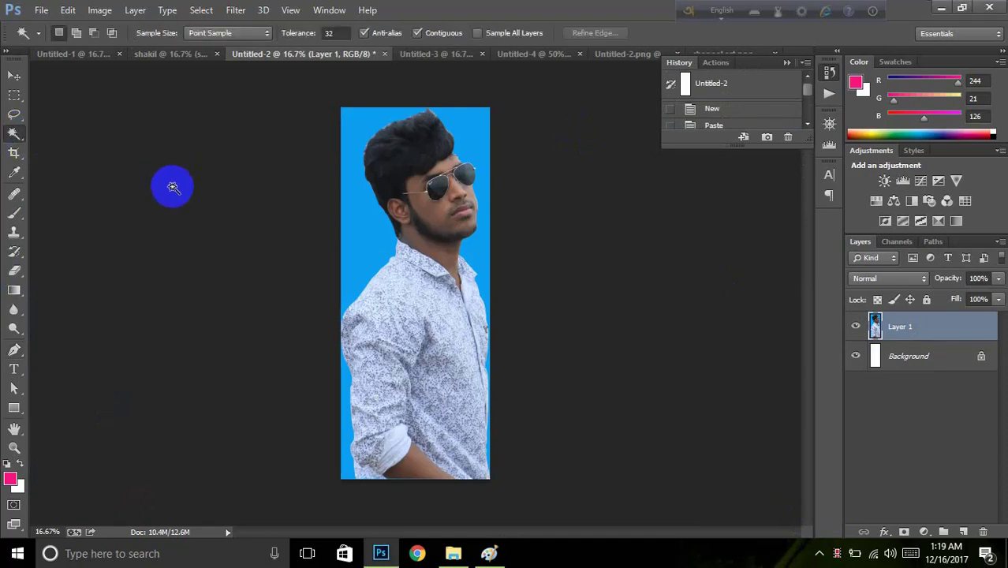
pyautogui.click(381, 245)
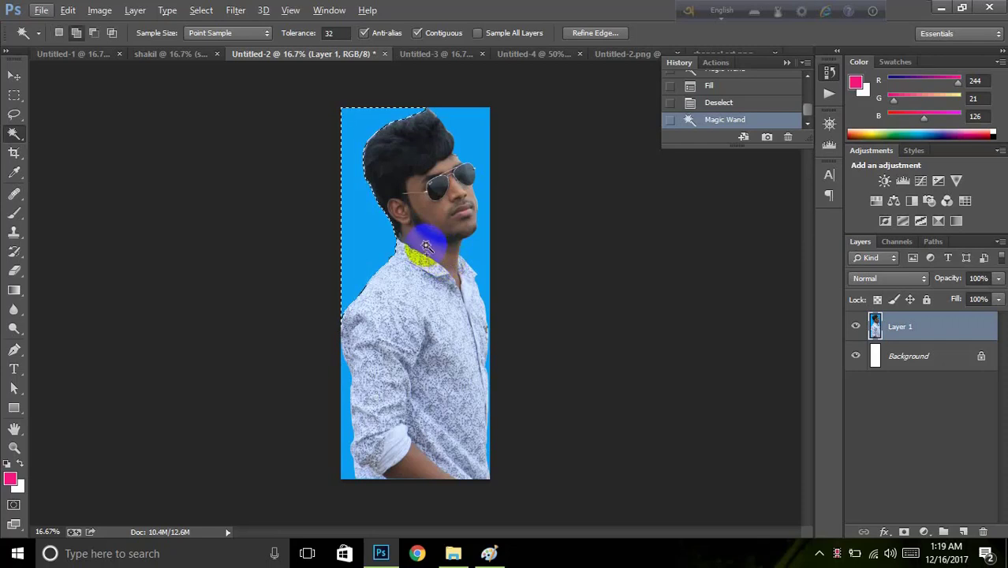
pyautogui.keyDown('shift'); pyautogui.click(484, 229); pyautogui.keyUp('shift')
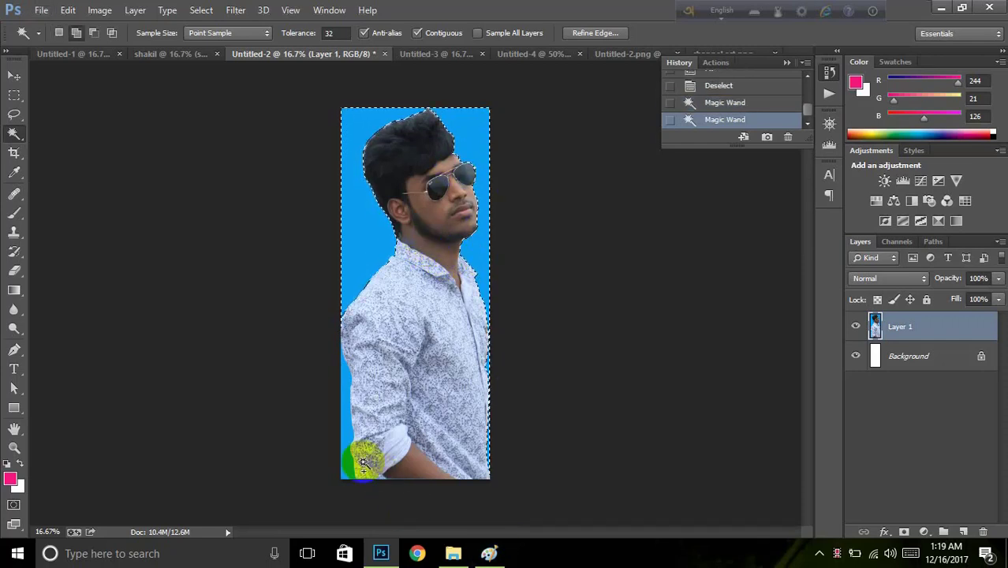
pyautogui.keyDown('shift'); pyautogui.click(343, 436); pyautogui.keyUp('shift')
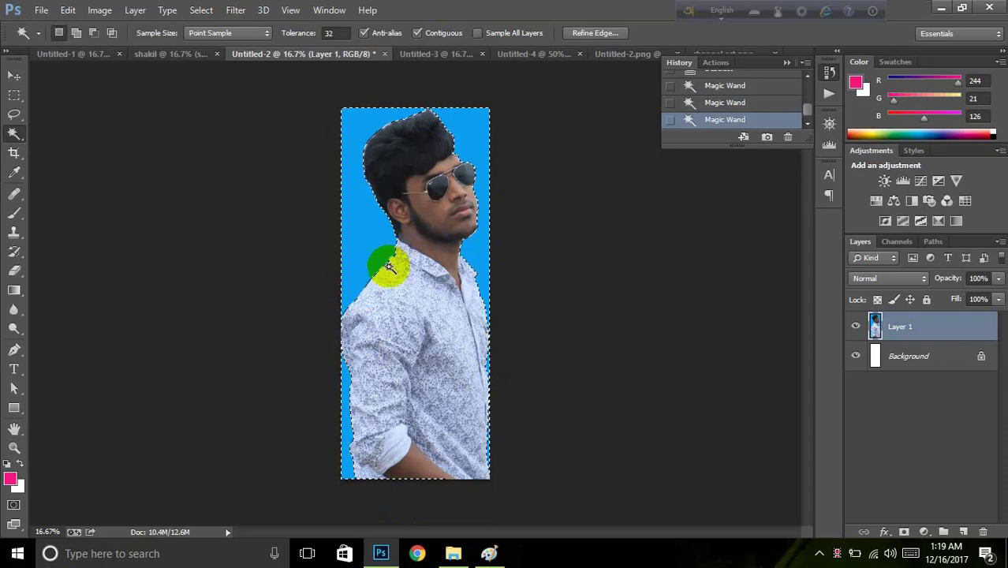
pyautogui.scroll(3, 386, 284)
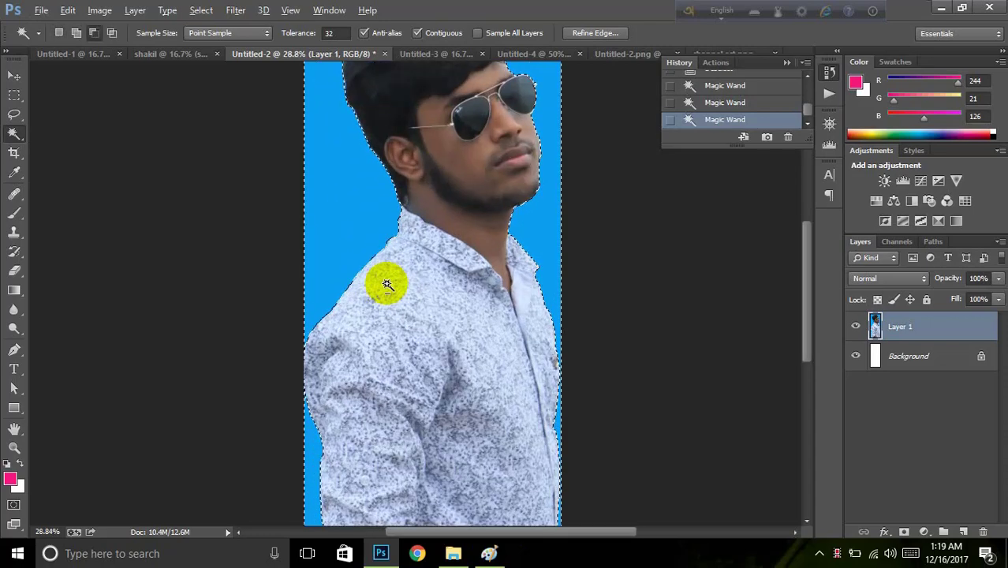
# Step: Feather the selection by 5 pixels
pyautogui.rightClick(334, 210)
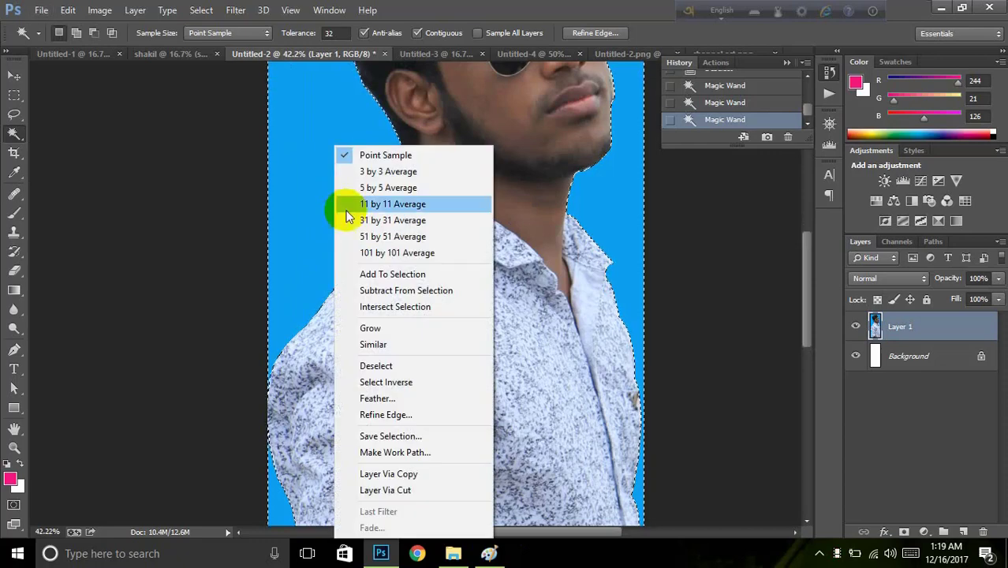
pyautogui.click(424, 400)
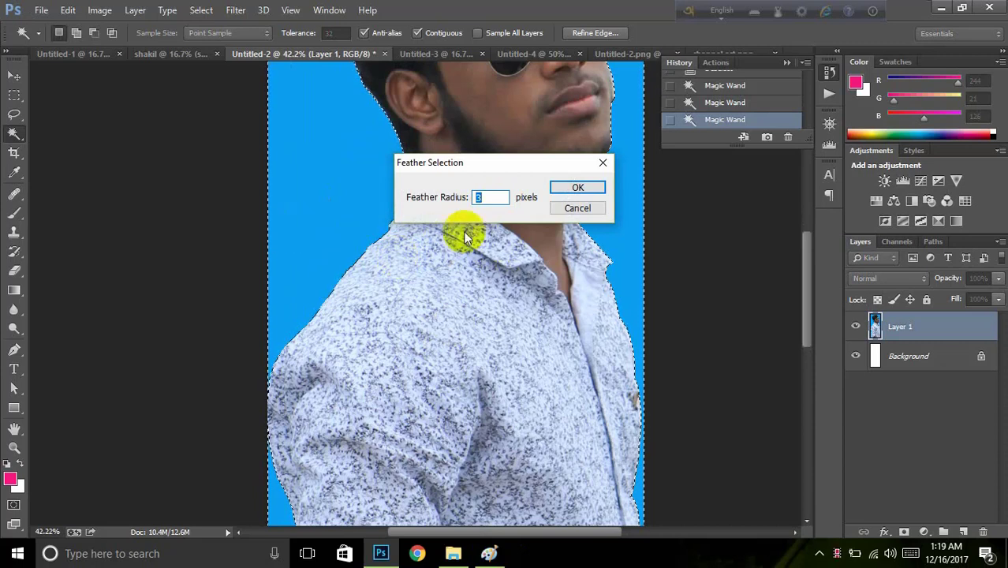
pyautogui.write('5')
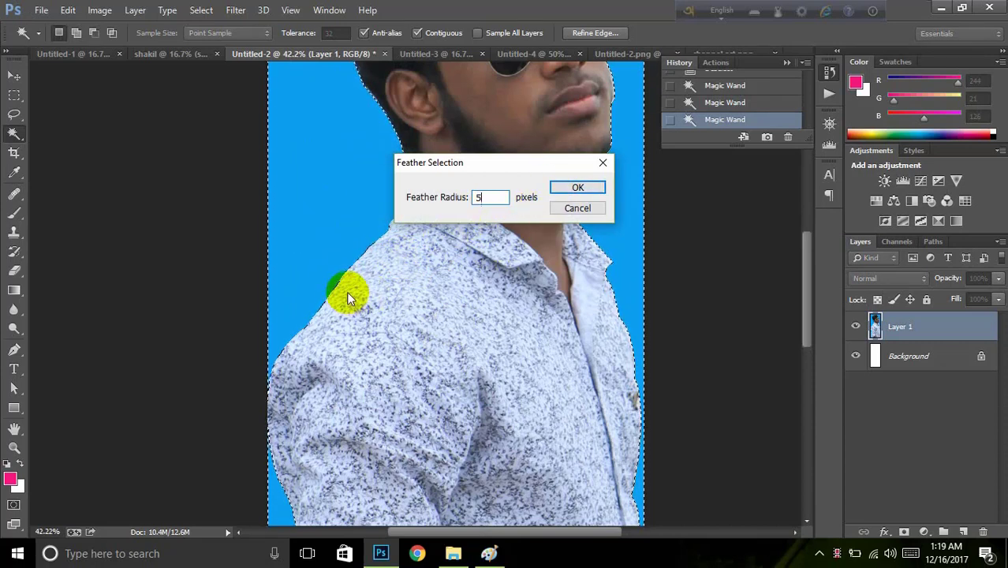
pyautogui.click(578, 188)
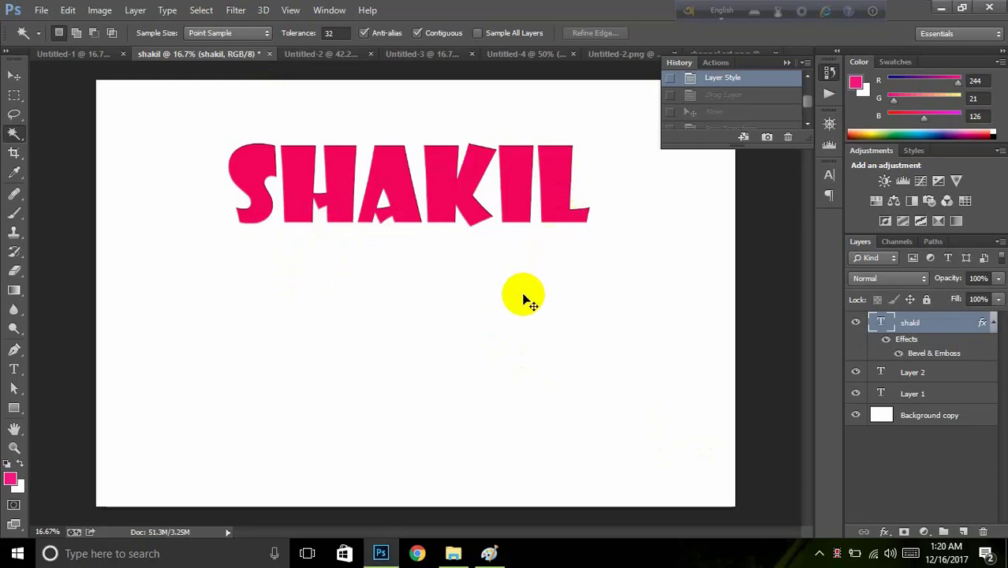
# Step: Merge the SHAKIL design's visible layers into a single layer
pyautogui.hotkey('ctrl', 's')
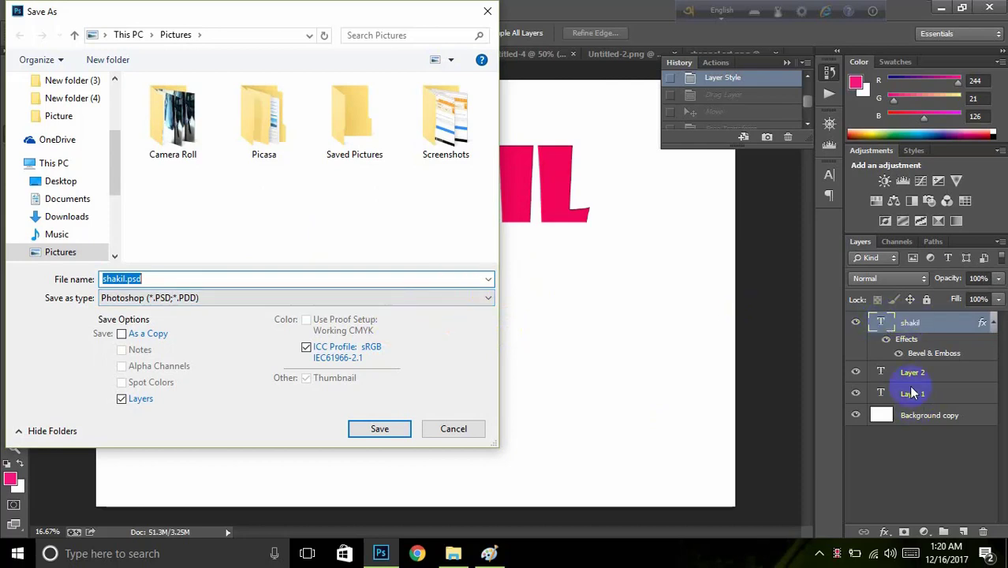
pyautogui.click(452, 428)
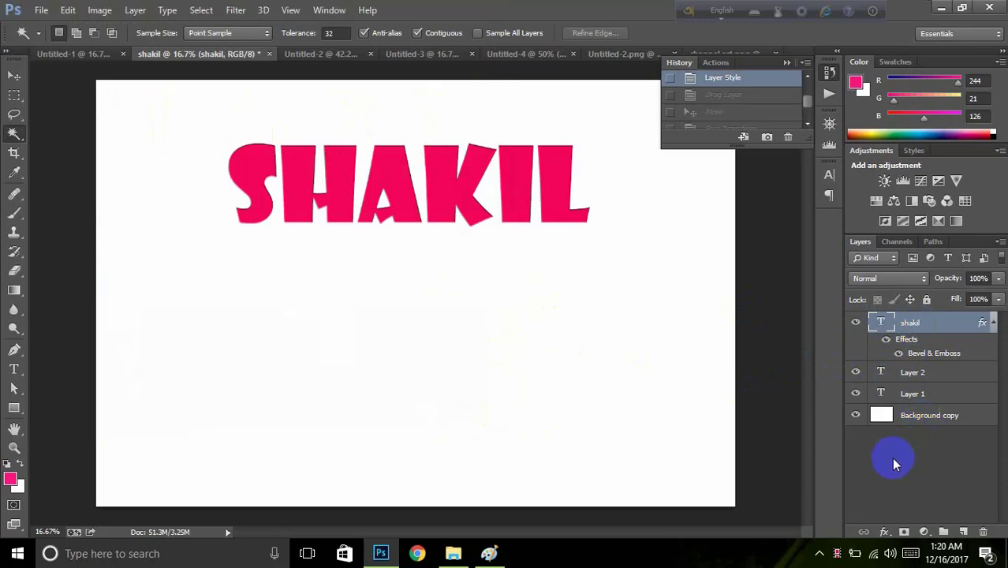
pyautogui.hotkey('ctrl', 'shift', 'e')
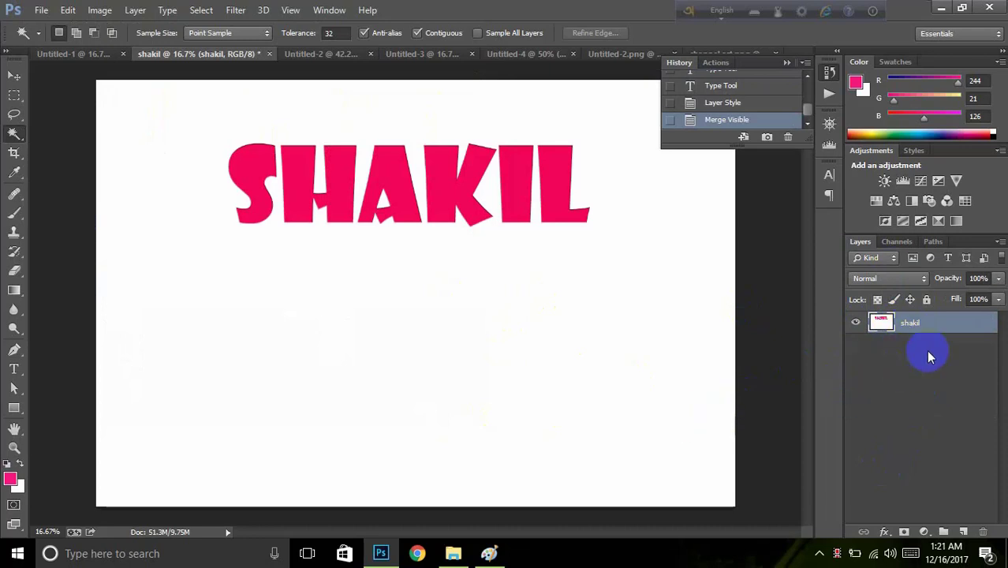
pyautogui.hotkey('ctrl', 'z')
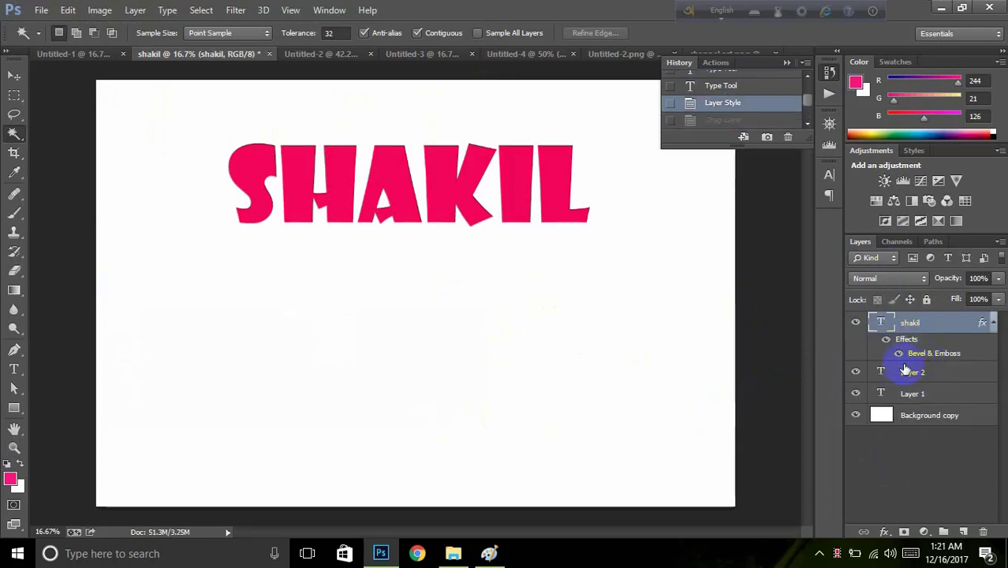
pyautogui.hotkey('ctrl', 'shift', 'e')
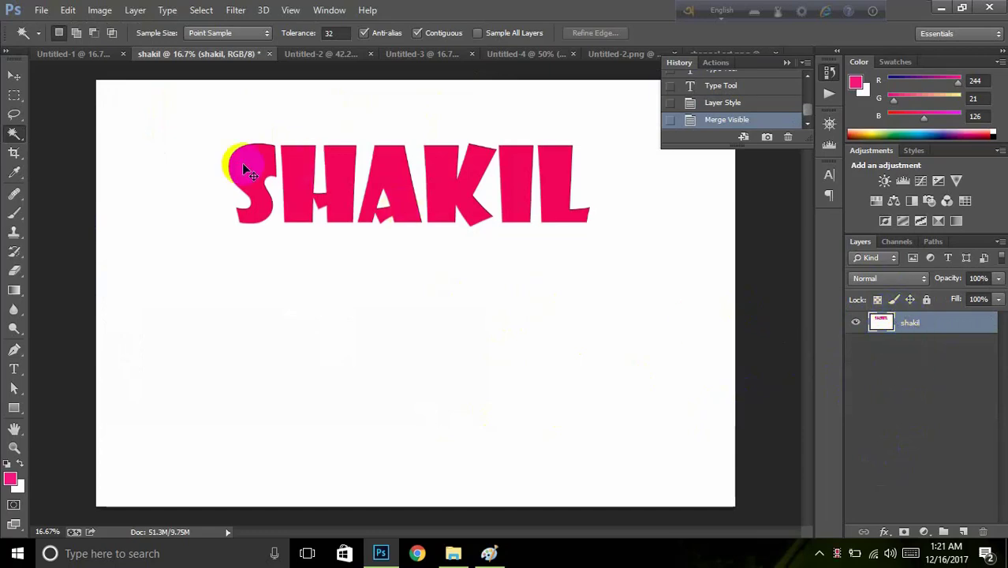
# Step: Save the merged design as shakil.png in Pictures with the default PNG options
pyautogui.hotkey('ctrl', 'shift', 's')
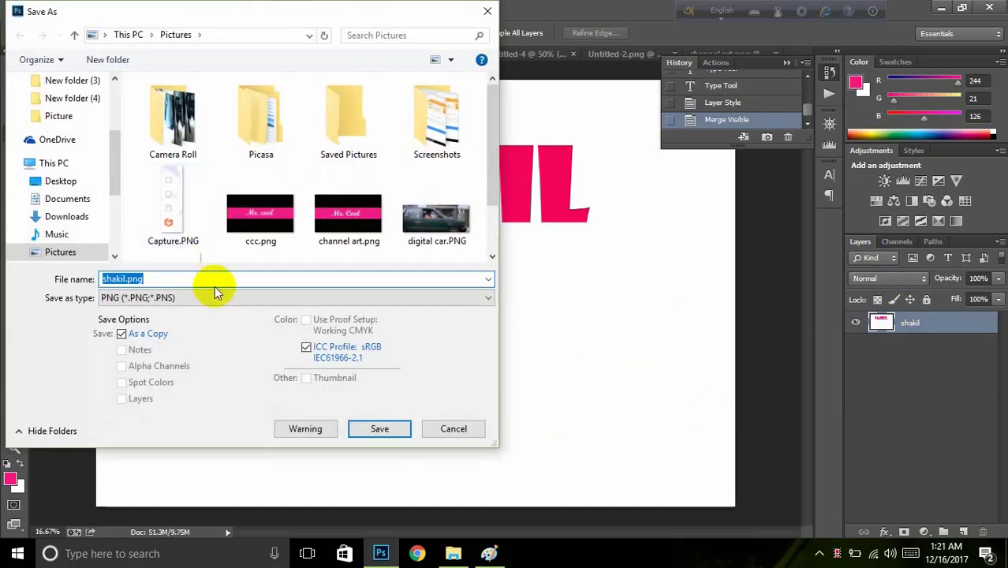
pyautogui.click(220, 297)
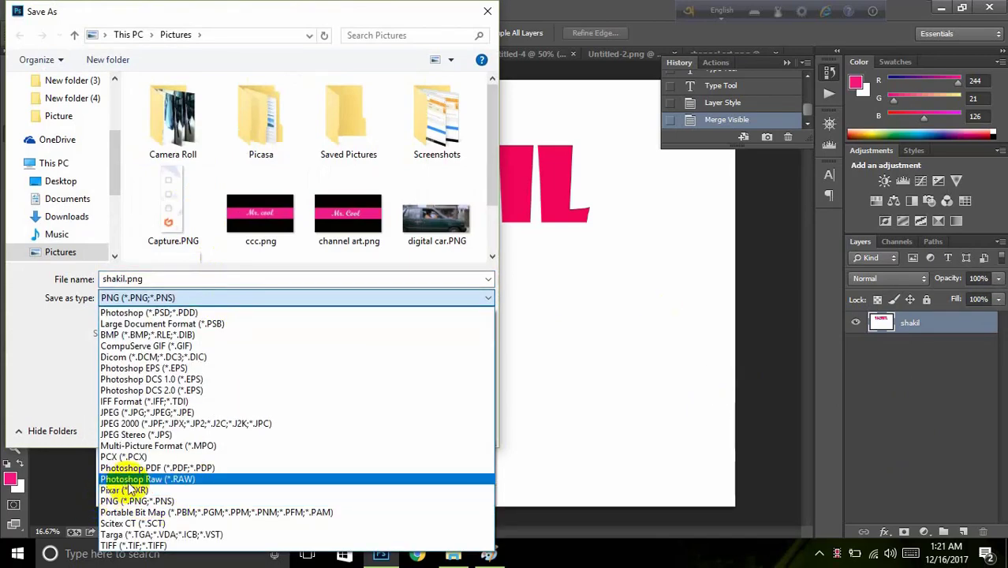
pyautogui.click(136, 435)
pyautogui.click(175, 298)
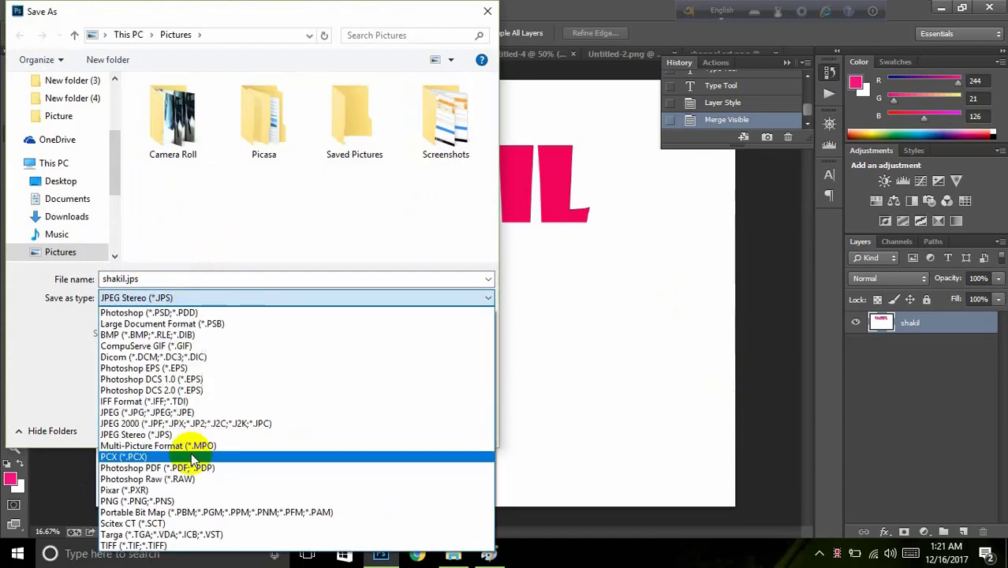
pyautogui.click(181, 501)
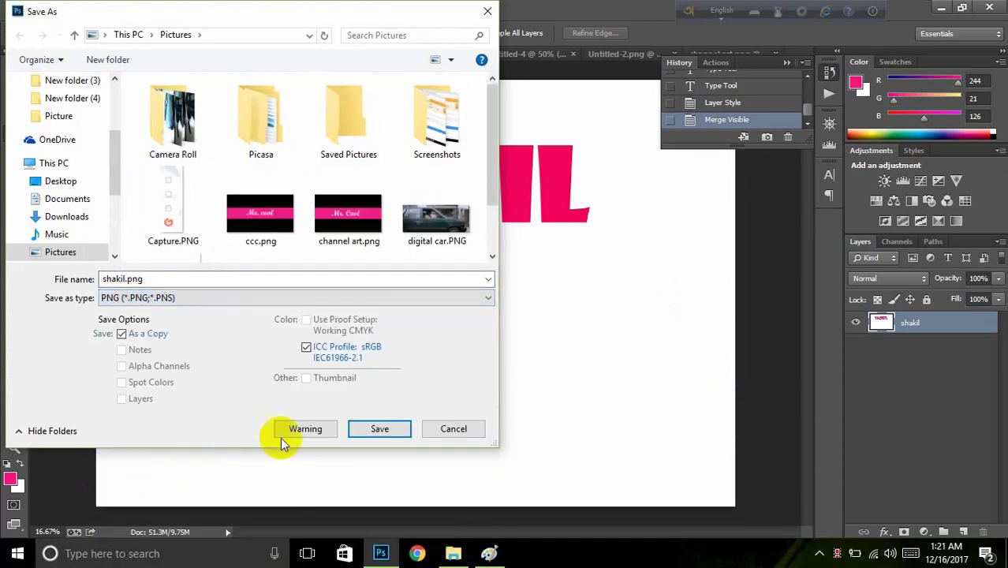
pyautogui.click(380, 428)
pyautogui.click(556, 174)
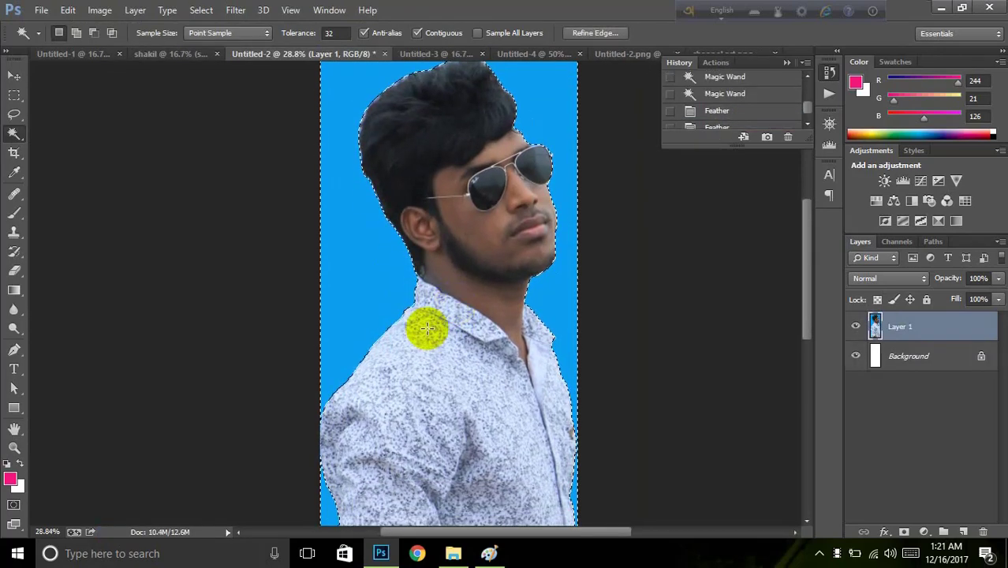
# Step: Invert the selection onto the man and shift his midtones slightly toward green
pyautogui.rightClick(387, 234)
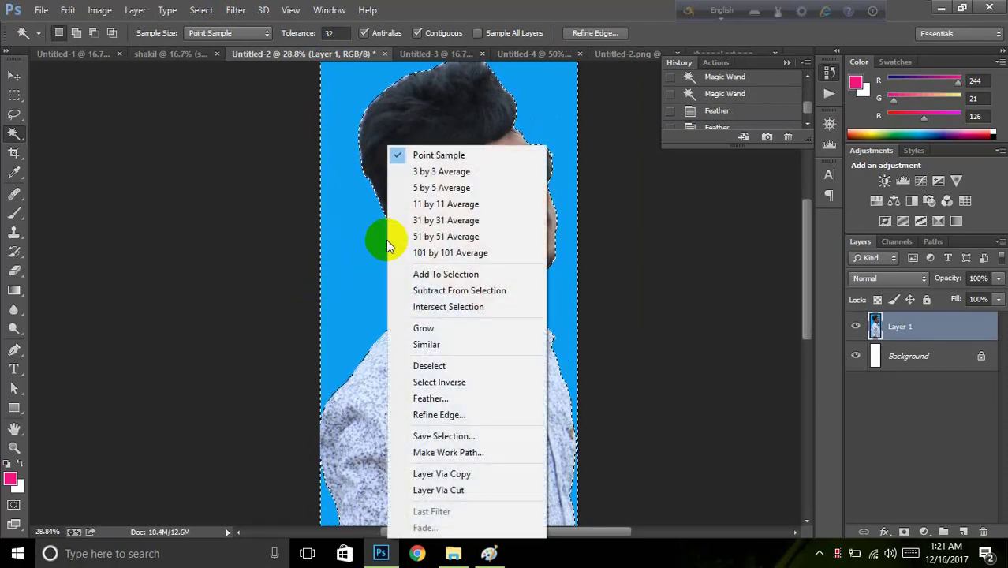
pyautogui.click(460, 382)
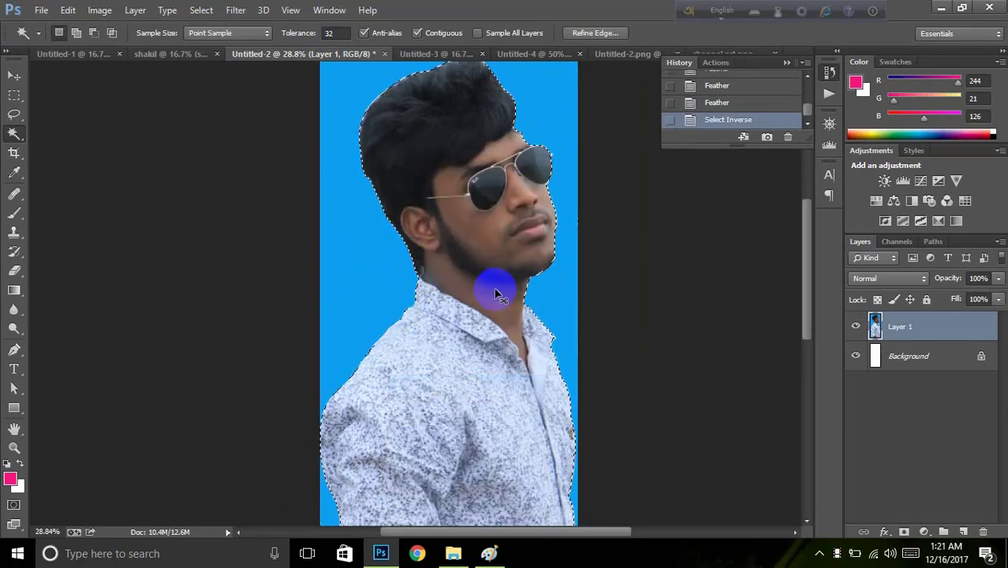
pyautogui.hotkey('ctrl', 'b')
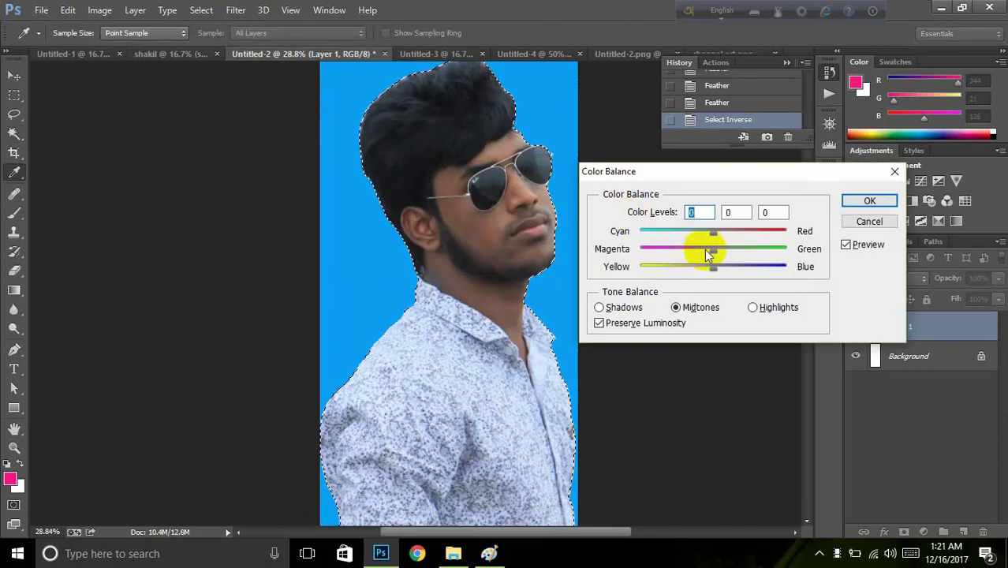
pyautogui.moveTo(720, 252)
pyautogui.mouseDown()
pyautogui.moveTo(789, 251)
pyautogui.moveTo(734, 253)
pyautogui.moveTo(741, 232)
pyautogui.moveTo(790, 232)
pyautogui.moveTo(740, 248)
pyautogui.moveTo(727, 235)
pyautogui.mouseUp()
pyautogui.click(852, 200)
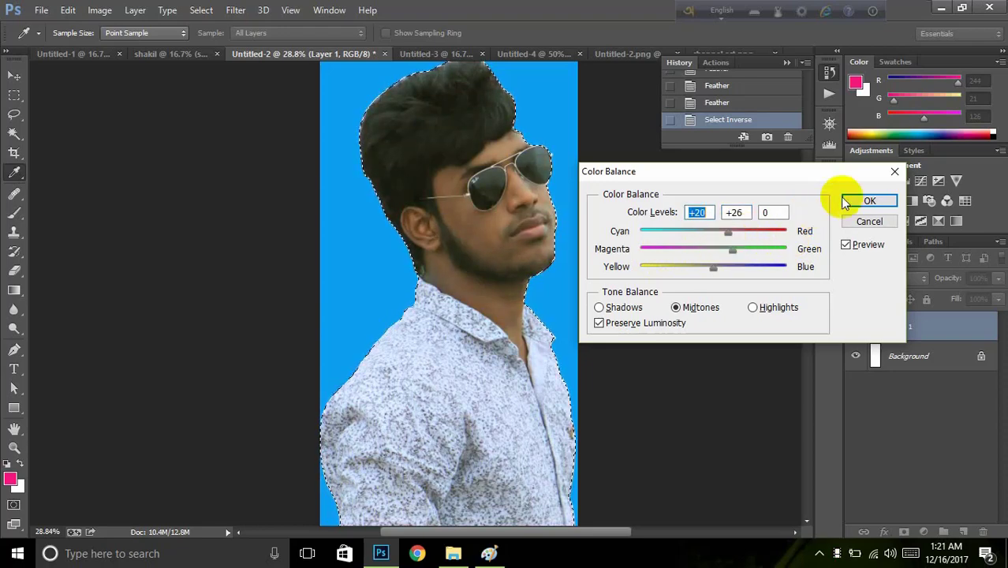
# Step: Invert back to the background and apply Color Balance of +100 green, −100 blue
pyautogui.rightClick(428, 236)
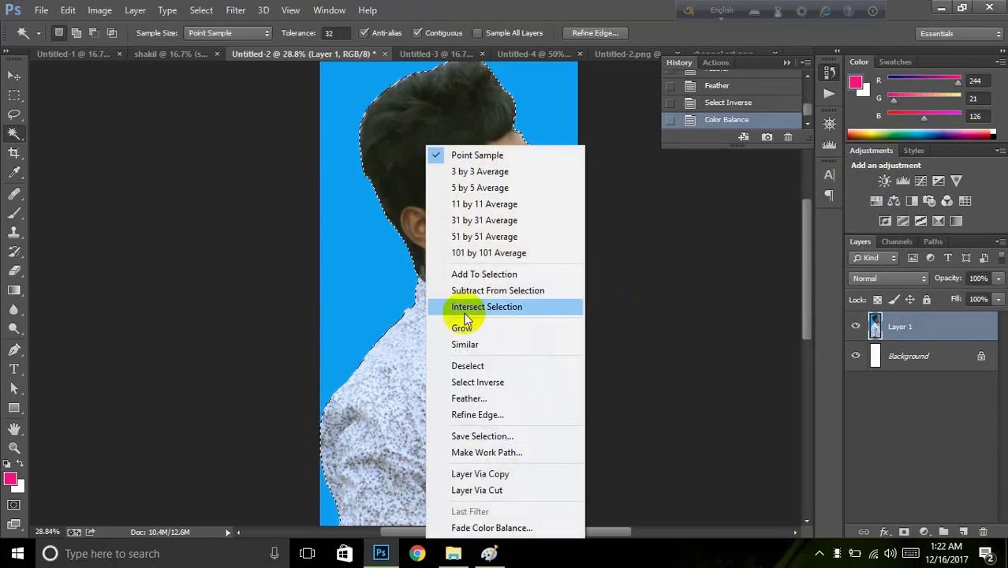
pyautogui.click(492, 382)
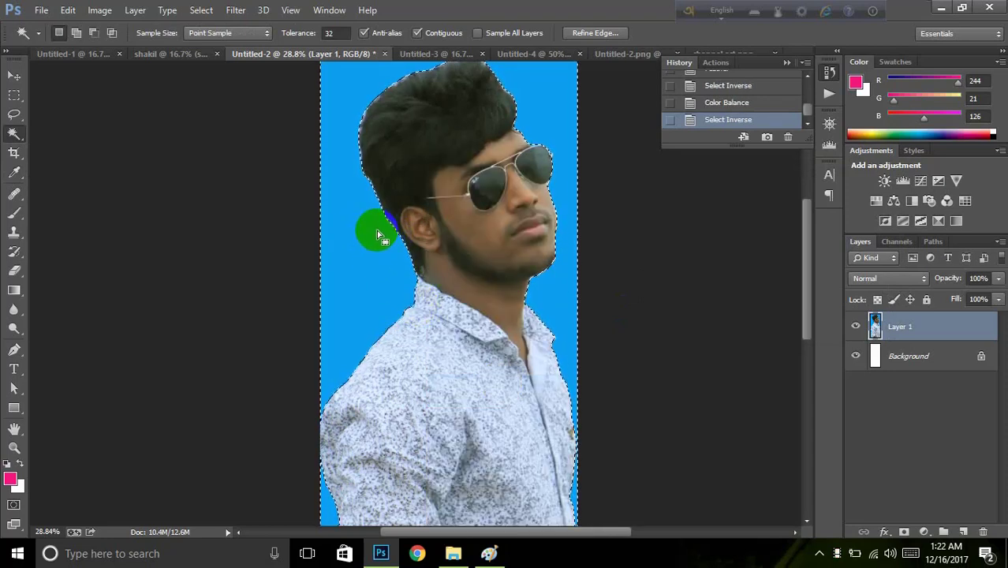
pyautogui.hotkey('ctrl', 'b')
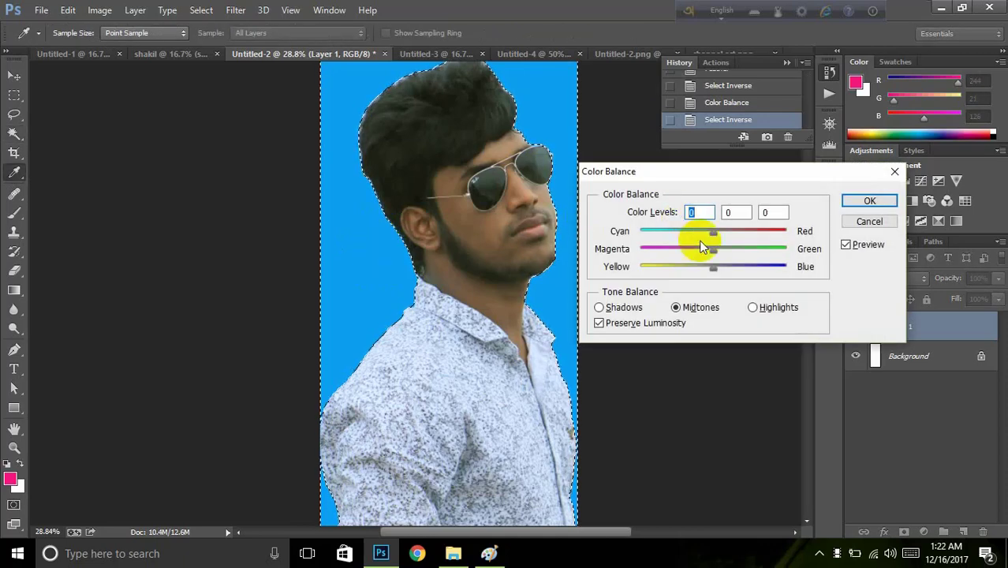
pyautogui.moveTo(715, 254); pyautogui.dragTo(804, 248)
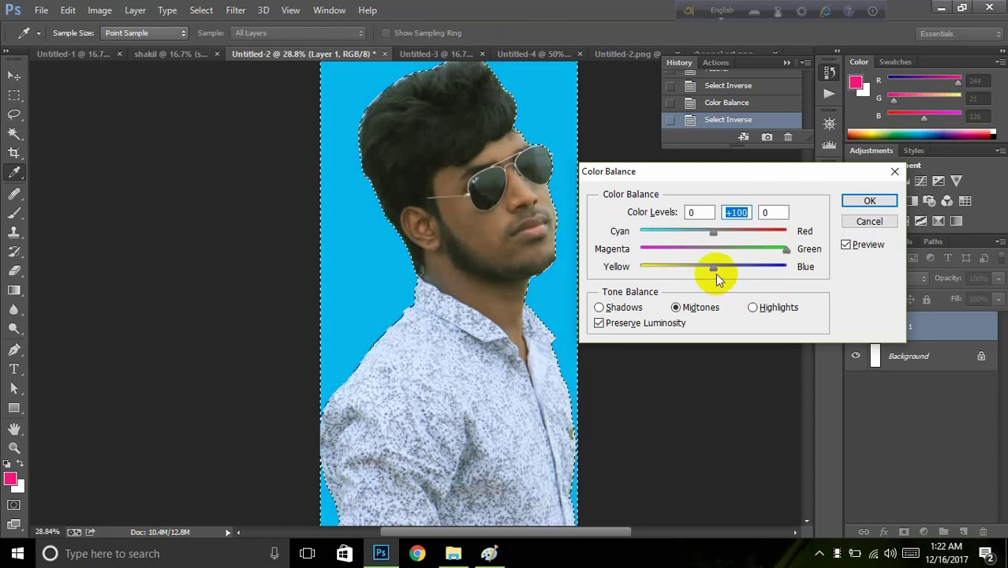
pyautogui.moveTo(714, 268); pyautogui.dragTo(599, 271)
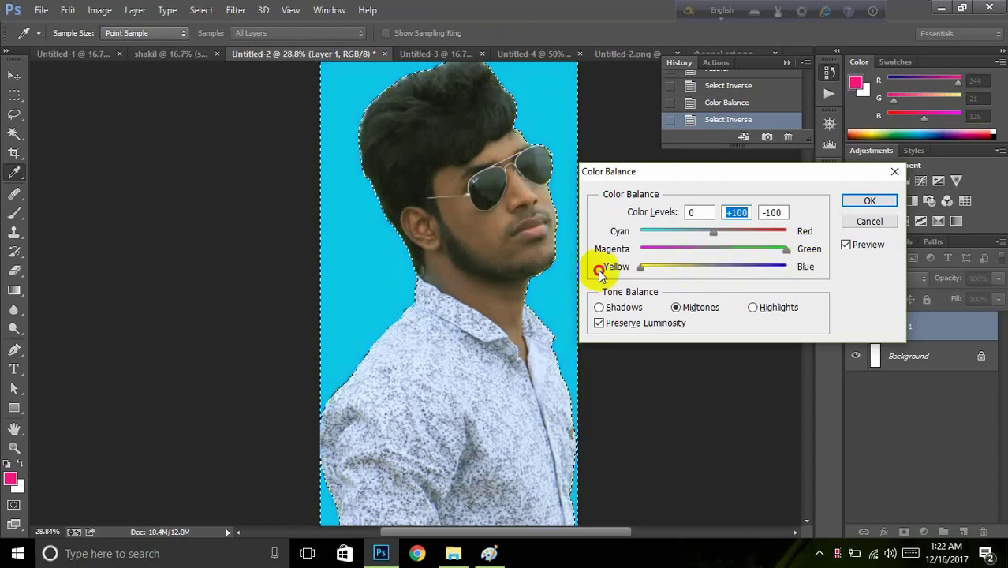
pyautogui.click(869, 203)
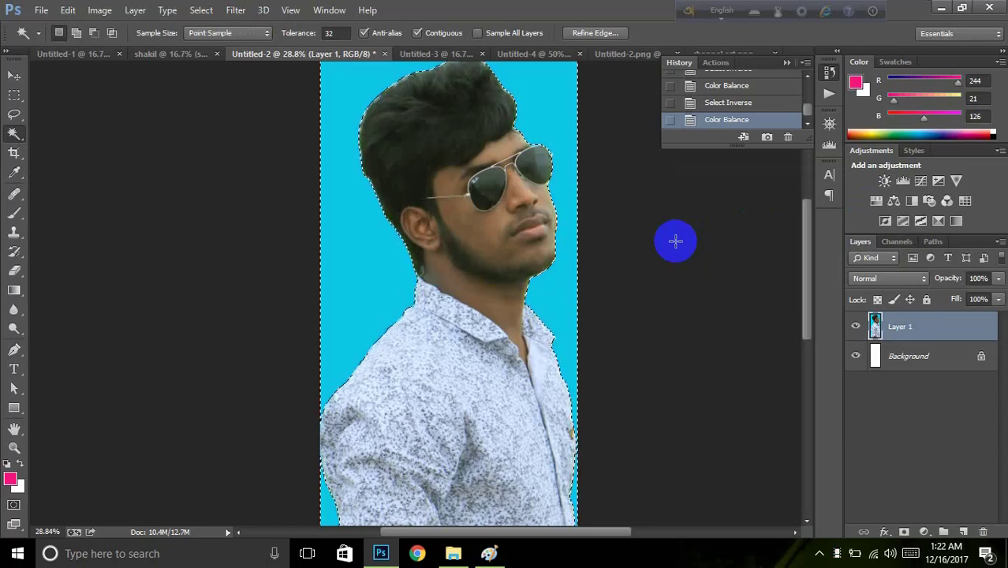
# Step: Brighten the cyan backdrop with a two-point Curves adjustment
pyautogui.hotkey('ctrl', 'm')
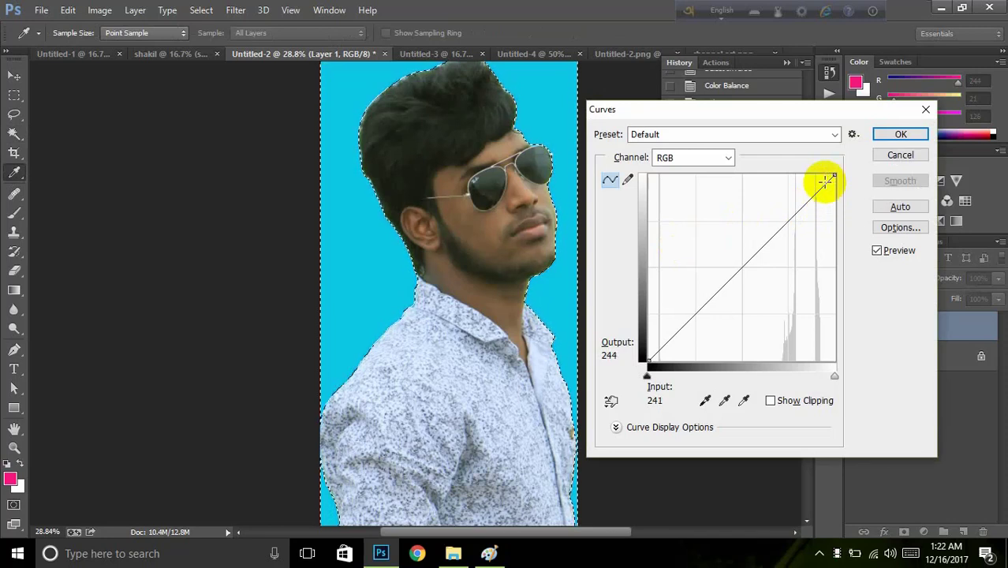
pyautogui.moveTo(820, 184); pyautogui.dragTo(779, 178)
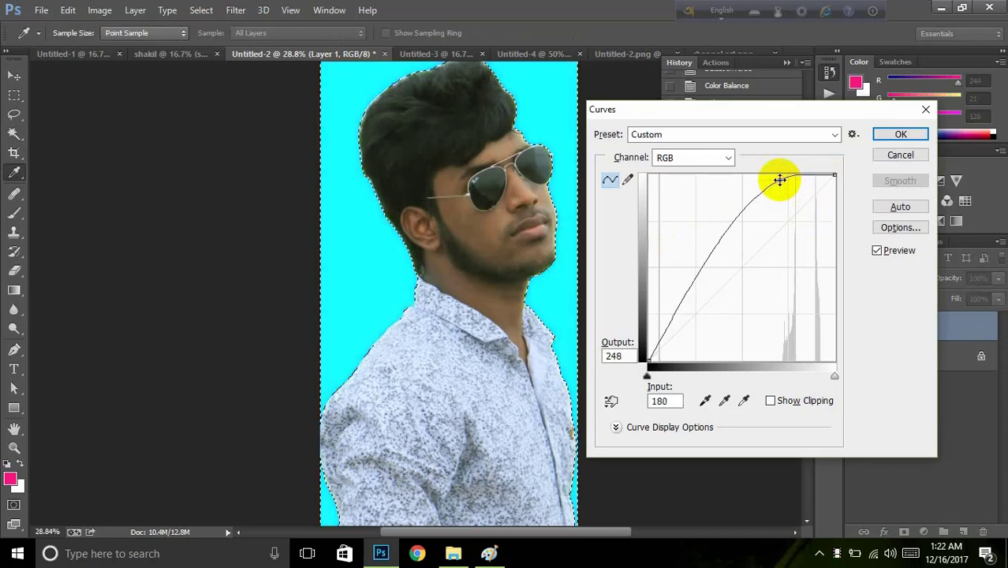
pyautogui.moveTo(742, 208); pyautogui.dragTo(712, 217)
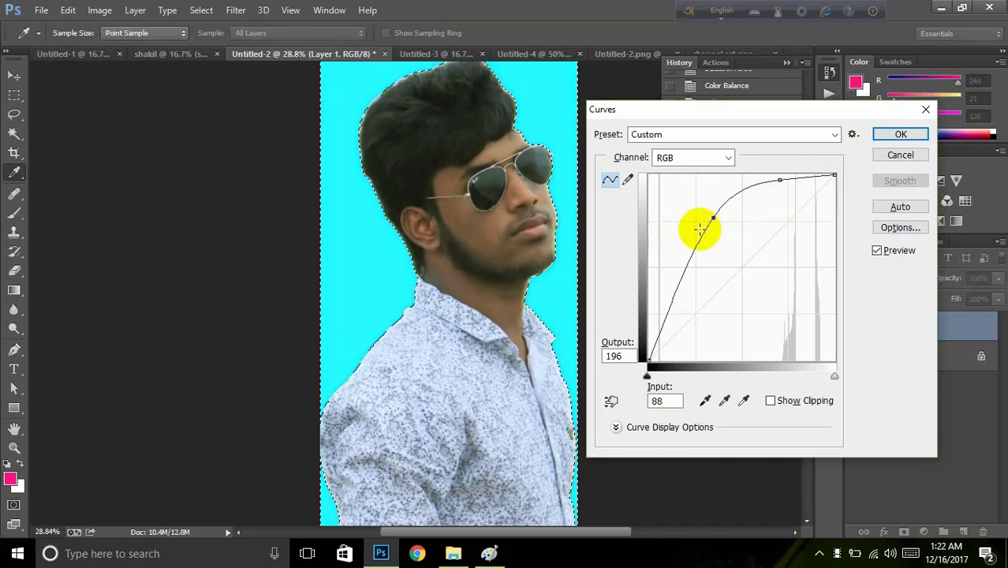
pyautogui.click(901, 134)
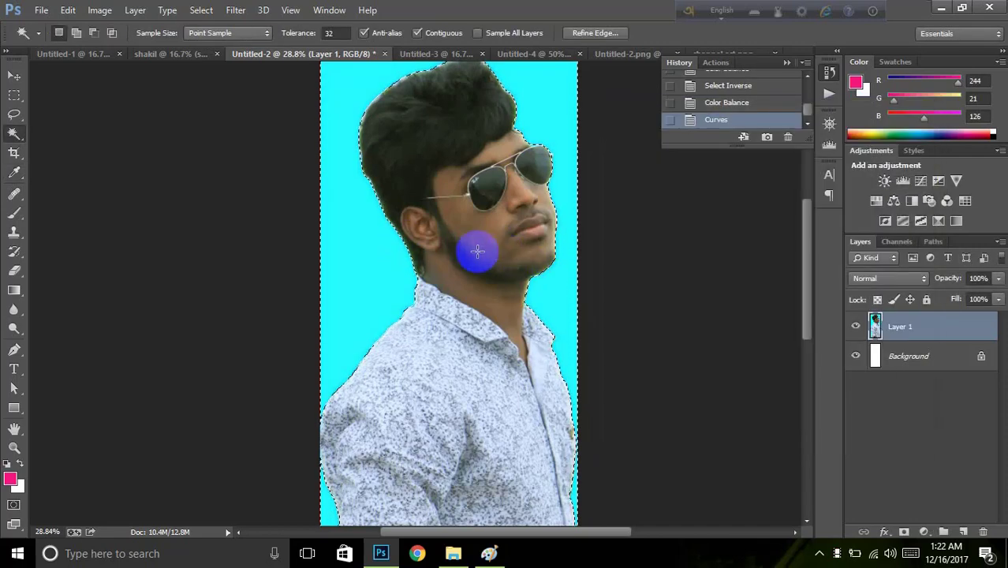
# Step: Invert the selection onto the man and try a Curves brightening, then discard it
pyautogui.rightClick(458, 184)
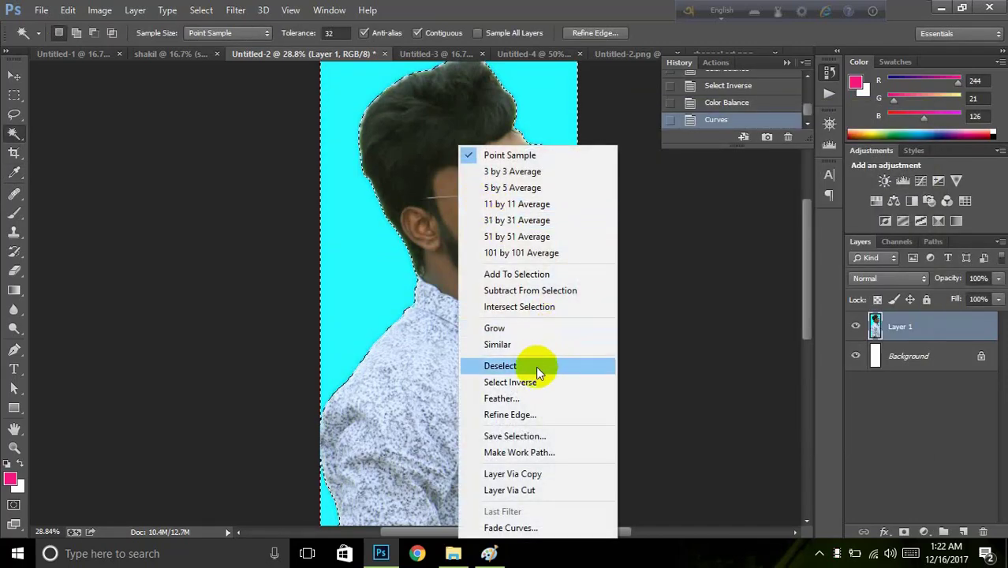
pyautogui.click(527, 384)
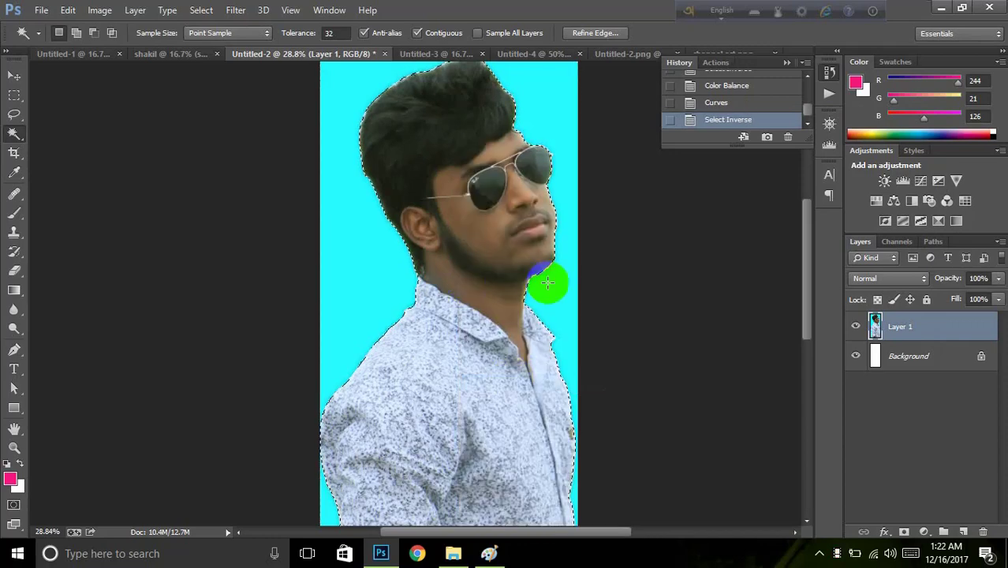
pyautogui.hotkey('ctrl', 'm')
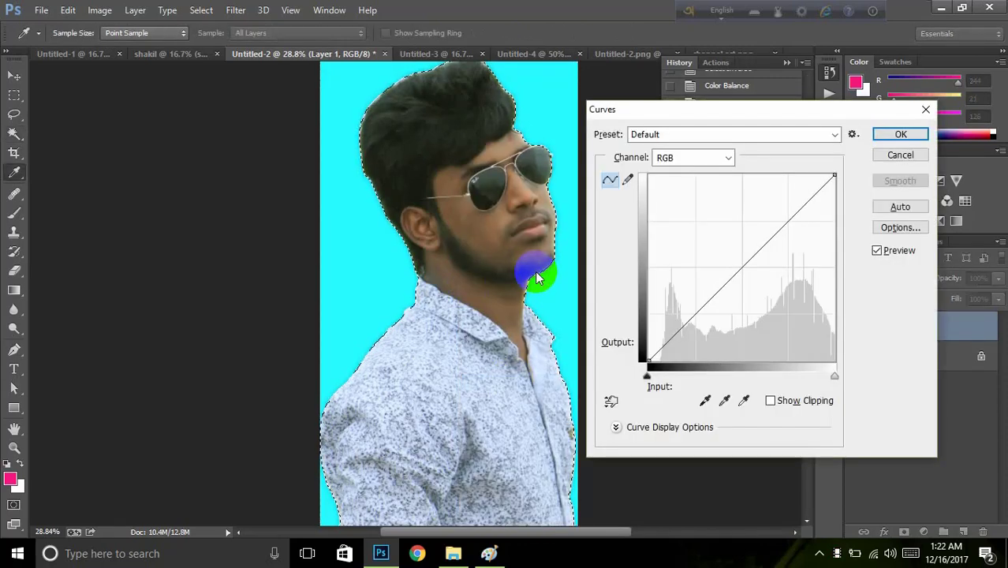
pyautogui.moveTo(809, 223); pyautogui.dragTo(791, 185)
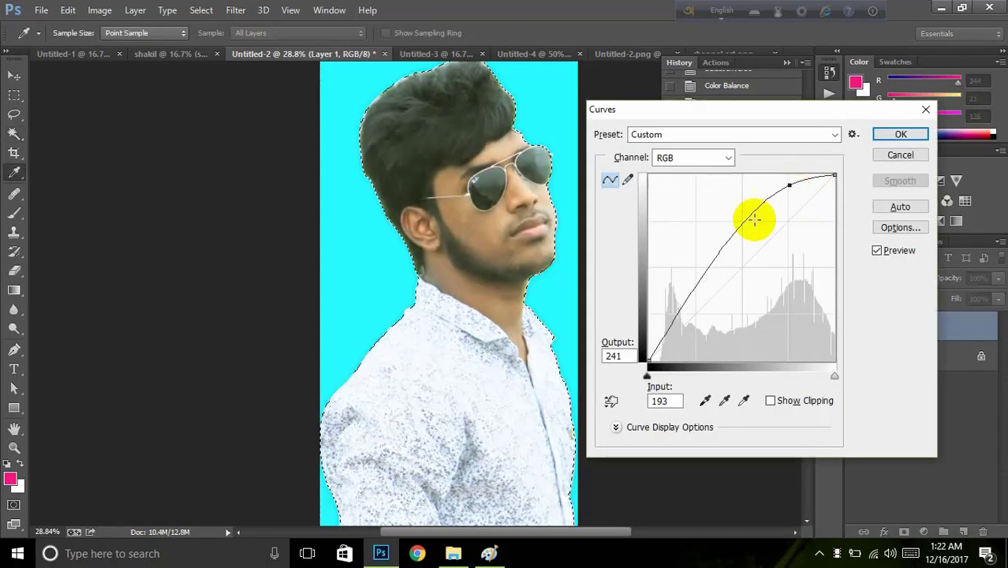
pyautogui.moveTo(734, 246)
pyautogui.mouseDown()
pyautogui.moveTo(728, 236)
pyautogui.moveTo(737, 239)
pyautogui.mouseUp()
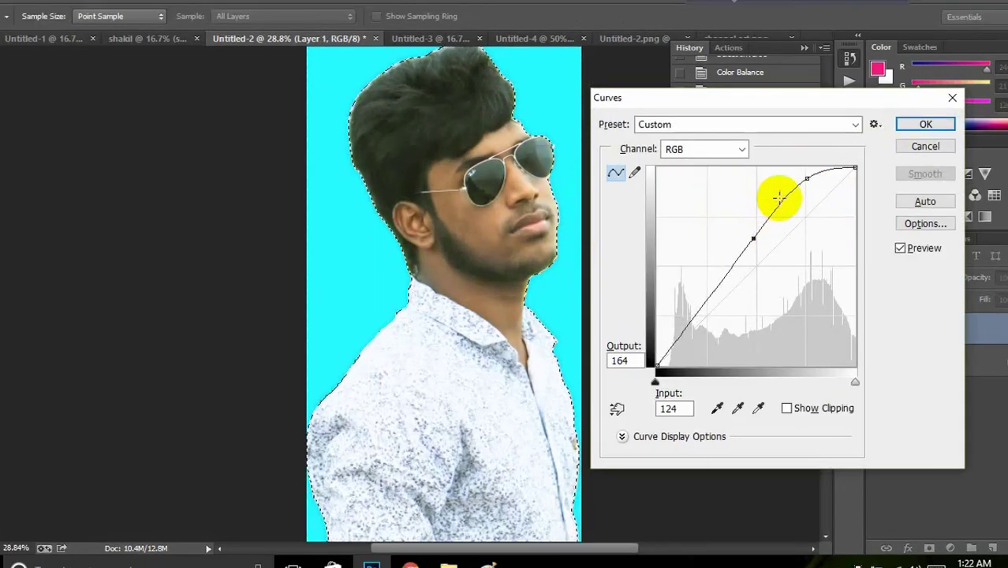
pyautogui.moveTo(789, 201); pyautogui.dragTo(769, 214)
pyautogui.click(788, 225)
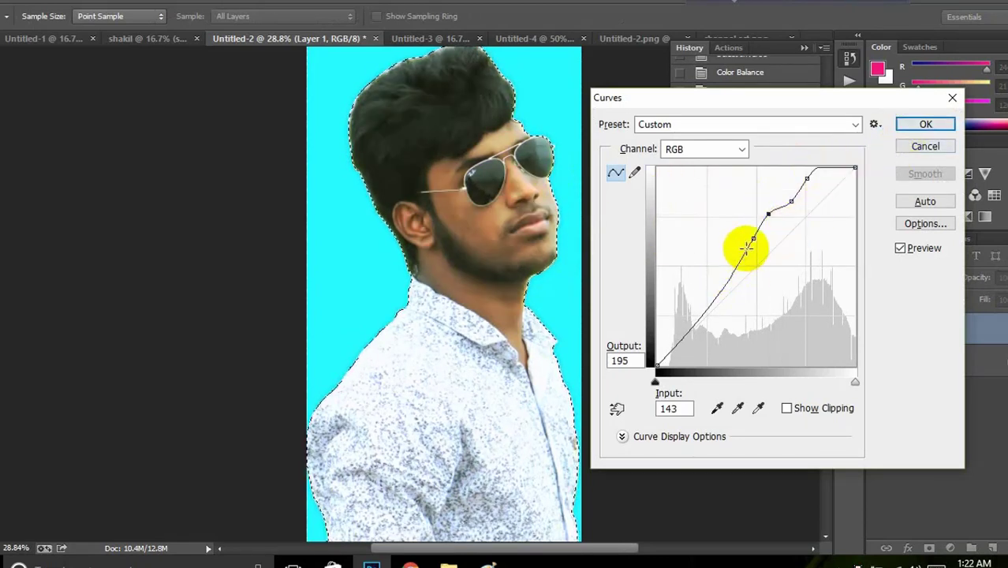
pyautogui.click(925, 147)
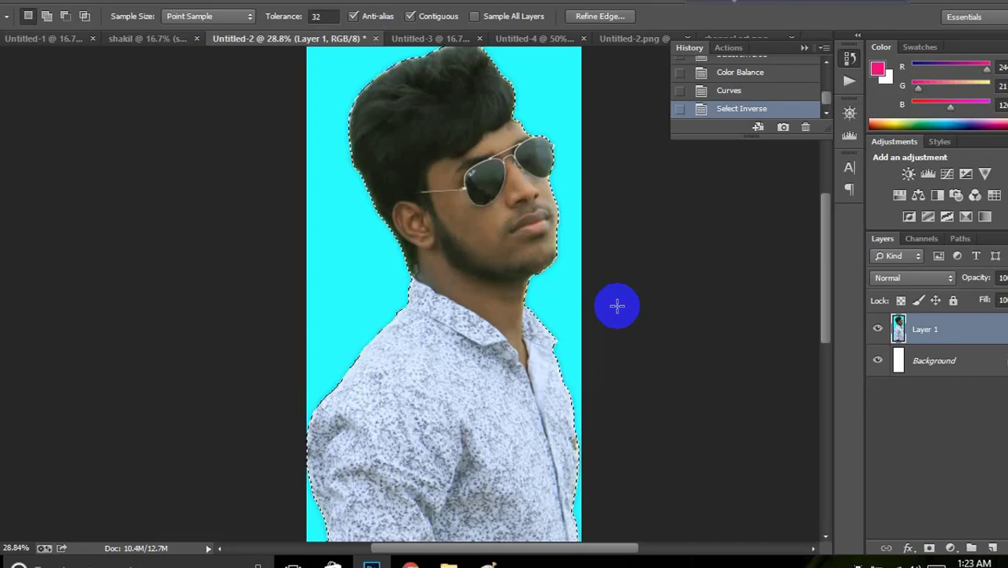
pyautogui.rightClick(617, 305)
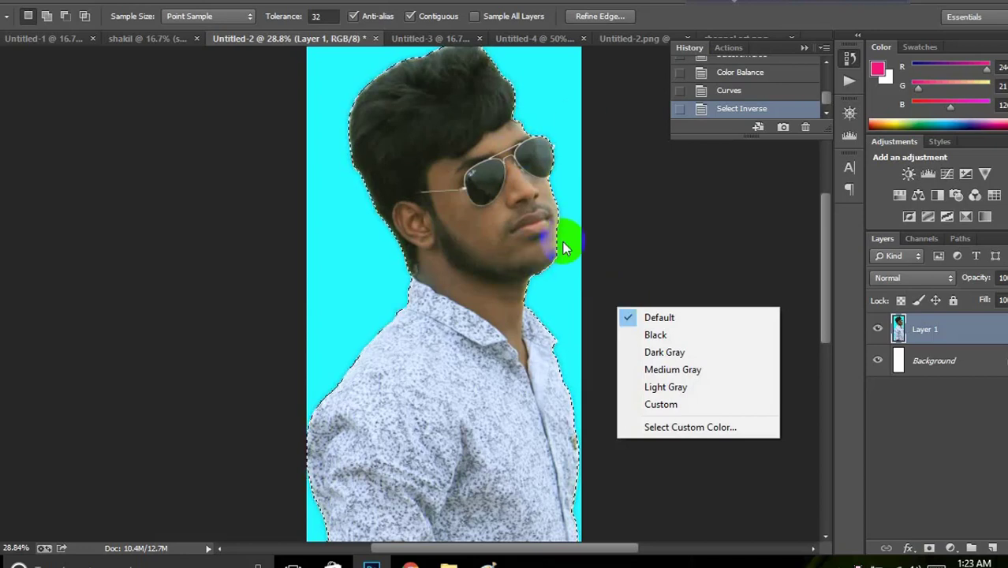
pyautogui.click(676, 512)
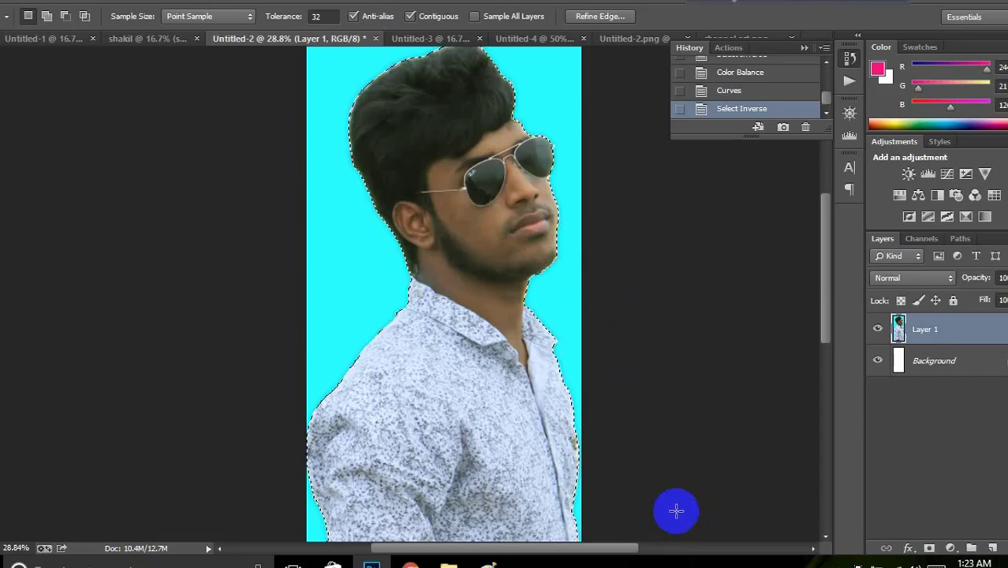
pyautogui.press('Tab')
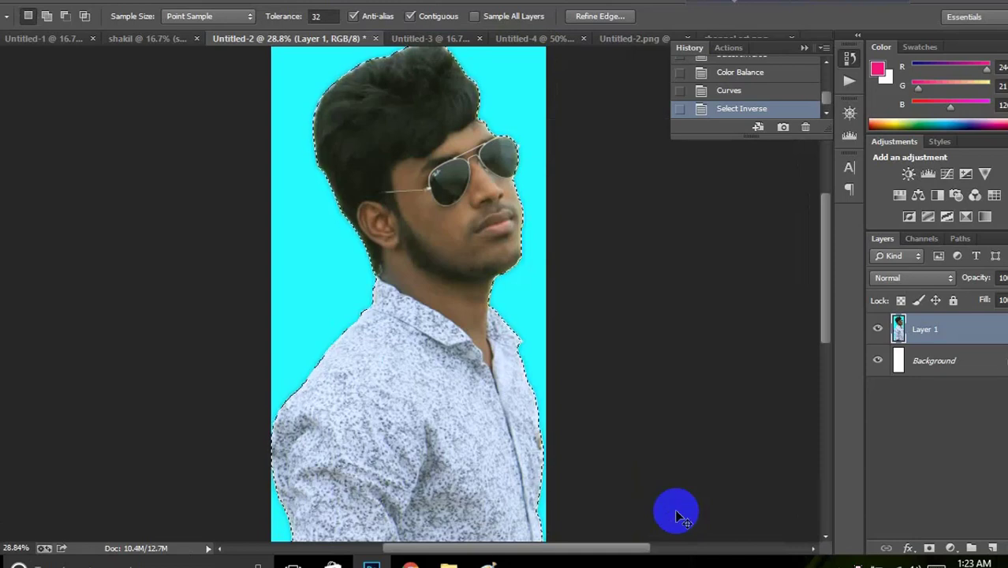
pyautogui.hotkey('ctrl', 'BackSpace')
pyautogui.hotkey('ctrl', 'BackSpace')
pyautogui.hotkey('ctrl', 'BackSpace')
pyautogui.hotkey('ctrl', 'BackSpace')
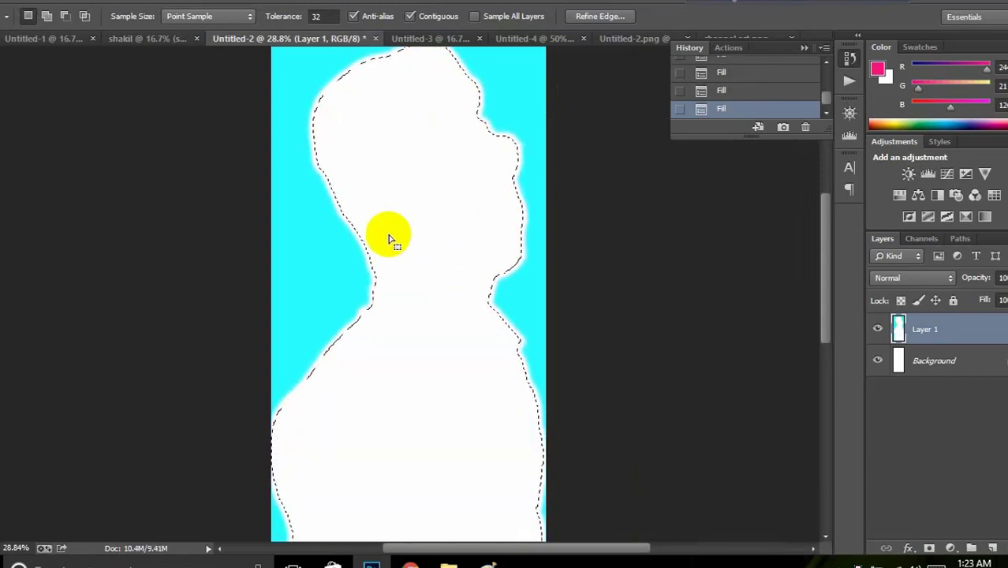
# Step: Deselect, fill Layer 1 entirely with white, and duplicate it as Layer 1 copy
pyautogui.rightClick(395, 199)
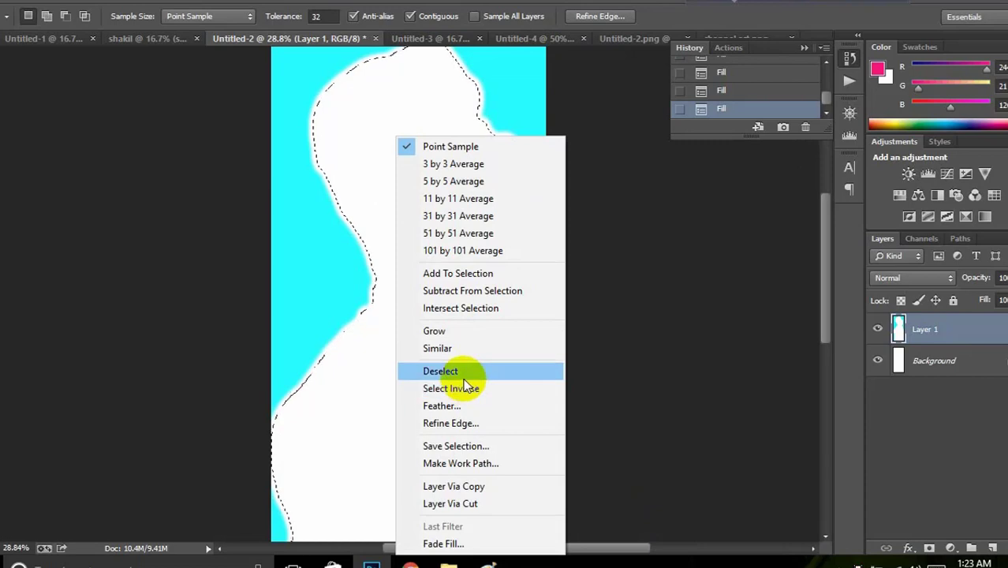
pyautogui.click(458, 373)
pyautogui.hotkey('ctrl', 'BackSpace')
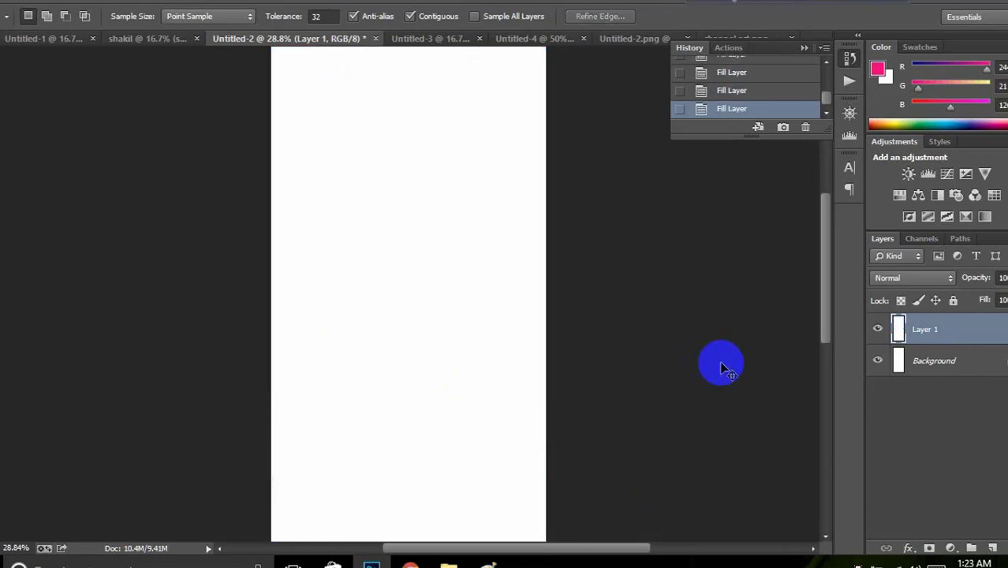
pyautogui.moveTo(467, 328); pyautogui.dragTo(463, 362)
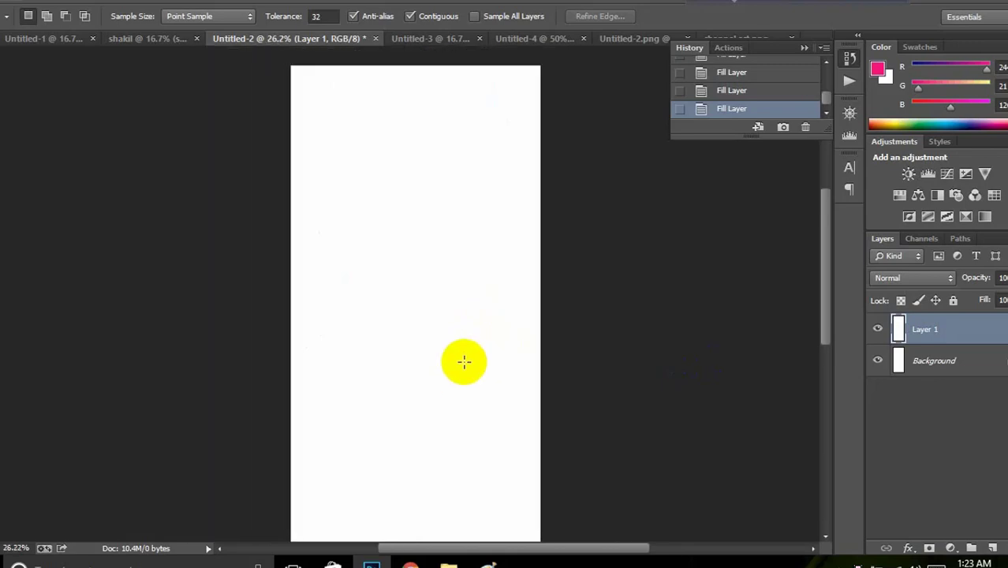
pyautogui.moveTo(464, 363); pyautogui.dragTo(487, 376)
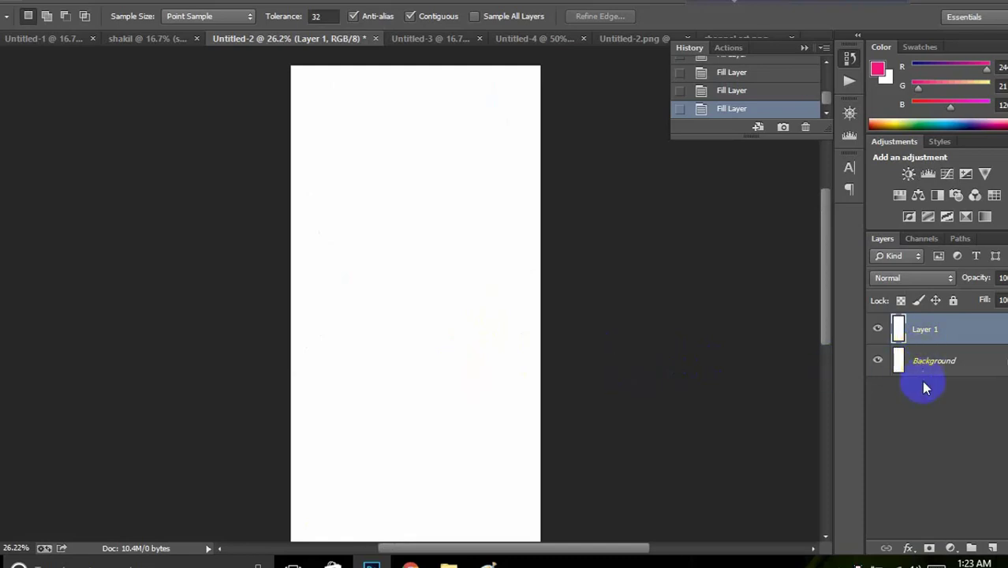
pyautogui.hotkey('ctrl', 'j')
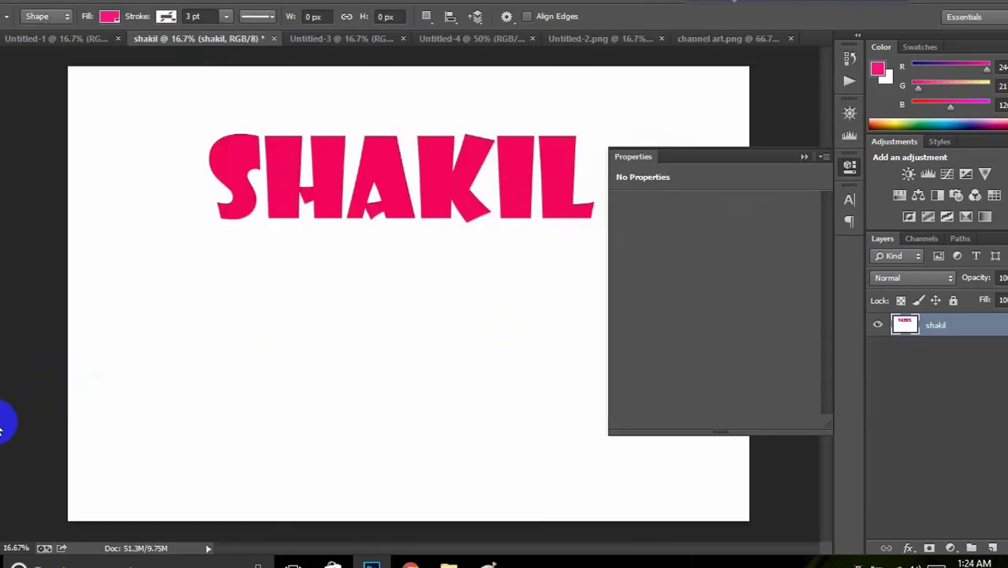
pyautogui.rightClick(1, 430)
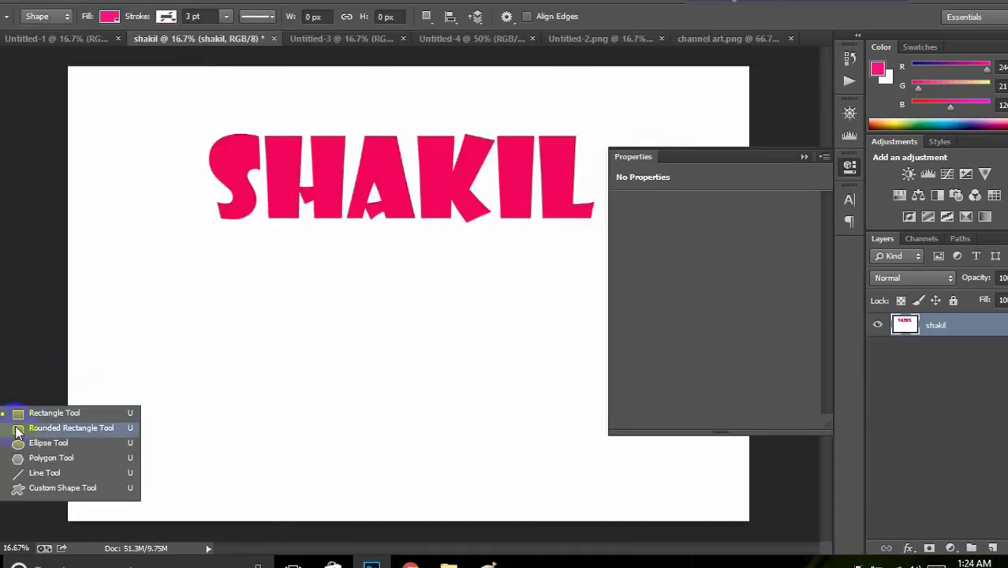
# Step: Draw a large pink rectangle and a small pink one to its left below the SHAKIL text
pyautogui.click(63, 411)
pyautogui.moveTo(248, 308); pyautogui.dragTo(522, 488)
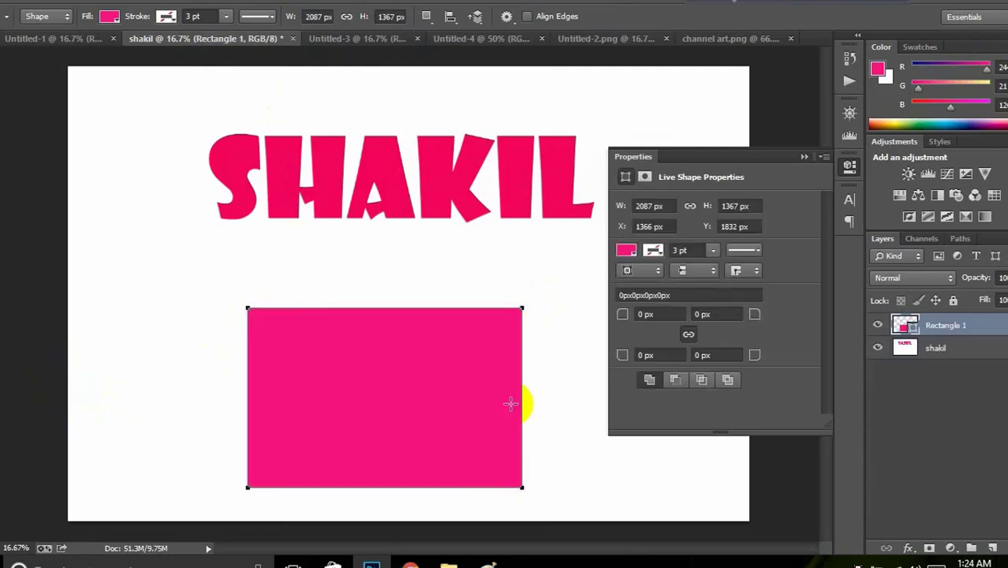
pyautogui.moveTo(138, 234); pyautogui.dragTo(233, 376)
# Step: Set the foreground colour to a bright green
pyautogui.click(36, 470)
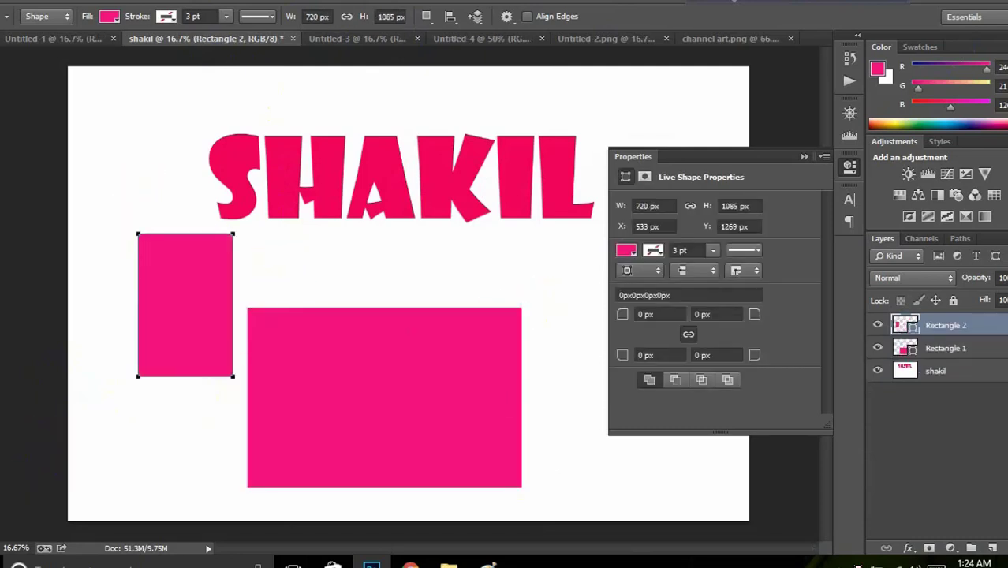
pyautogui.click(781, 466)
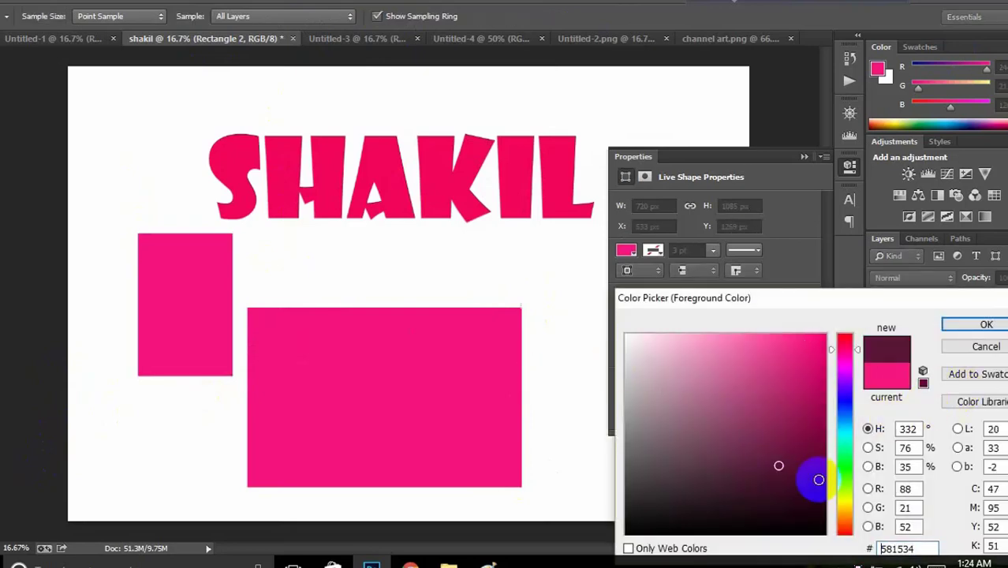
pyautogui.click(842, 466)
pyautogui.click(800, 361)
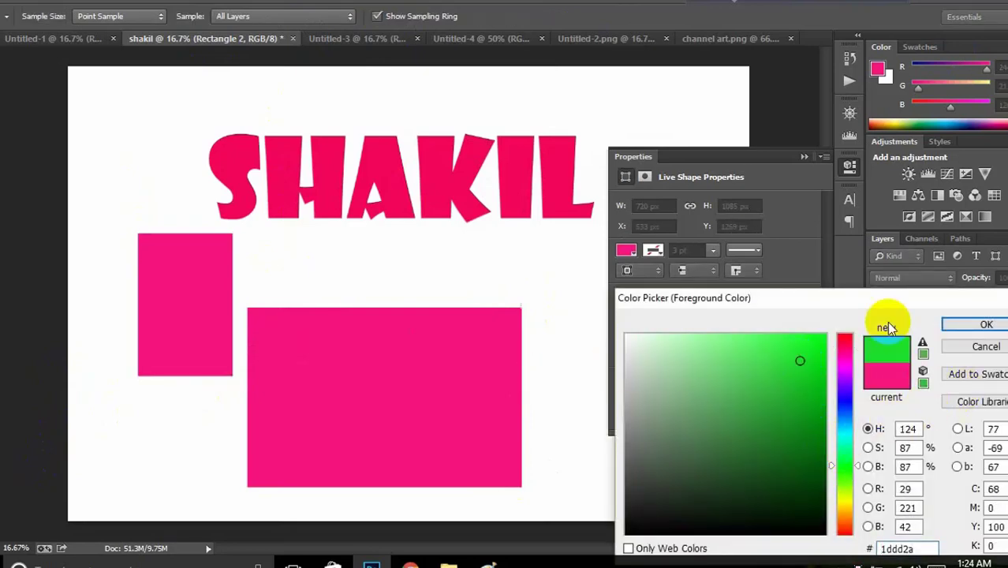
pyautogui.click(963, 324)
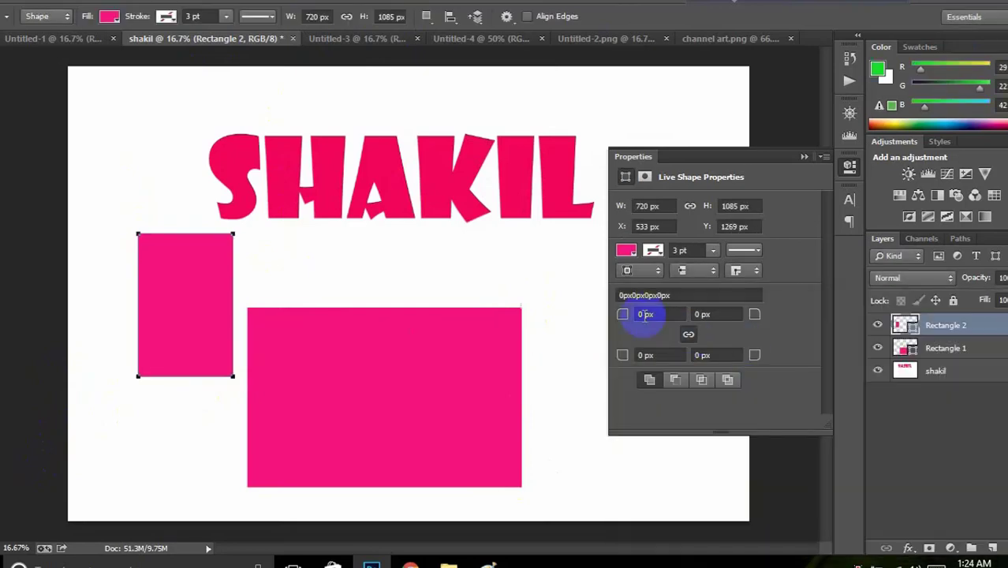
# Step: Add a tall cyan rectangle at the right edge and a small cyan one under the last letters
pyautogui.click(806, 157)
pyautogui.moveTo(581, 266); pyautogui.dragTo(755, 414)
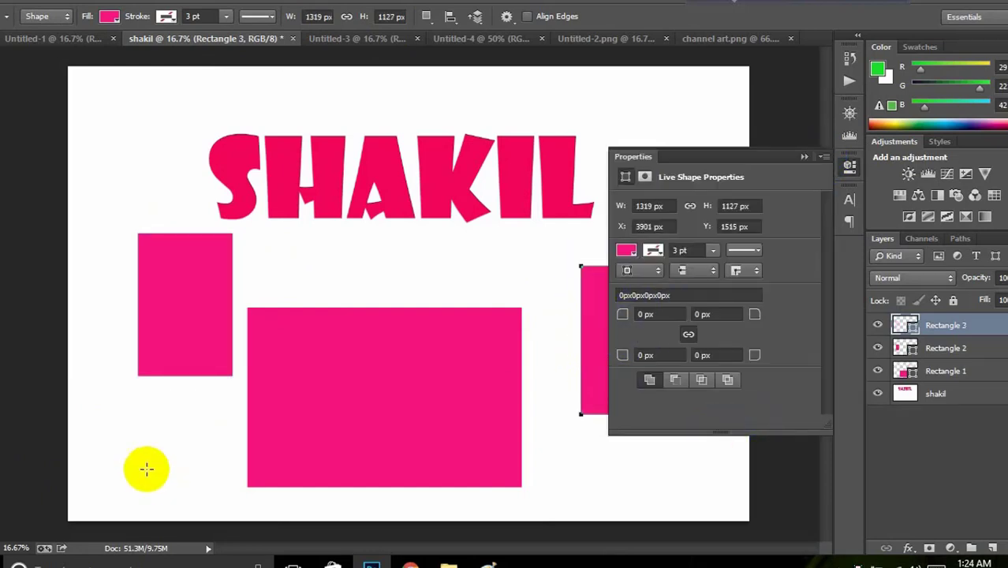
pyautogui.click(104, 17)
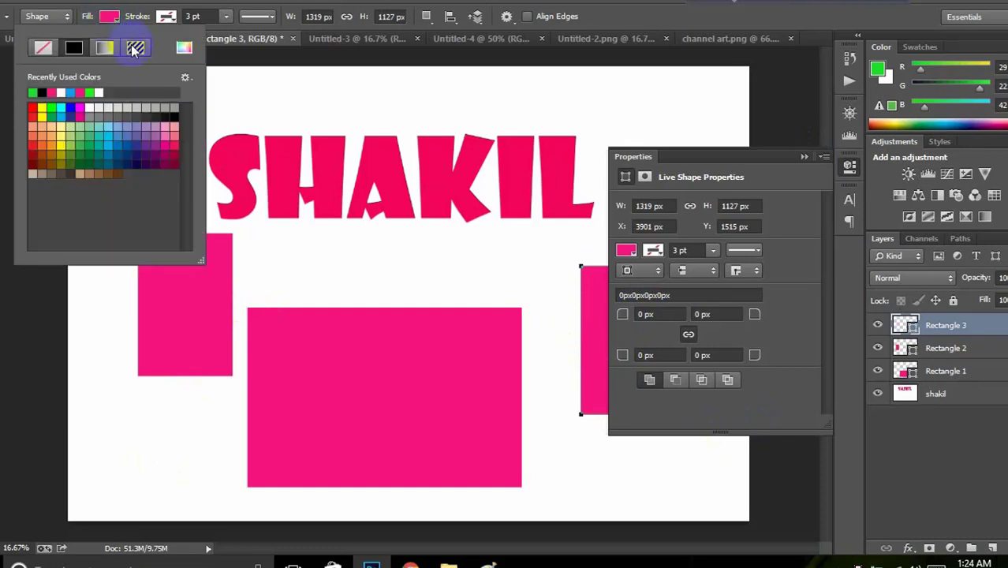
pyautogui.click(110, 132)
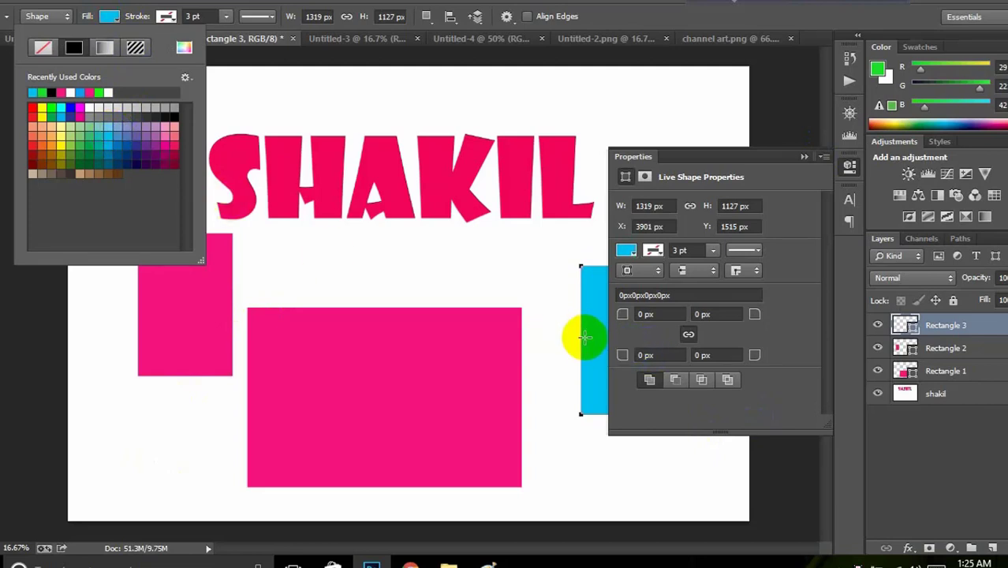
pyautogui.click(497, 238)
pyautogui.moveTo(497, 230); pyautogui.dragTo(529, 296)
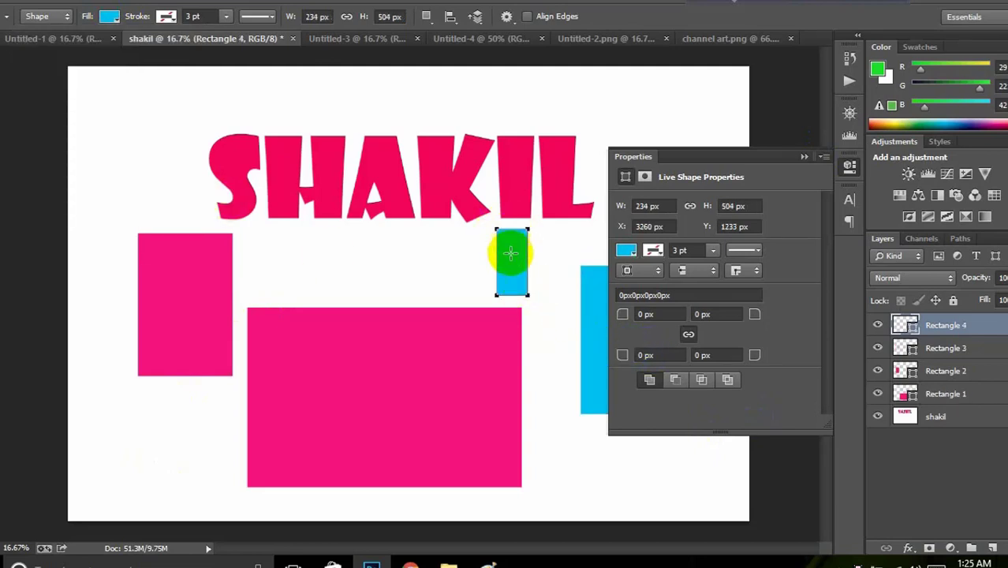